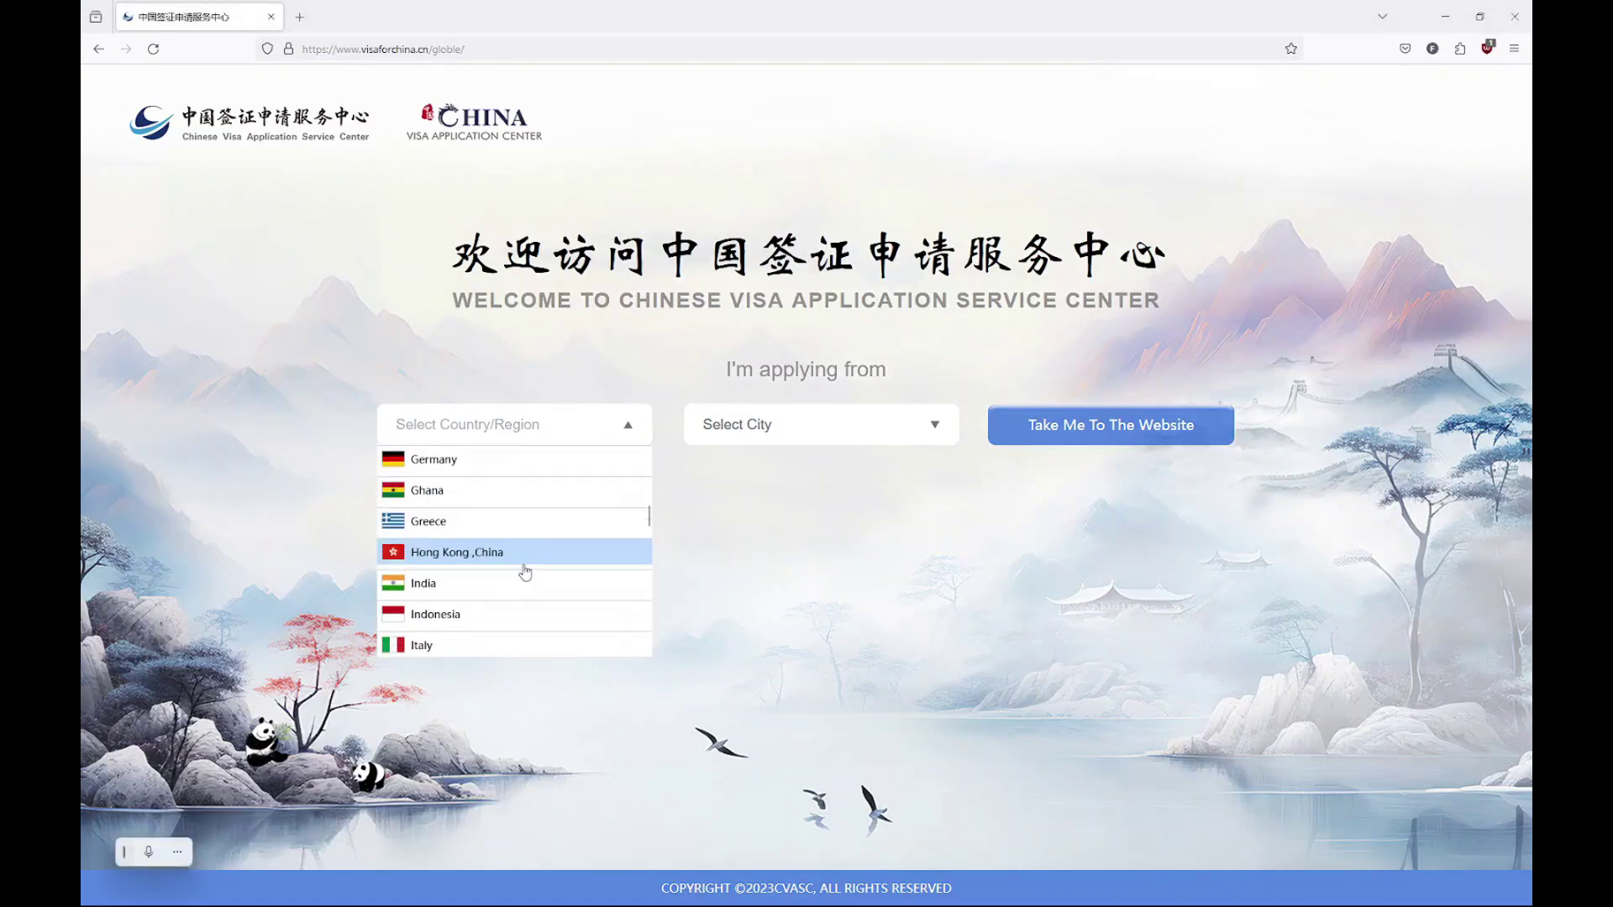
pyautogui.scroll(-6, 528, 579)
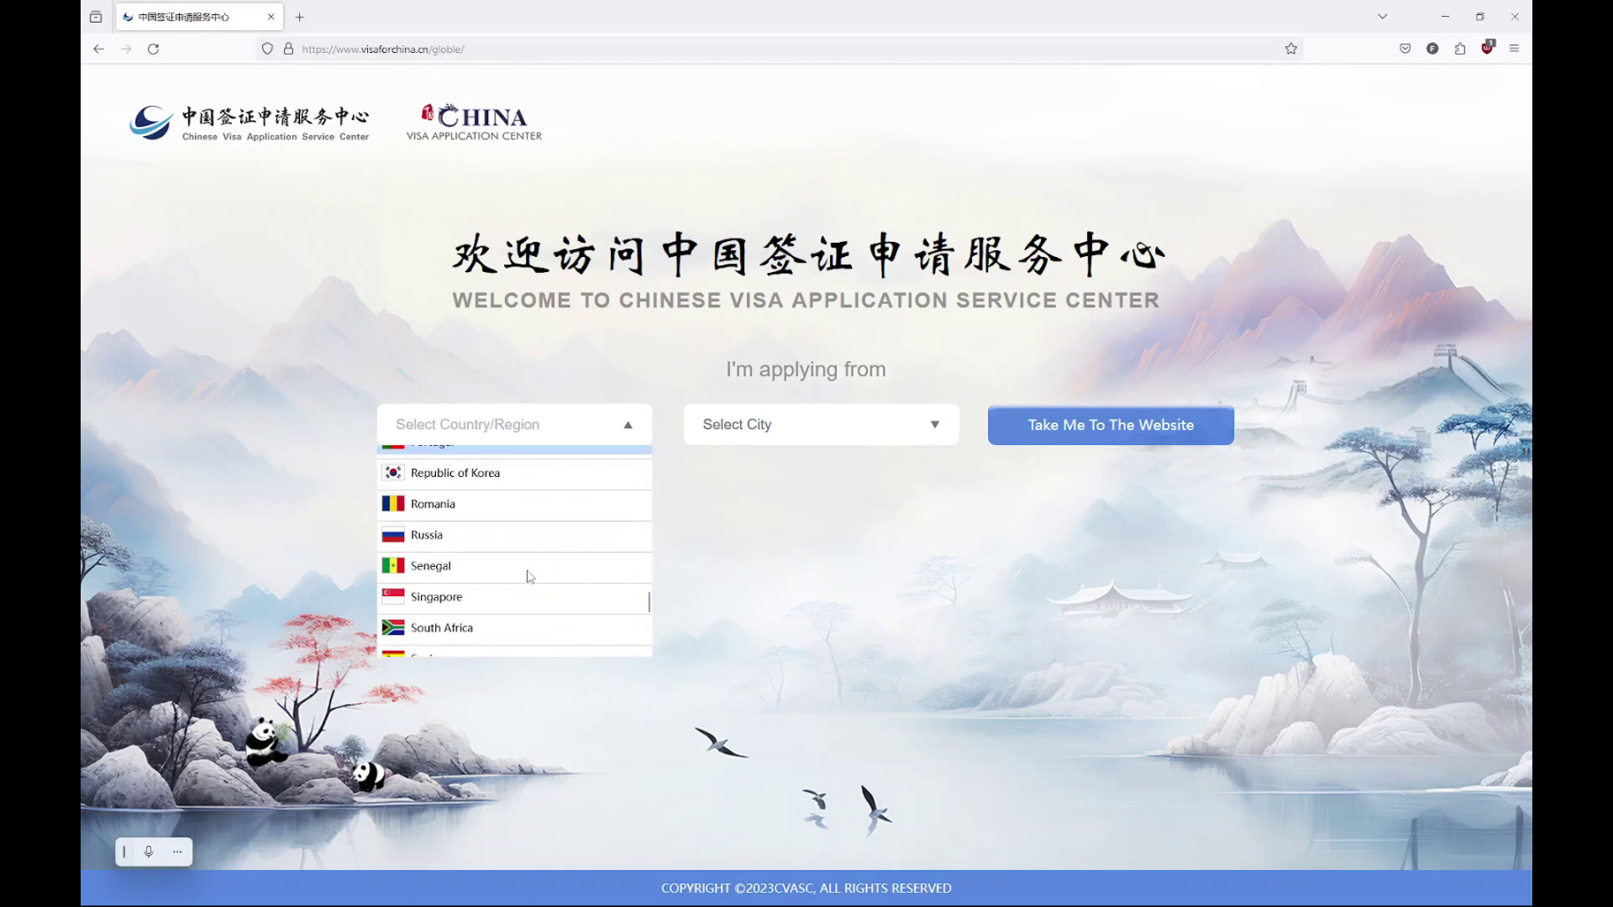
# Choose Switzerland as the applying country and Zurich as the application city
pyautogui.click(529, 589)
pyautogui.click(759, 421)
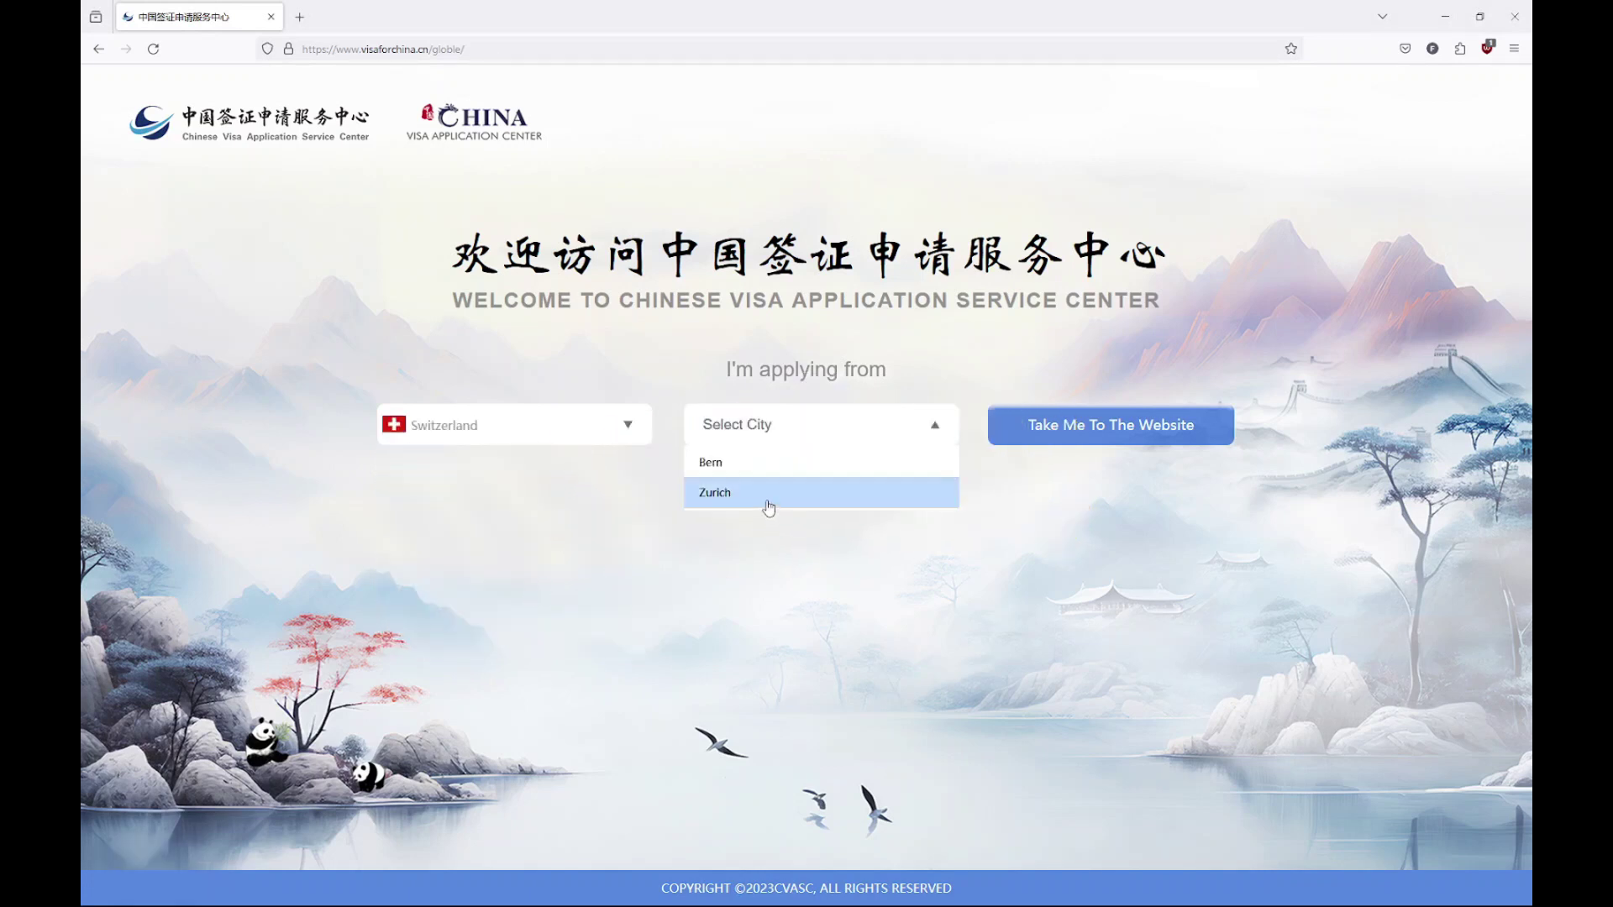
pyautogui.click(767, 502)
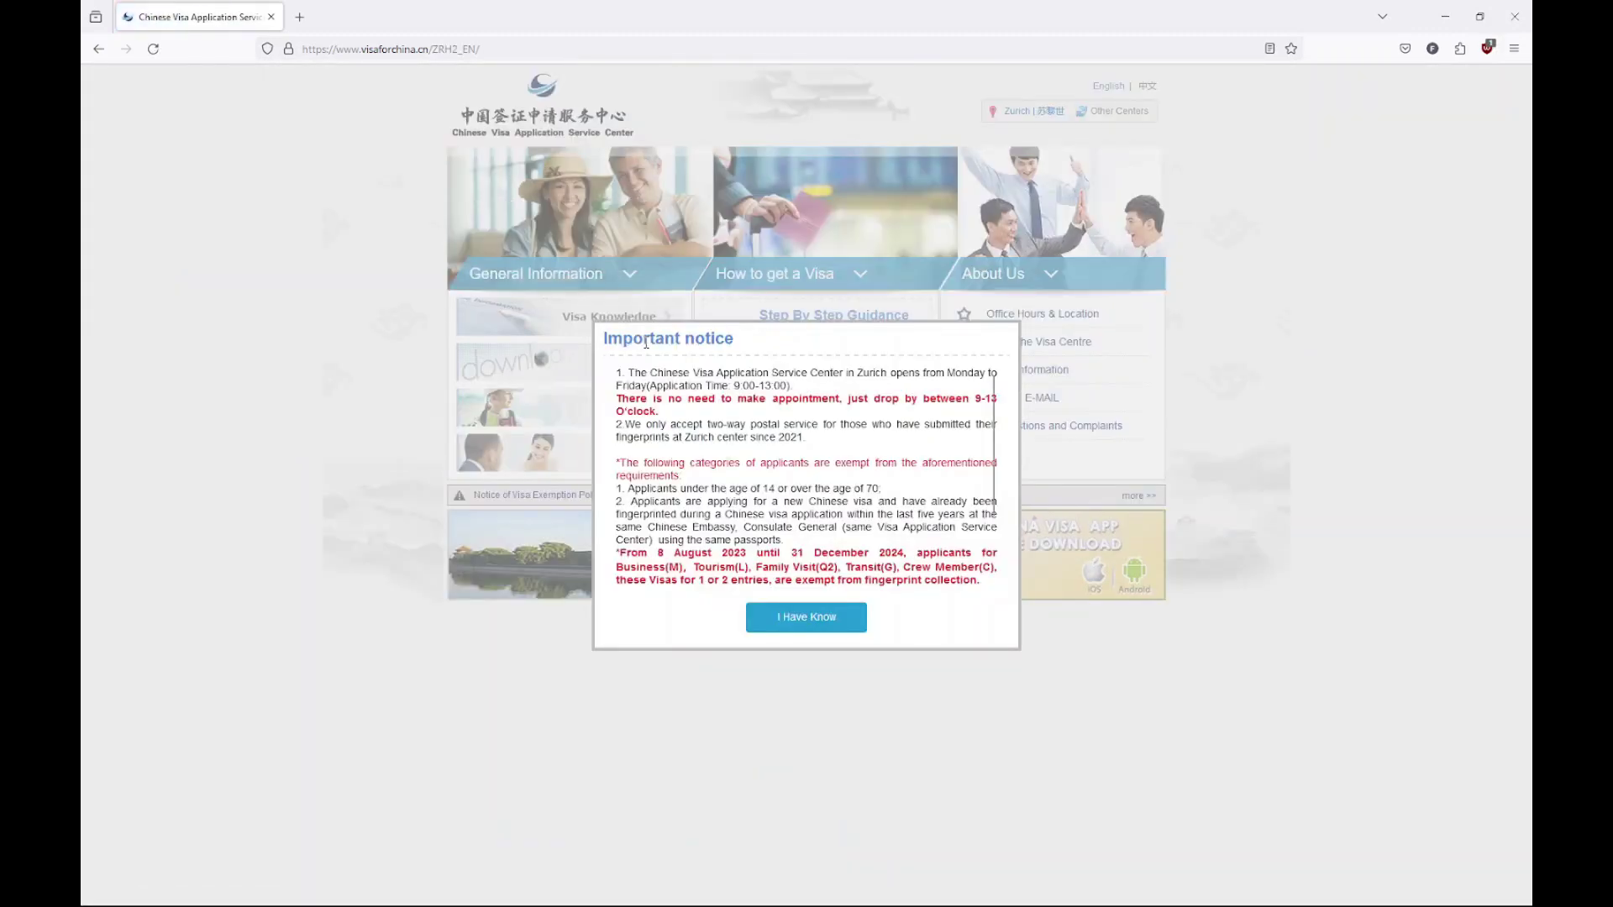
# Read the Important notice about drop-in visits and dismiss it with I Have Know
pyautogui.moveTo(622, 396); pyautogui.dragTo(738, 419)
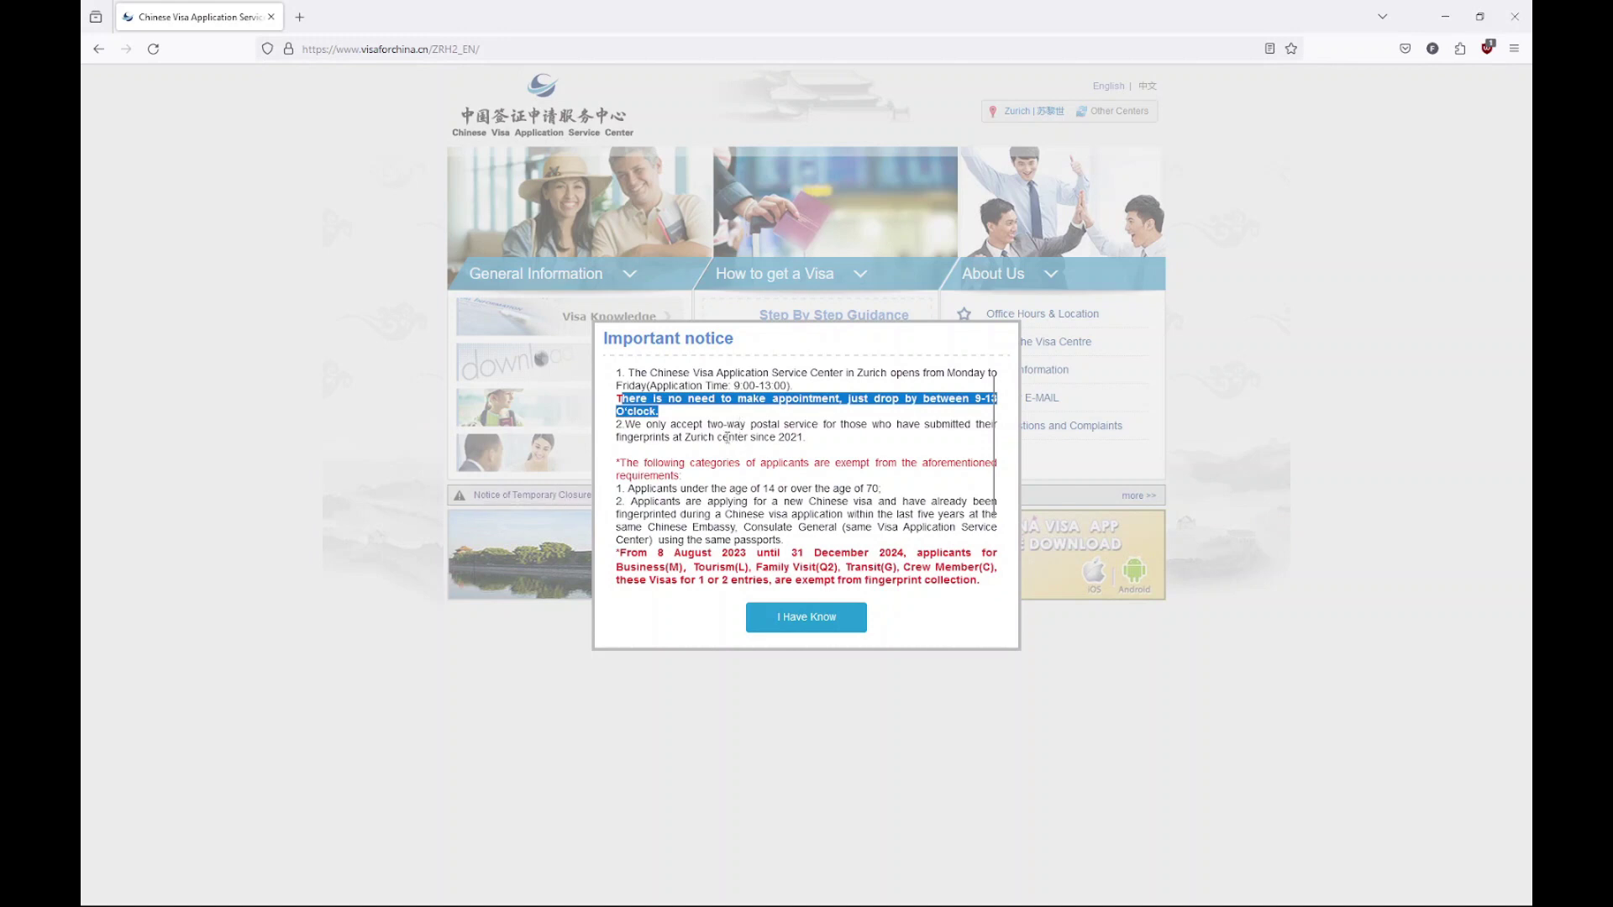
pyautogui.click(668, 414)
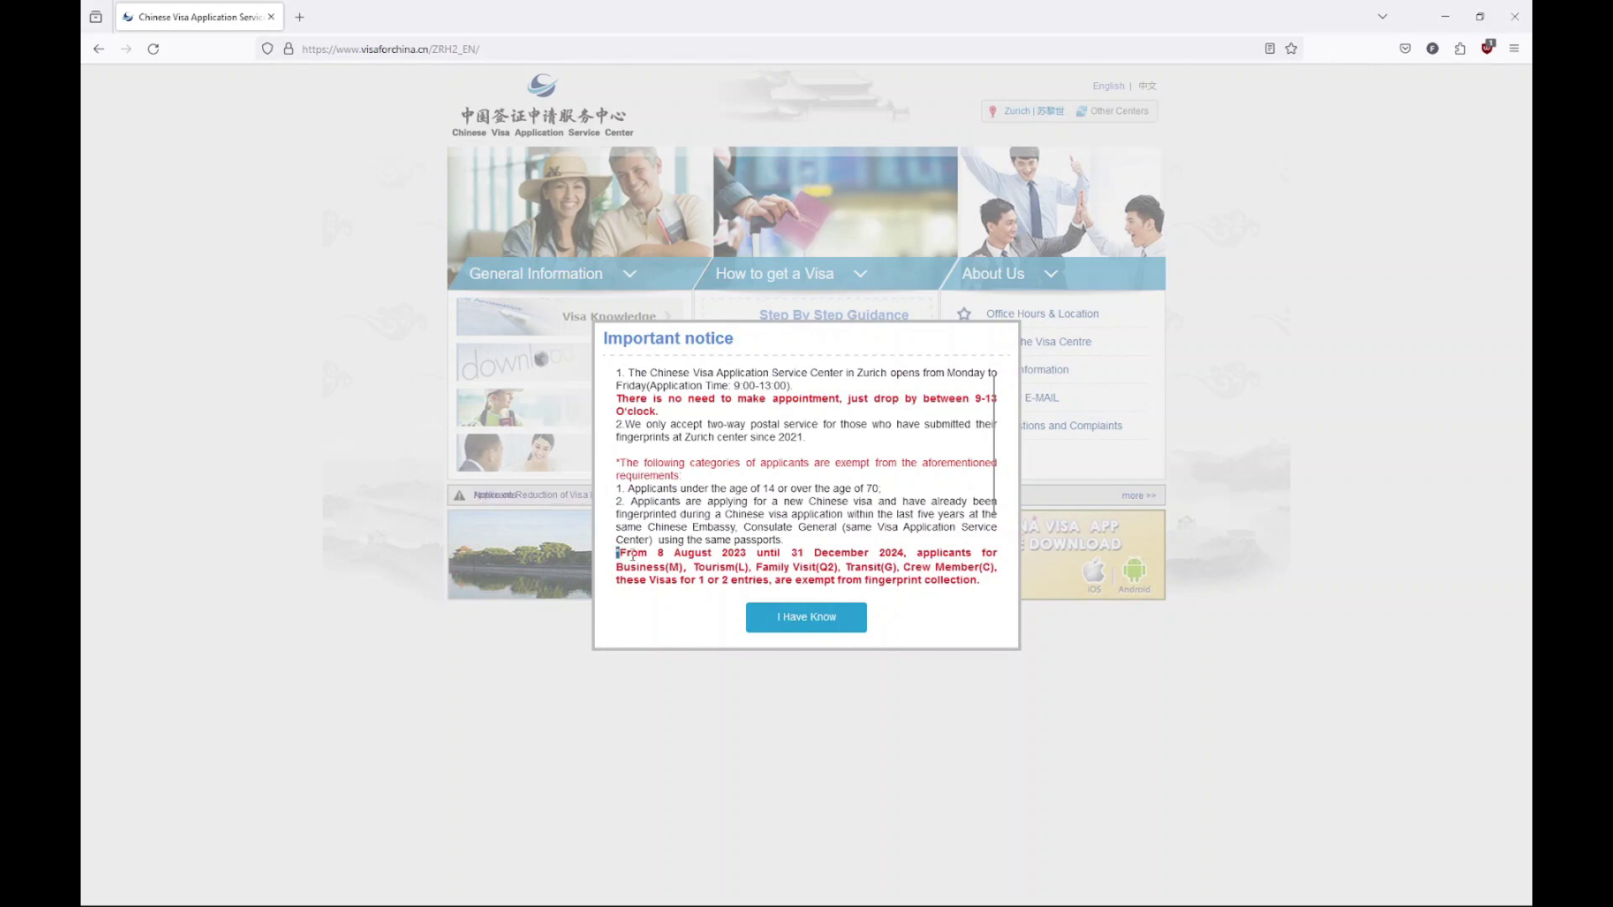
pyautogui.moveTo(632, 554); pyautogui.dragTo(1014, 591)
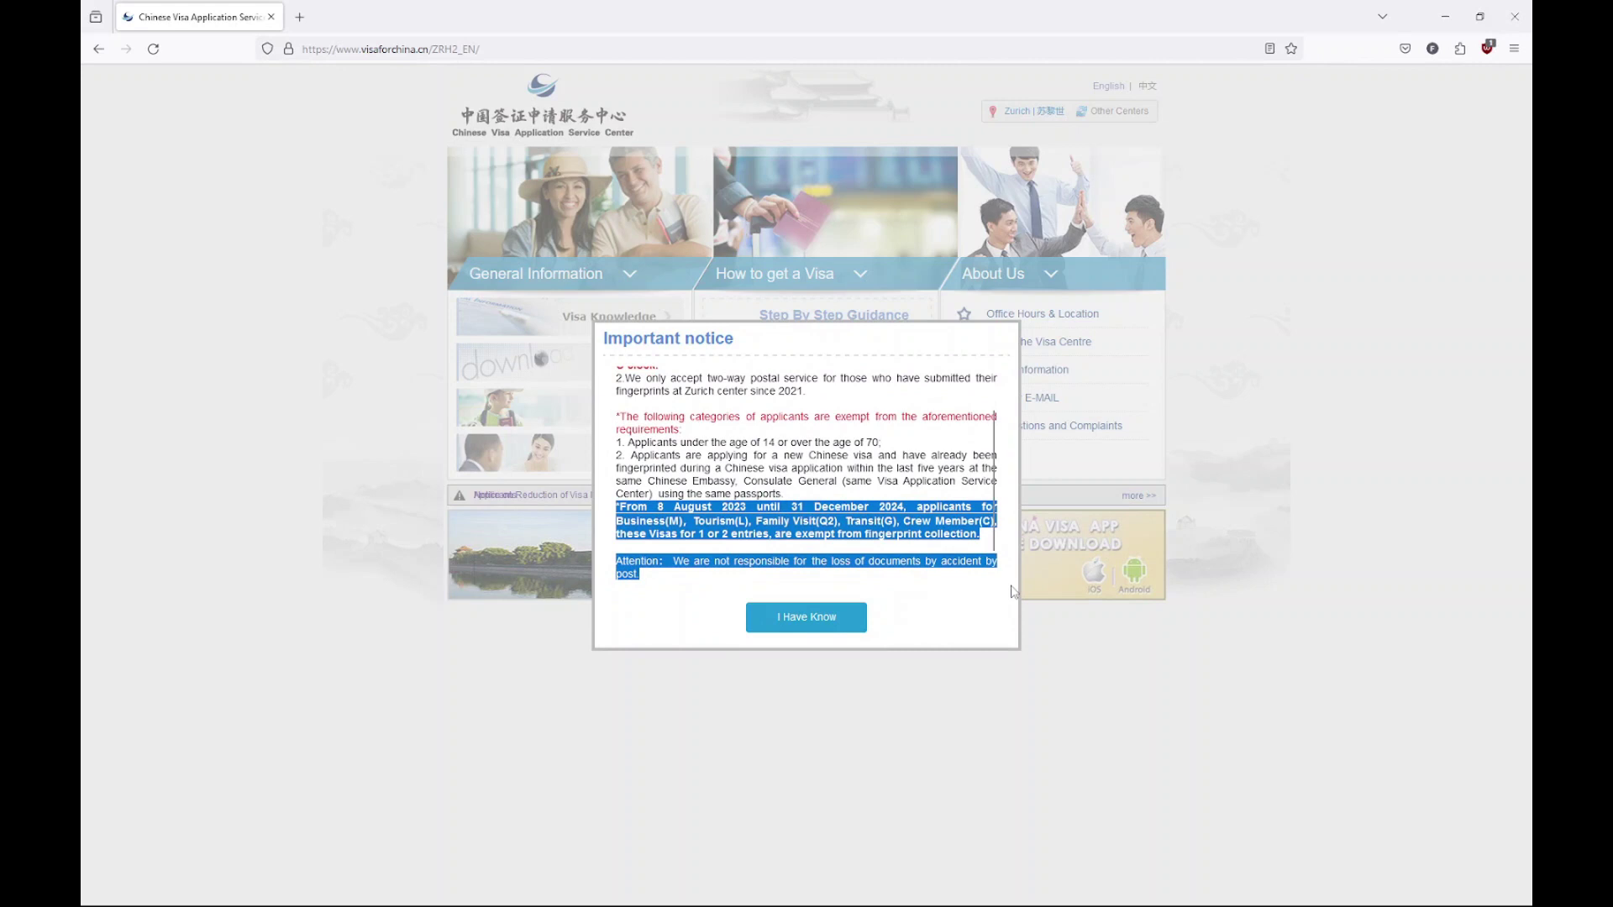
pyautogui.click(819, 618)
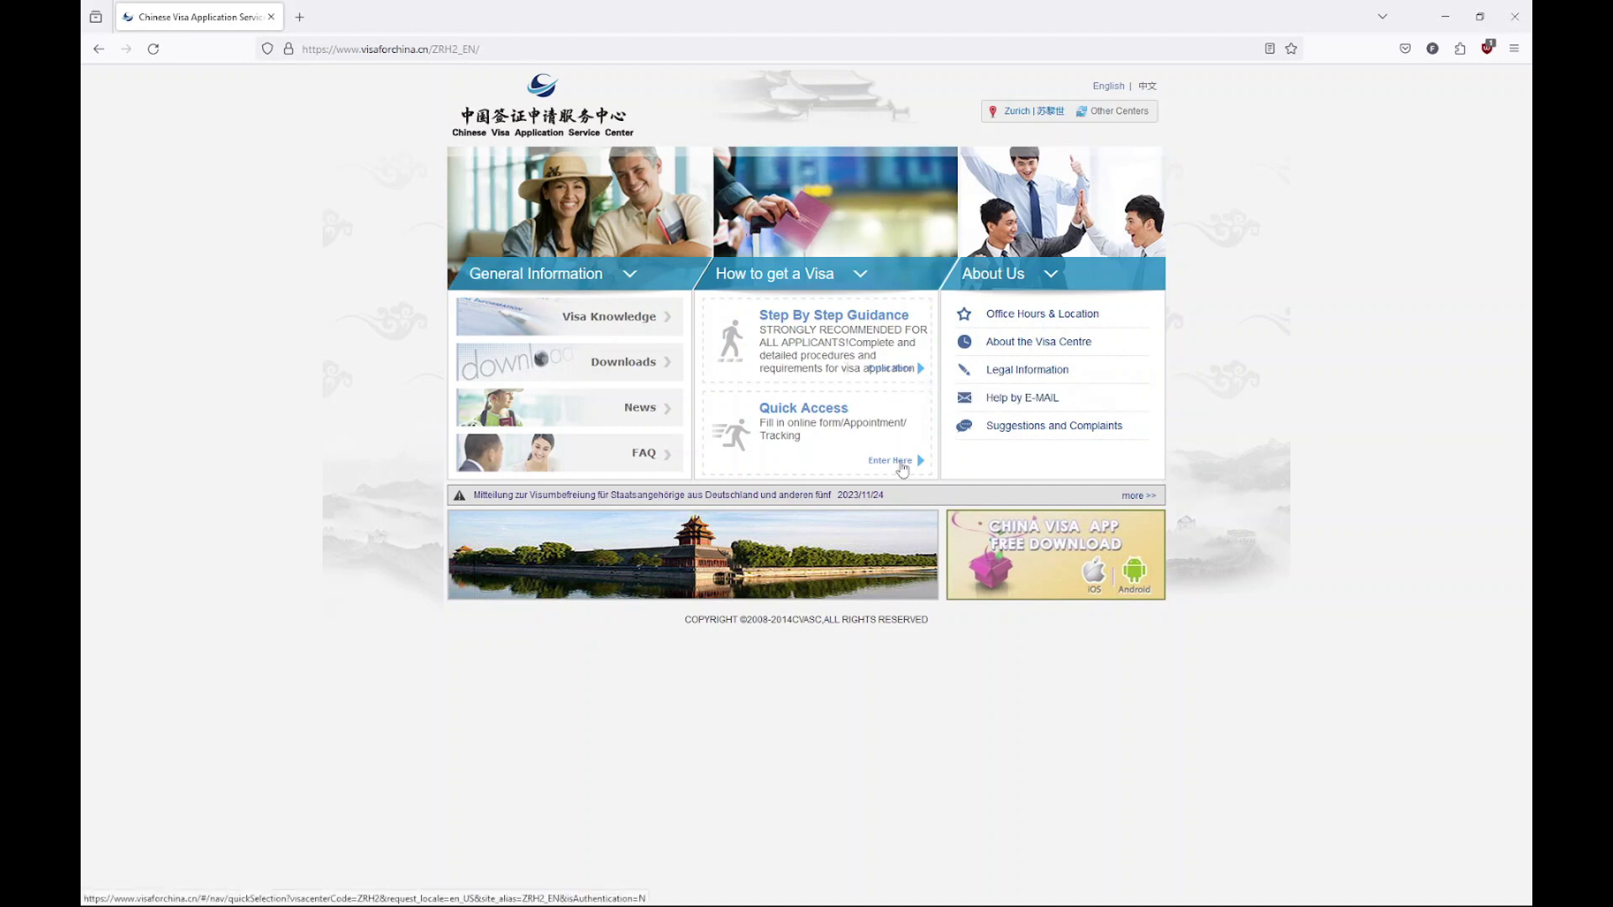
# Go to Quick Access, choose New Application Form and agree to the terms and conditions
pyautogui.click(902, 466)
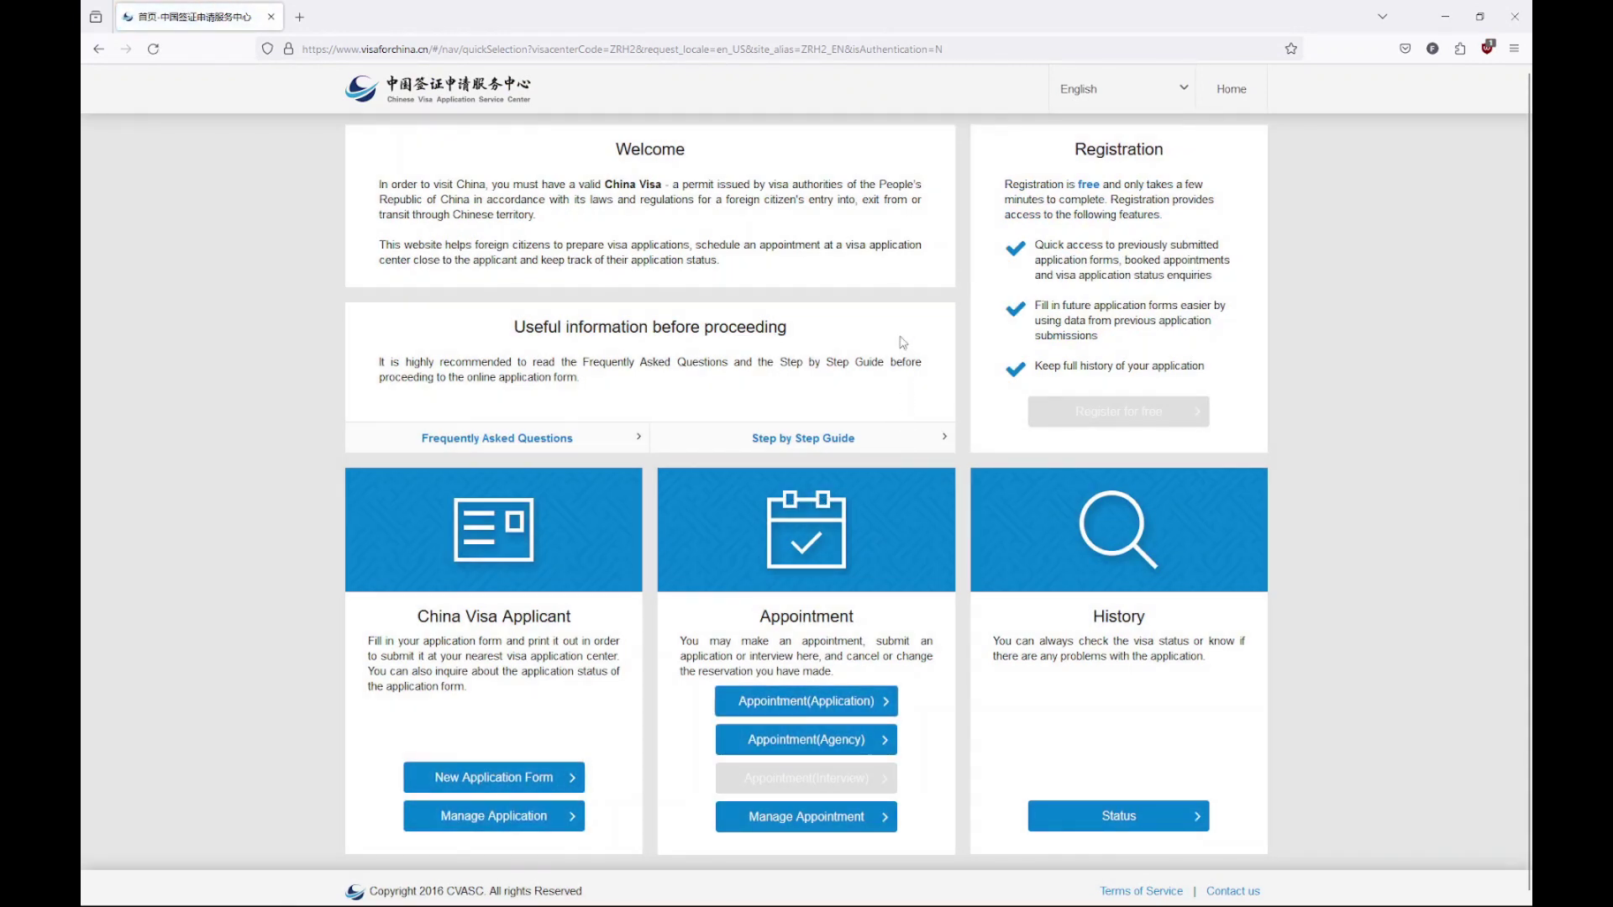
pyautogui.scroll(-1, 902, 342)
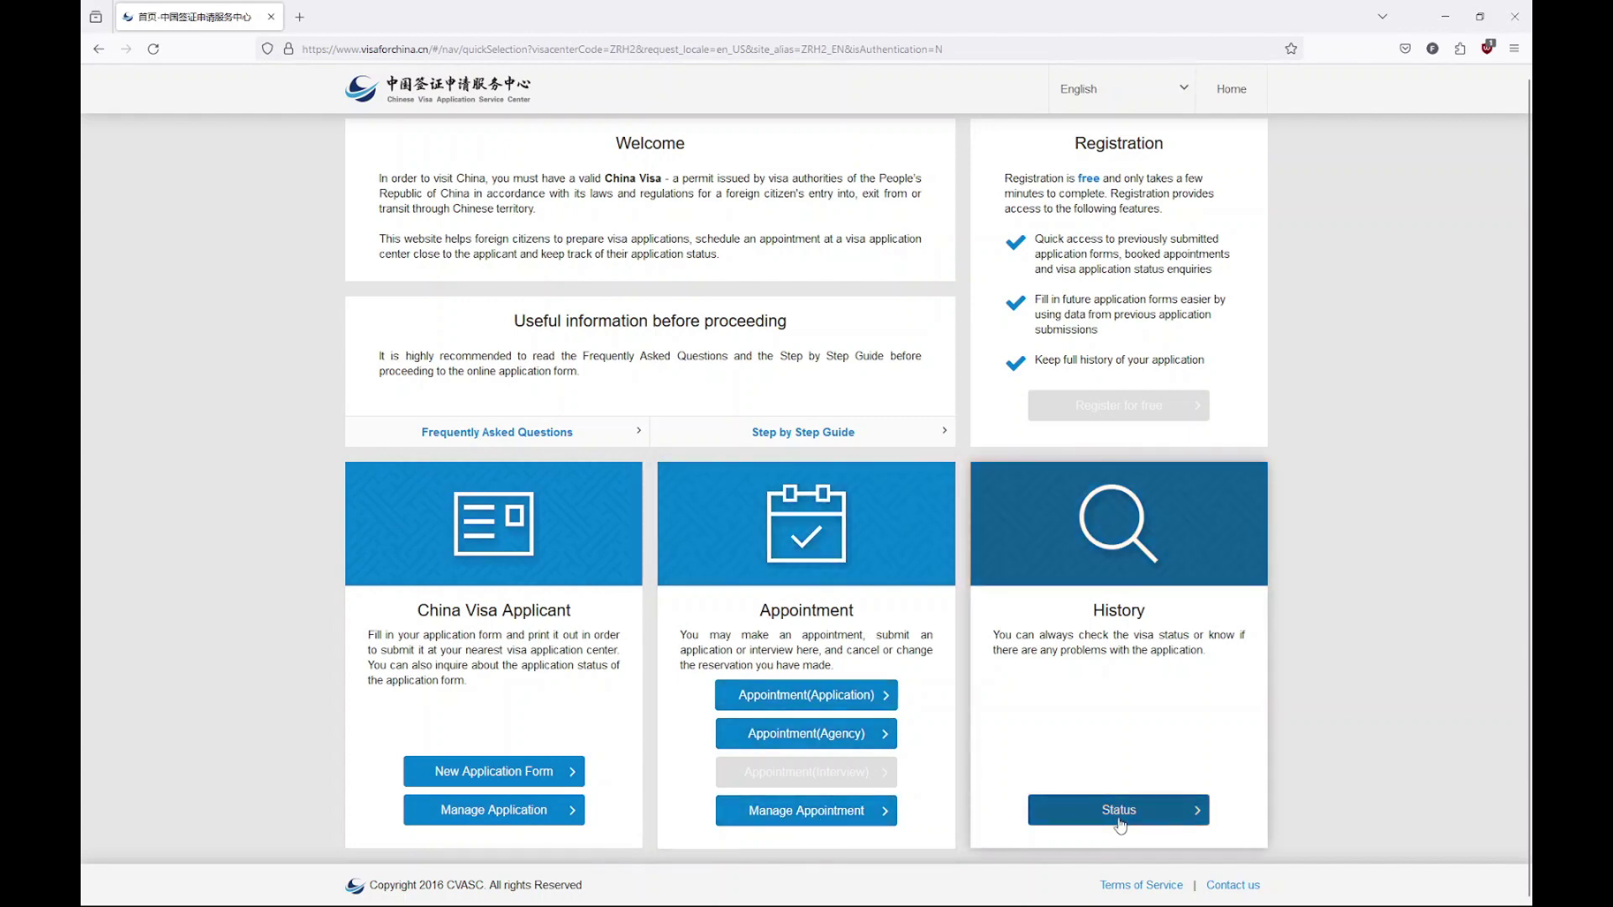
pyautogui.click(503, 772)
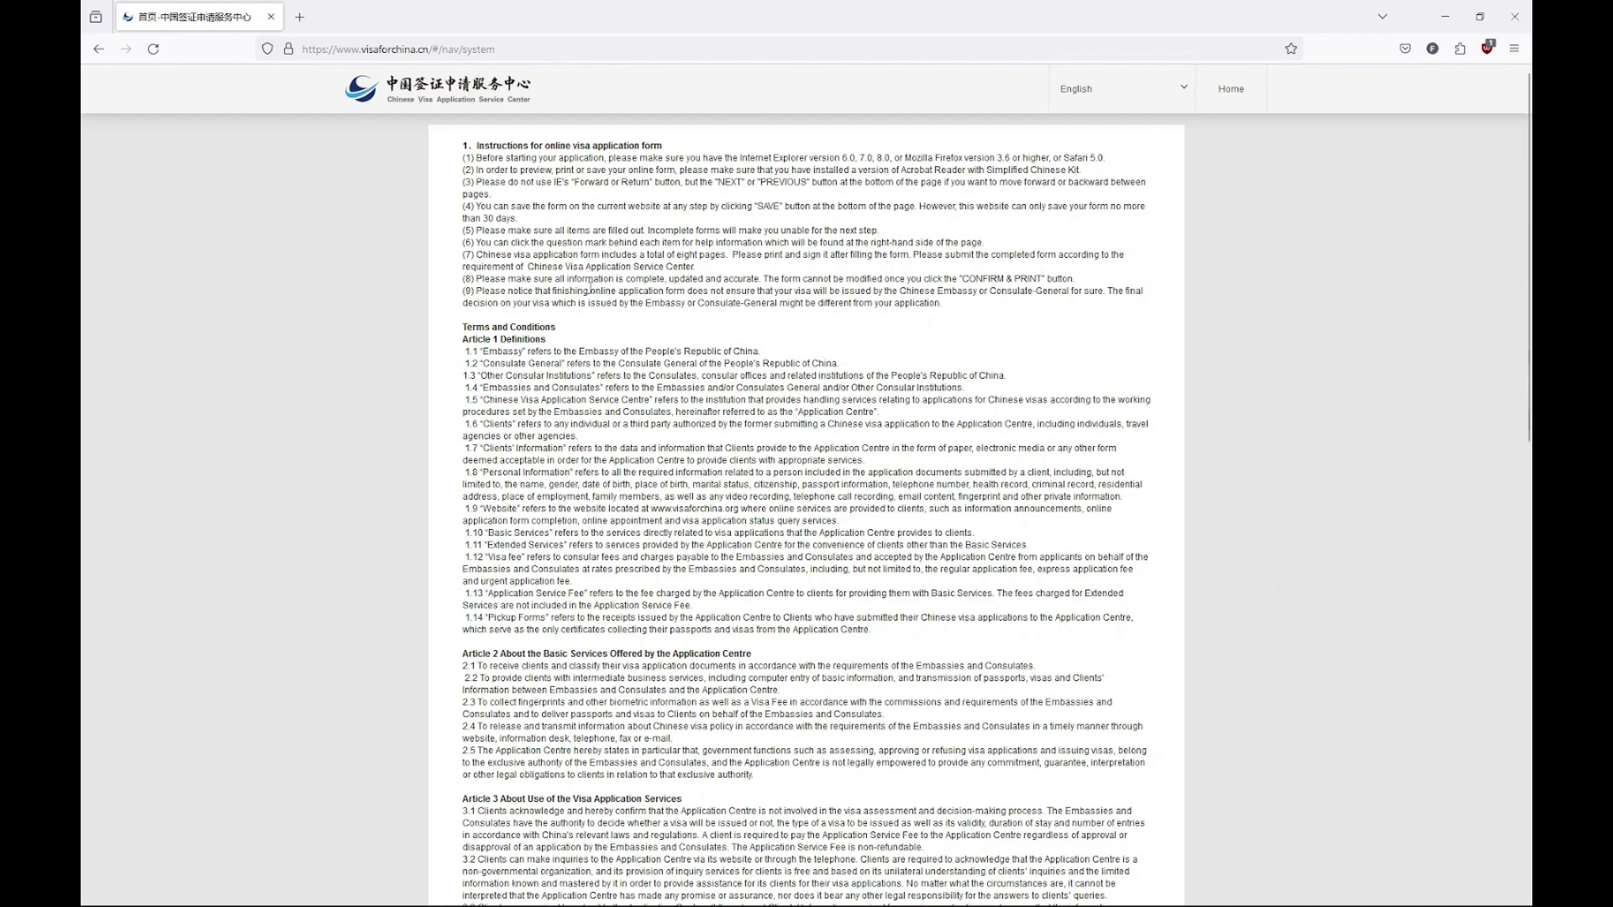
pyautogui.scroll(-20, 590, 288)
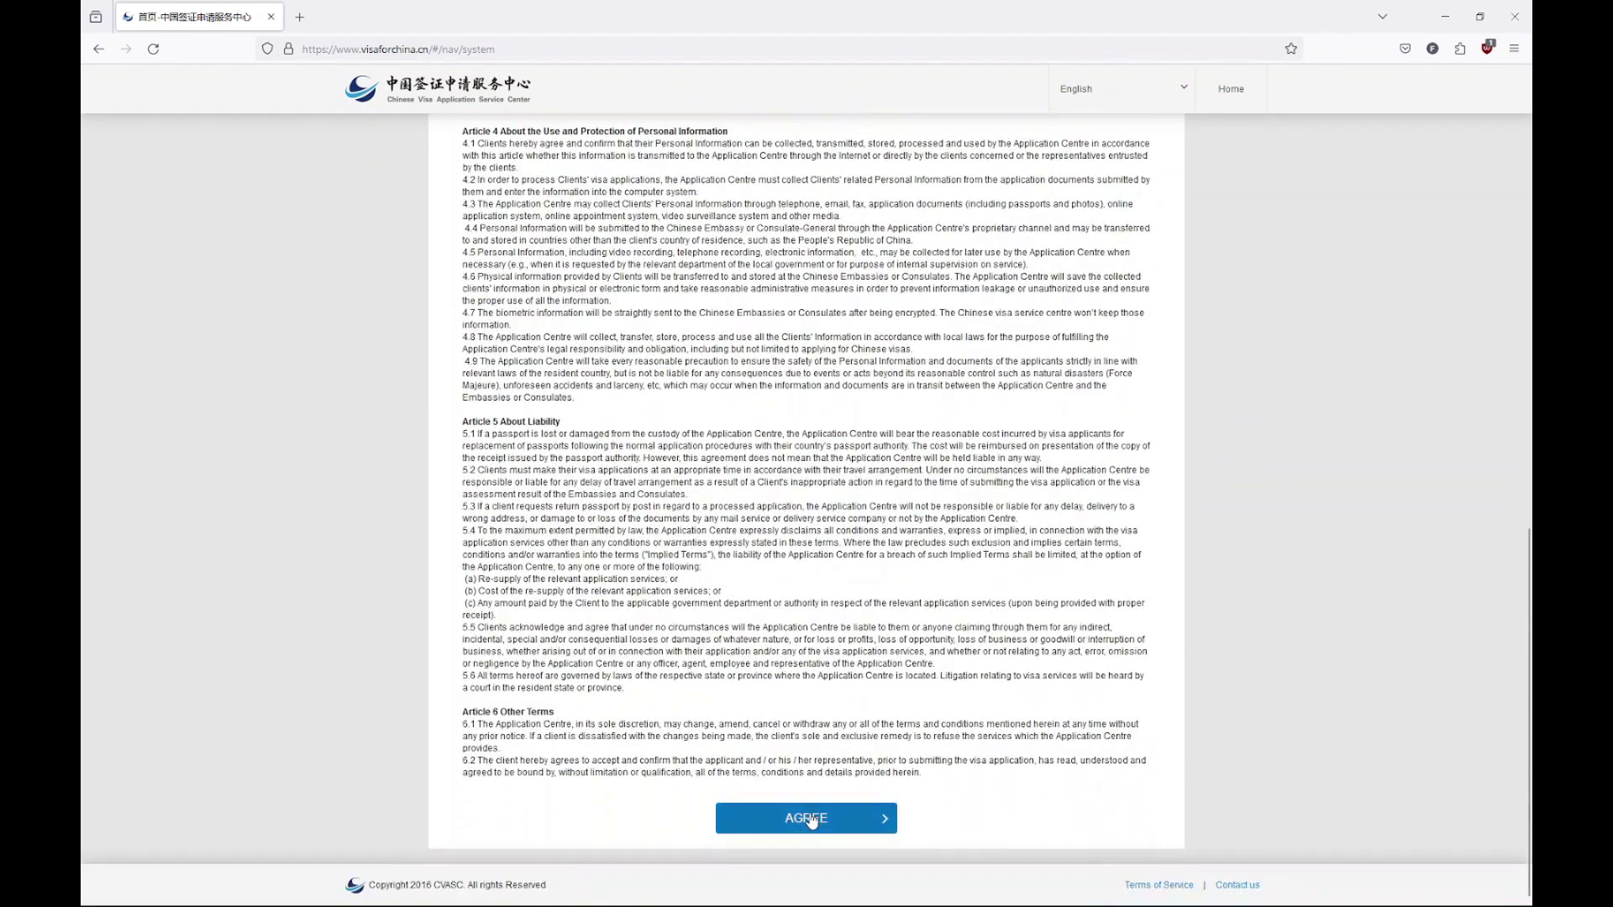
pyautogui.click(810, 819)
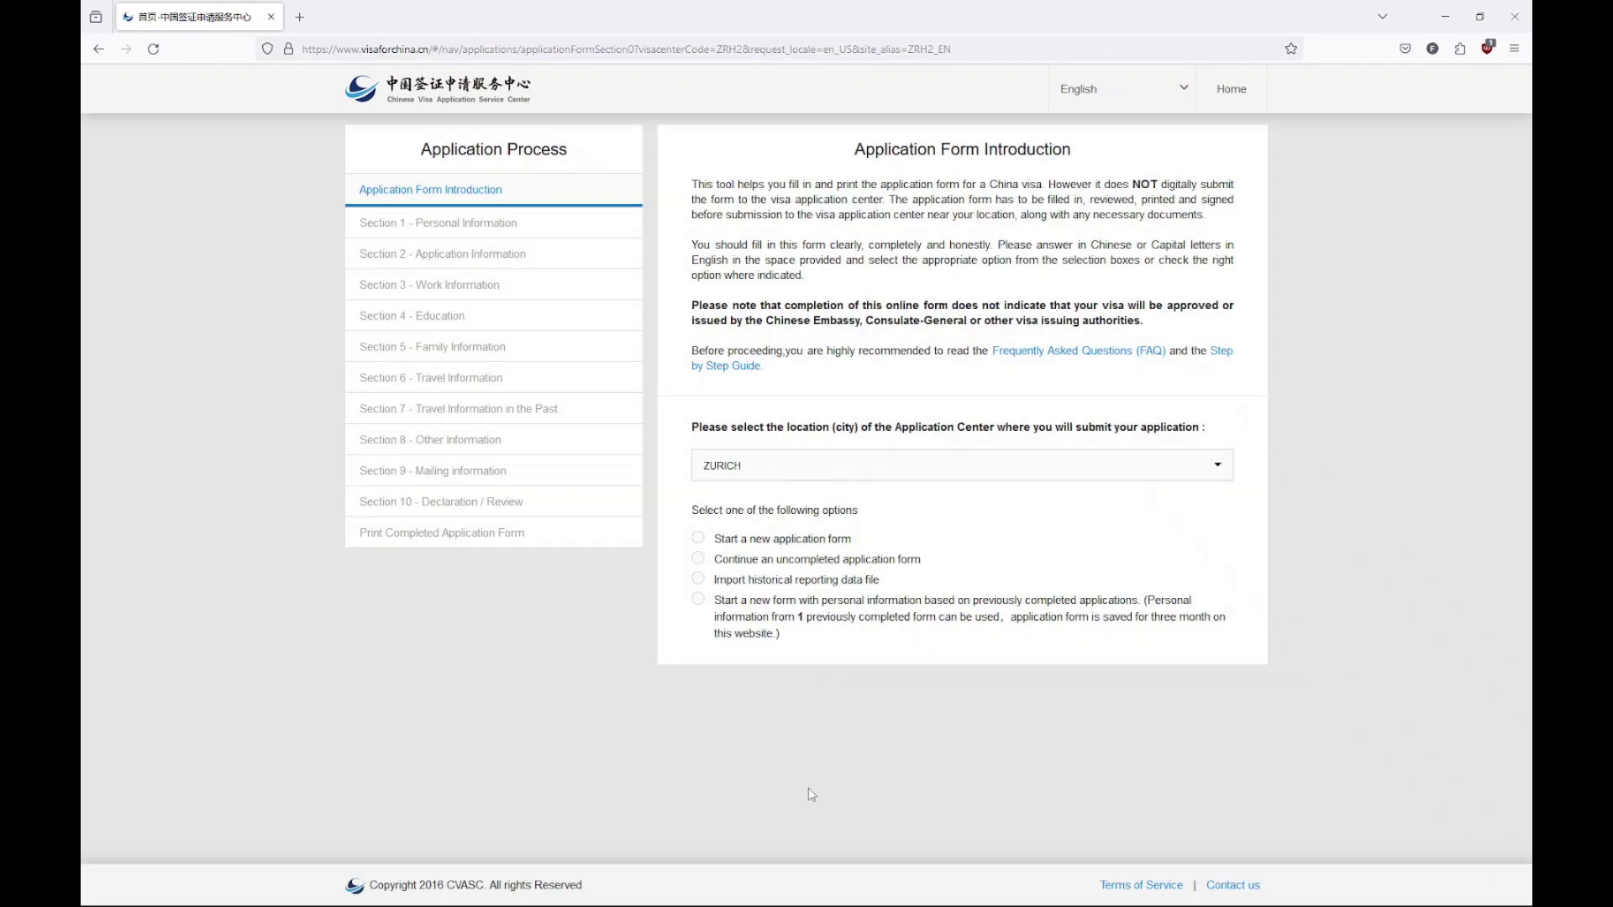
# Start a new application form, passing the slide-to-verify check
pyautogui.click(791, 542)
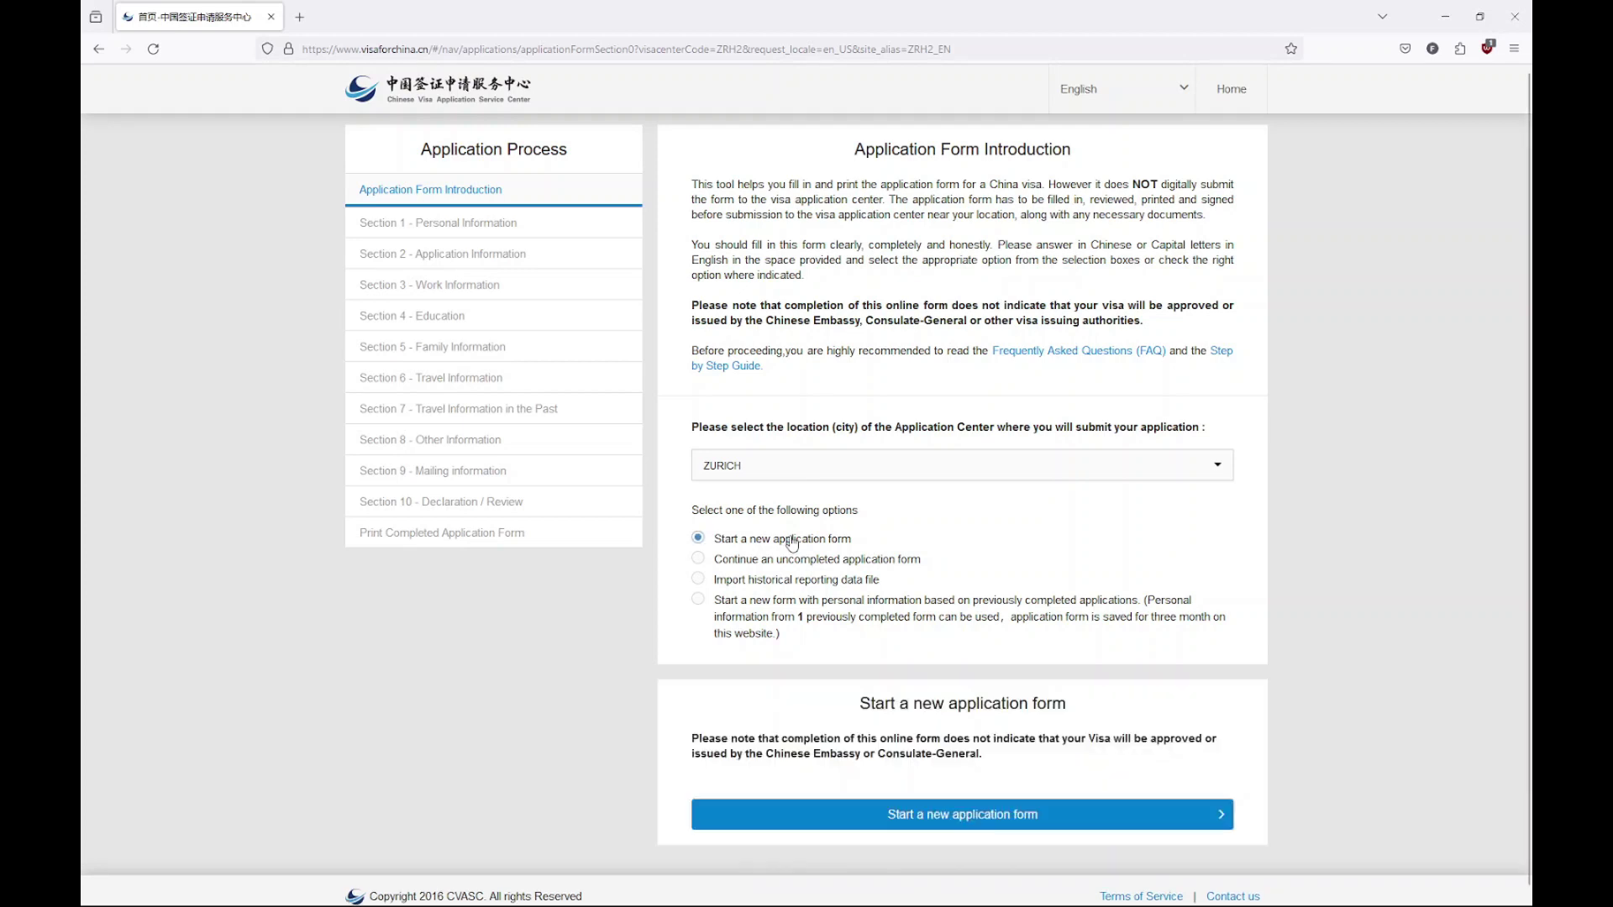
pyautogui.click(928, 814)
pyautogui.moveTo(867, 795); pyautogui.dragTo(1176, 811)
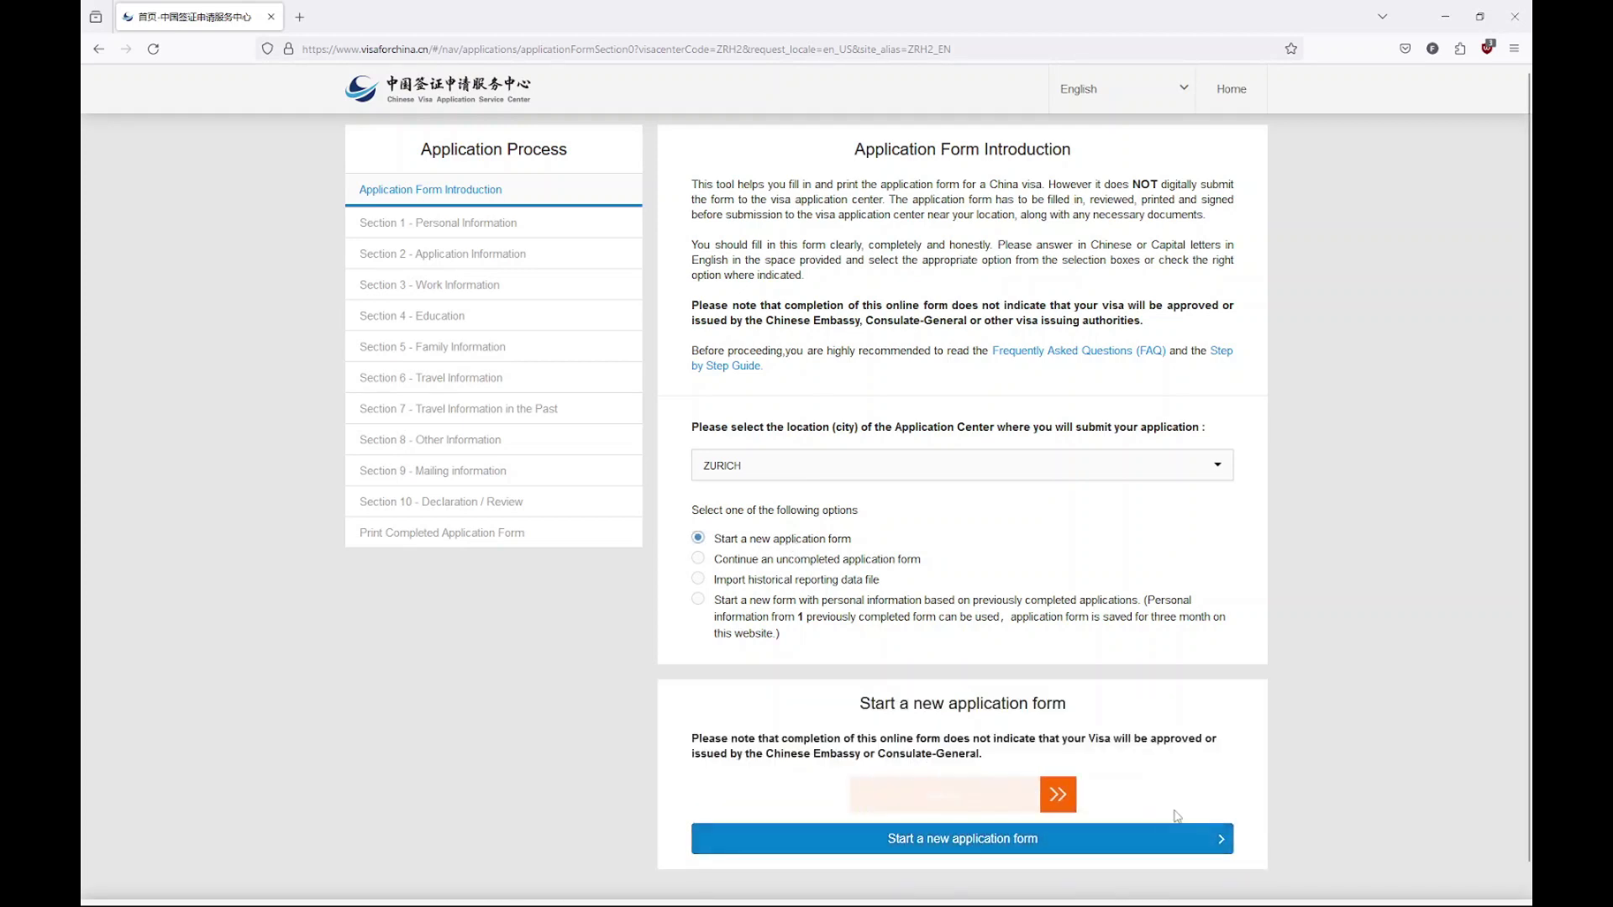
pyautogui.click(951, 826)
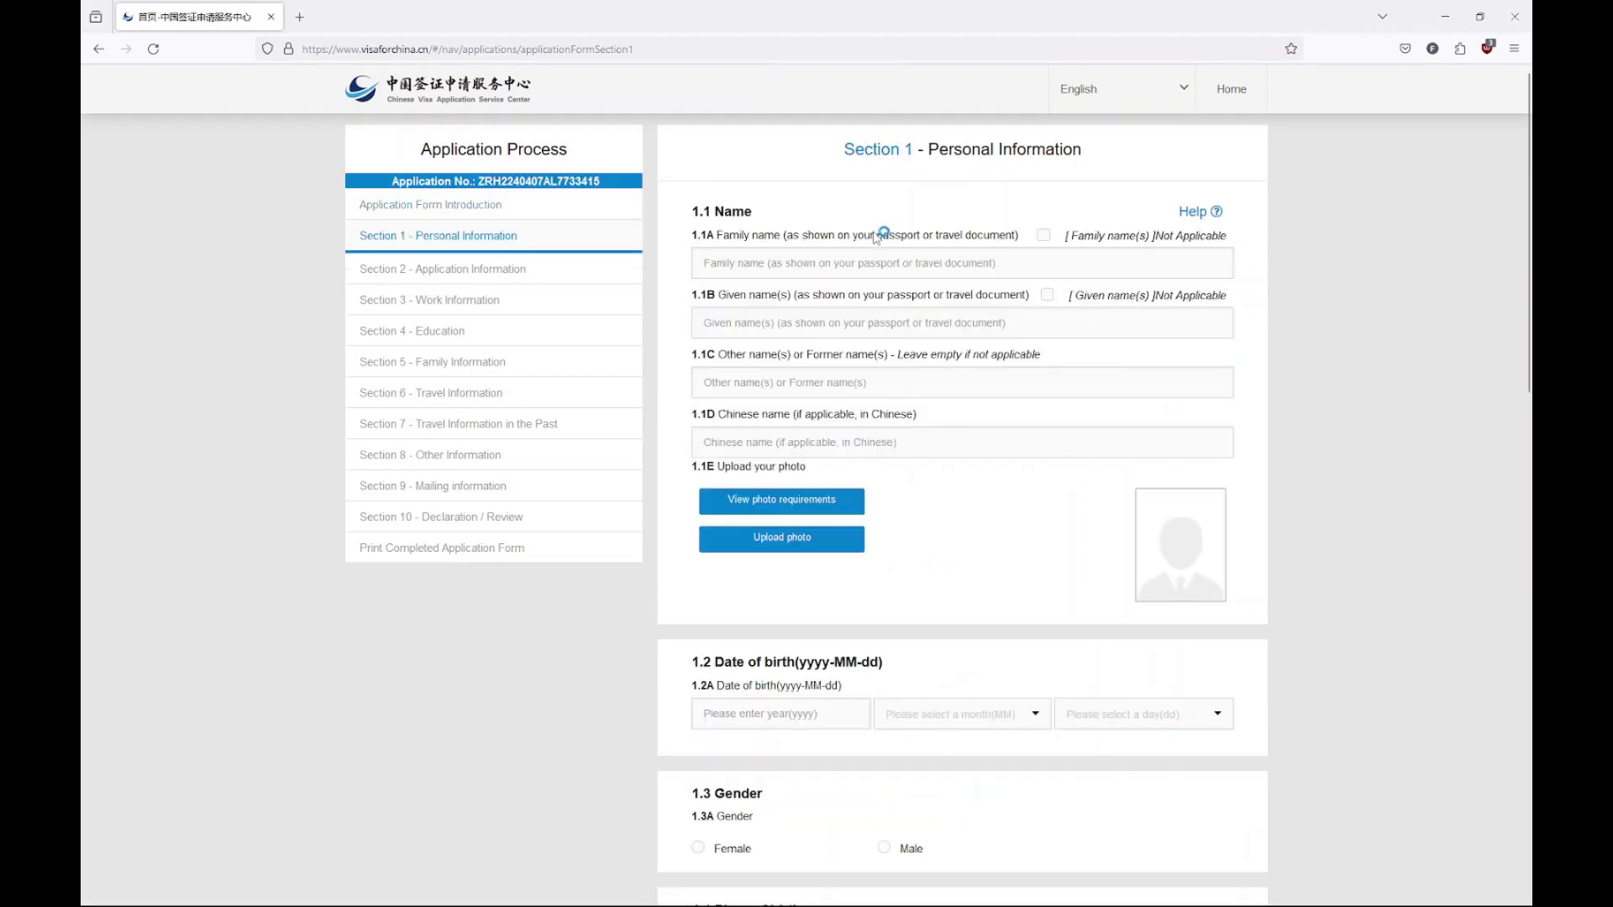
# Enter the applicant's family name and given name in Section 1
pyautogui.click(840, 263)
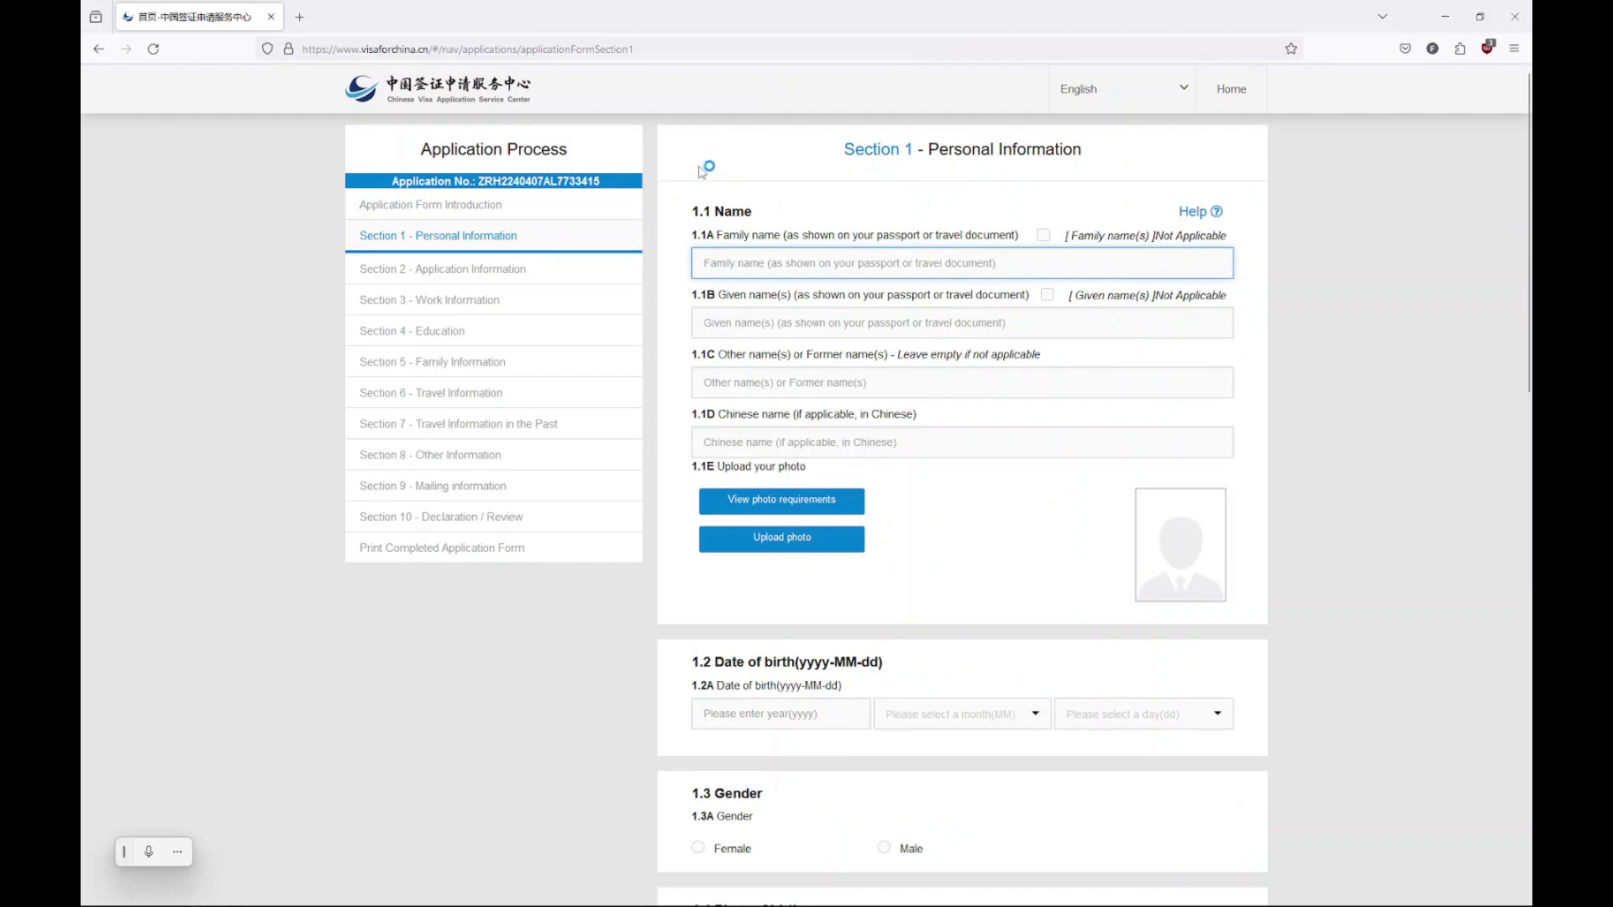
pyautogui.write('DER')
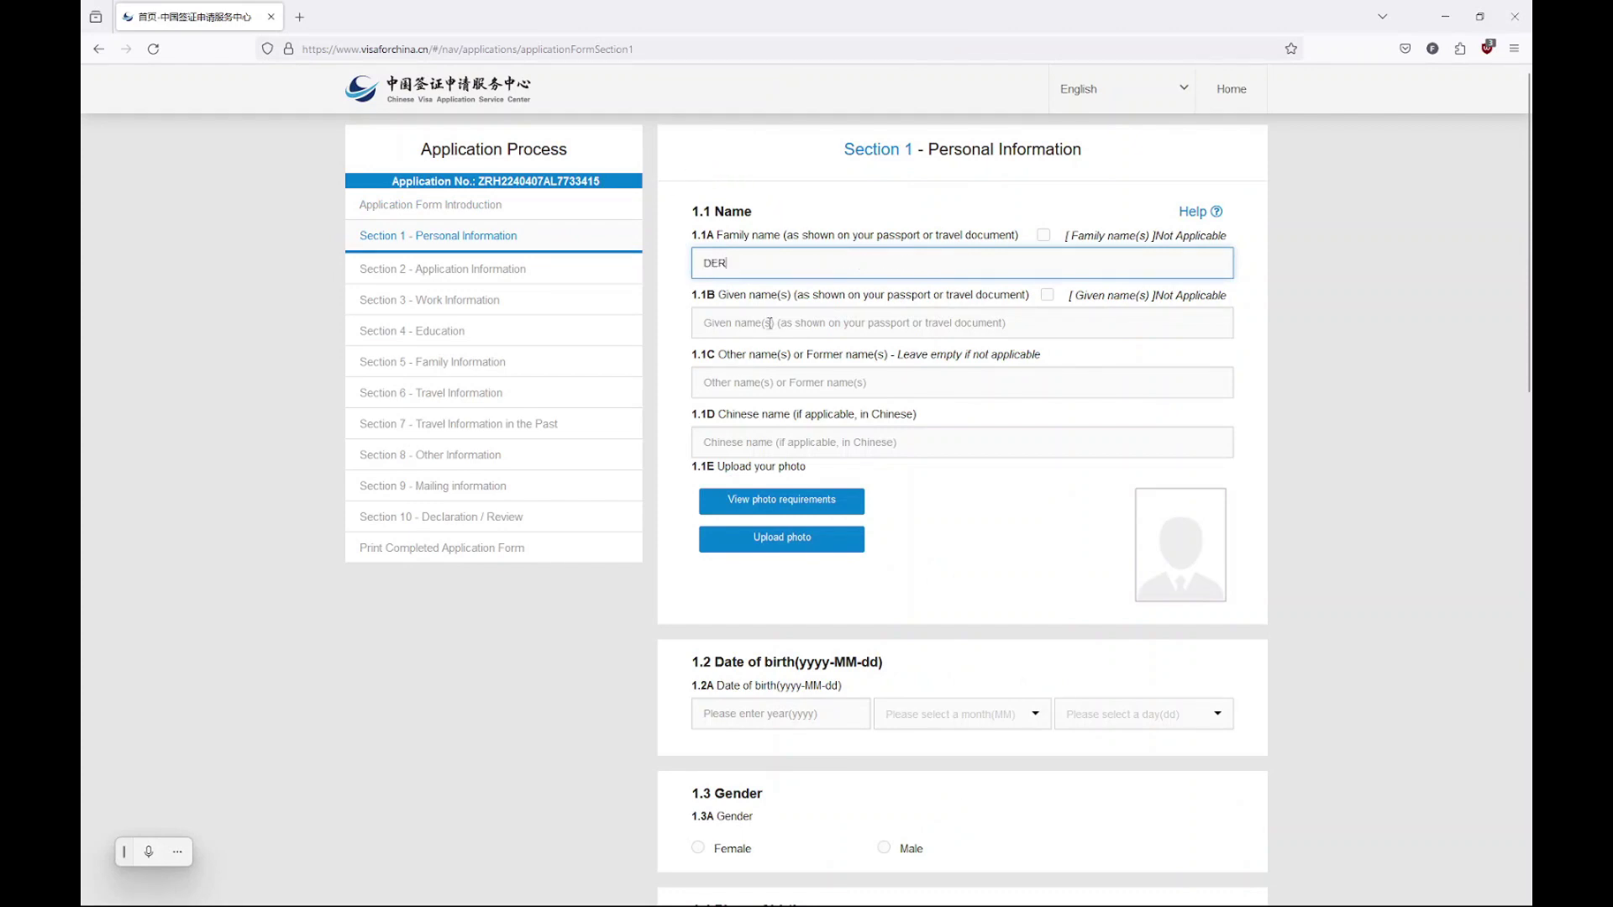
pyautogui.click(770, 324)
pyautogui.write('SUPERF')
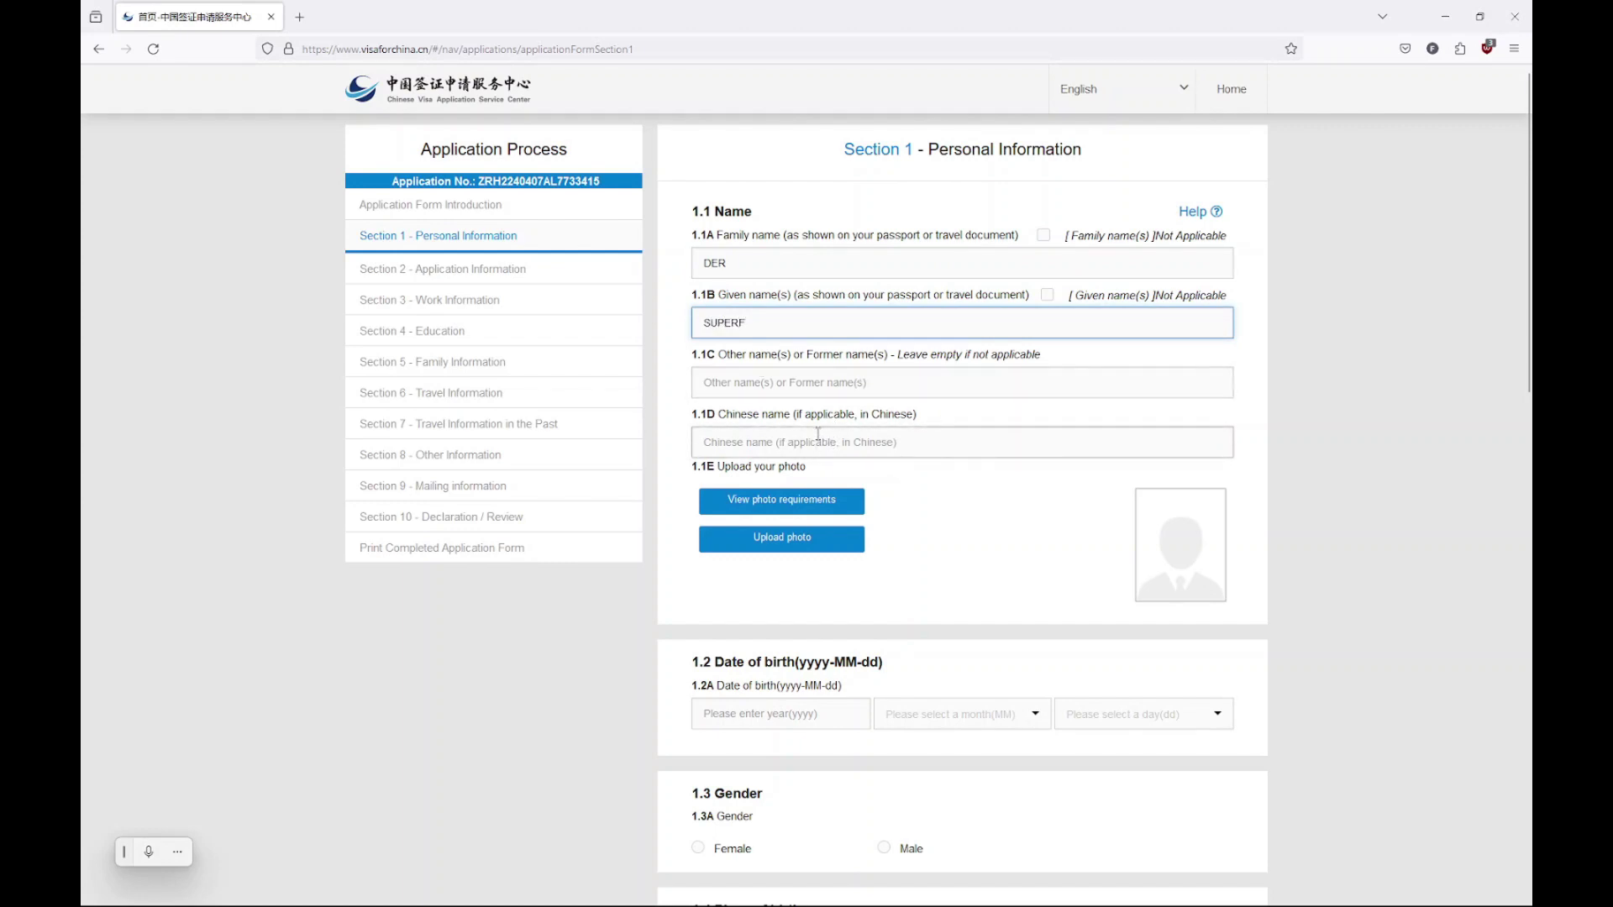
# Read the photo requirements in a new tab, then return to the application form
pyautogui.click(805, 513)
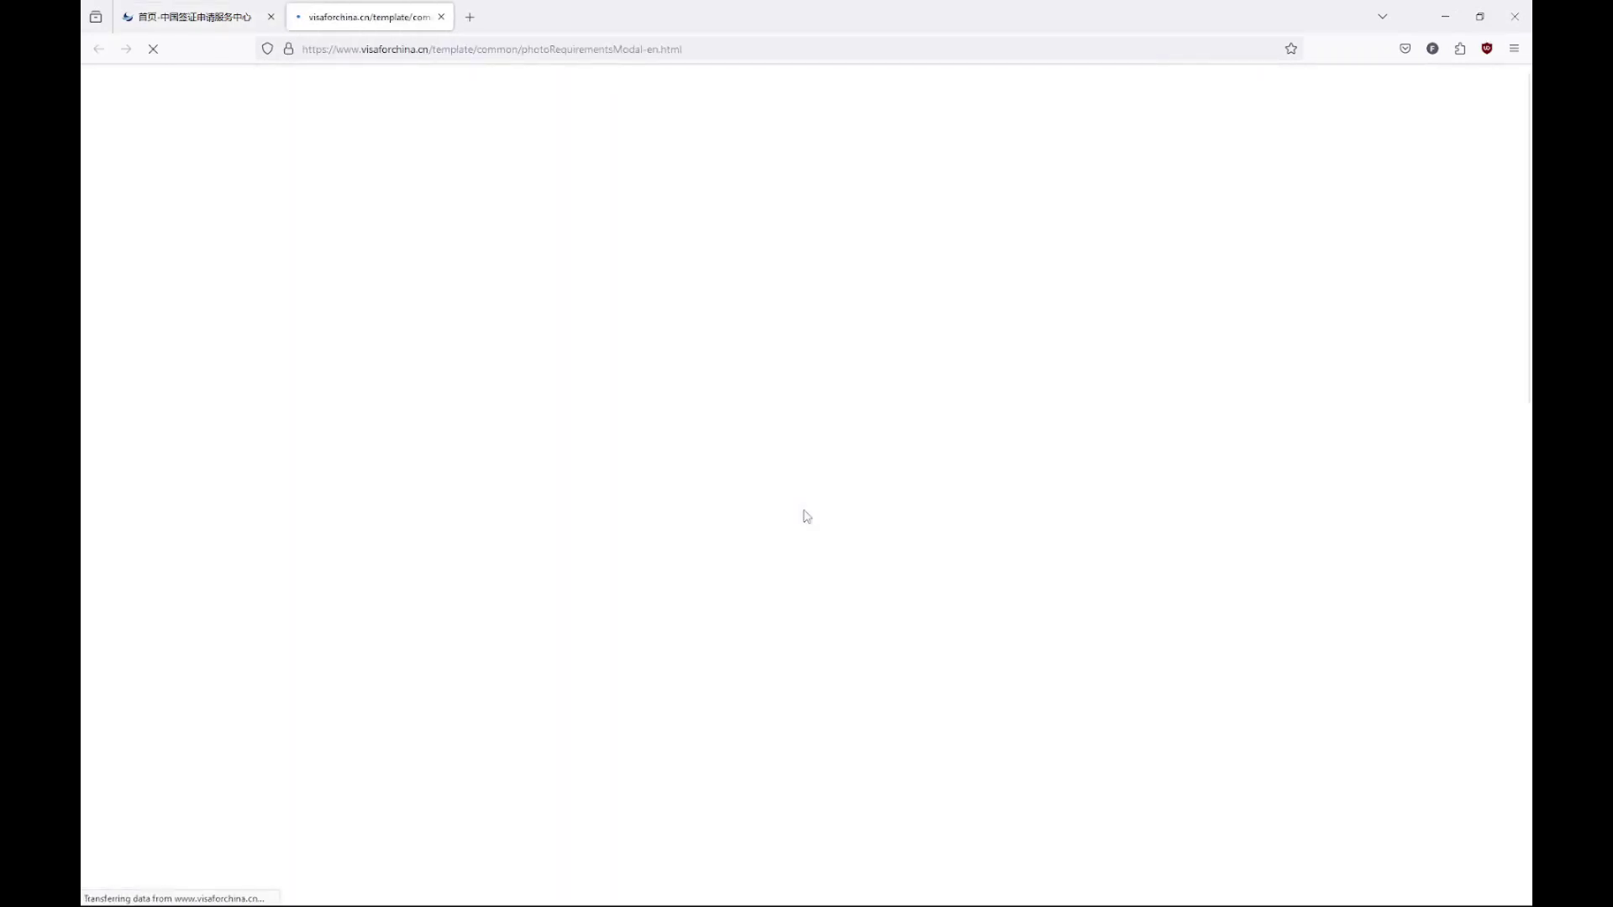
pyautogui.scroll(-3, 806, 516)
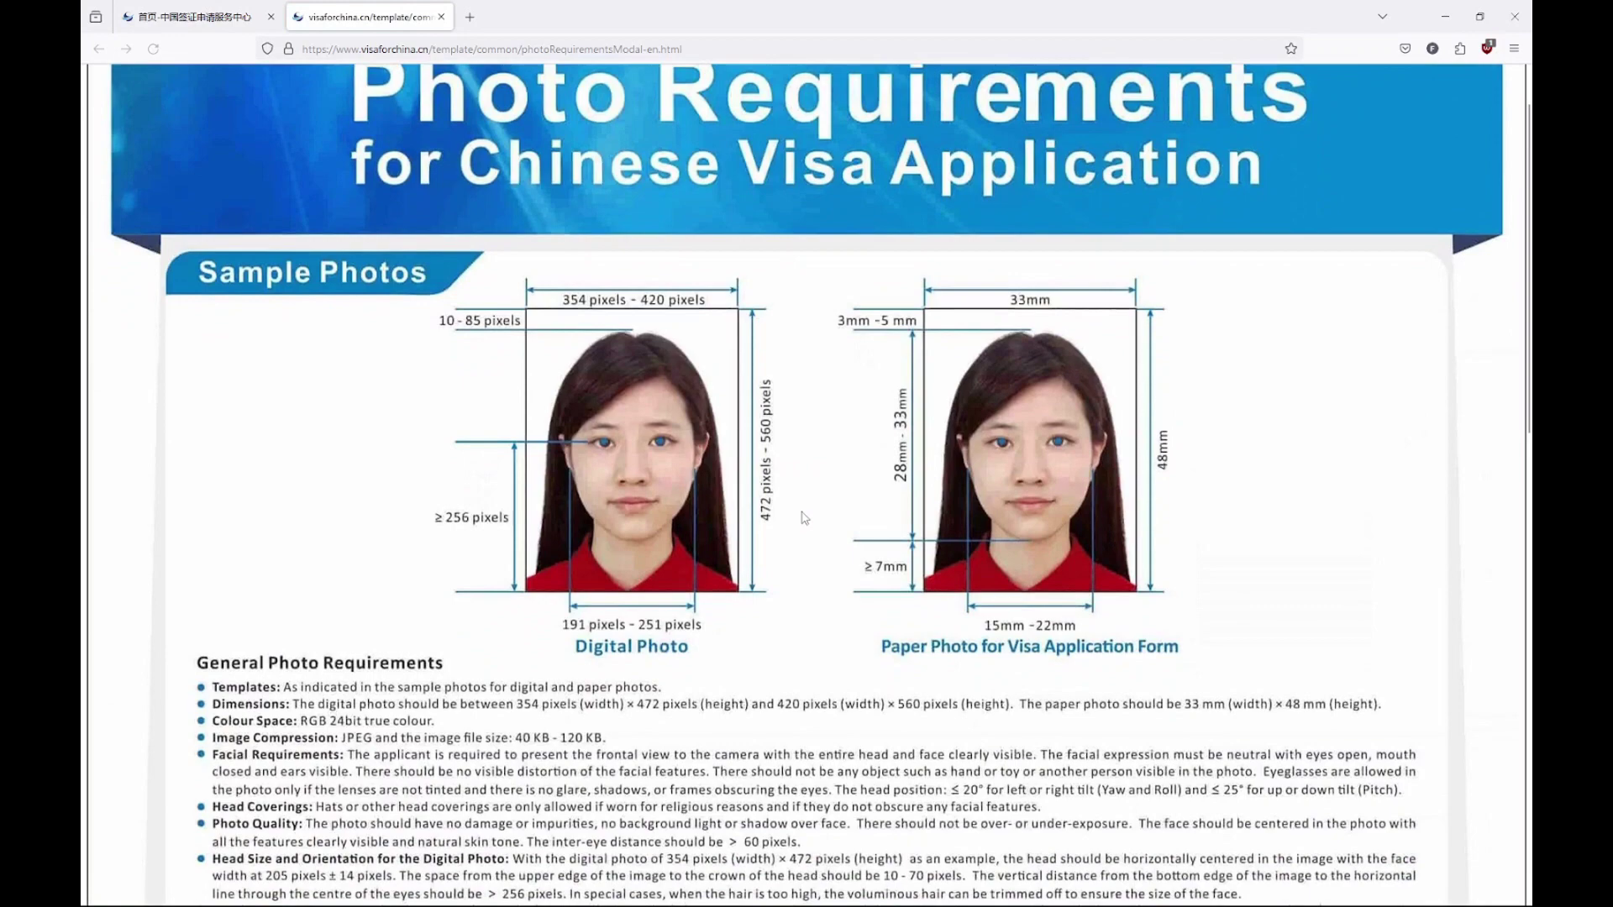
pyautogui.scroll(-8, 802, 517)
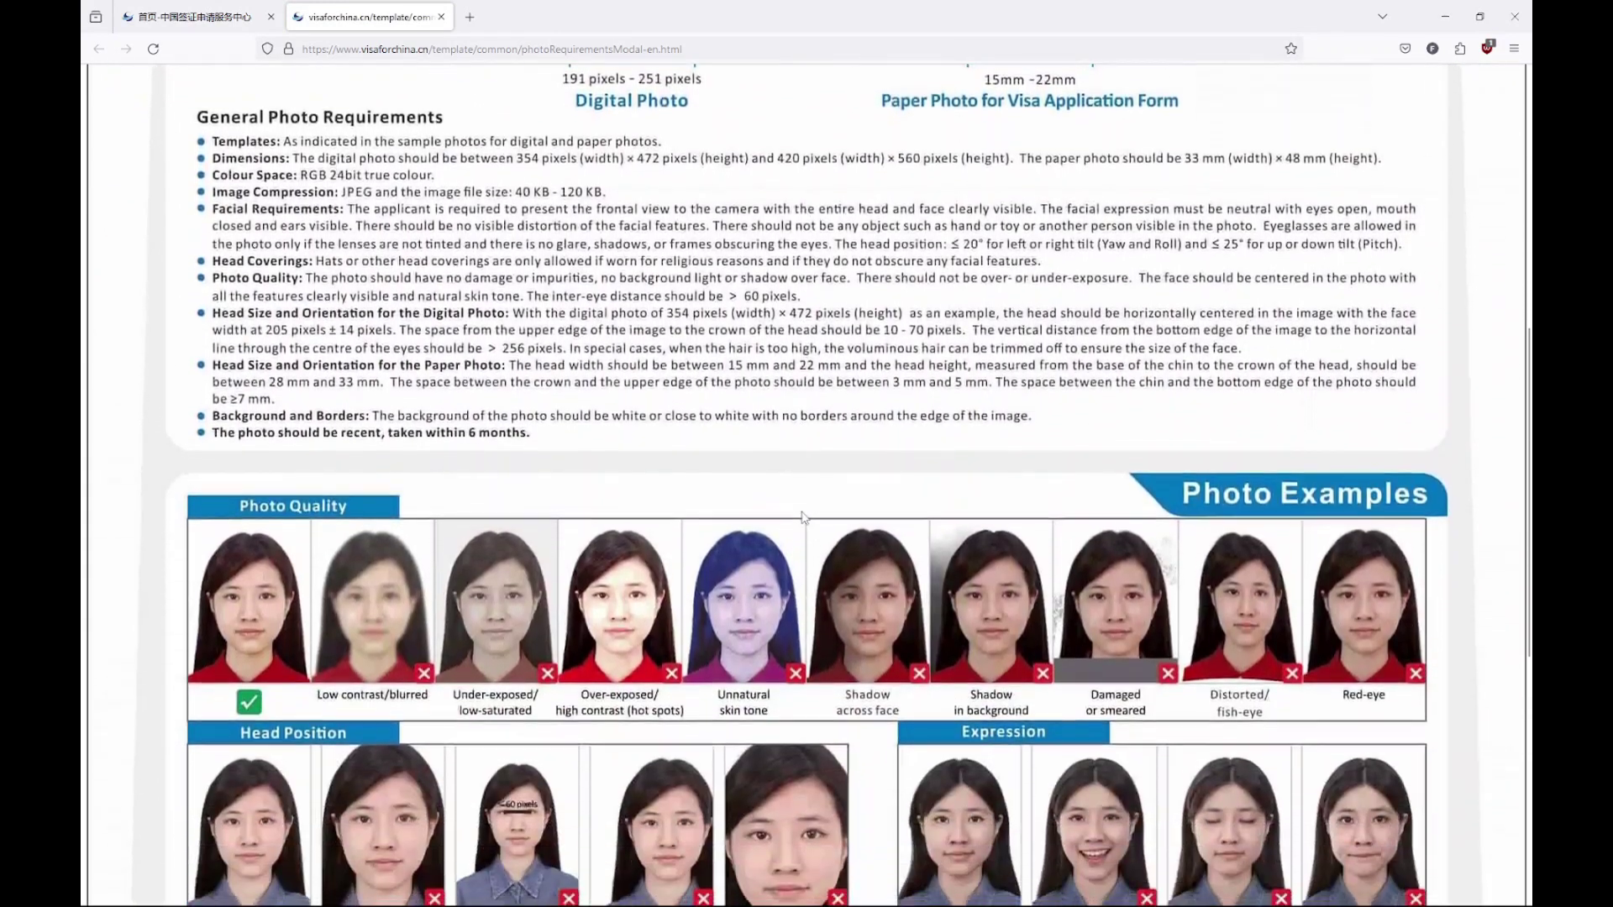
pyautogui.scroll(-3, 801, 515)
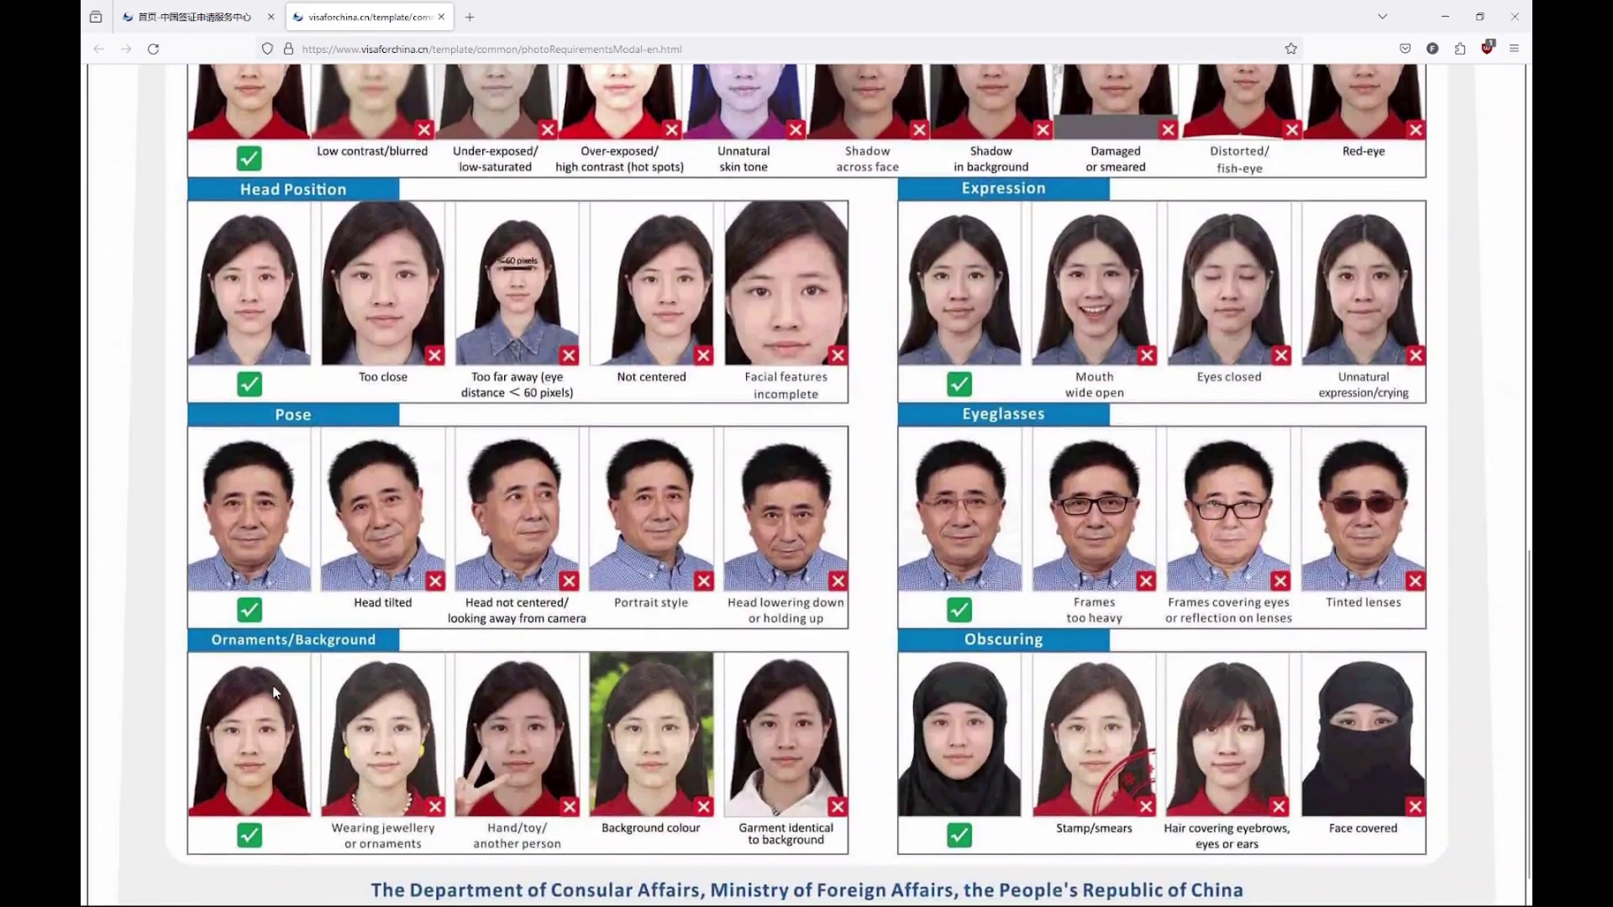
pyautogui.hotkey('ctrl', 'Tab')
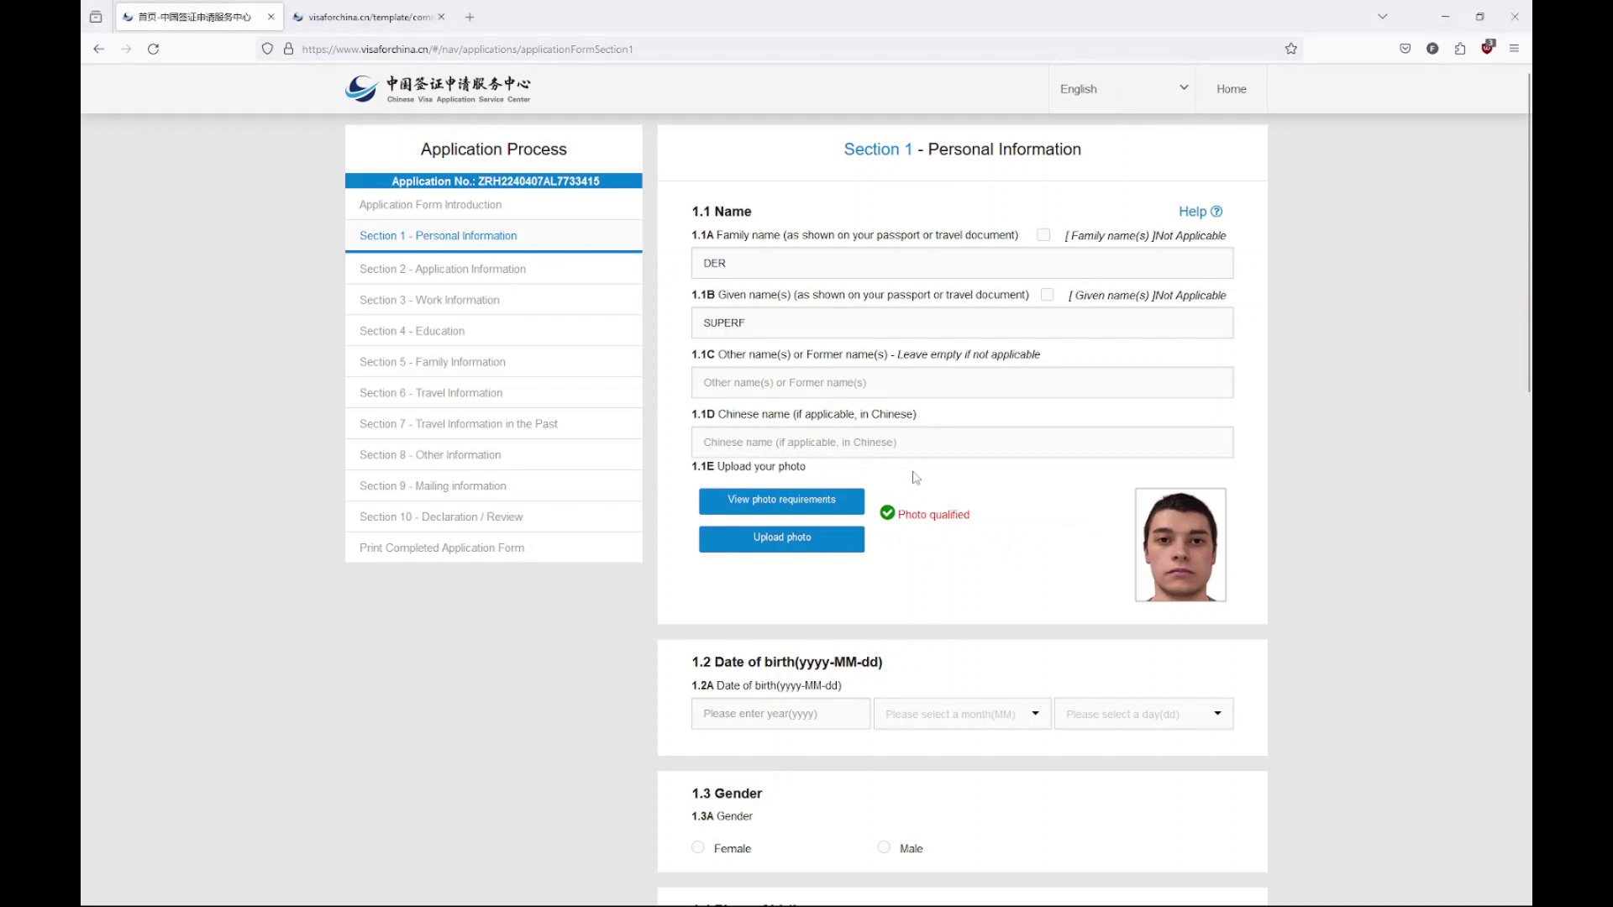
# Enter the birth date 1990-01-01 and mark the applicant as male
pyautogui.scroll(-3, 939, 588)
pyautogui.scroll(-2, 878, 558)
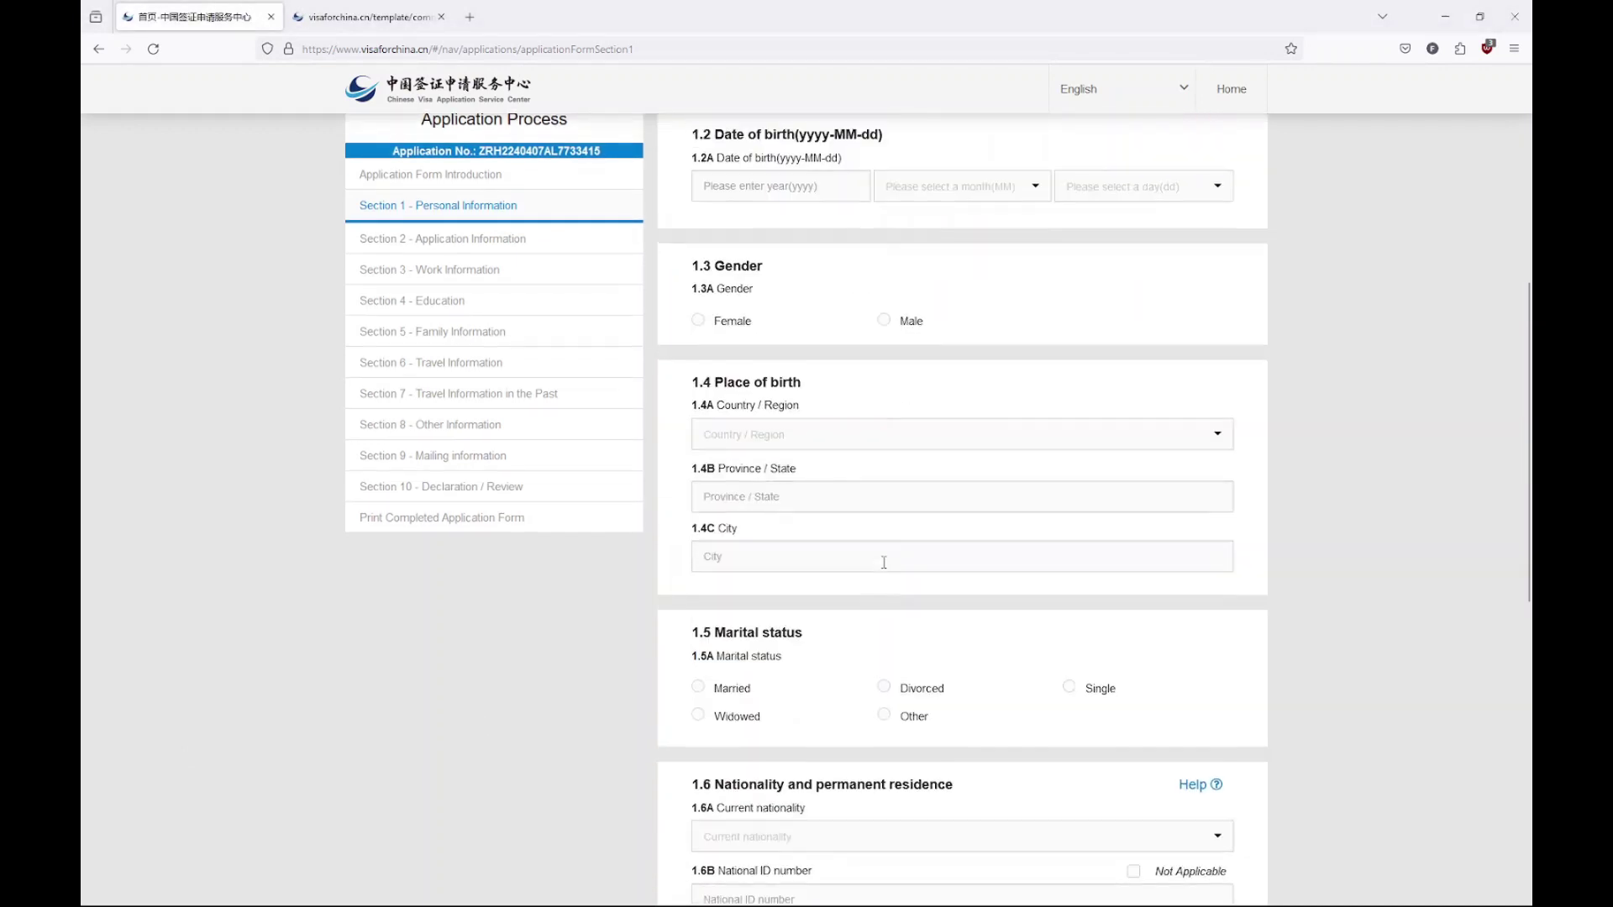
pyautogui.scroll(1, 878, 555)
pyautogui.click(822, 327)
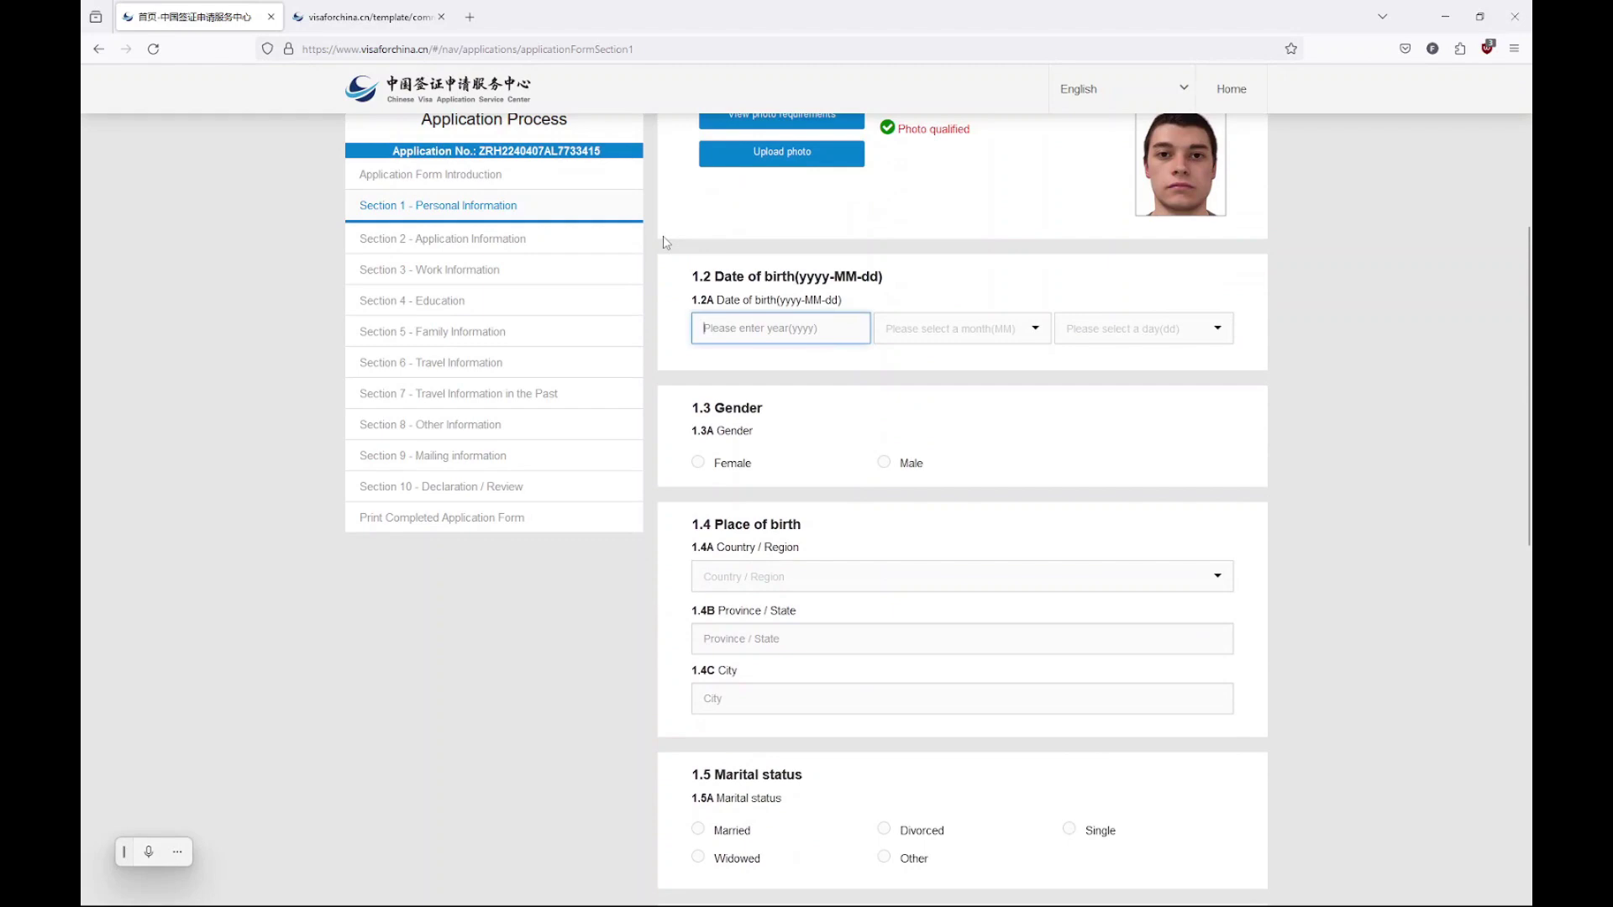
pyautogui.write('1990')
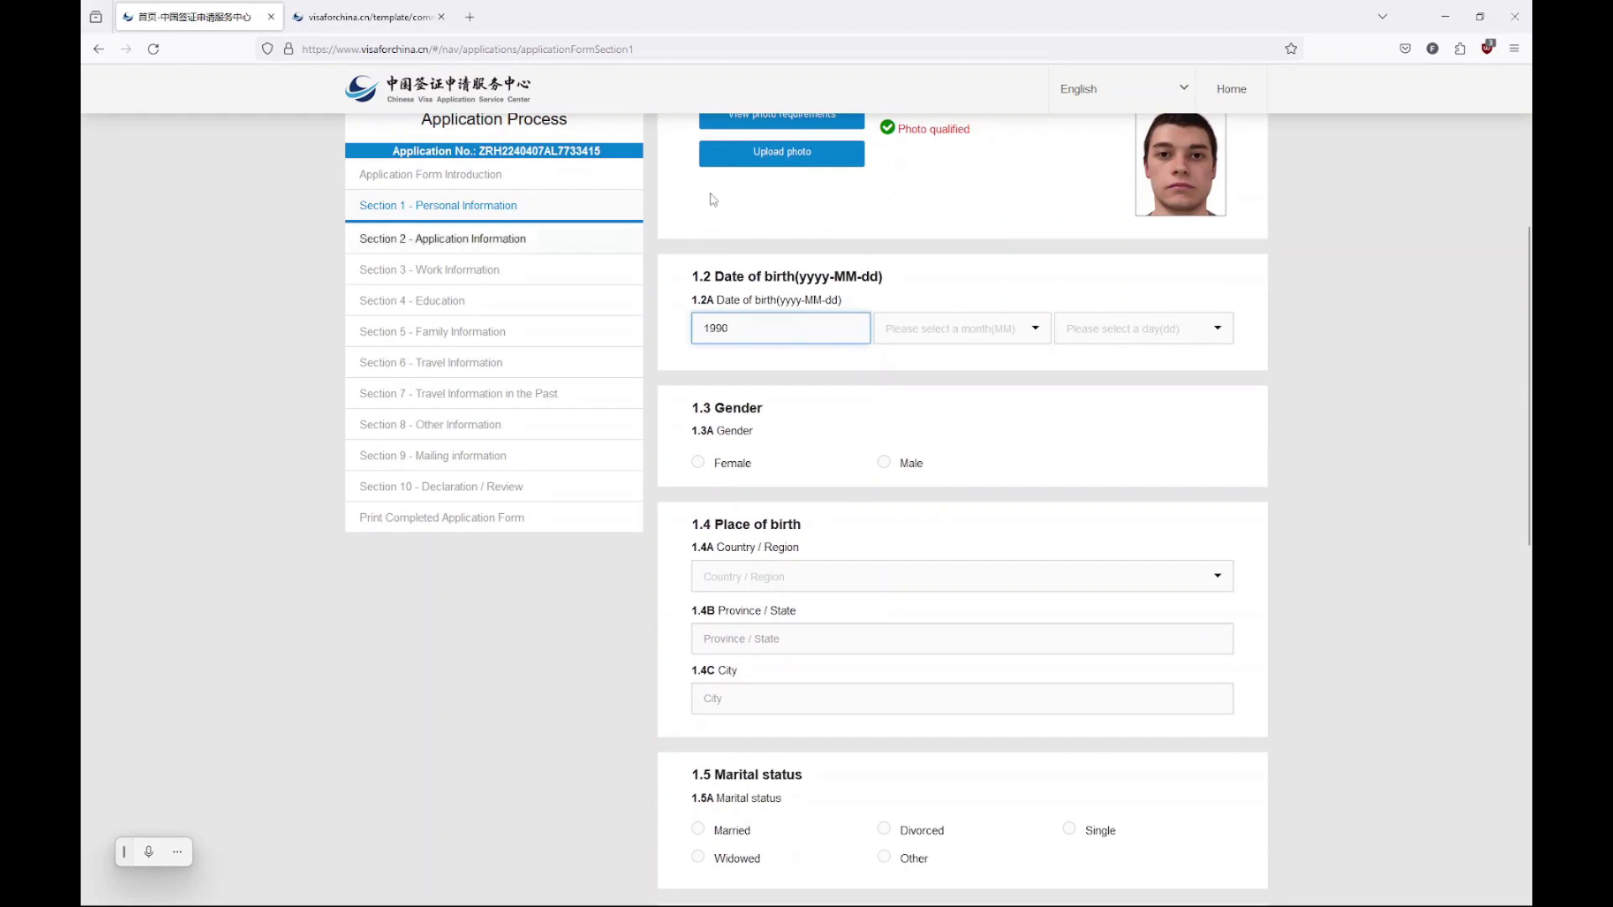
pyautogui.click(1000, 329)
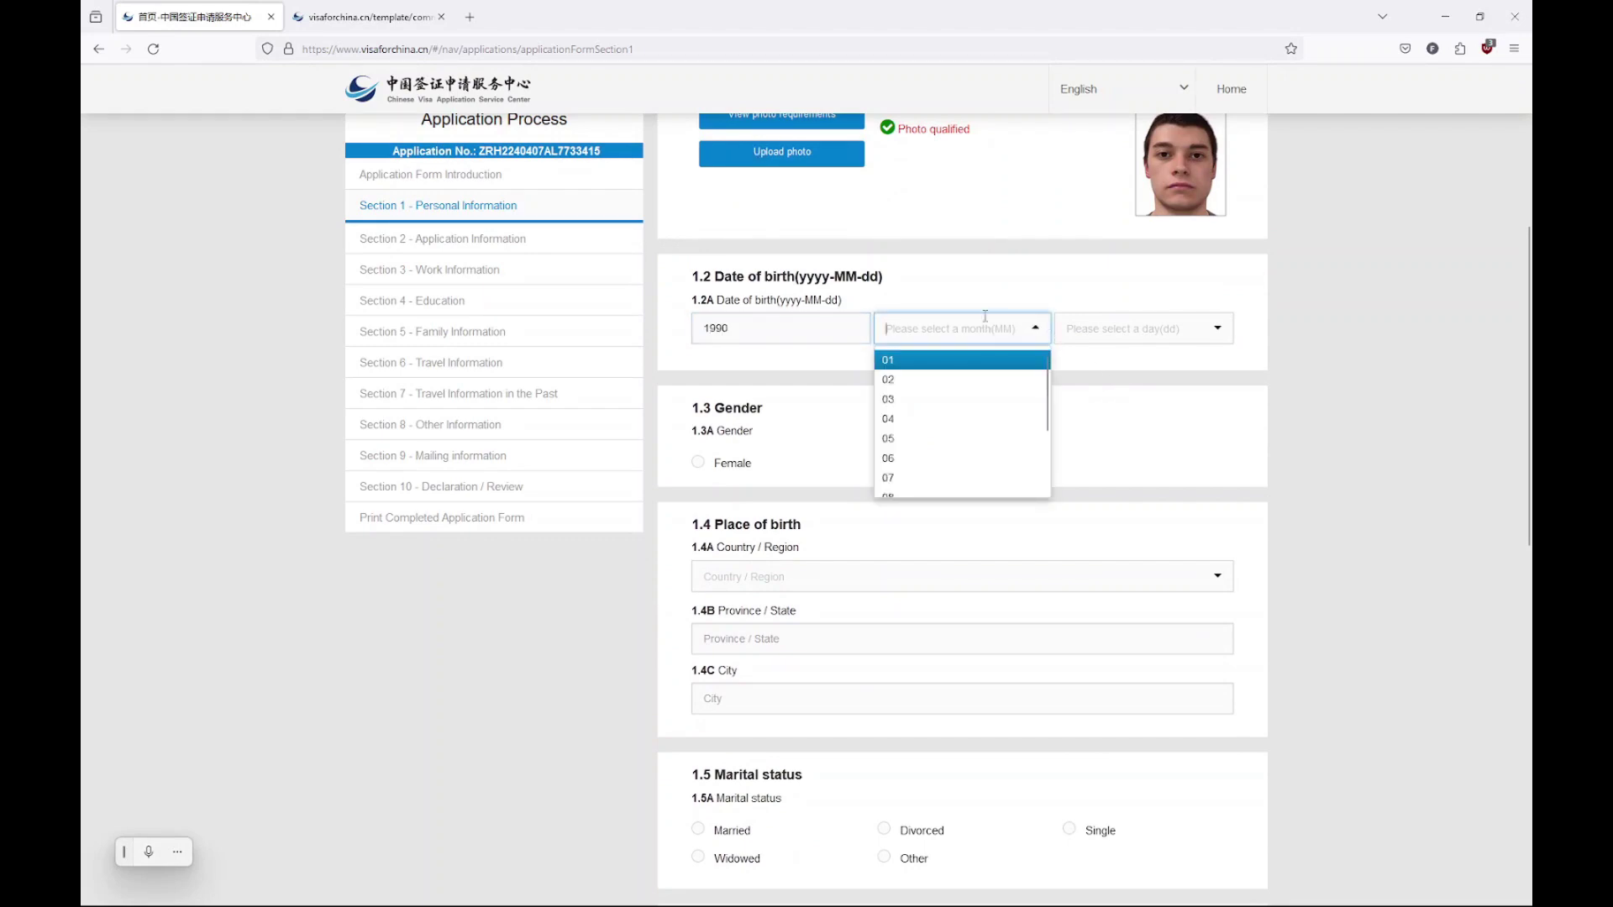
pyautogui.click(949, 360)
pyautogui.click(1092, 329)
pyautogui.click(1093, 359)
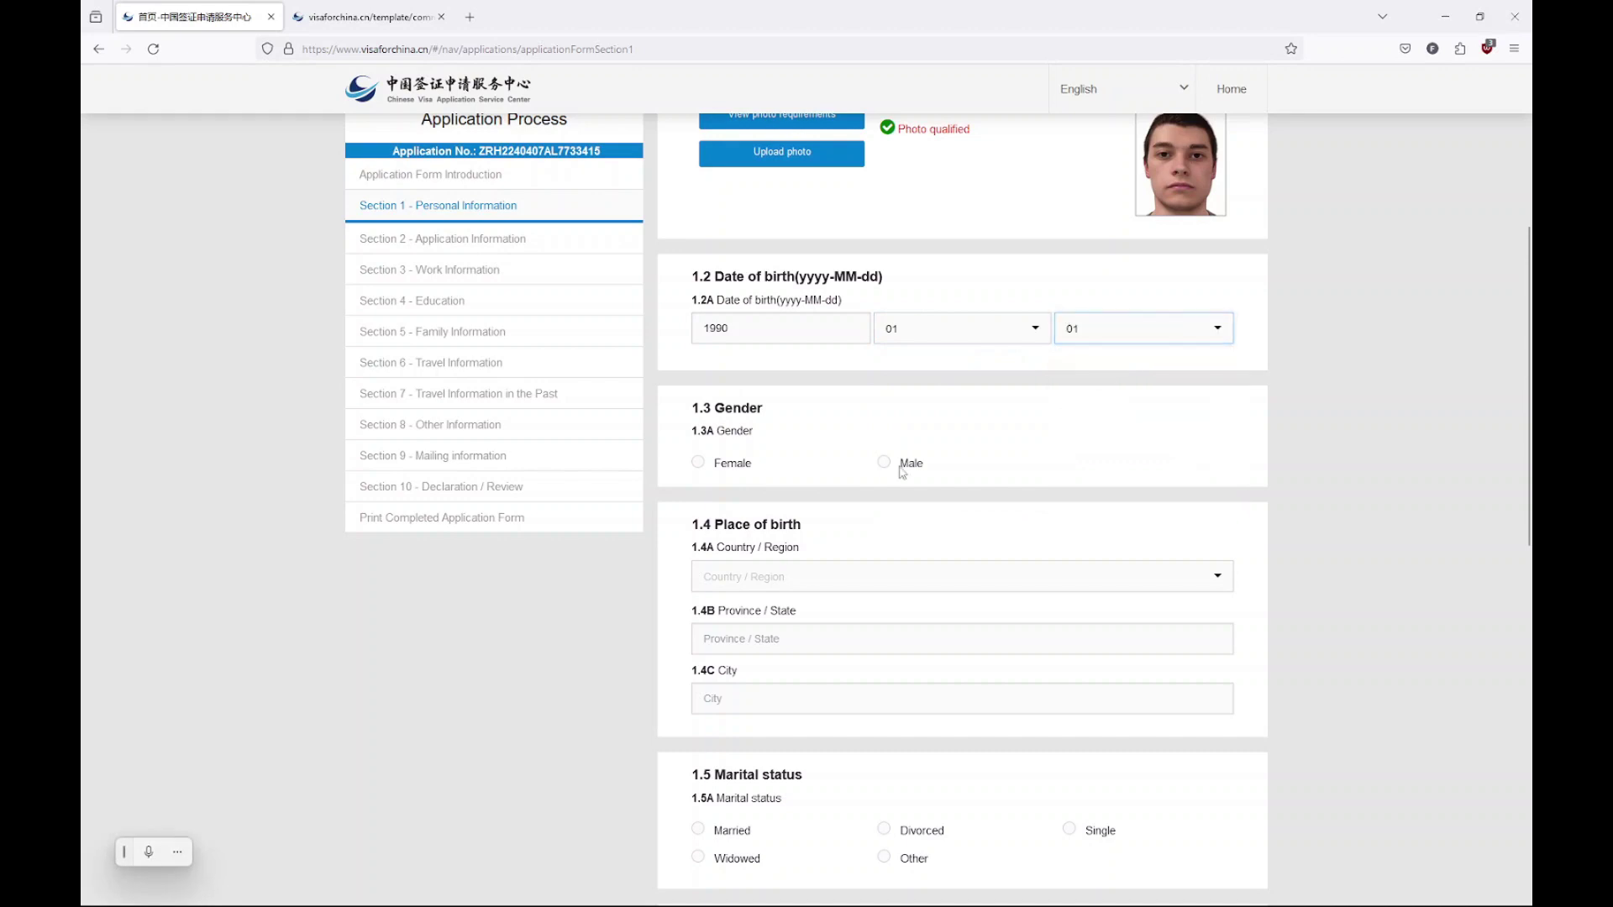
pyautogui.click(884, 463)
# Set the place of birth to Switzerland, province zurich, city Zurich
pyautogui.click(832, 576)
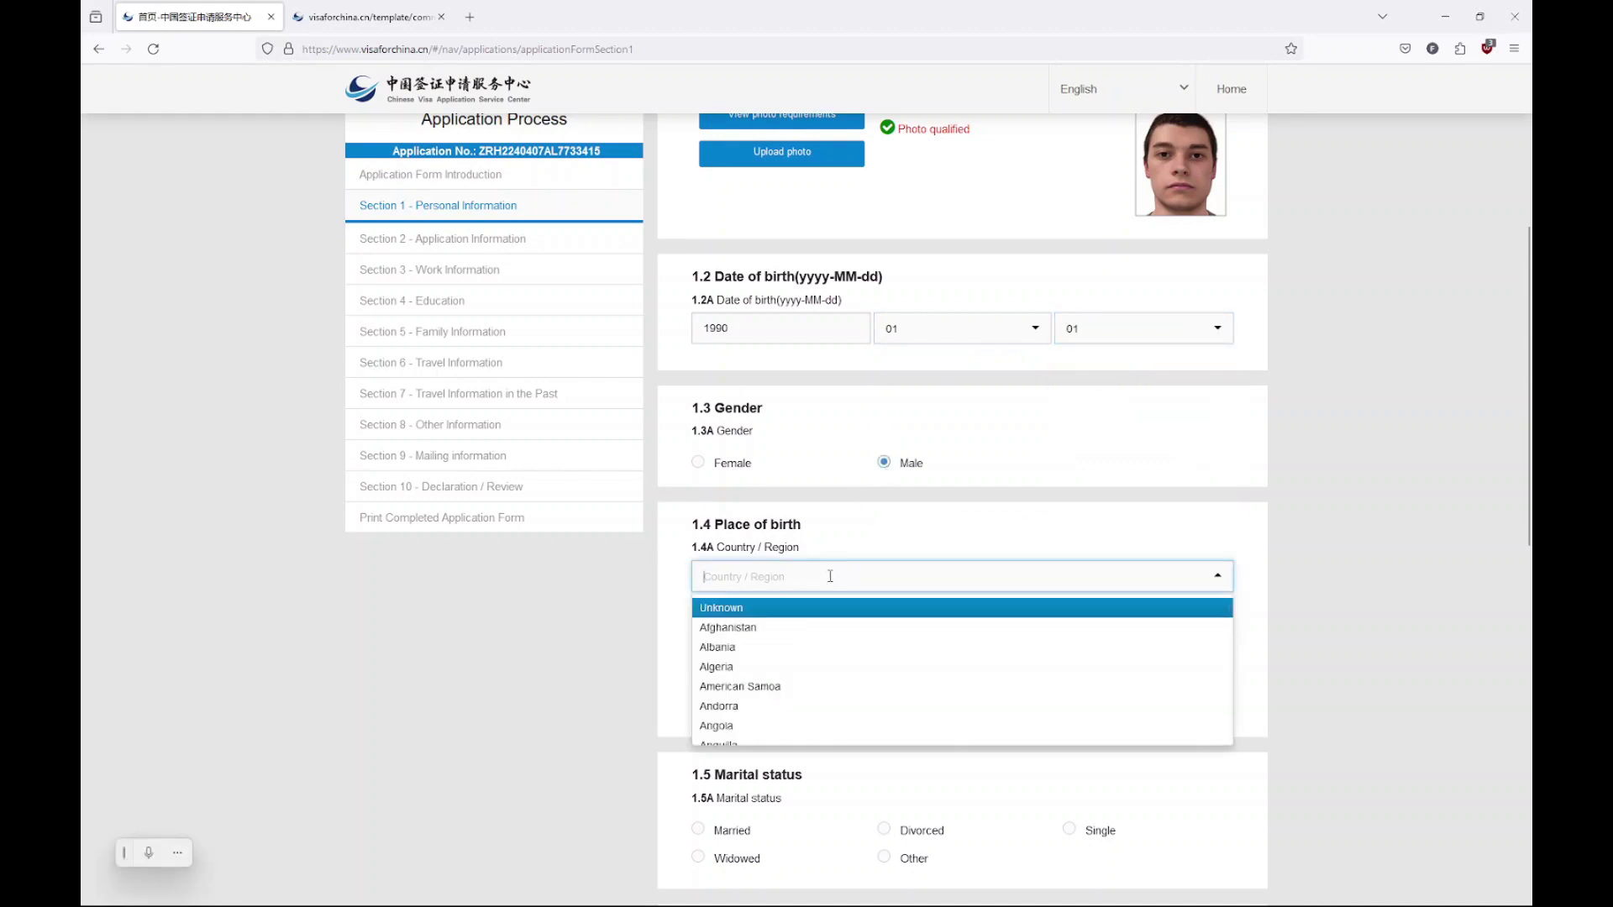
pyautogui.write('sw')
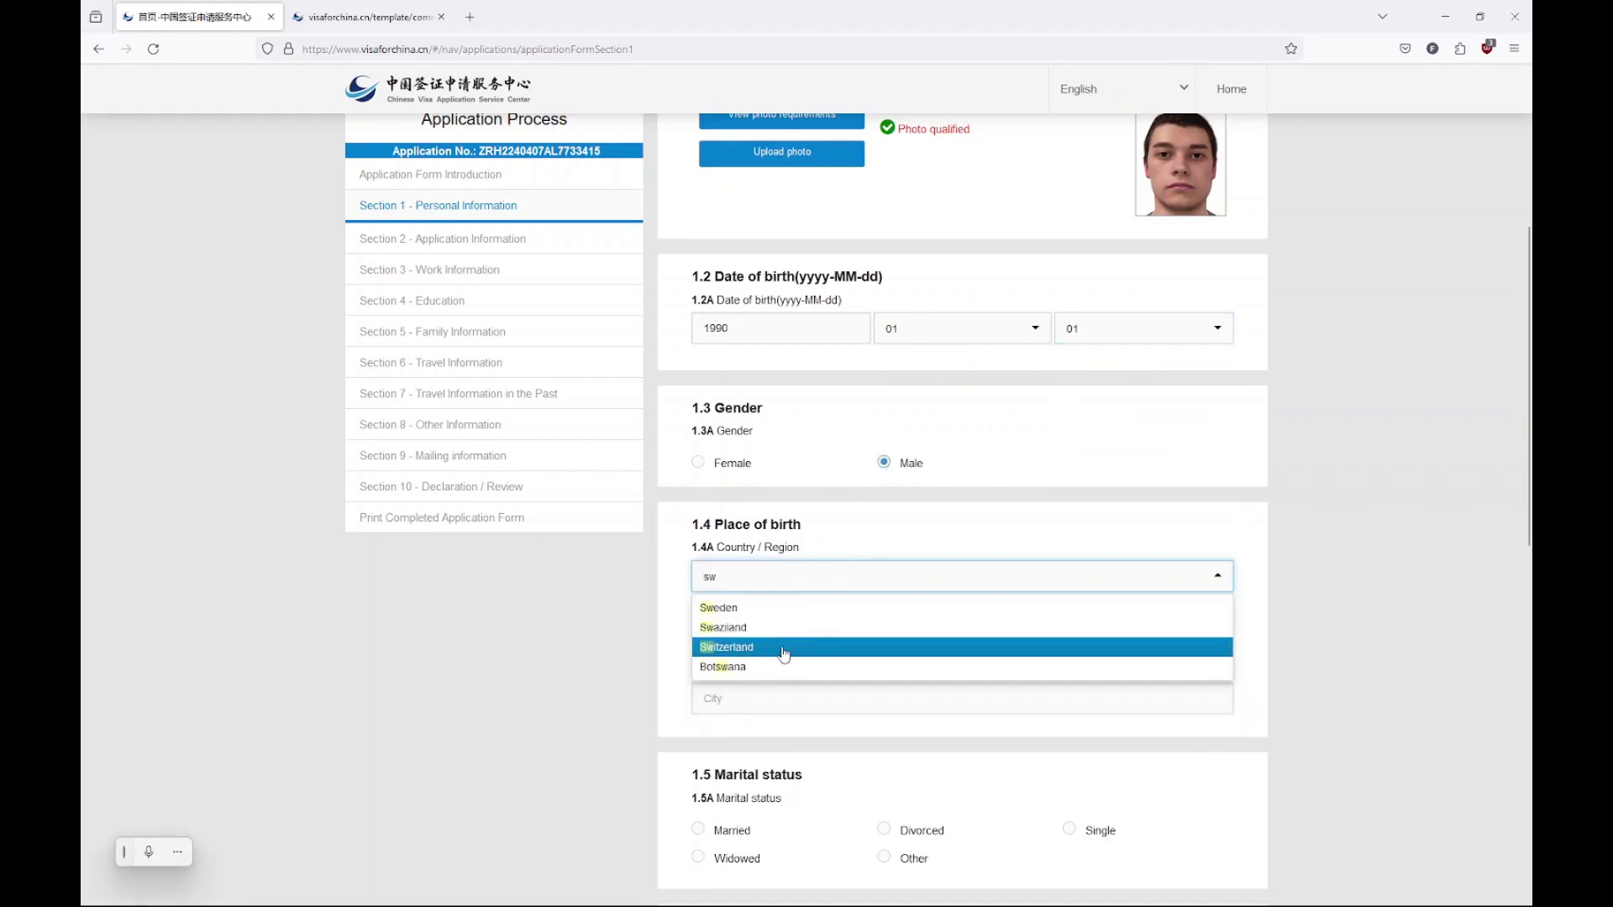
pyautogui.click(775, 648)
pyautogui.click(776, 641)
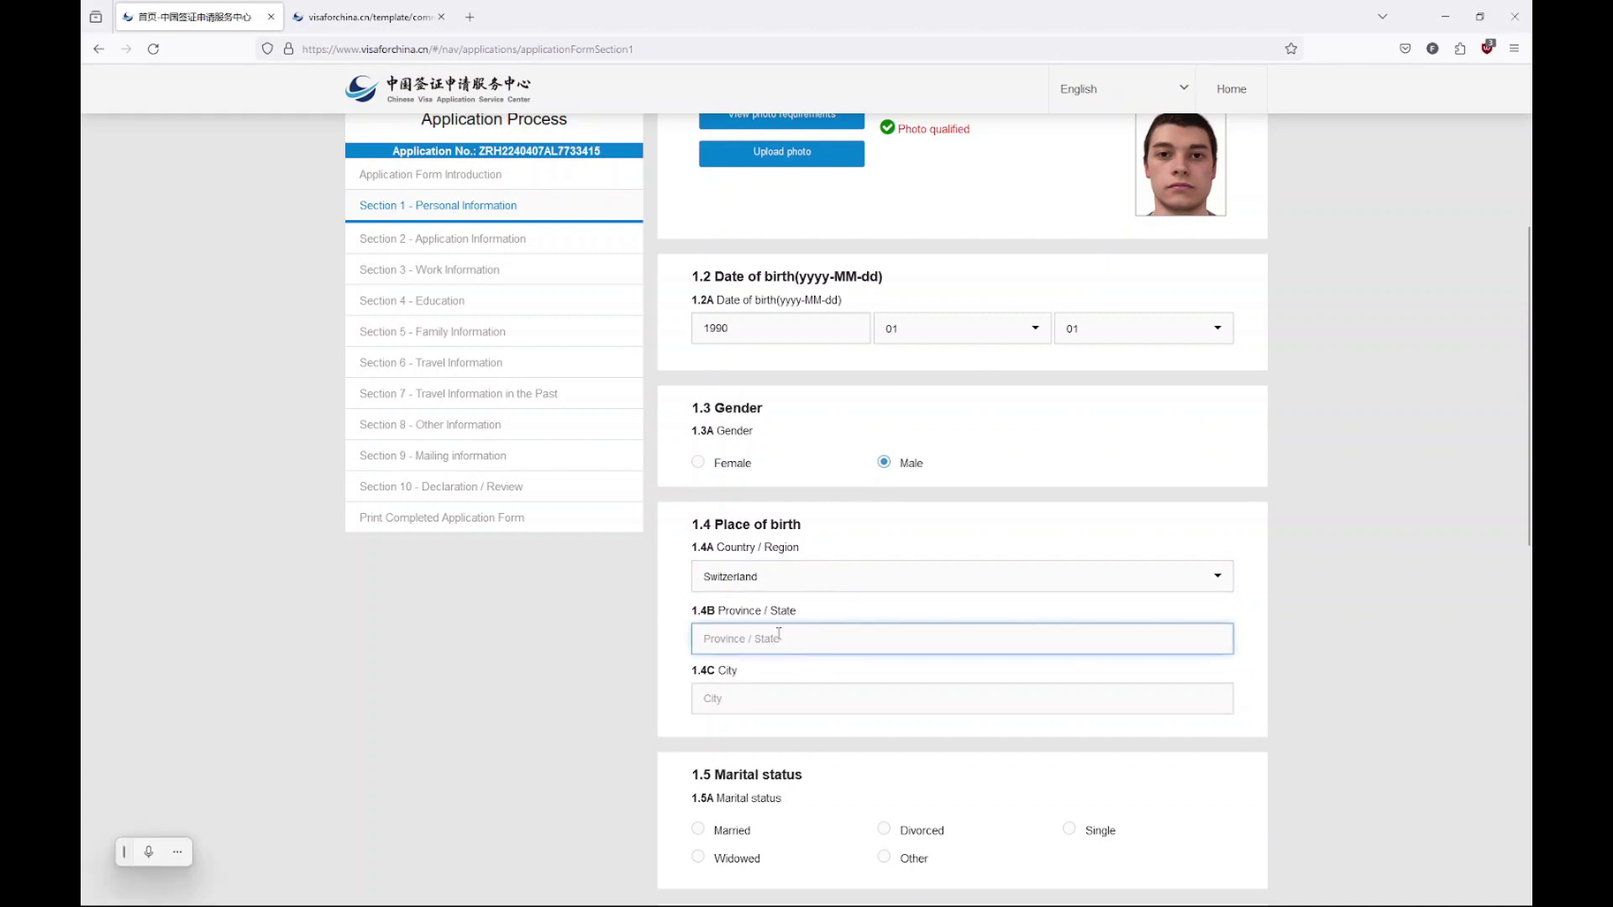
pyautogui.write('zurich')
pyautogui.click(761, 679)
pyautogui.write('Zurich')
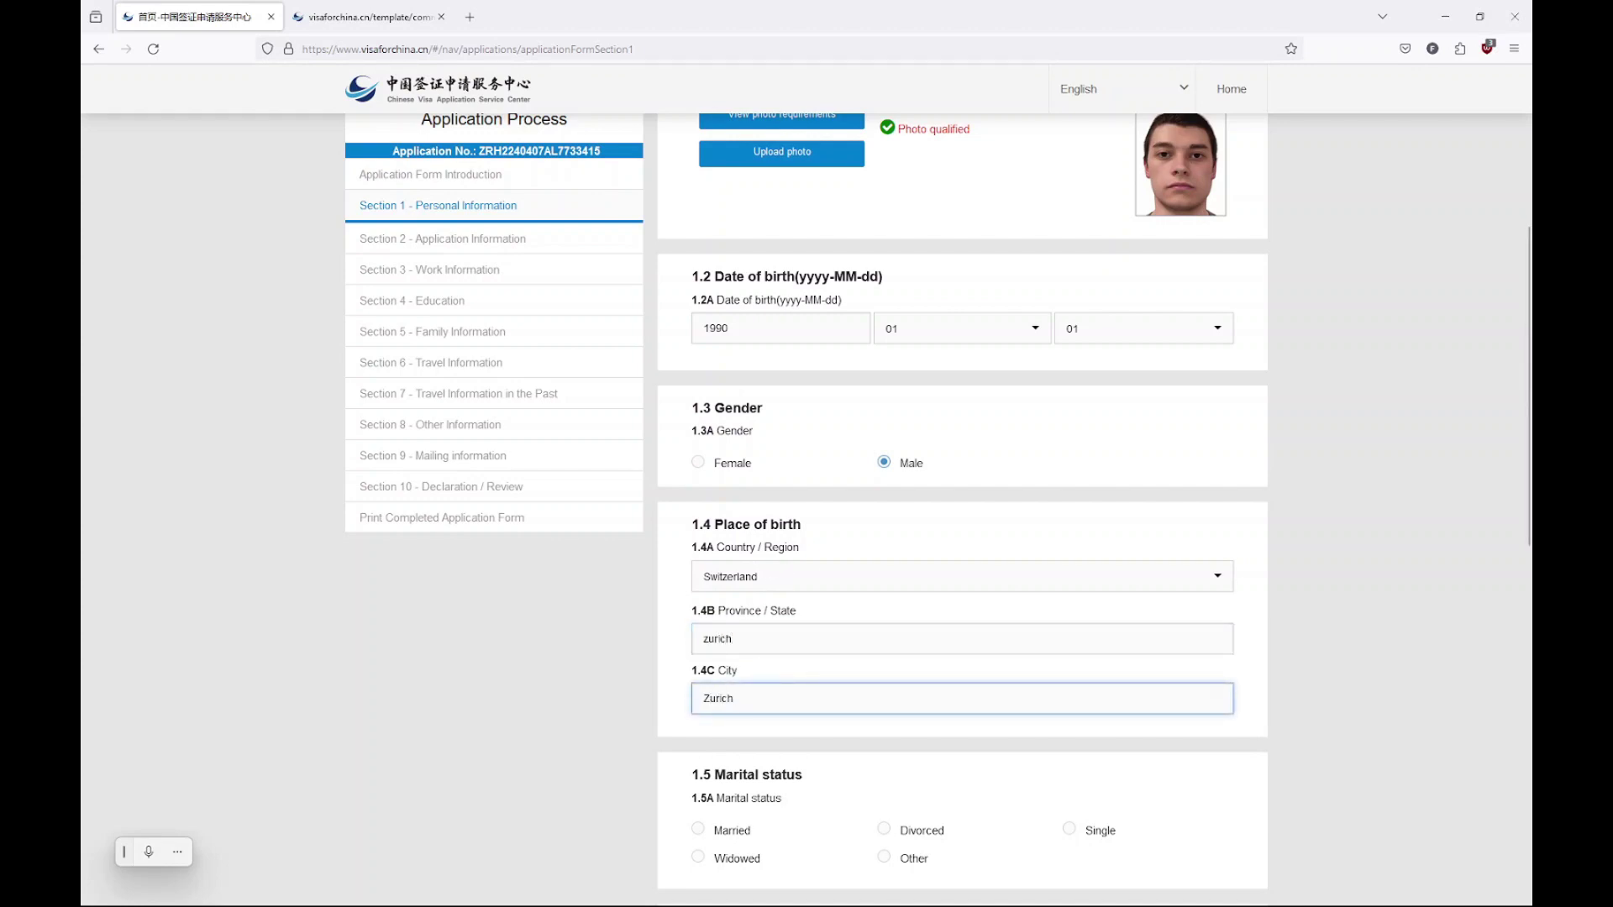
pyautogui.click(1429, 749)
# Set marital status to Single and current nationality to Switzerland
pyautogui.scroll(-4, 965, 706)
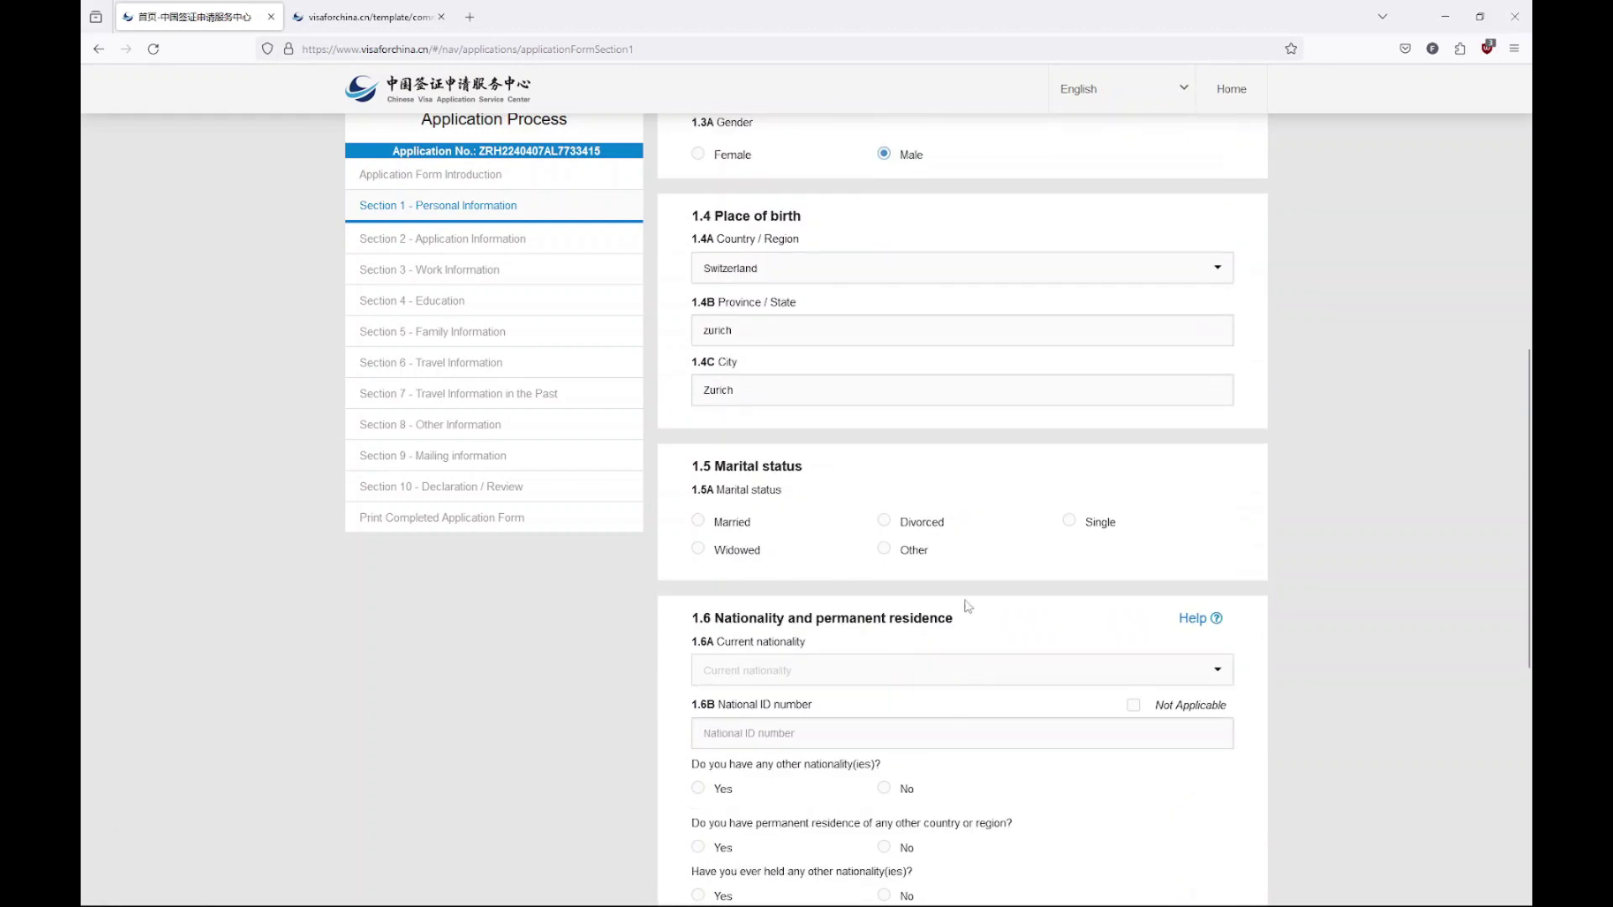
pyautogui.scroll(-2, 853, 521)
pyautogui.click(1070, 289)
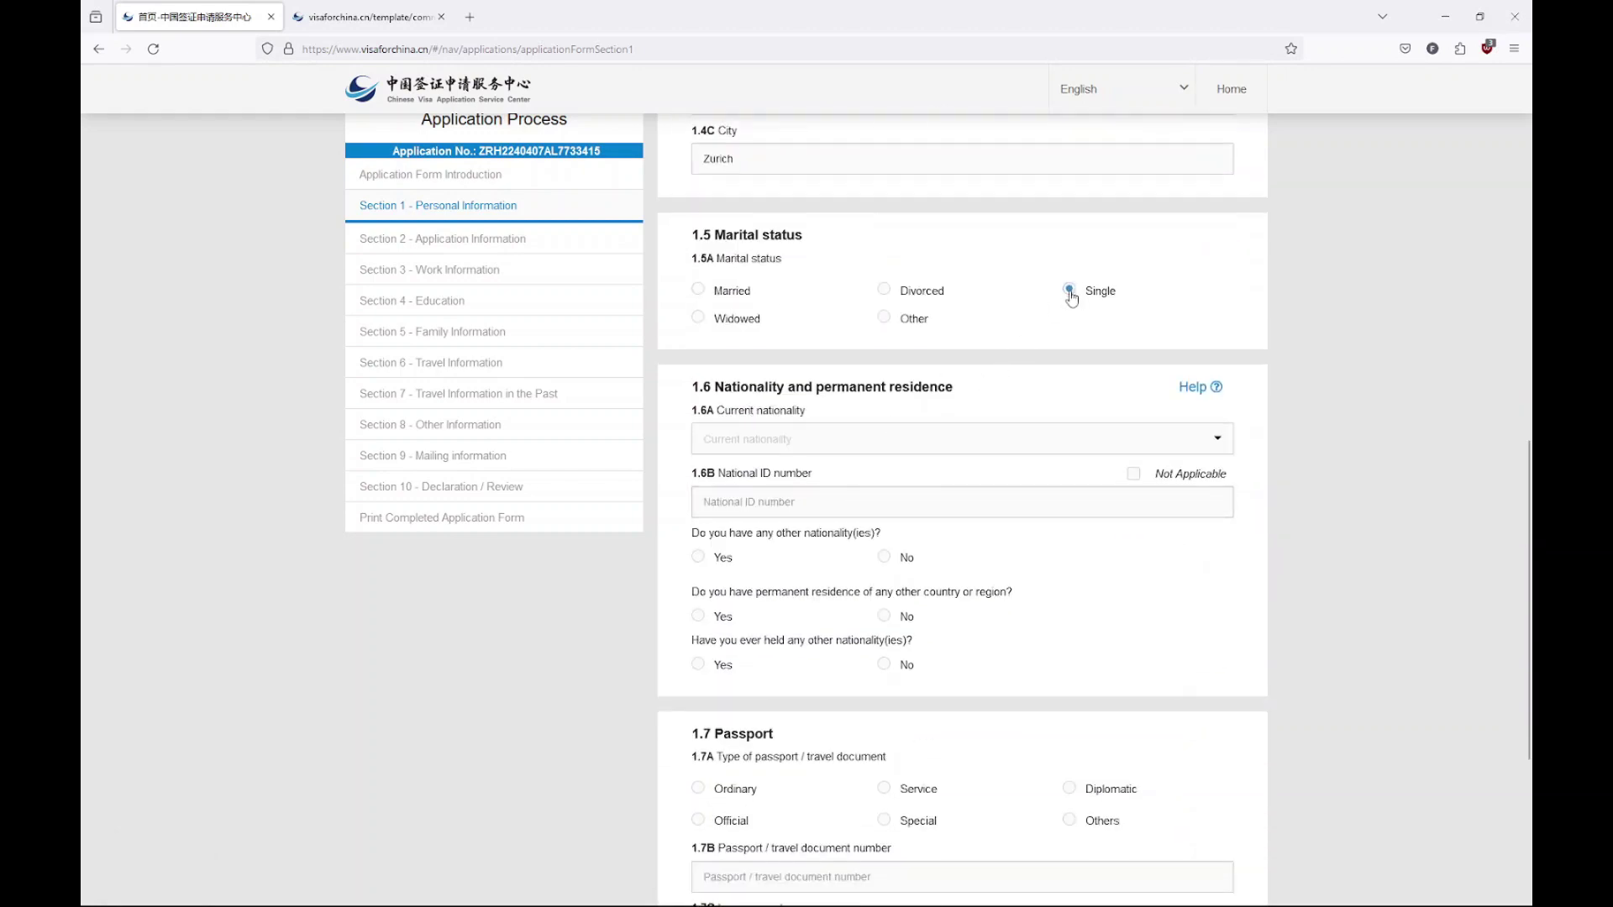
pyautogui.click(846, 442)
pyautogui.write('sw')
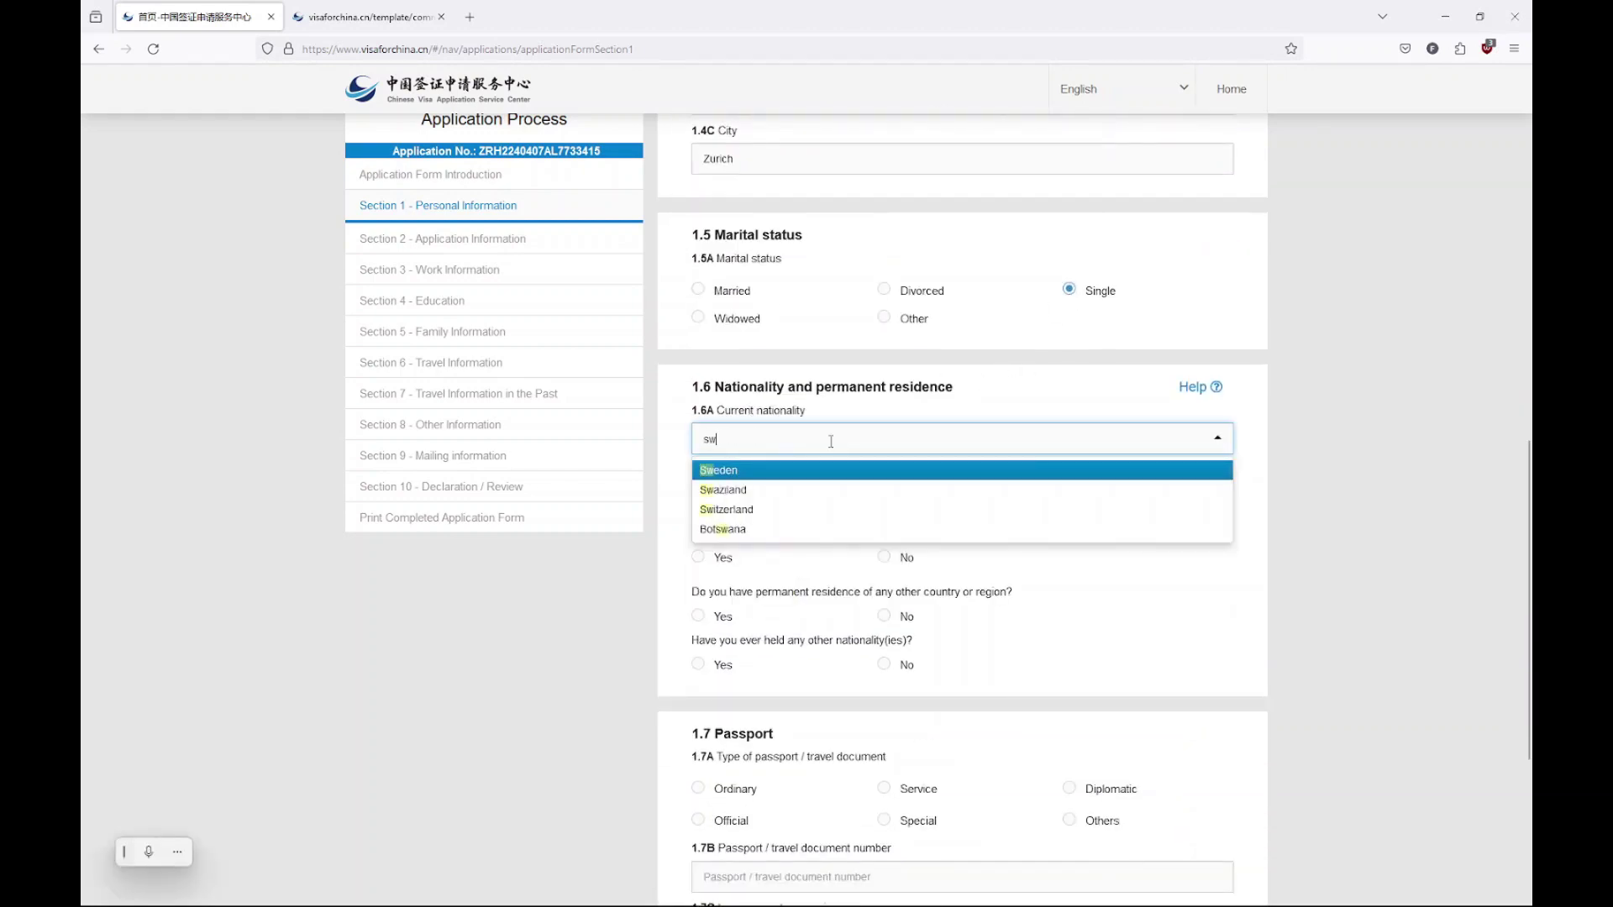
pyautogui.click(788, 510)
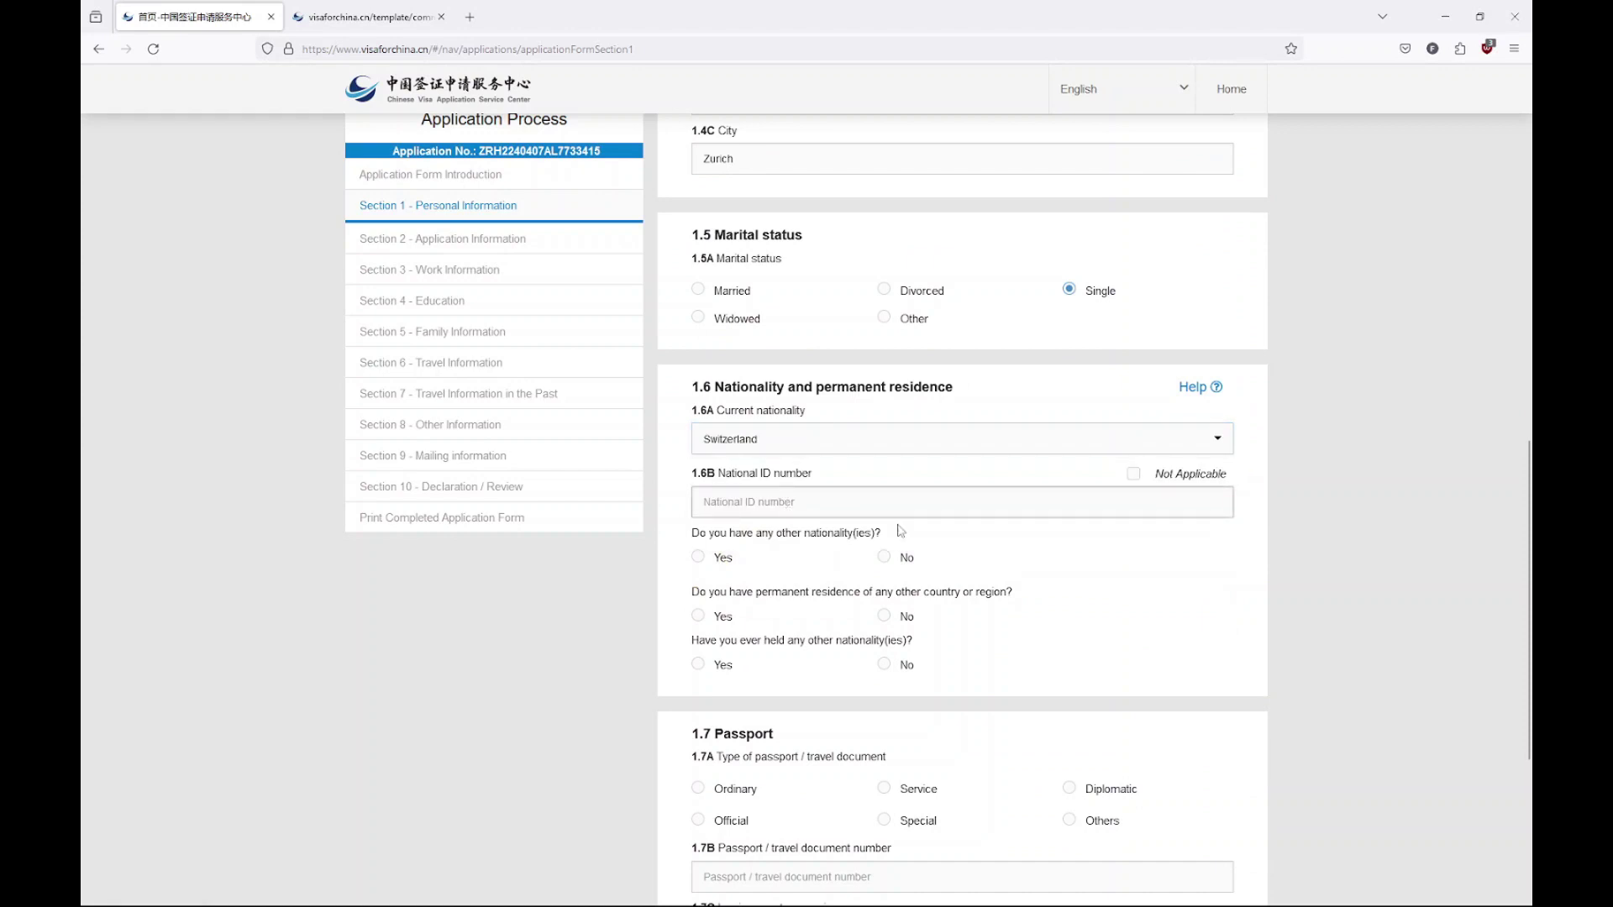
pyautogui.click(1133, 474)
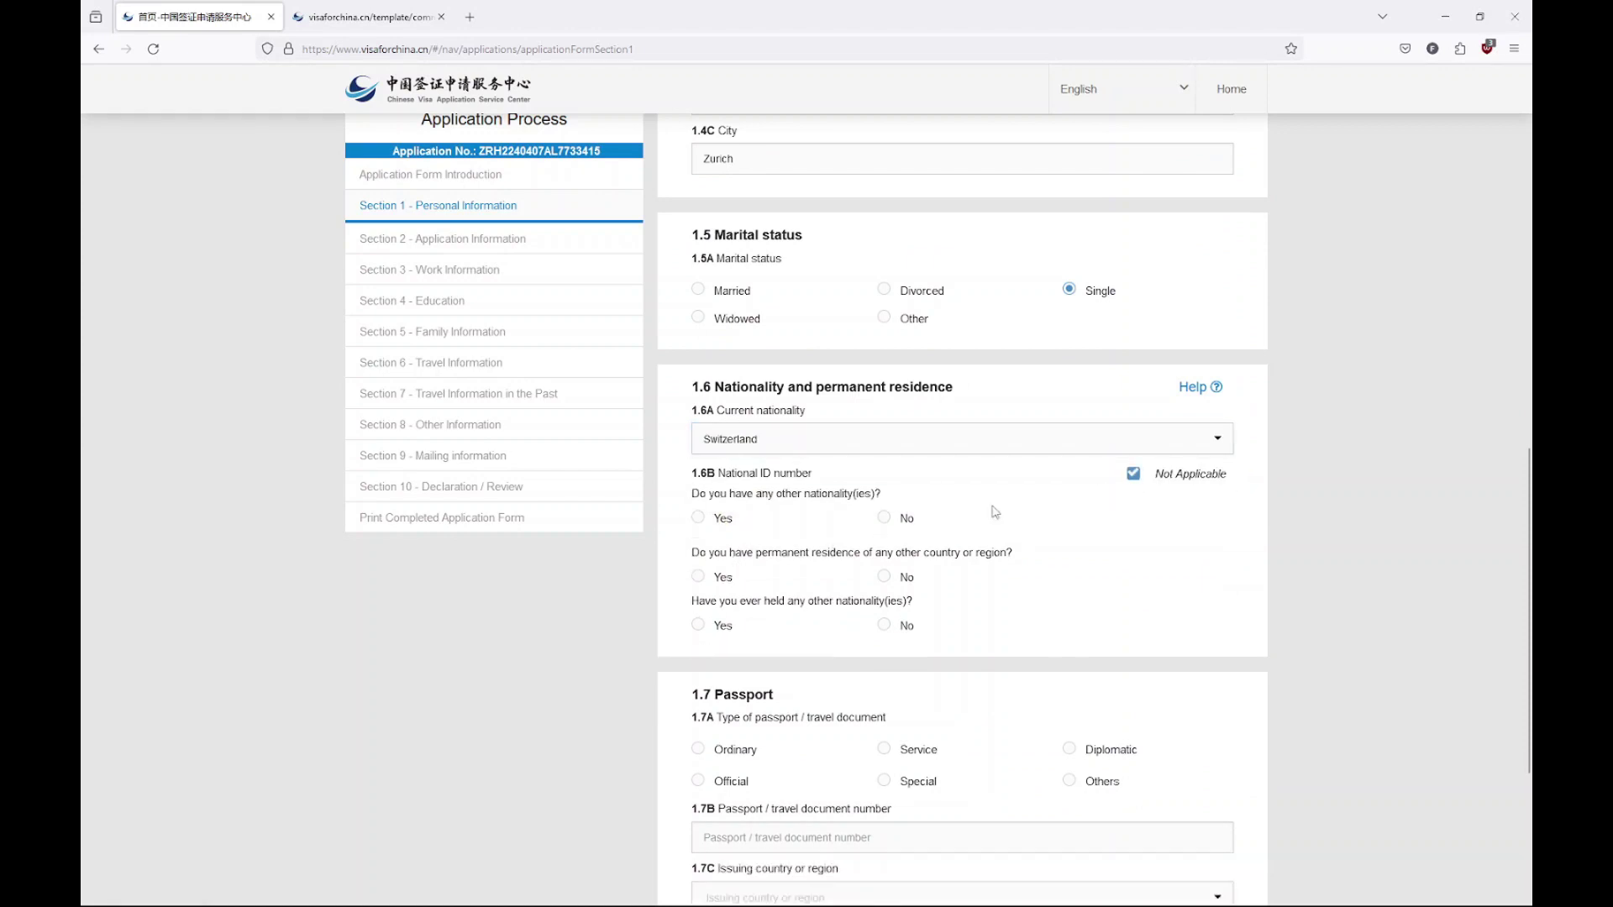
pyautogui.click(1133, 474)
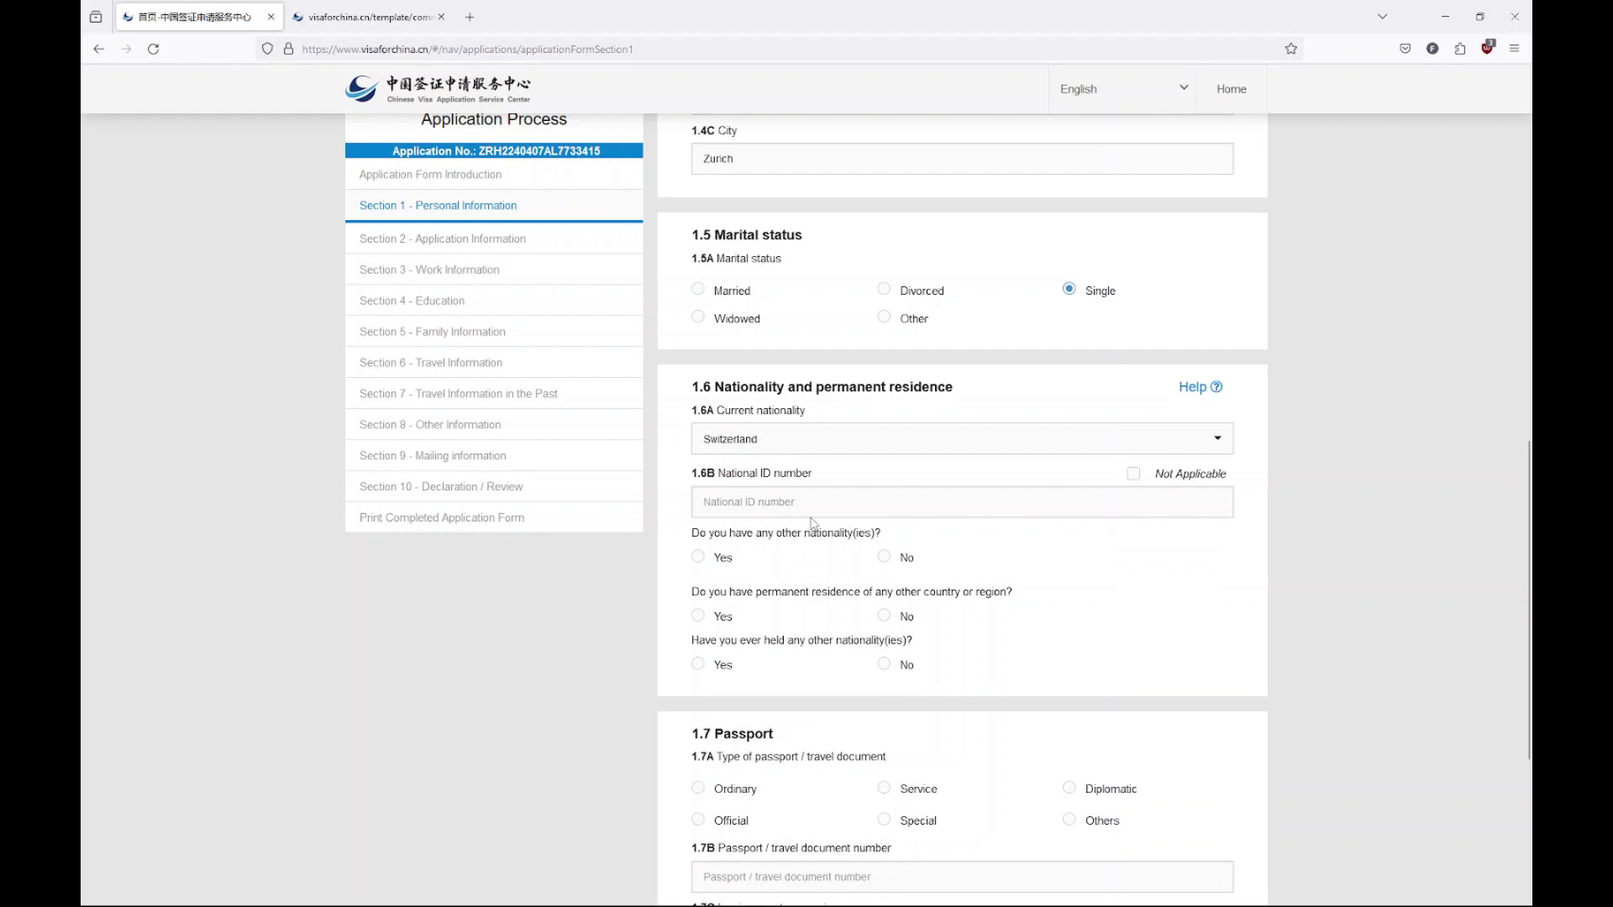
# Mark national ID as Not Applicable and answer No to the three other-nationality questions
pyautogui.click(1133, 474)
pyautogui.scroll(-1, 903, 451)
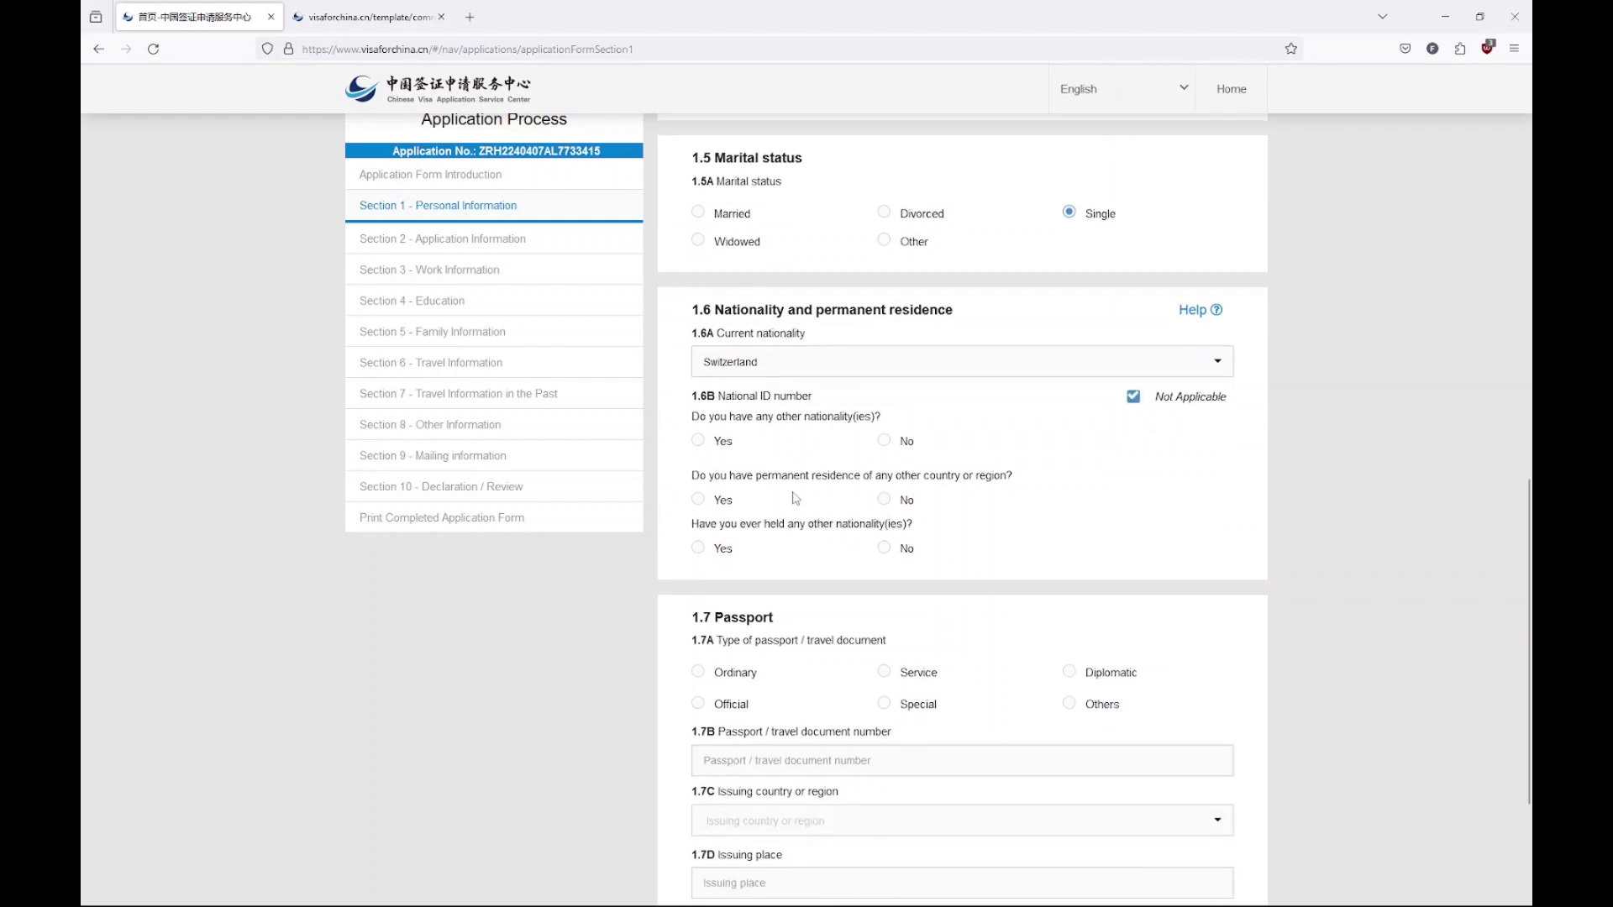
pyautogui.click(887, 442)
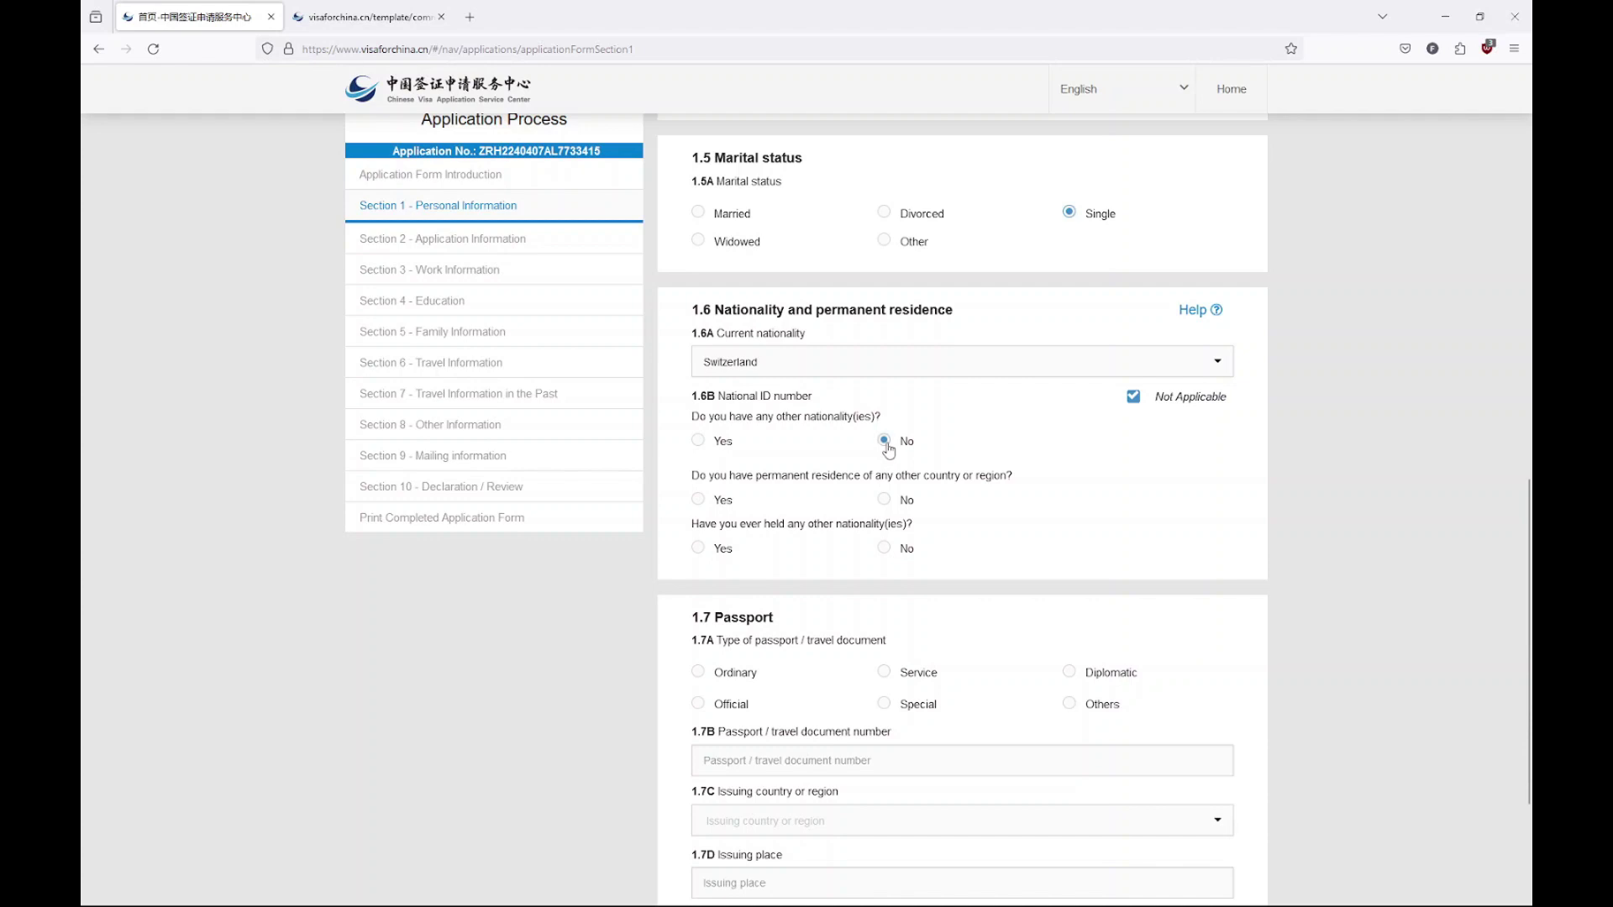
pyautogui.click(884, 499)
pyautogui.click(882, 549)
# Enter an Ordinary passport with its number, issued in Zurich, Switzerland
pyautogui.scroll(-1, 878, 553)
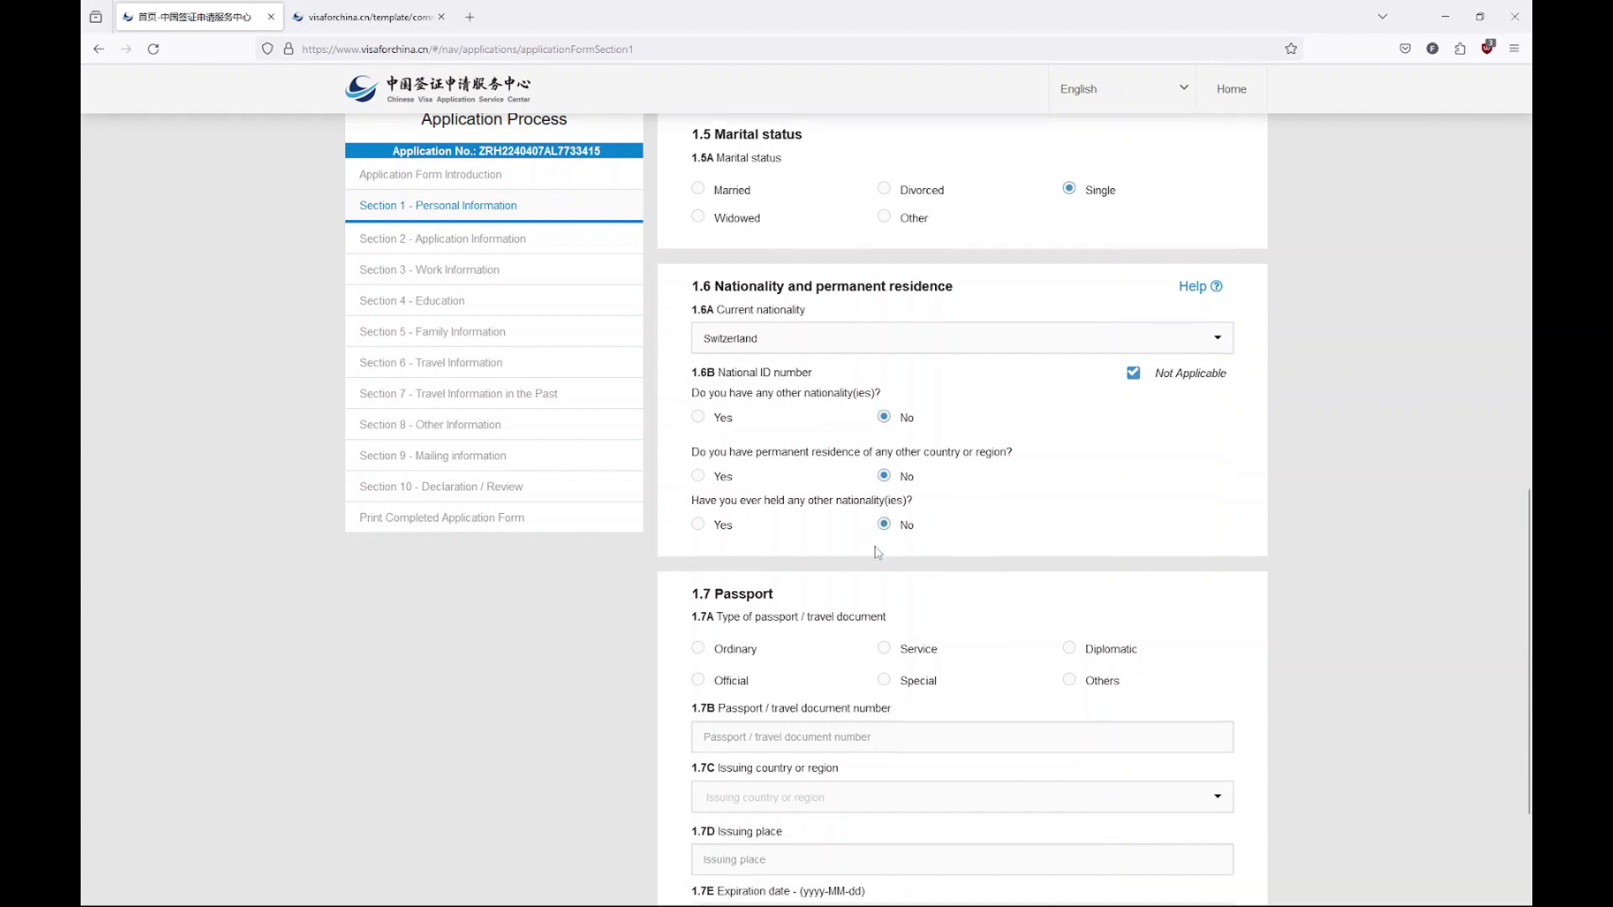
pyautogui.scroll(-3, 878, 553)
pyautogui.click(698, 444)
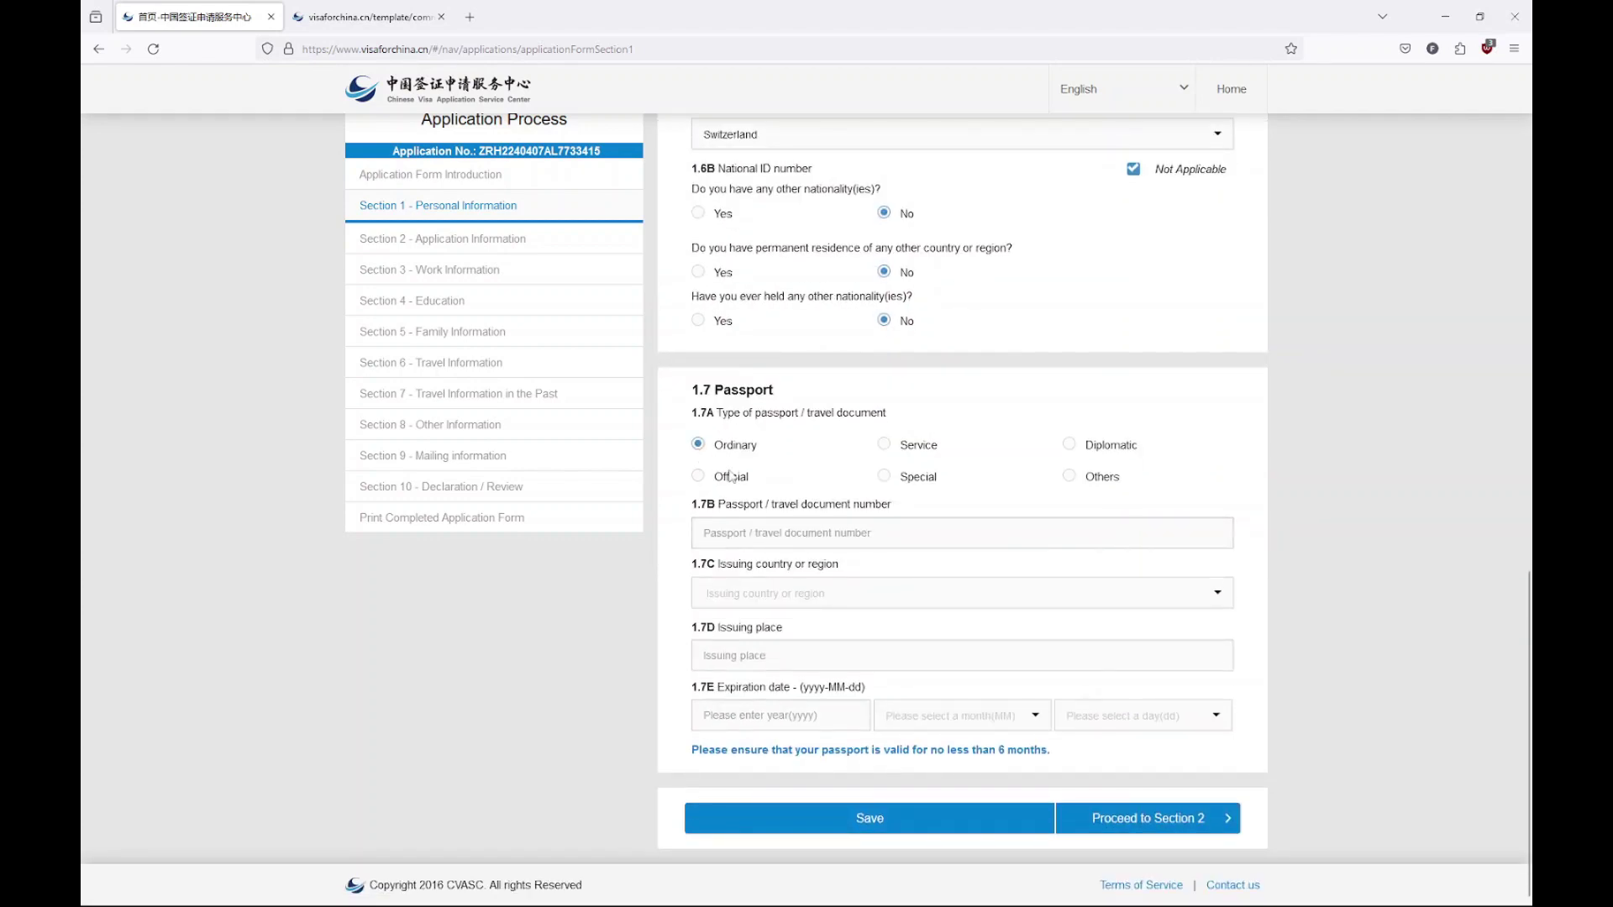
pyautogui.click(798, 514)
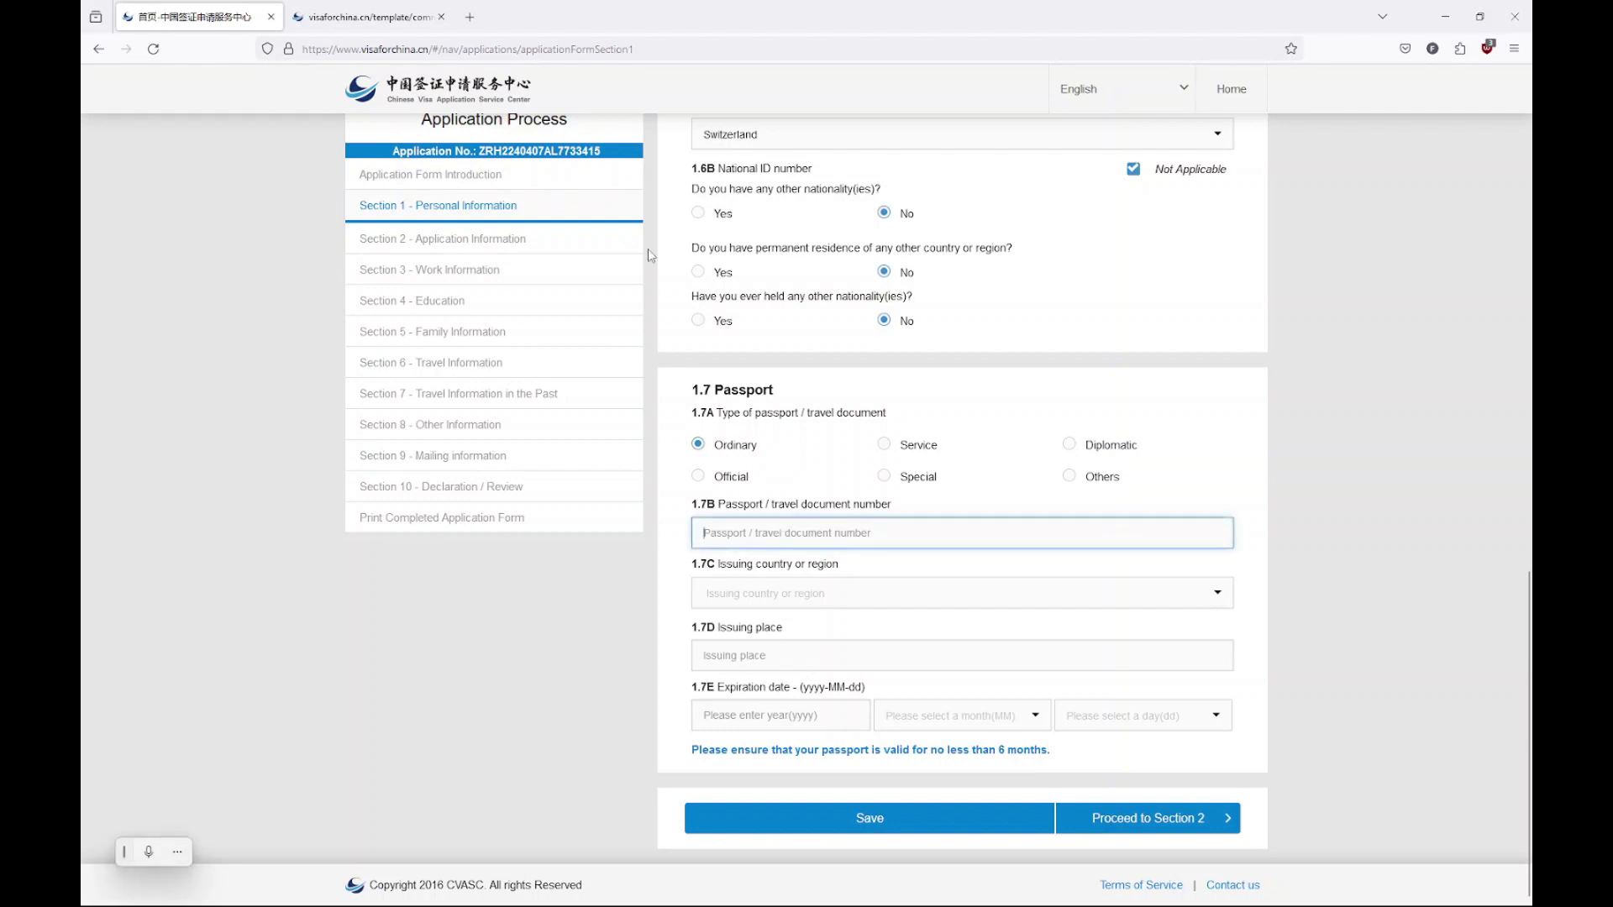
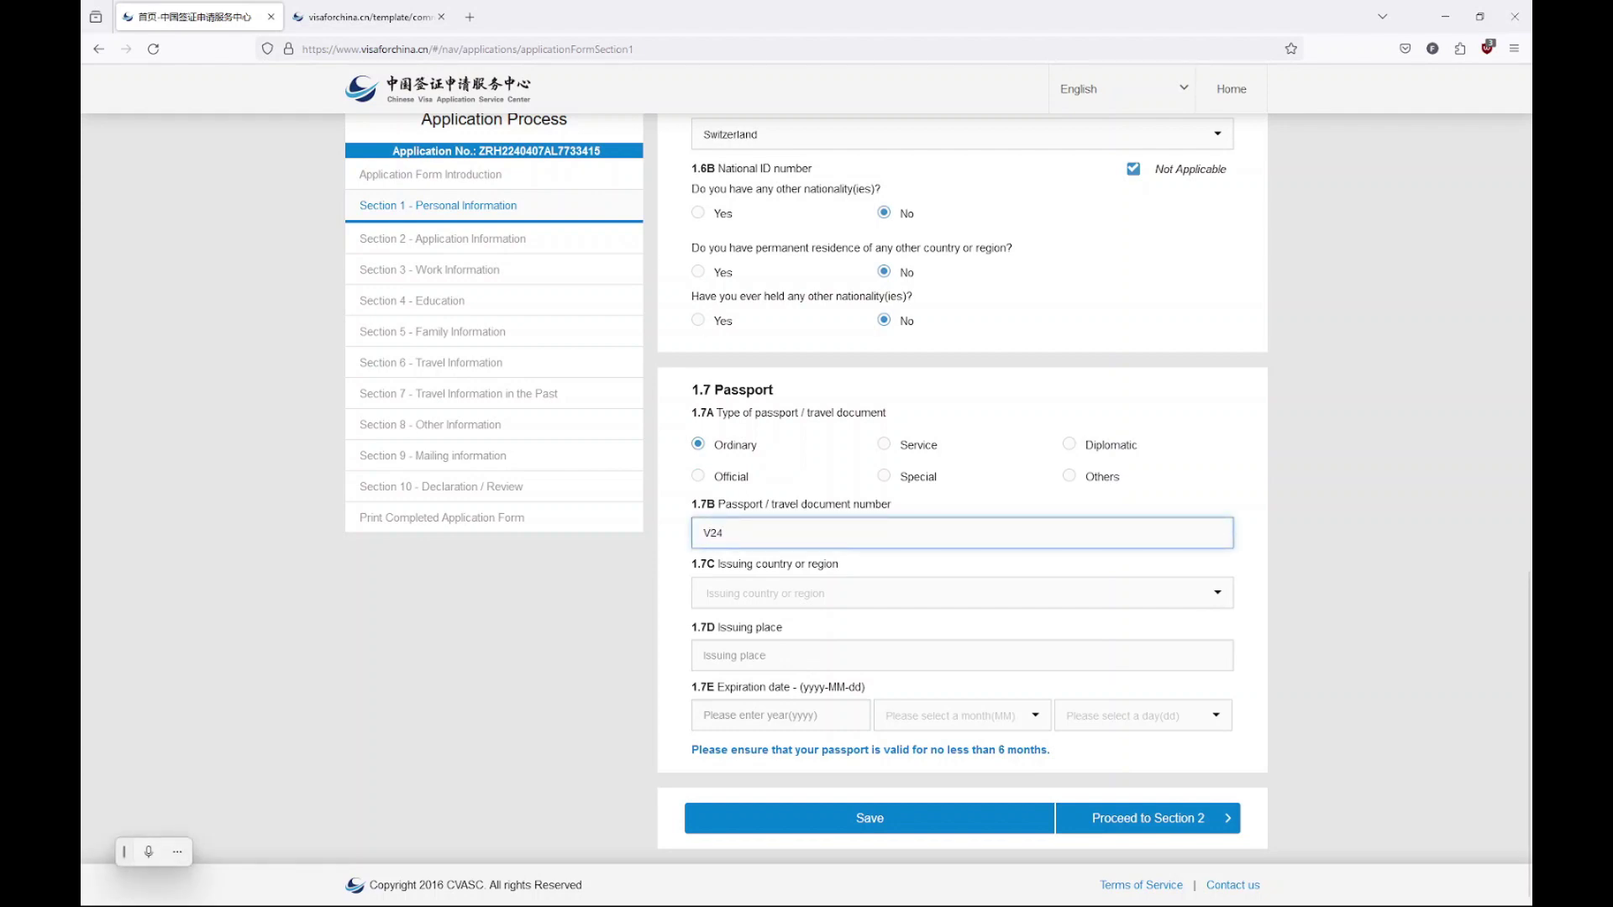
pyautogui.click(771, 593)
pyautogui.write('sw')
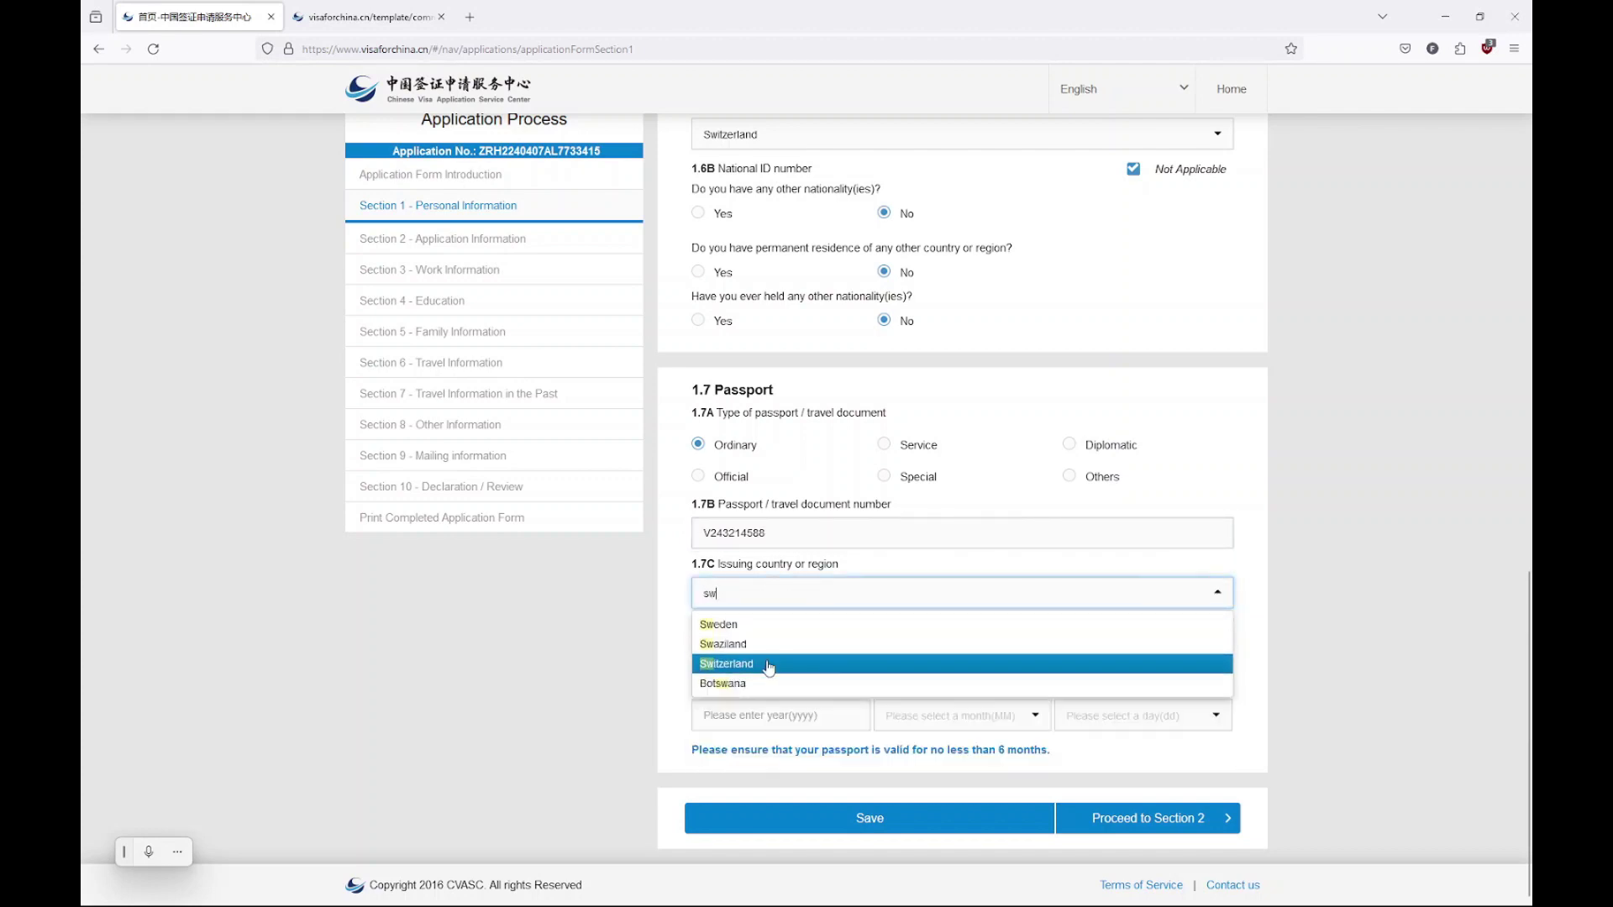
pyautogui.click(771, 663)
pyautogui.press('Tab')
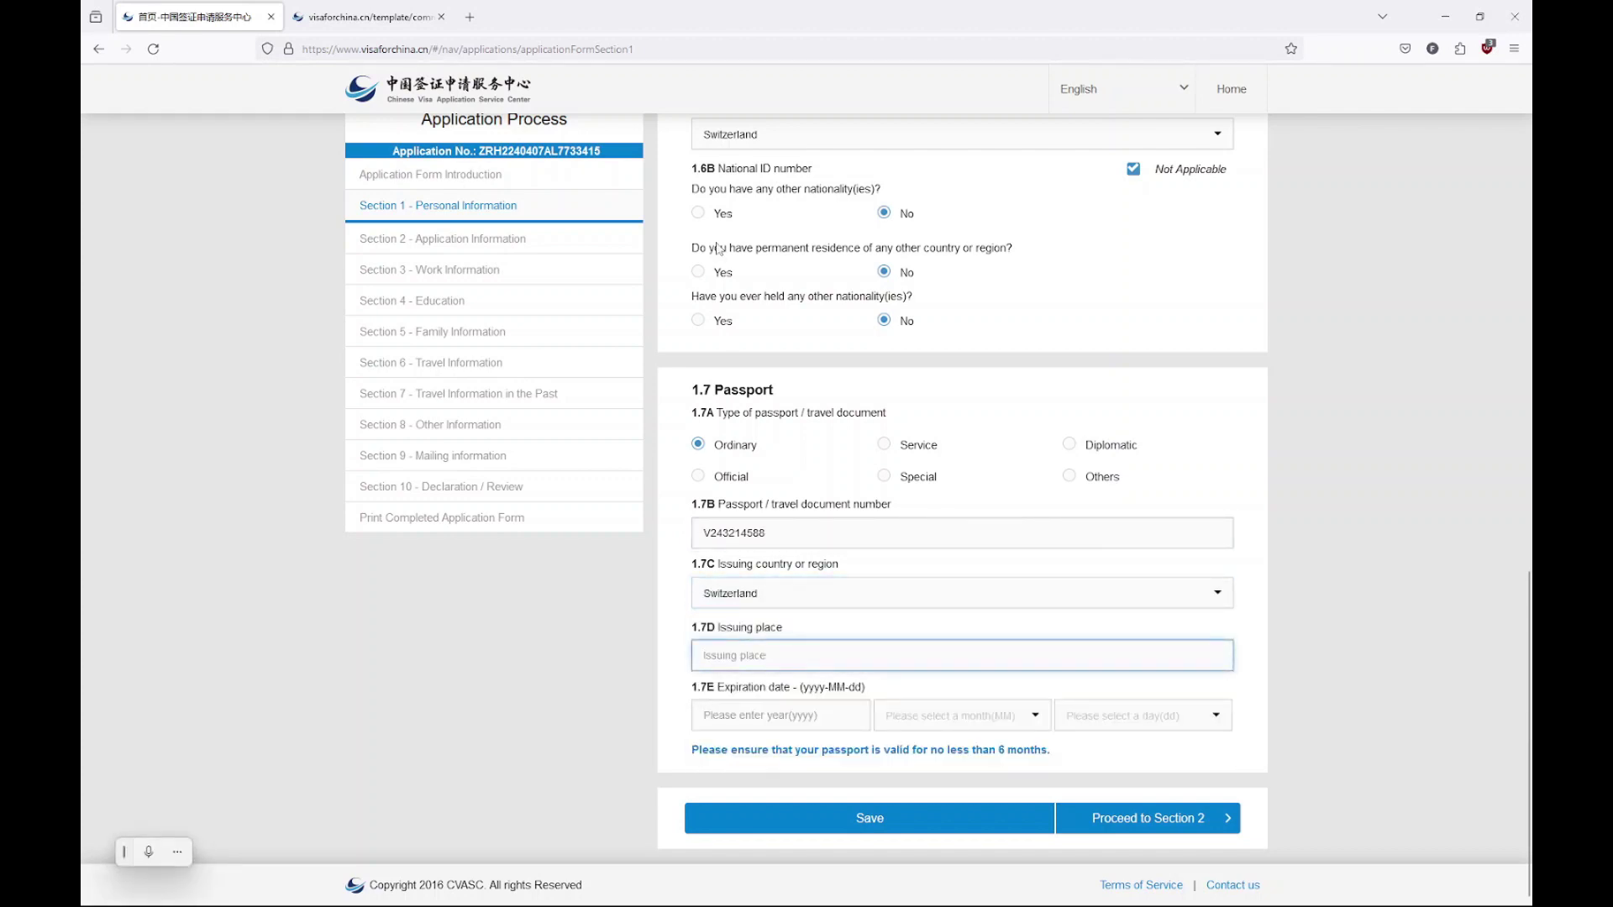
pyautogui.write('Zurich')
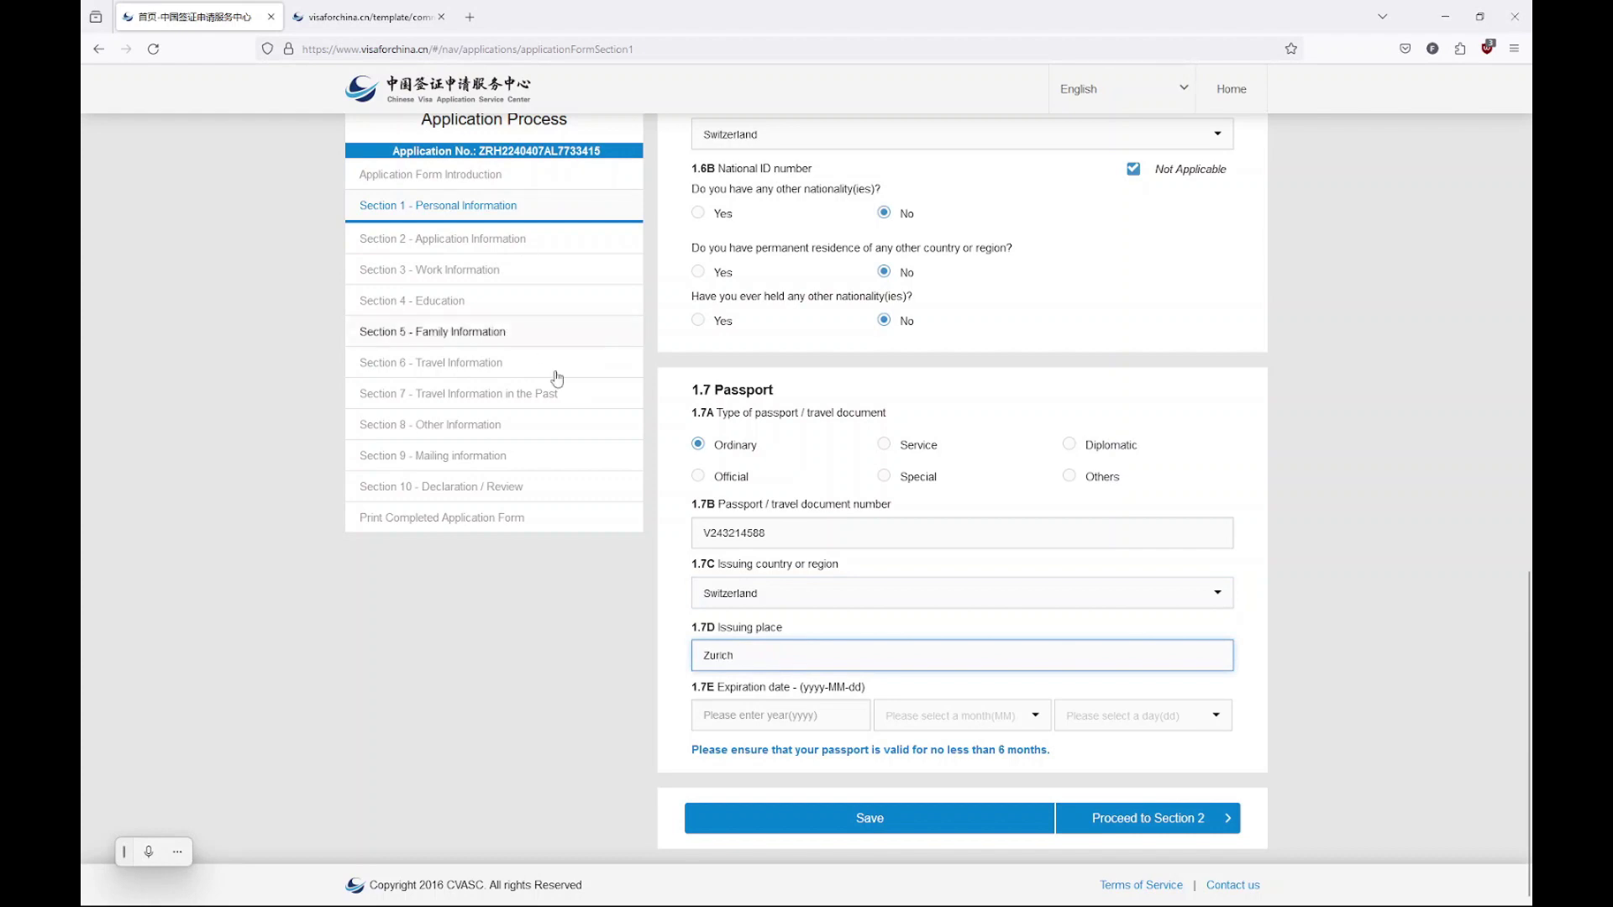
# Set the passport expiry date to 2028-01-01
pyautogui.click(809, 718)
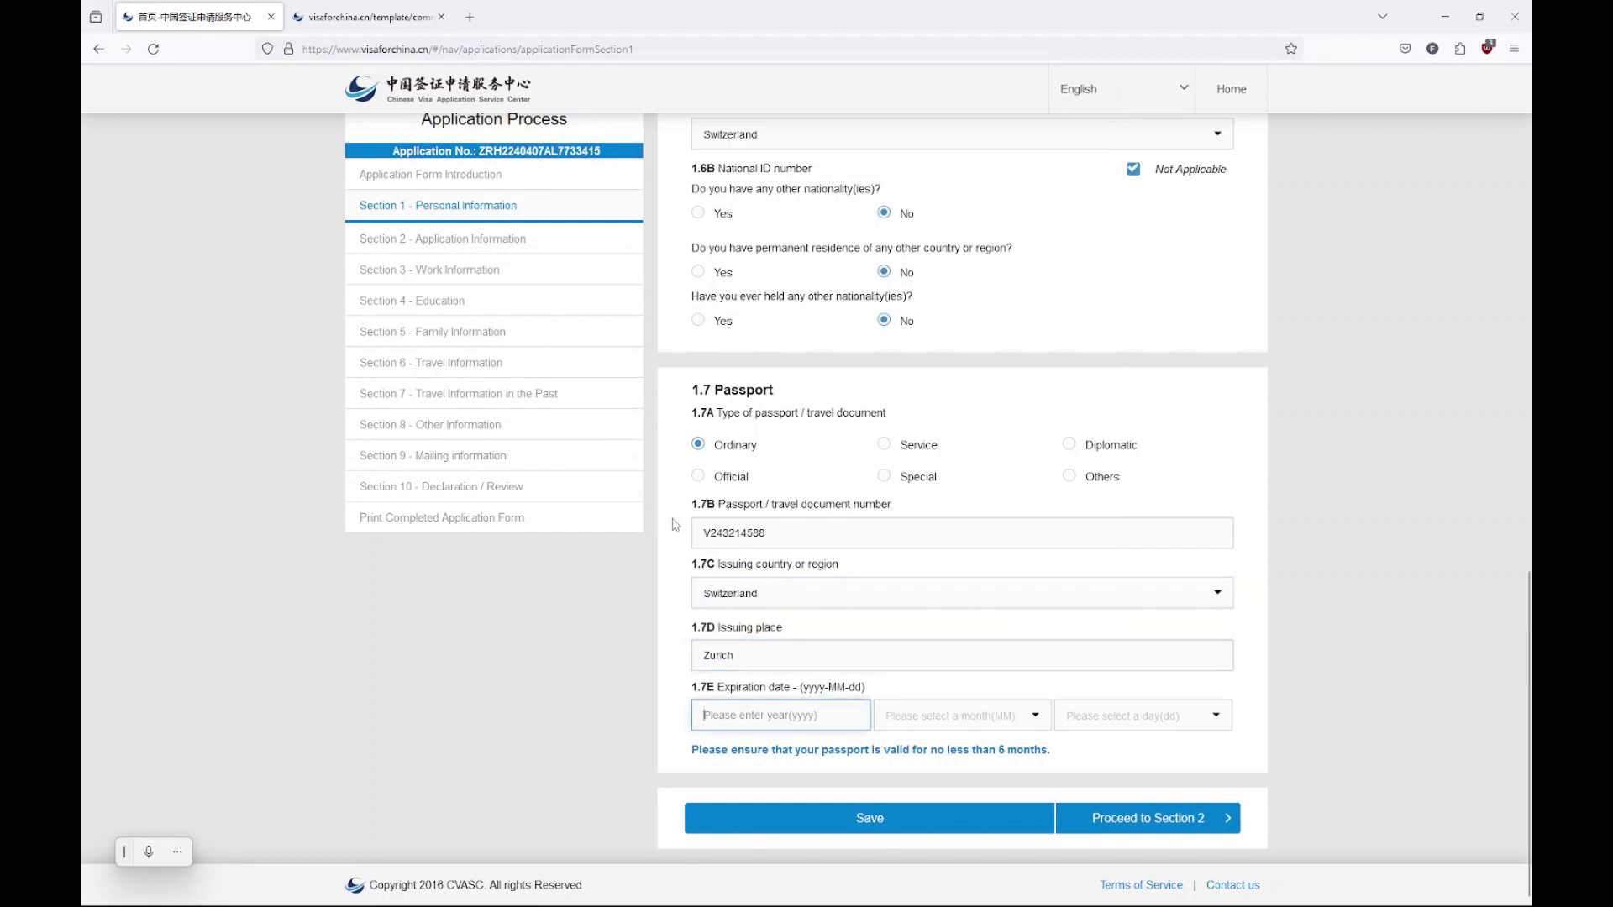
pyautogui.write('2028')
pyautogui.click(928, 716)
pyautogui.click(918, 748)
pyautogui.click(1126, 716)
pyautogui.click(1124, 755)
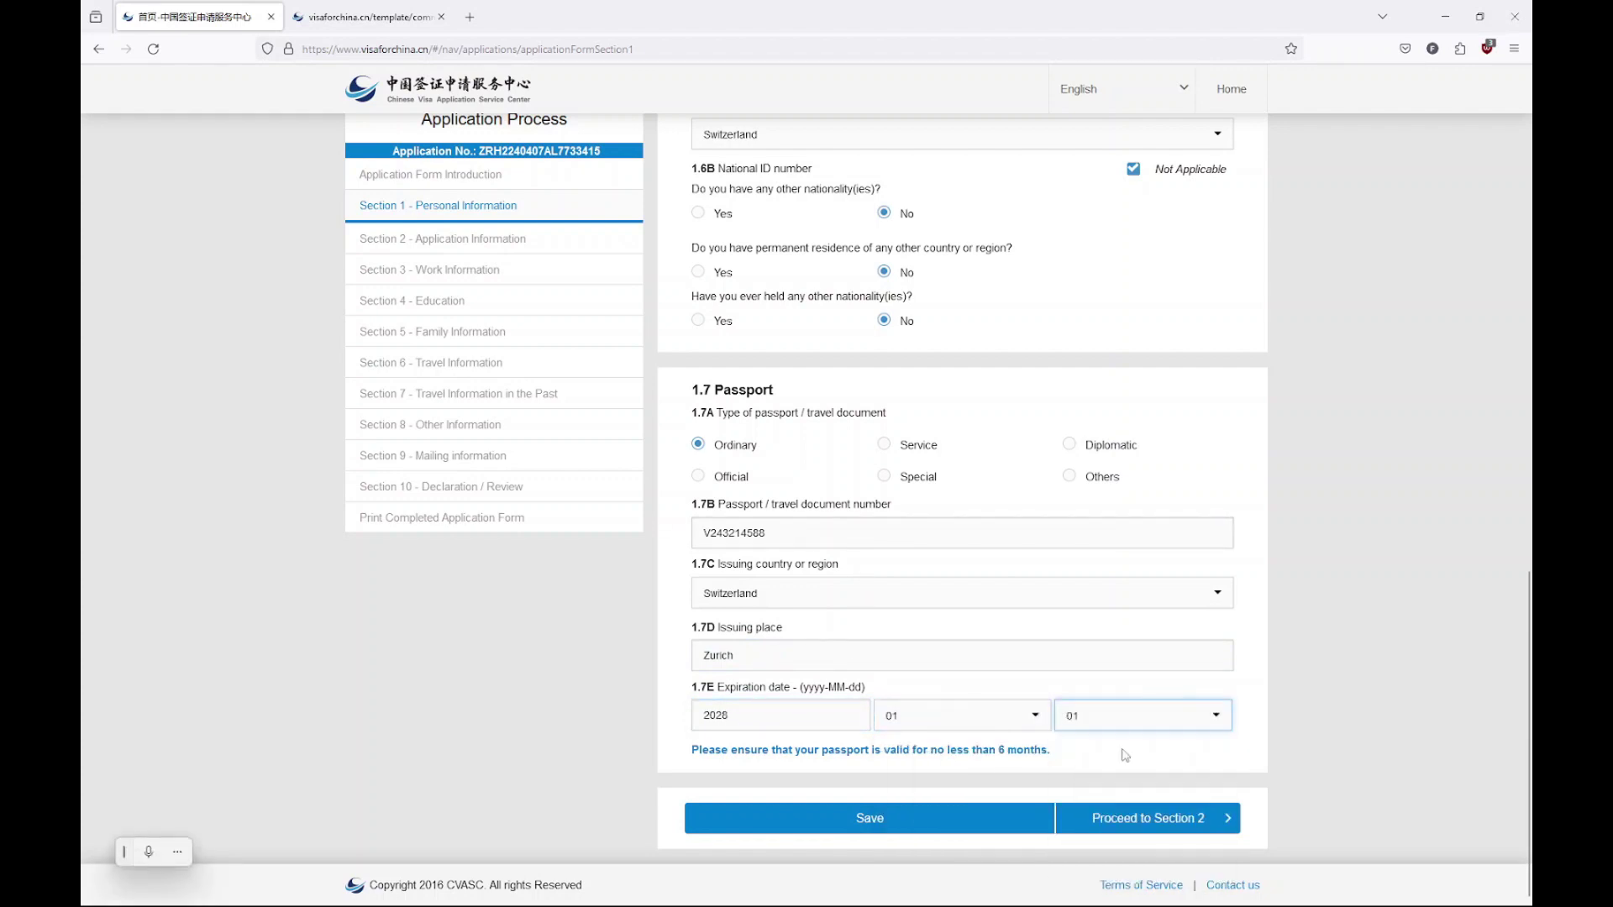
pyautogui.moveTo(728, 763); pyautogui.dragTo(974, 797)
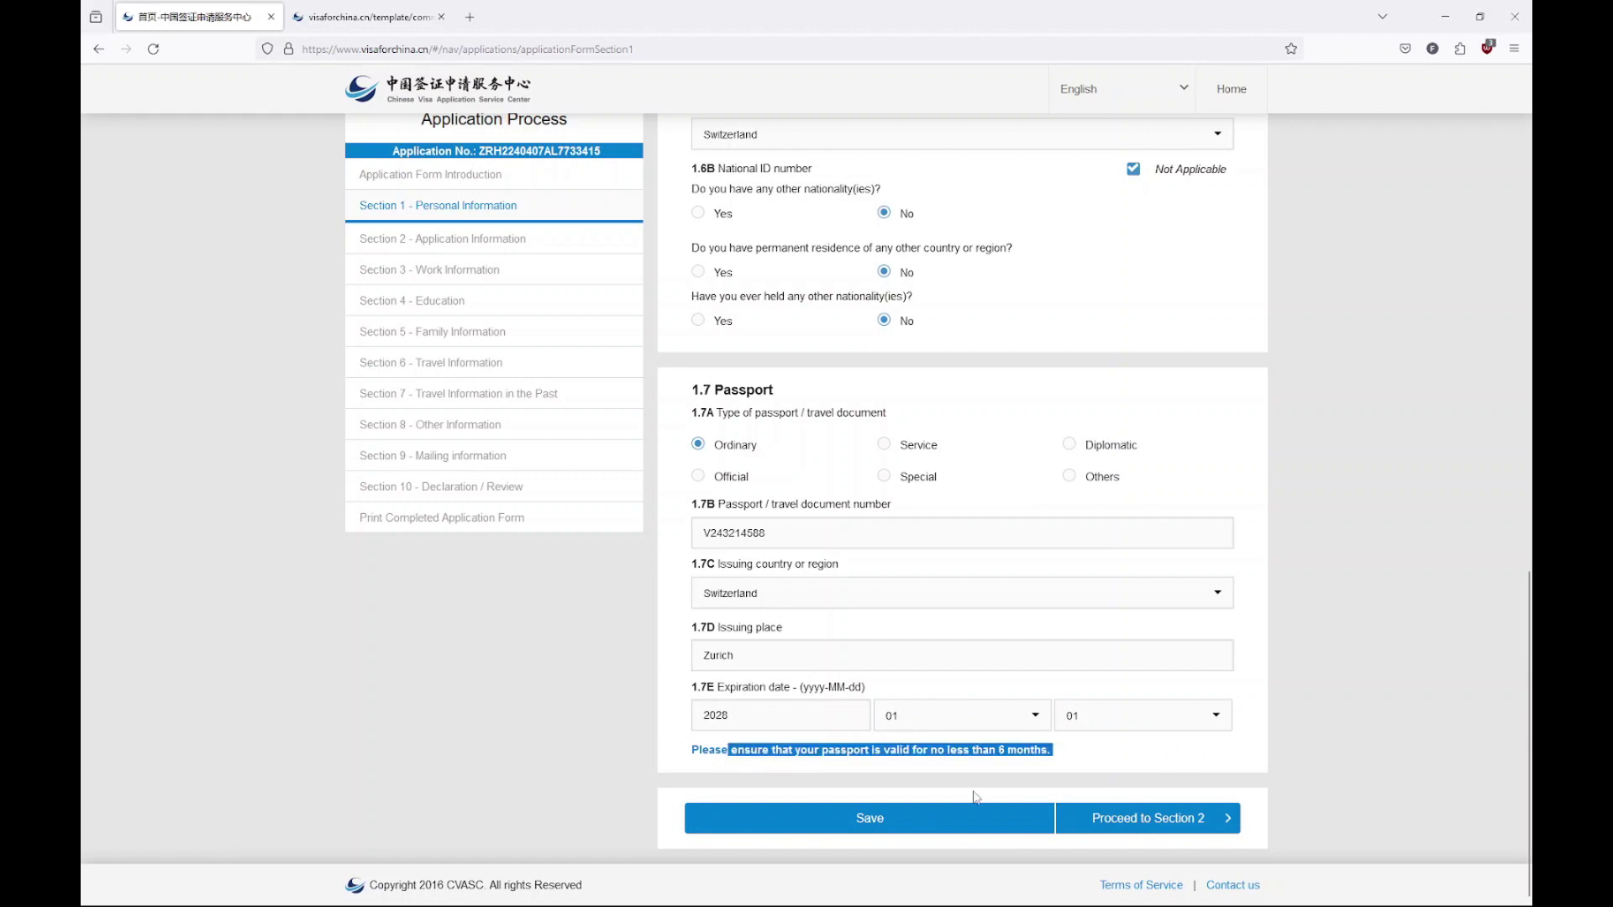
# In Section 2, choose (L) Tourism as the visa type with Normal processing service
pyautogui.click(1121, 819)
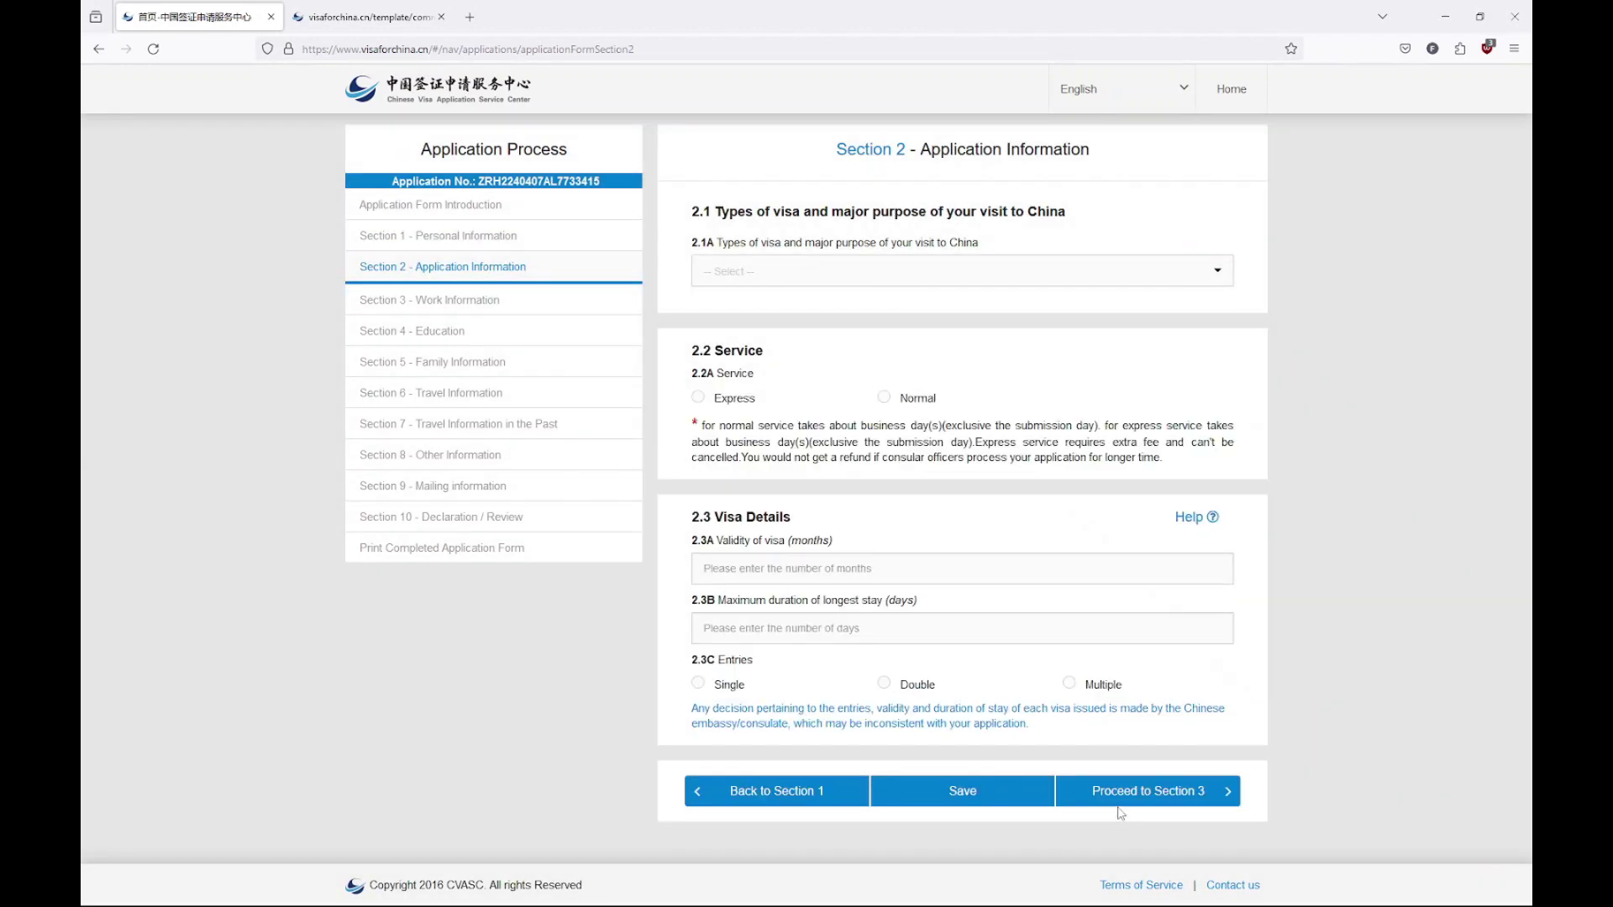
pyautogui.click(823, 277)
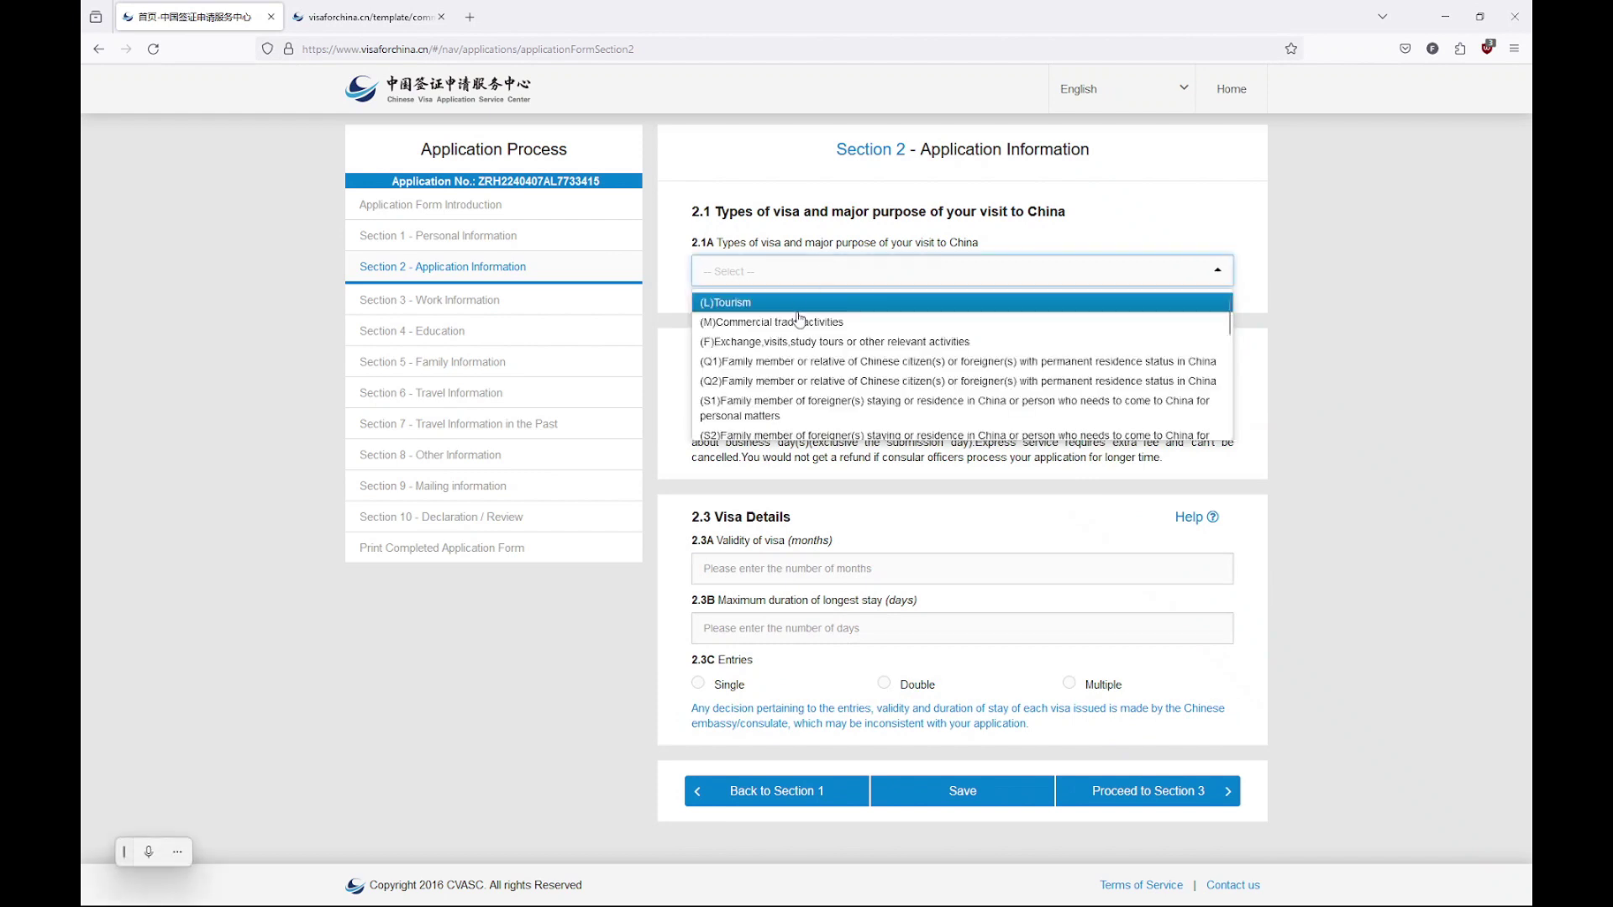
pyautogui.click(800, 304)
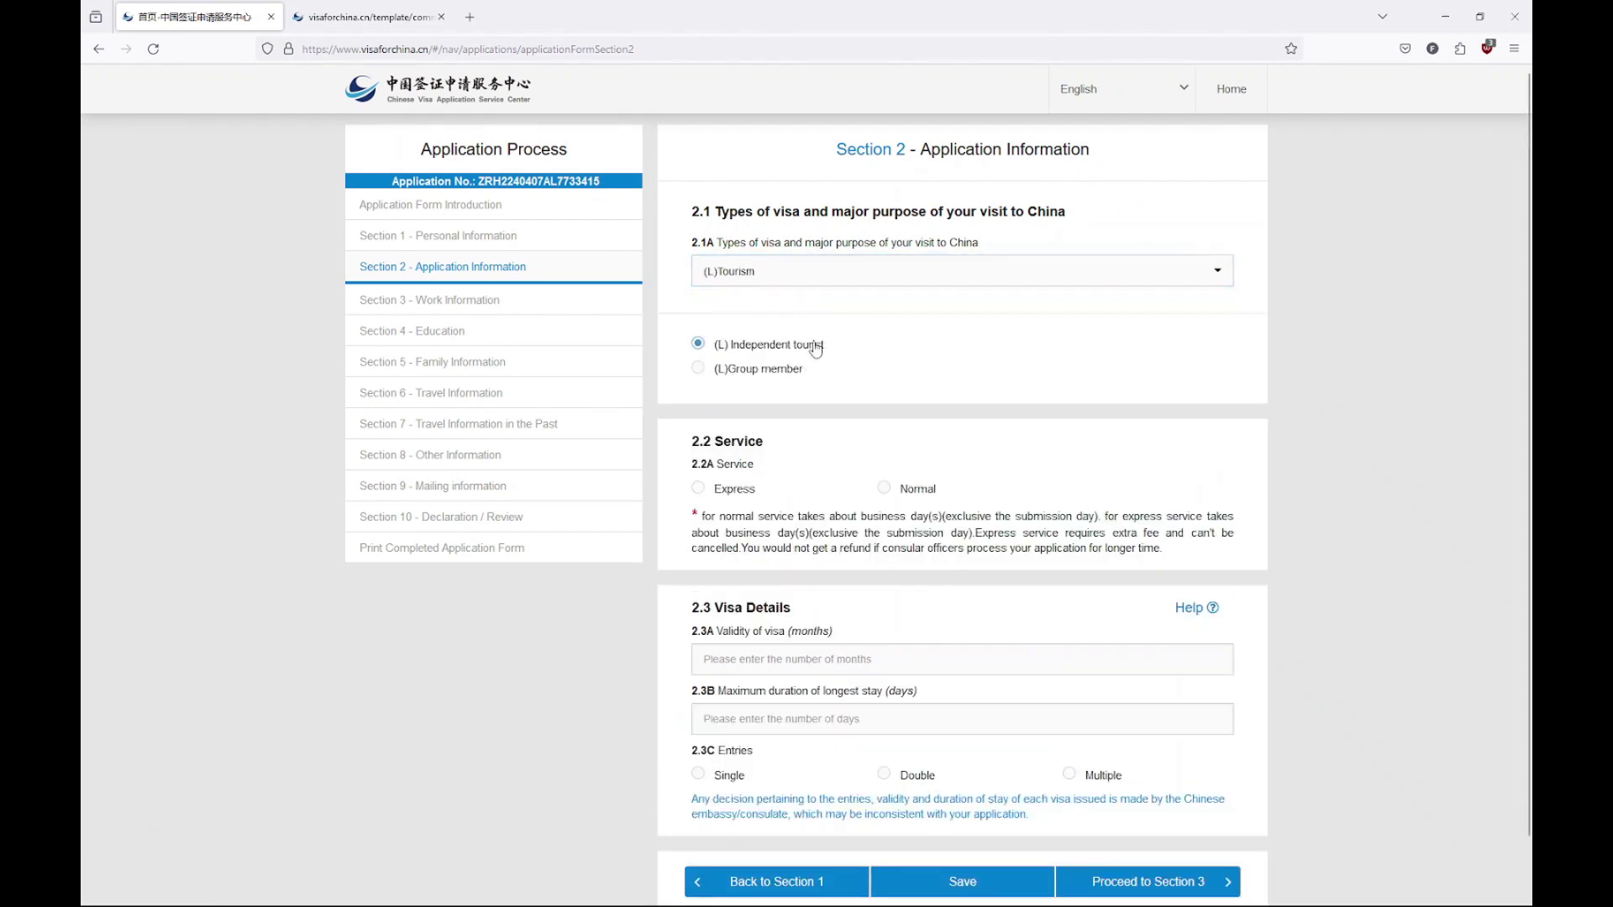
pyautogui.scroll(-1, 799, 366)
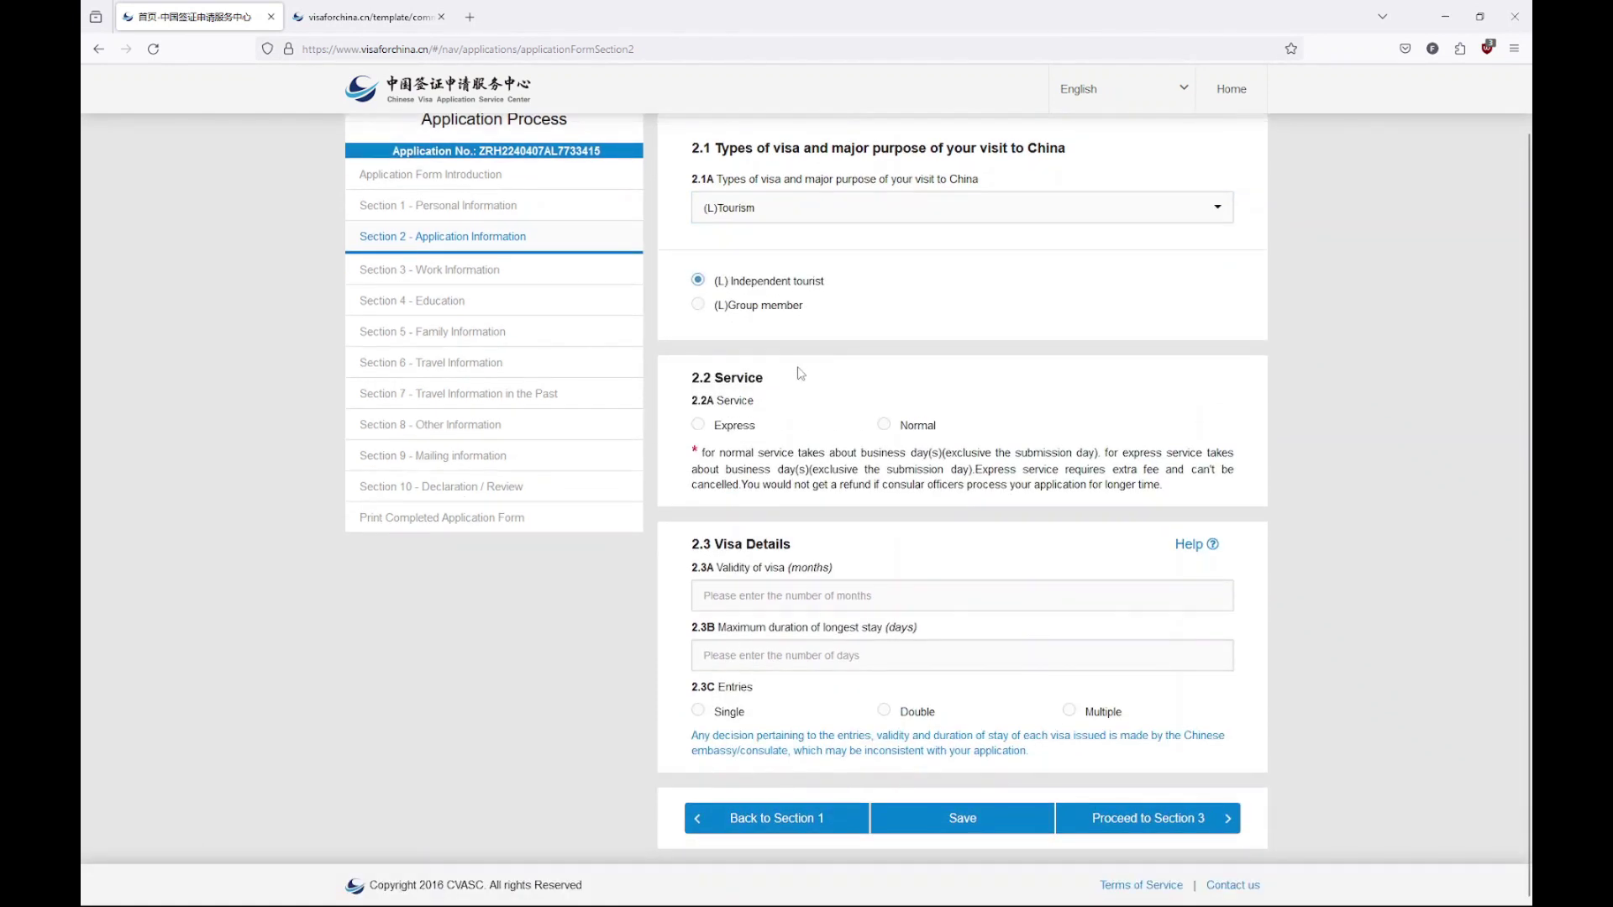
pyautogui.click(884, 424)
pyautogui.moveTo(720, 453); pyautogui.dragTo(1006, 456)
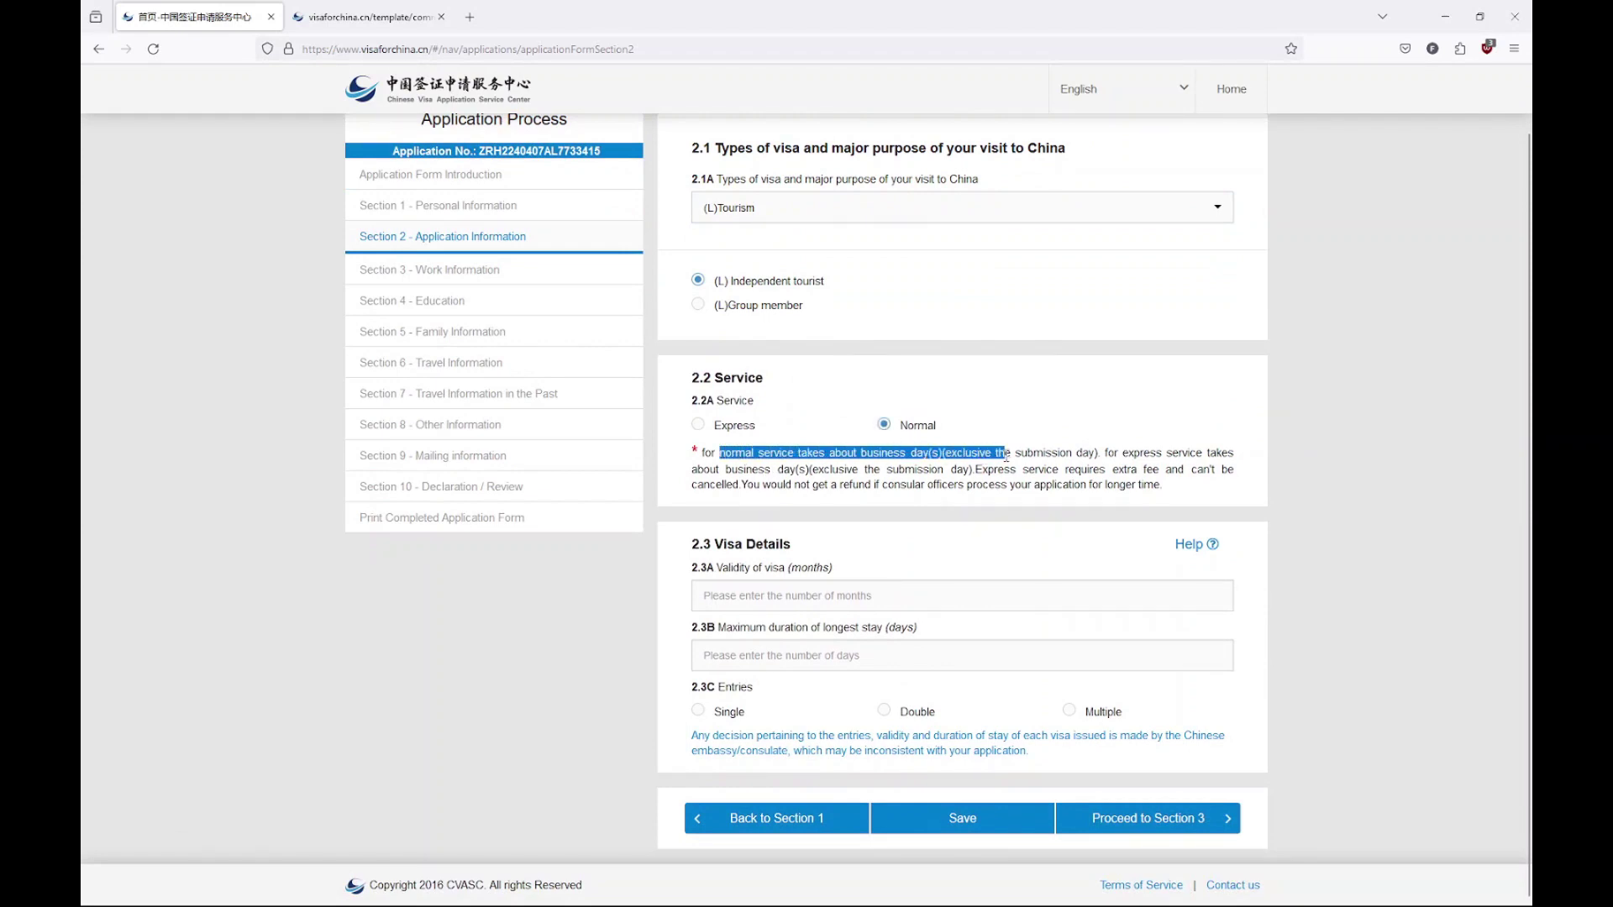
pyautogui.click(929, 551)
# Request a double-entry visa valid 2 months with a 60-day maximum stay, correcting the first 3 and 90
pyautogui.click(813, 590)
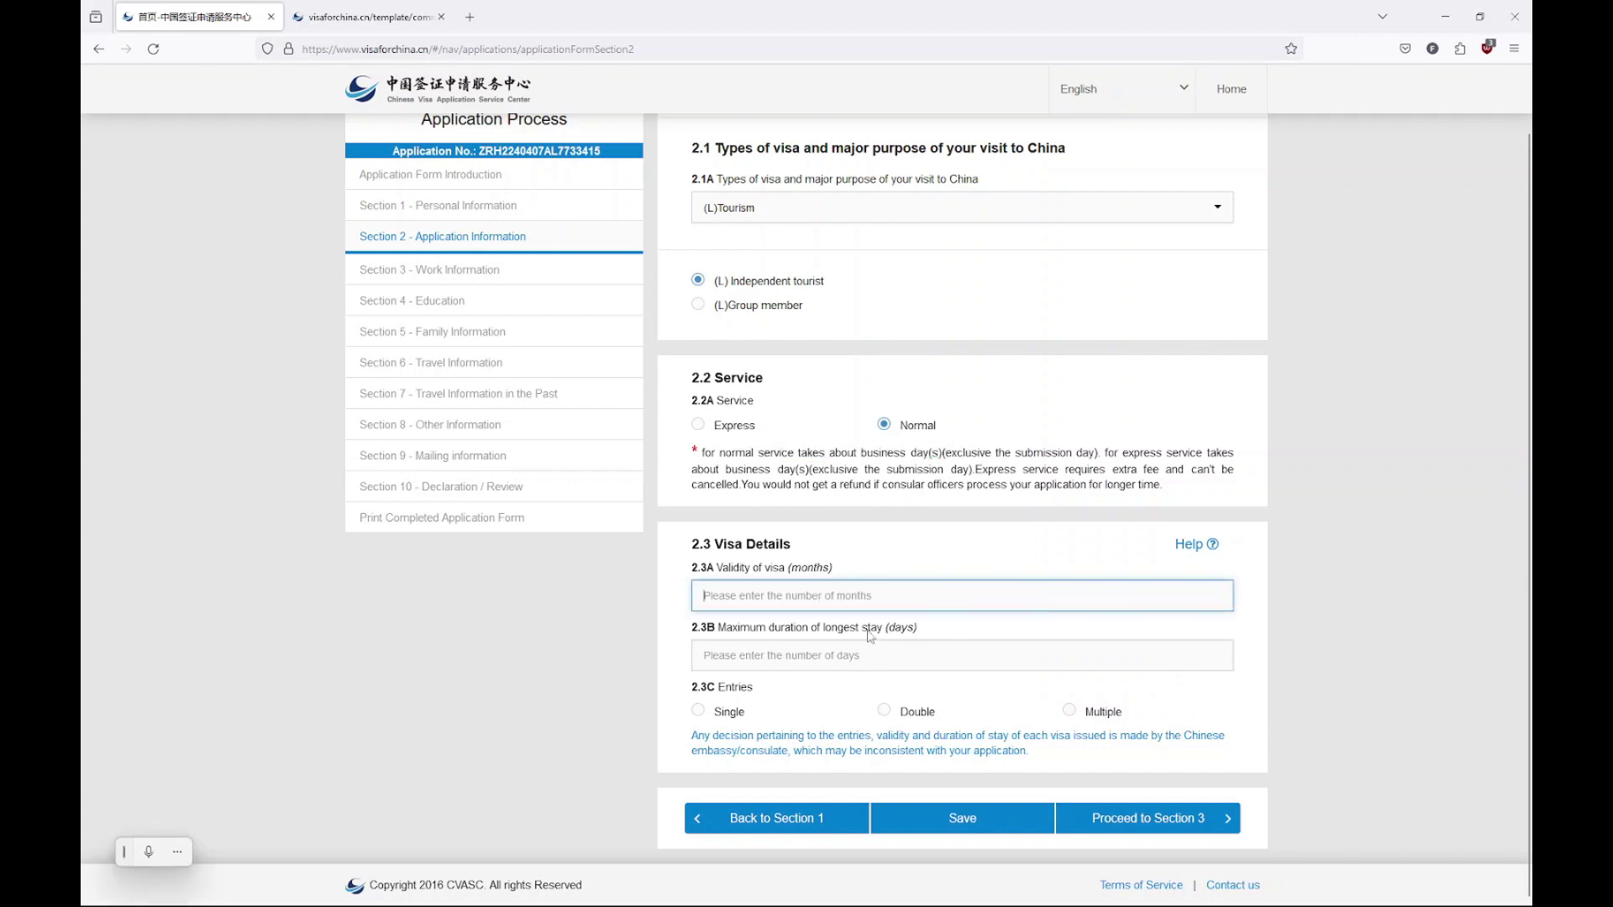
pyautogui.write('3')
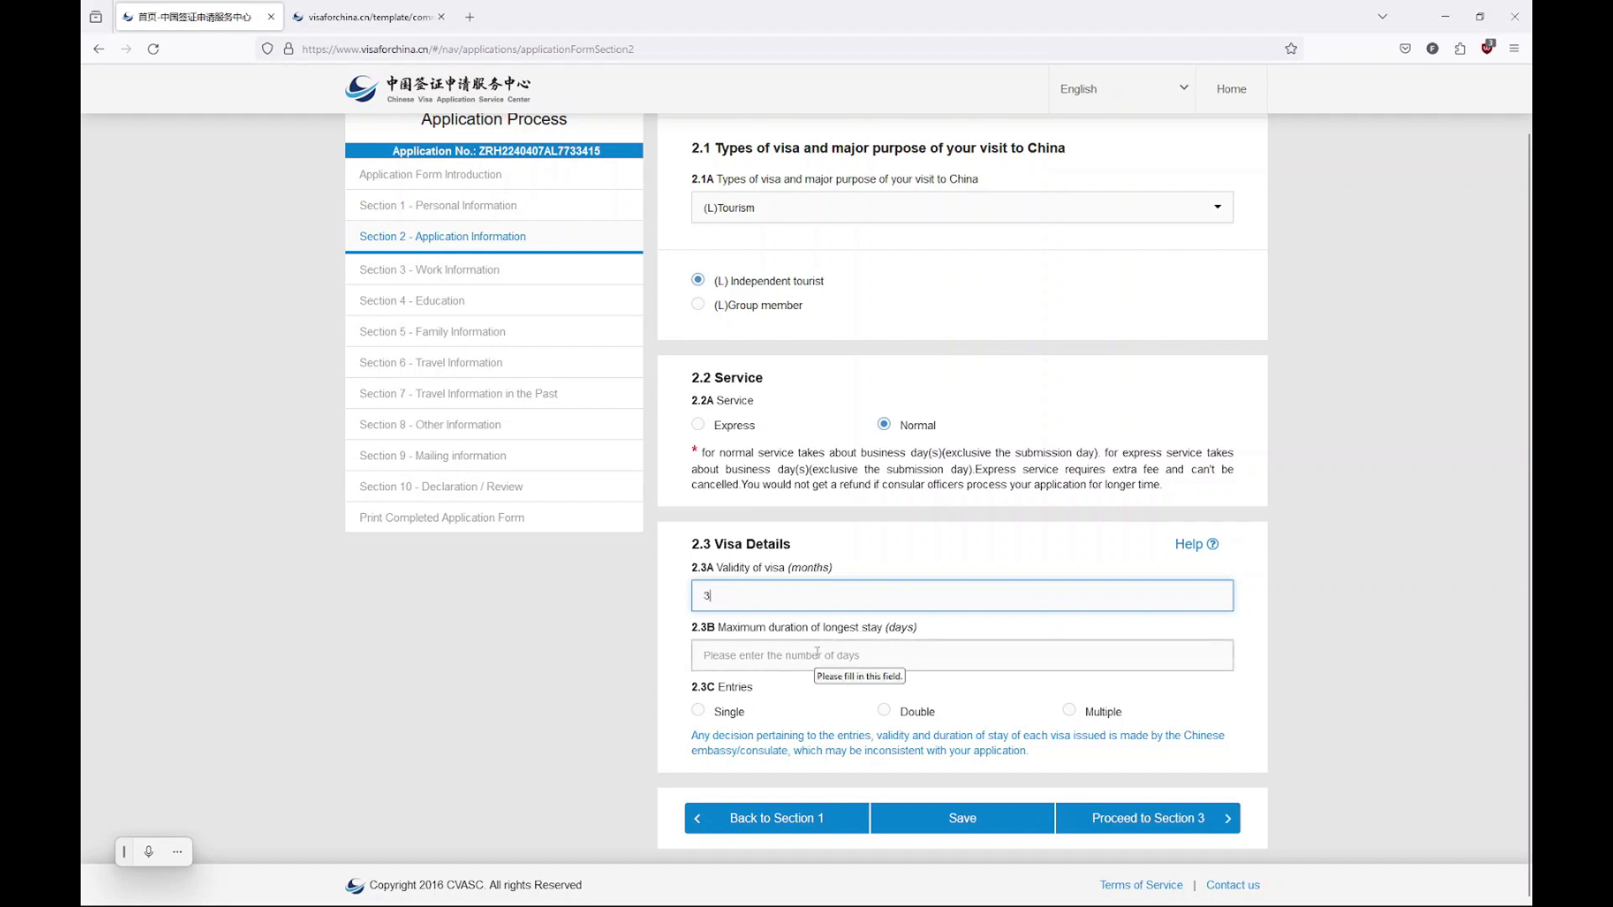
pyautogui.click(815, 653)
pyautogui.write('90')
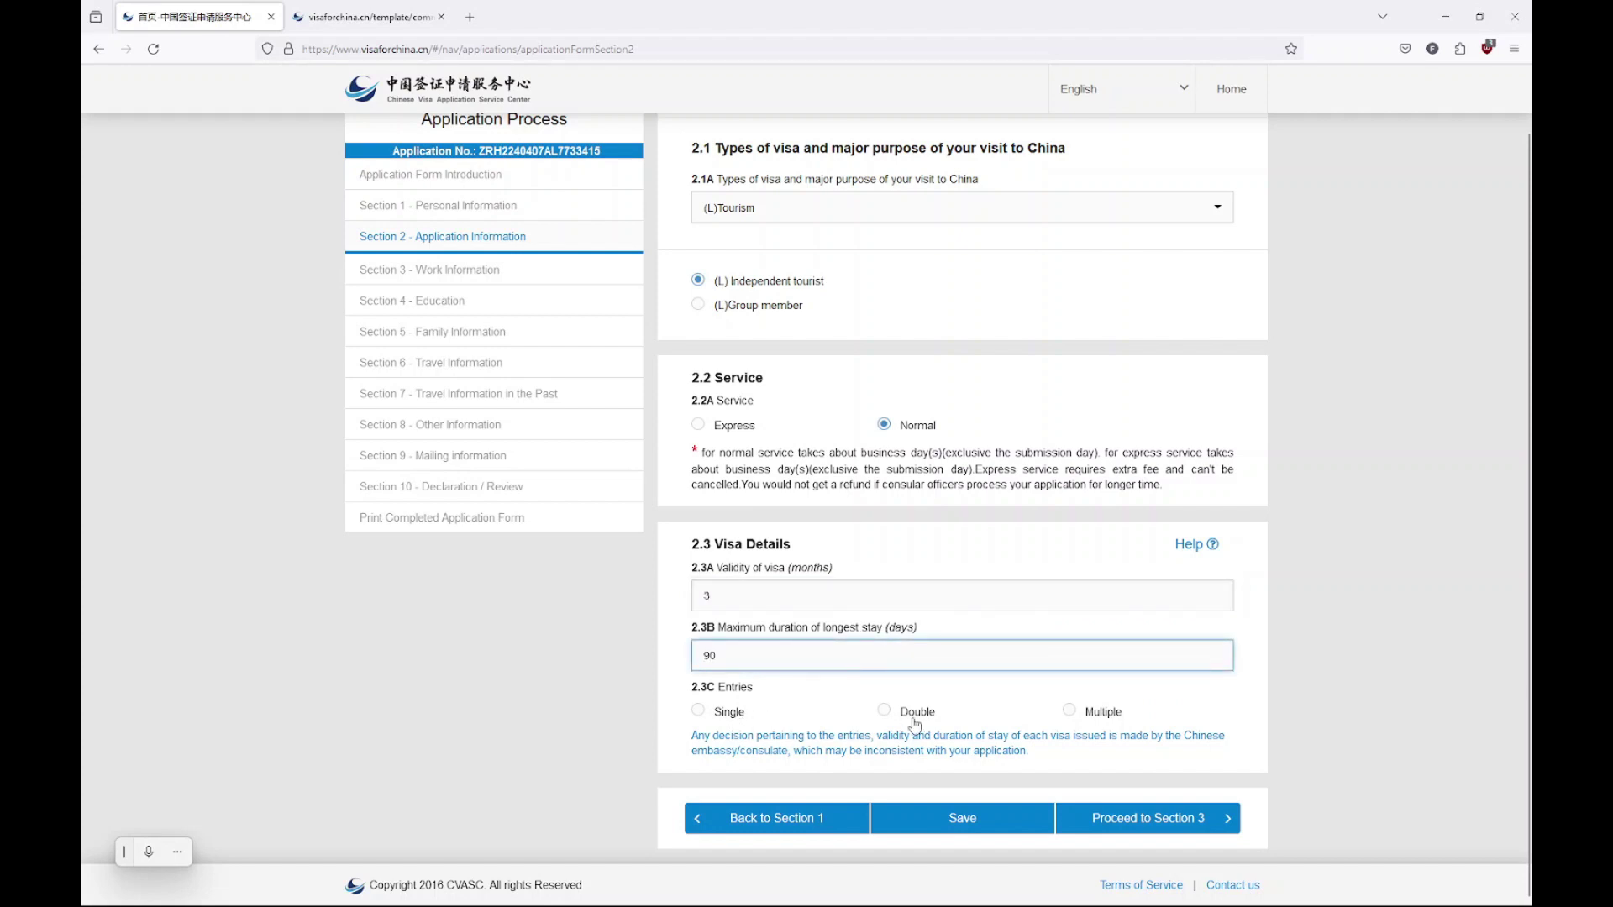
pyautogui.click(911, 718)
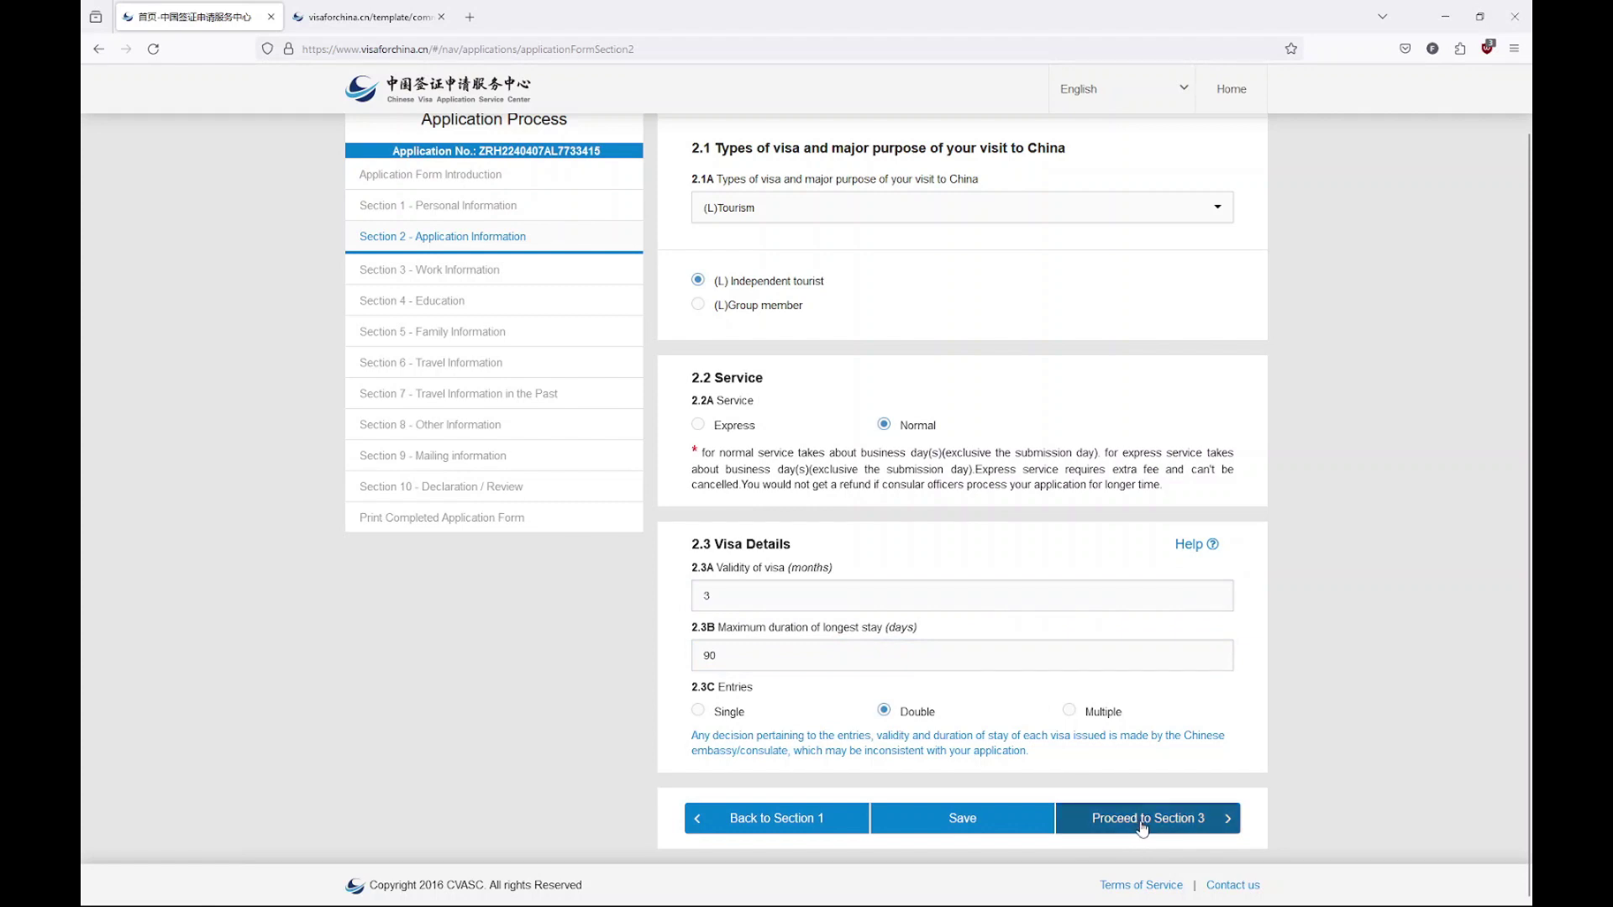
pyautogui.click(745, 595)
pyautogui.press('BackSpace')
pyautogui.write('2')
pyautogui.press('Tab')
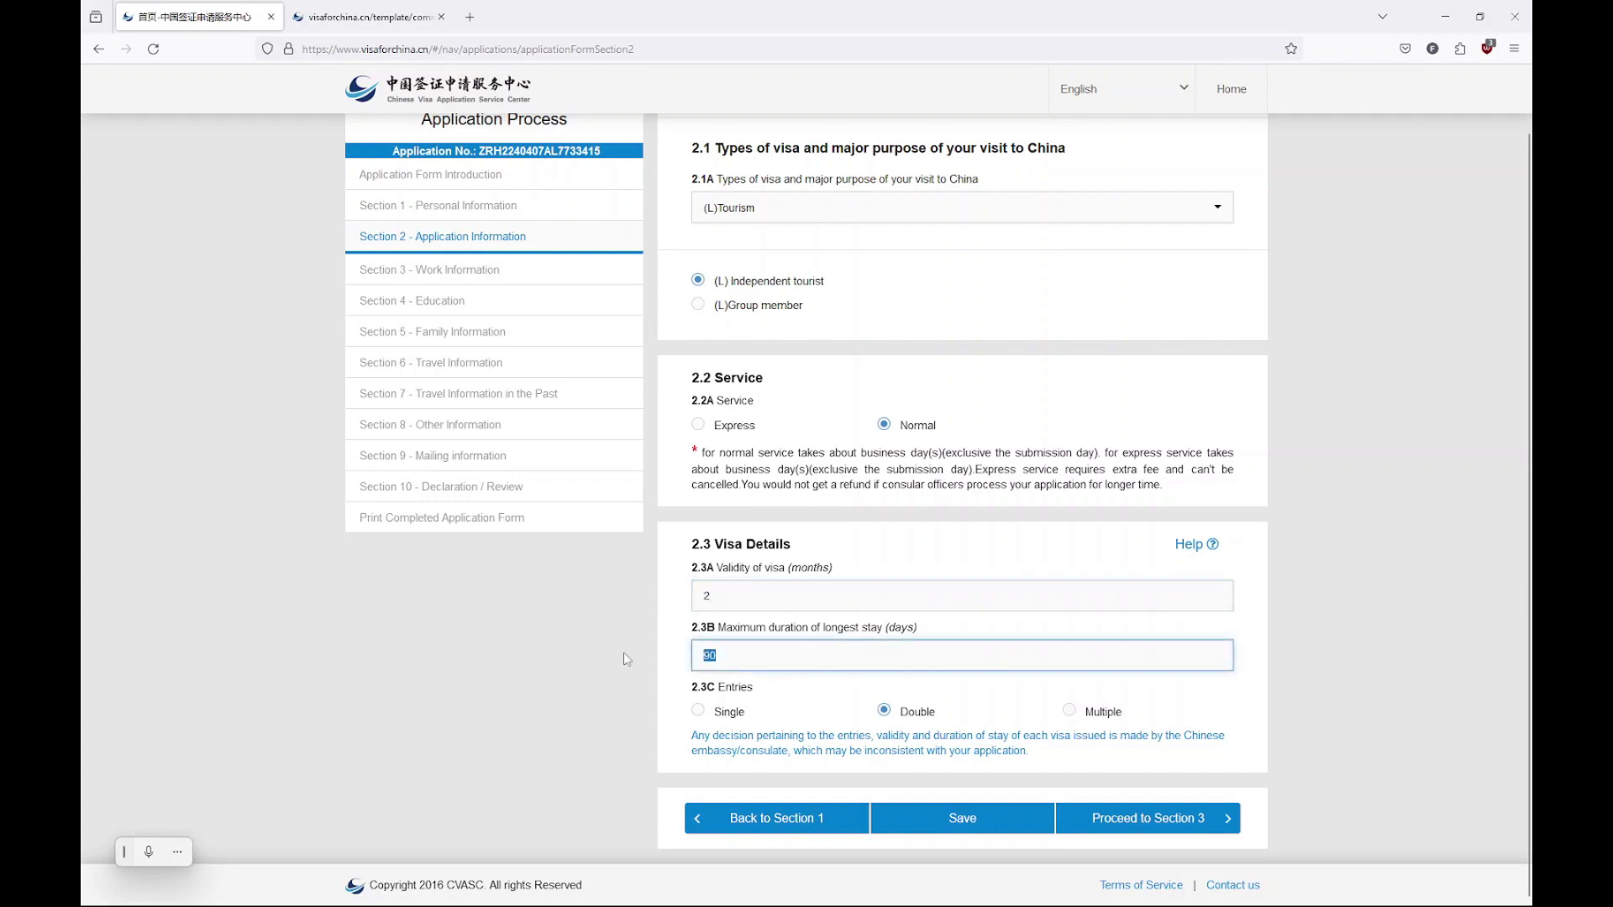
pyautogui.write('60')
pyautogui.click(1107, 795)
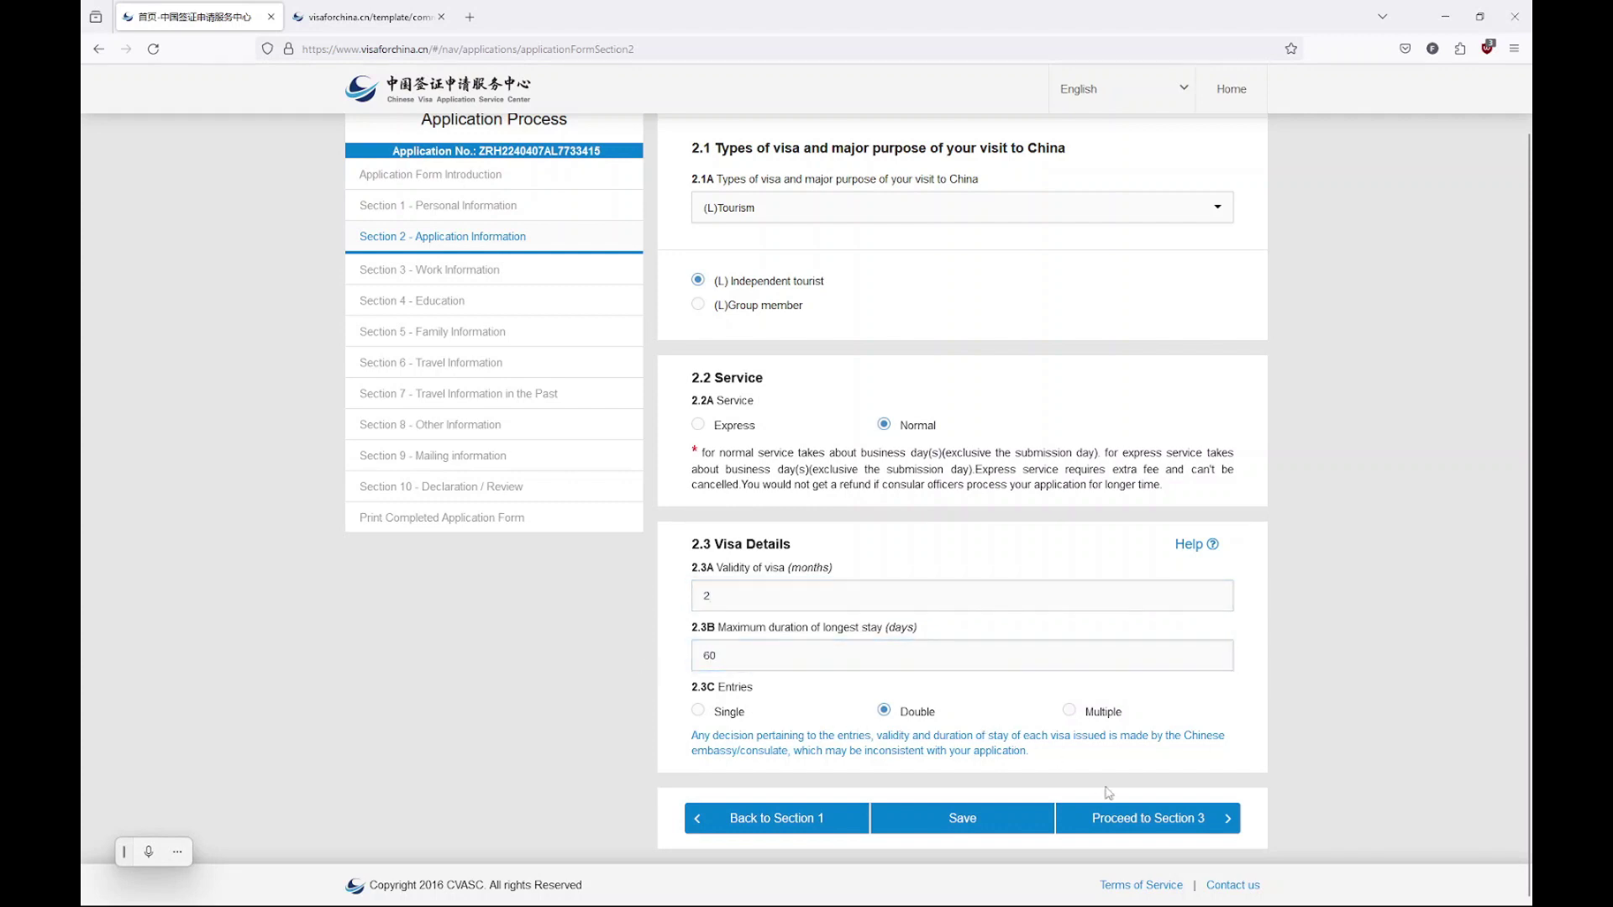
pyautogui.click(1146, 822)
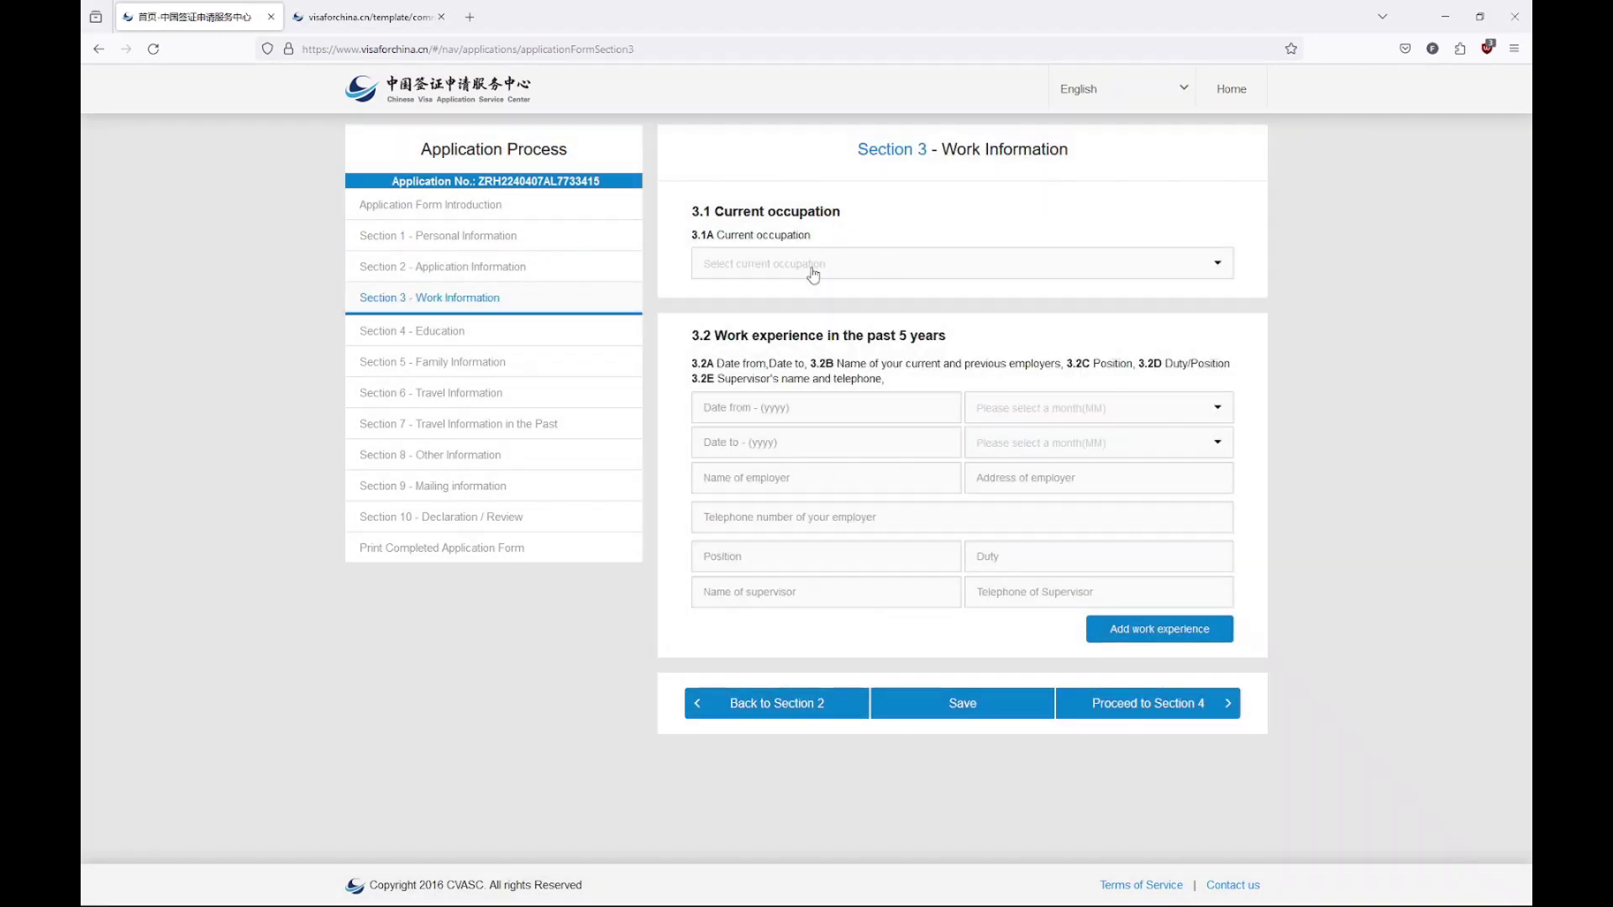
# Choose Company employee as current occupation with a work start date of 2000-01
pyautogui.click(813, 266)
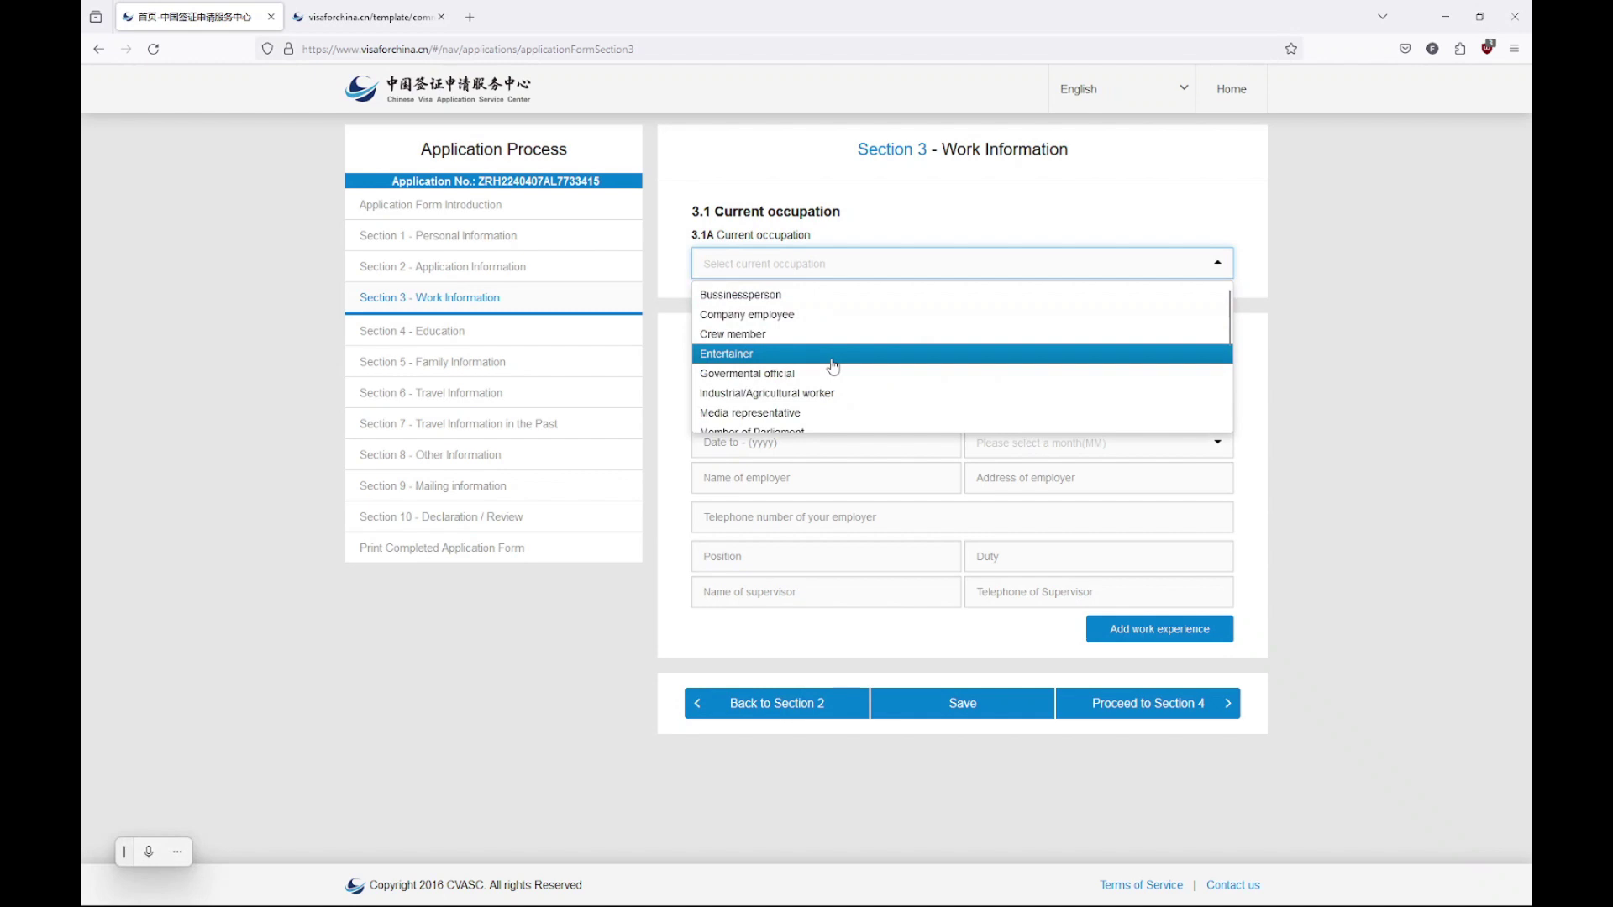
pyautogui.scroll(-2, 835, 420)
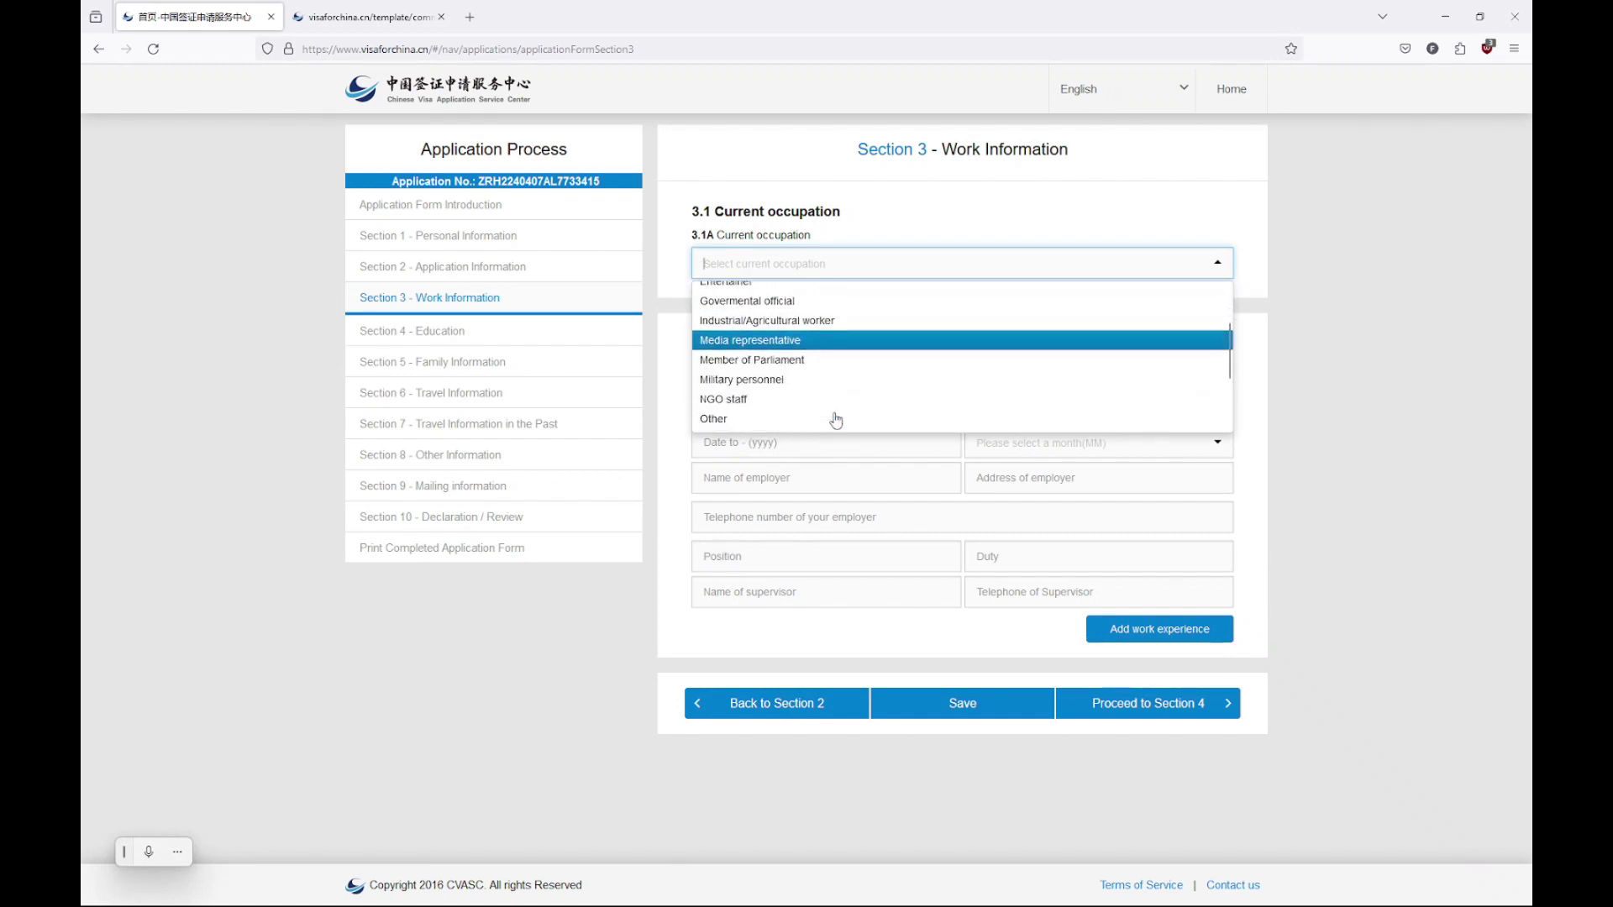
pyautogui.scroll(2, 832, 384)
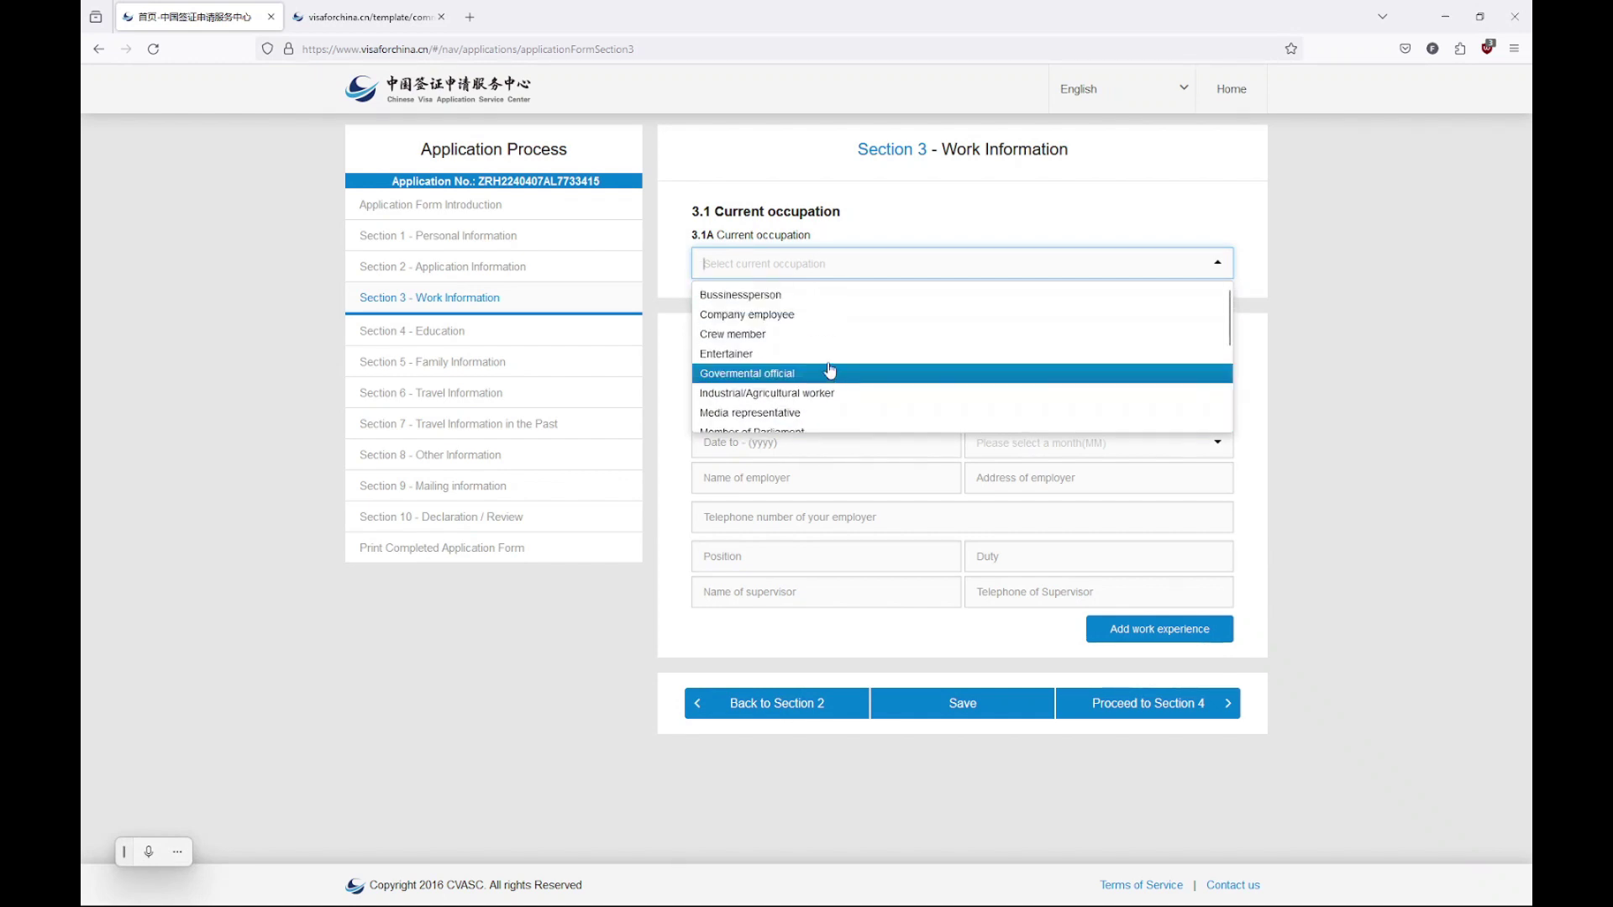
pyautogui.click(830, 316)
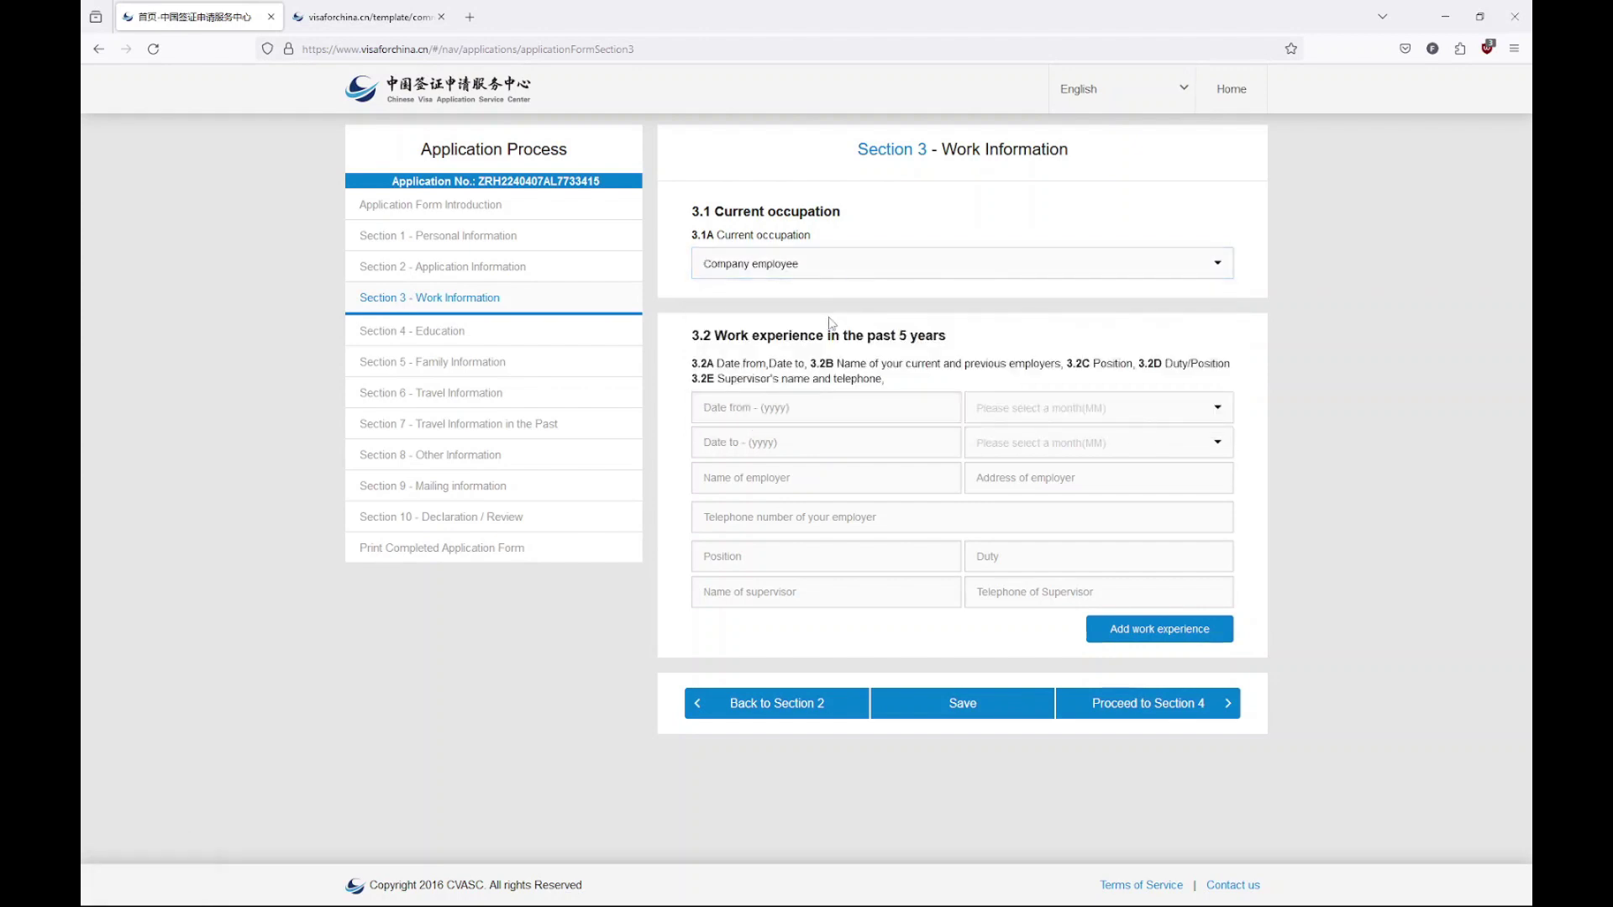
pyautogui.click(820, 408)
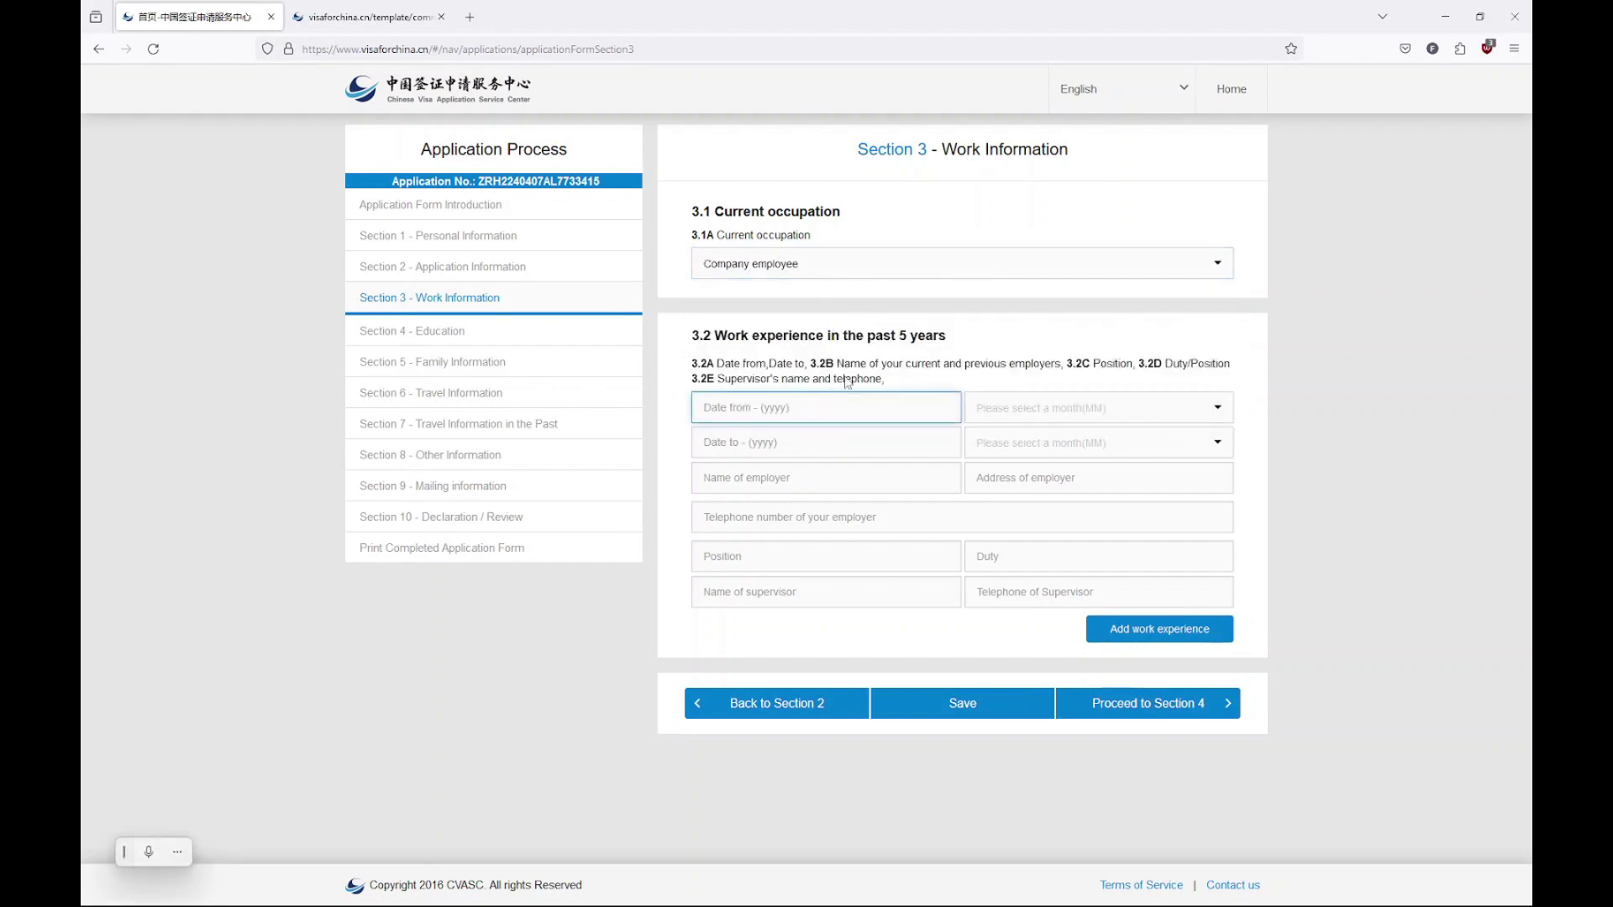
pyautogui.write('2000')
pyautogui.click(1084, 411)
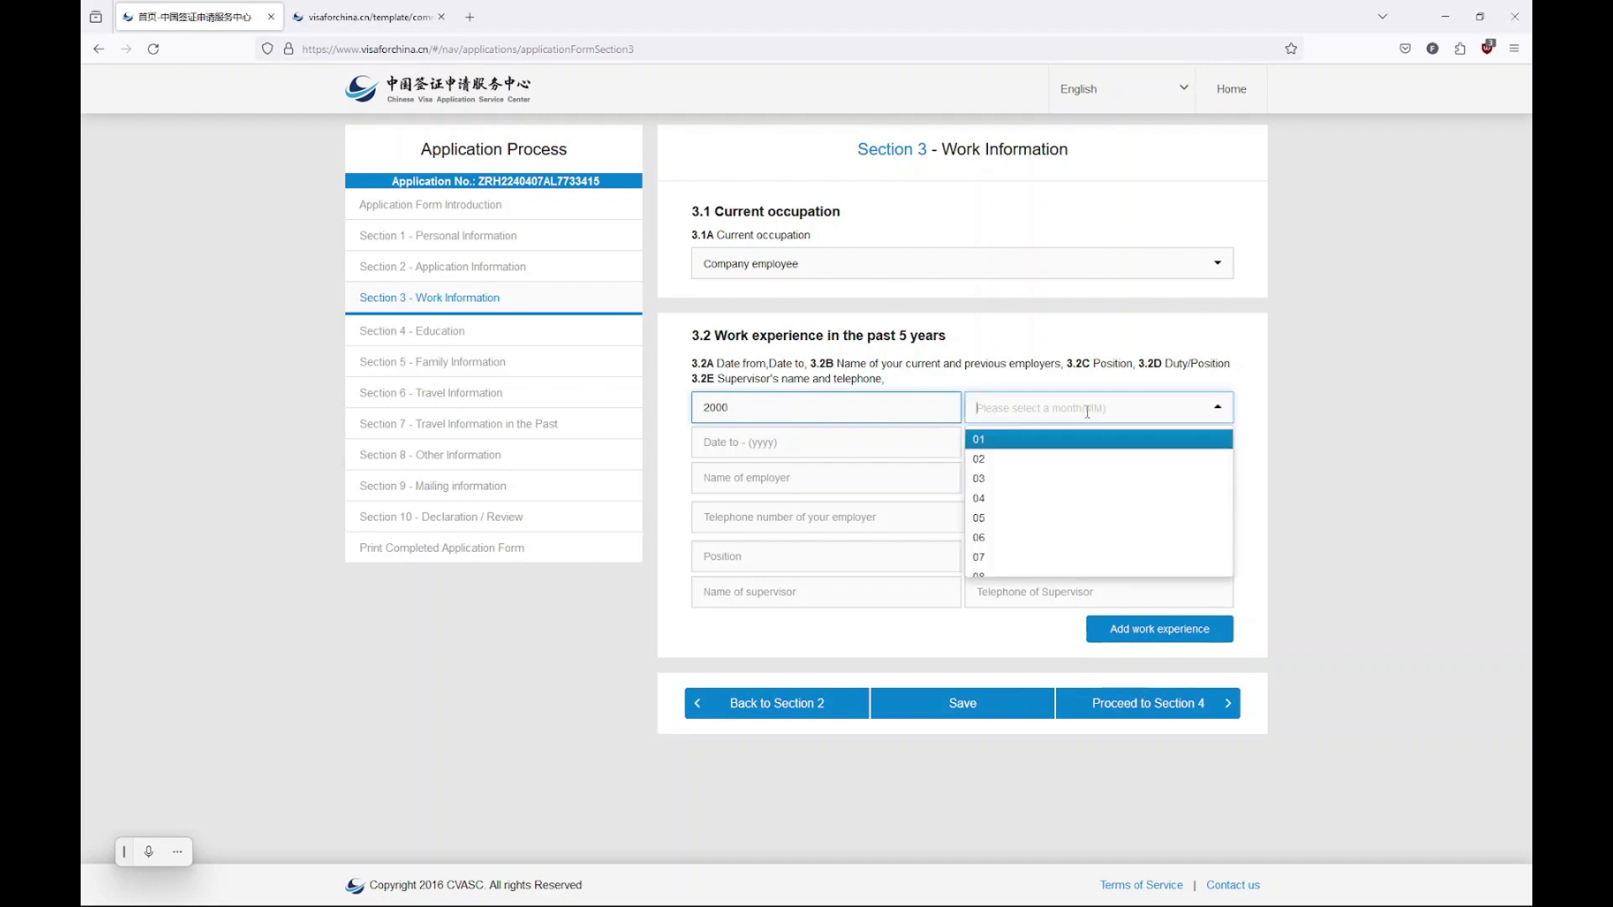
pyautogui.click(1061, 440)
# Correct the work start year from 2000 to 1990
pyautogui.click(875, 441)
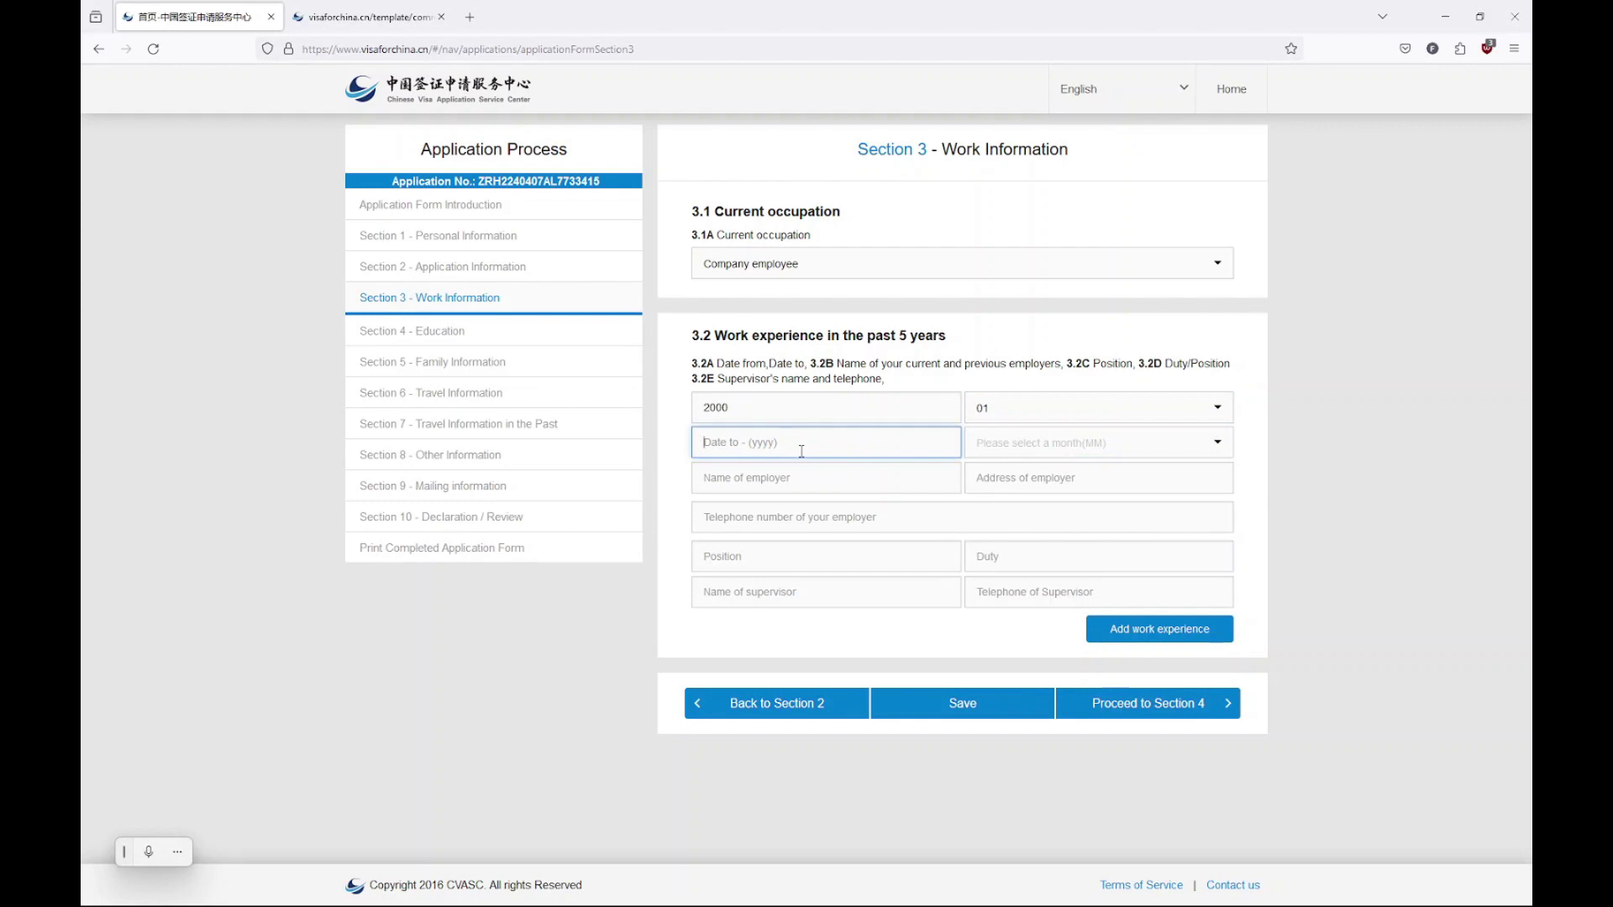
pyautogui.click(762, 409)
pyautogui.doubleClick(762, 408)
pyautogui.click(762, 408)
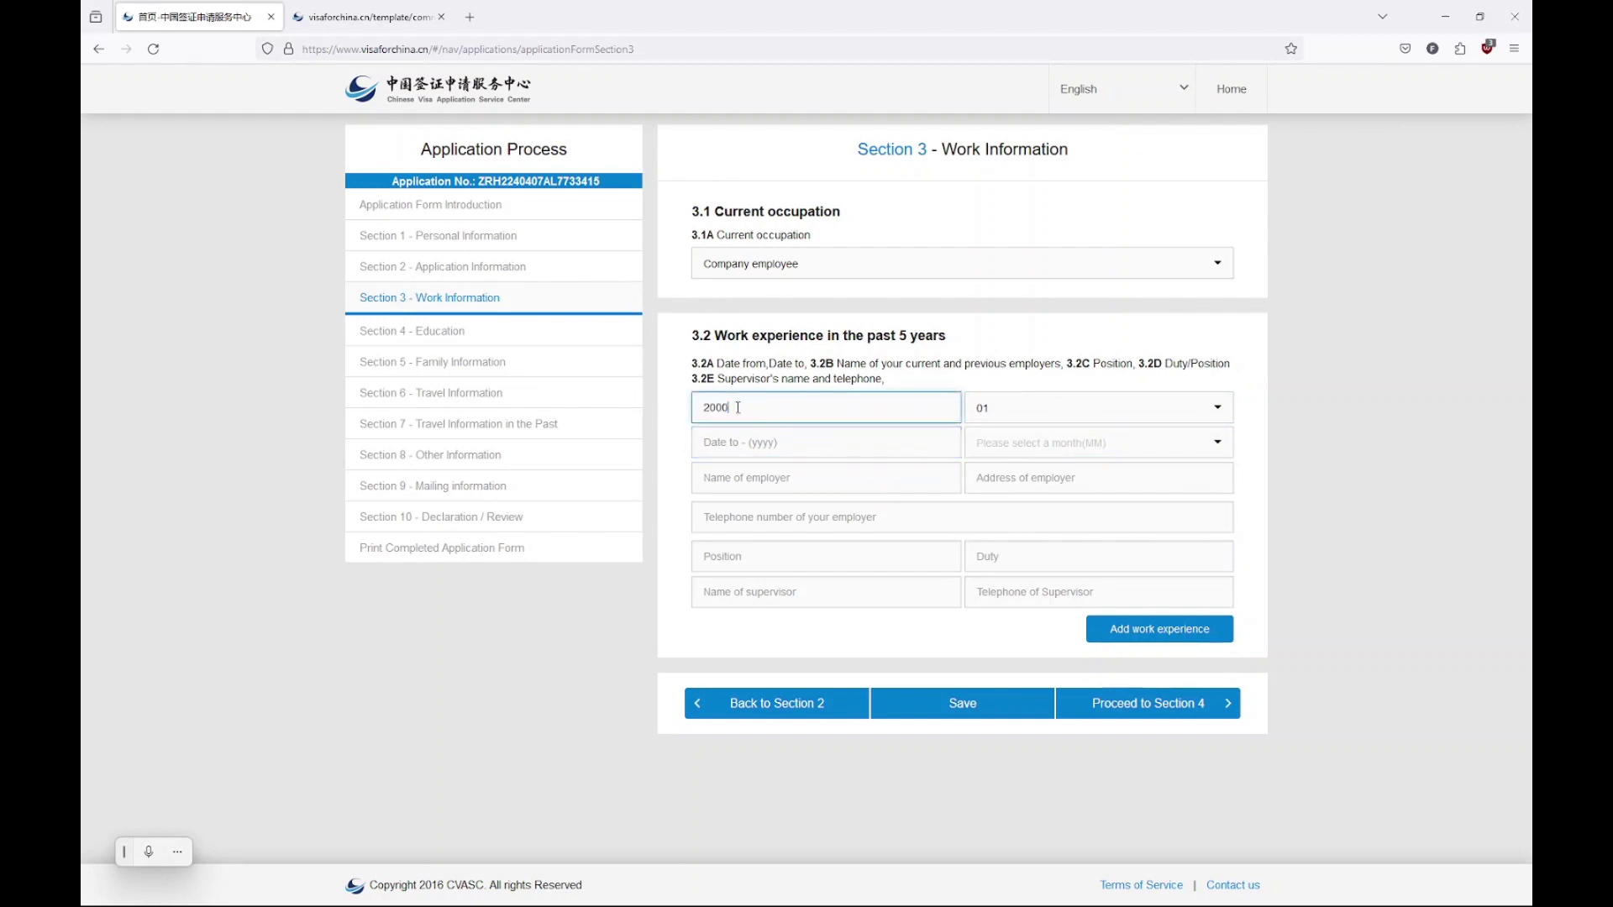
pyautogui.press('BackSpace')
pyautogui.press('BackSpace')
pyautogui.press('BackSpace')
pyautogui.press('BackSpace')
pyautogui.write('191')
pyautogui.press('F12')
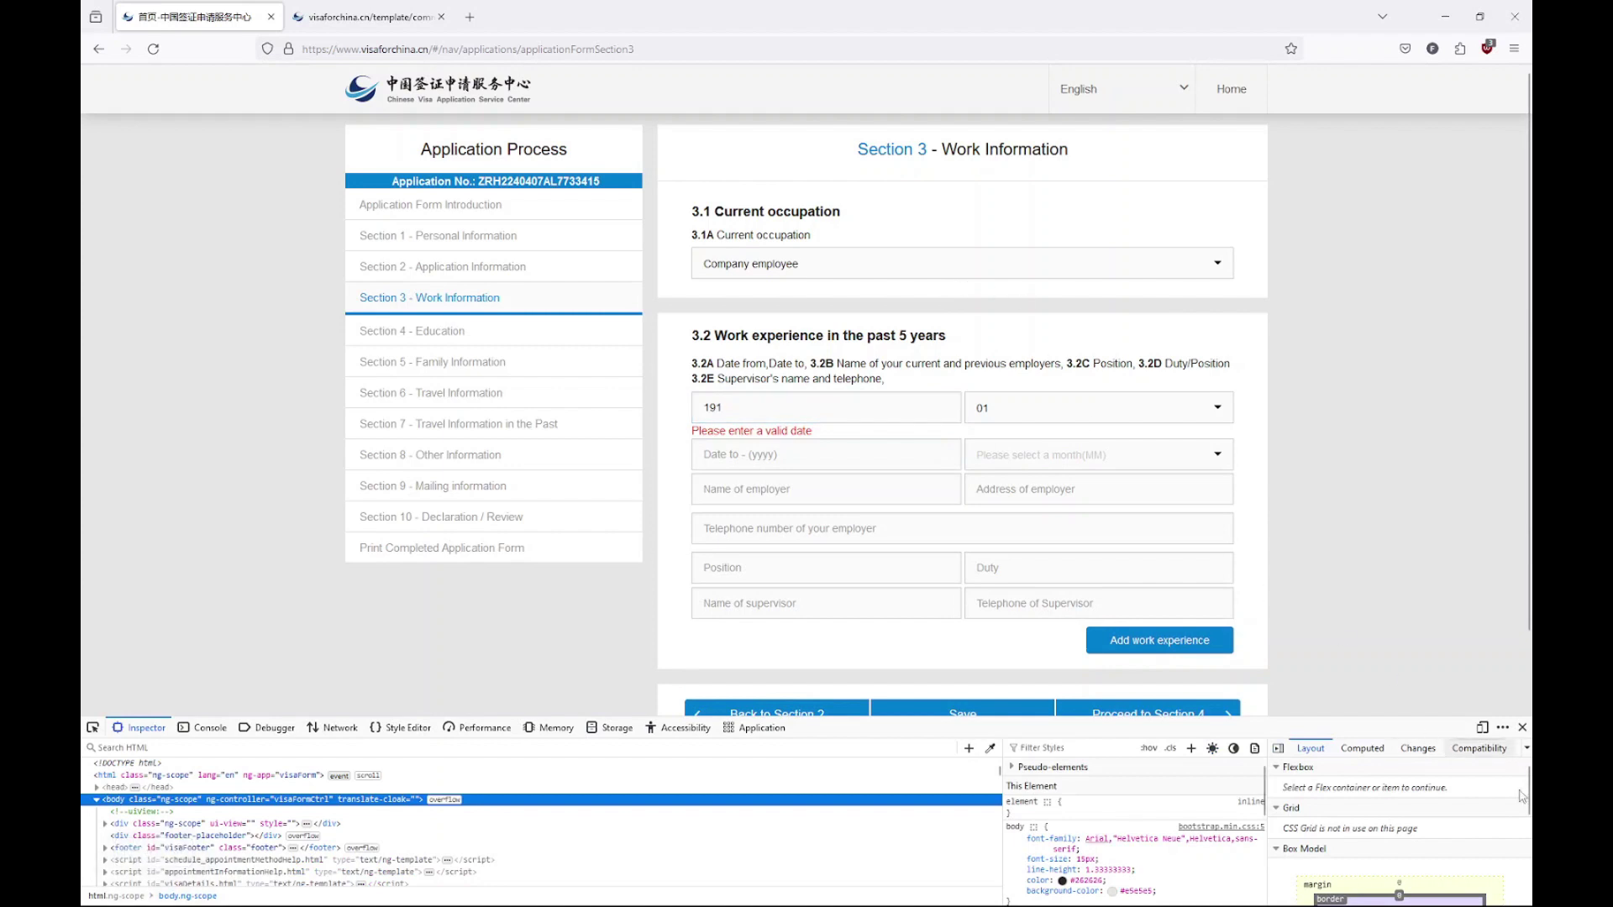
pyautogui.click(1522, 728)
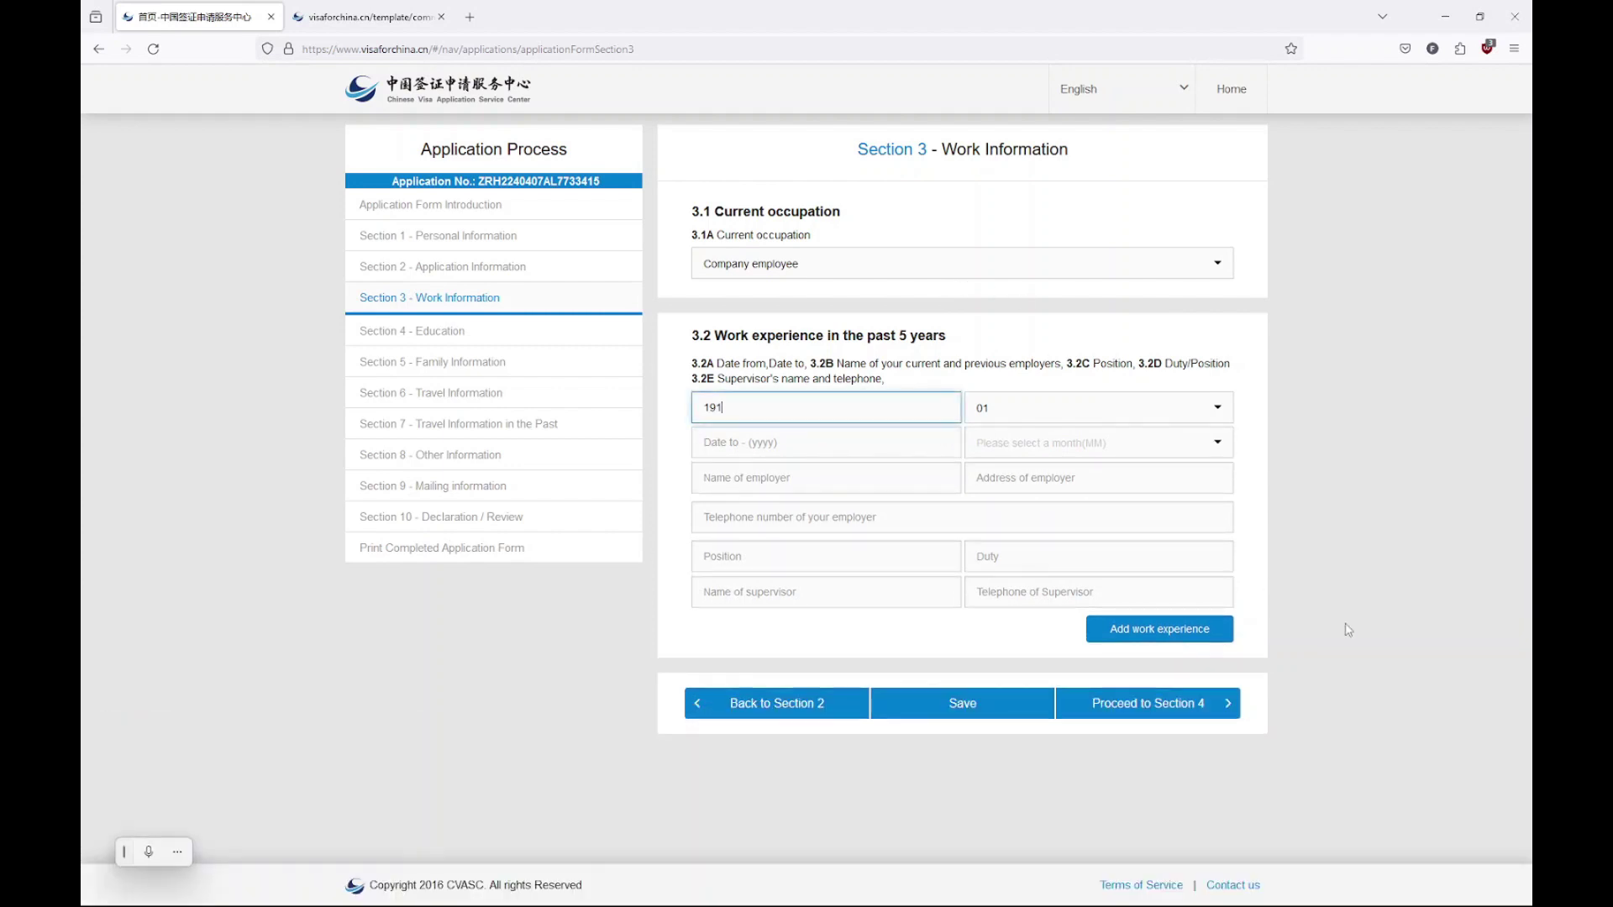
pyautogui.press('BackSpace')
pyautogui.write('90')
# Set the work end date to 2024-04 and enter employer 'Myself' with its address
pyautogui.click(771, 438)
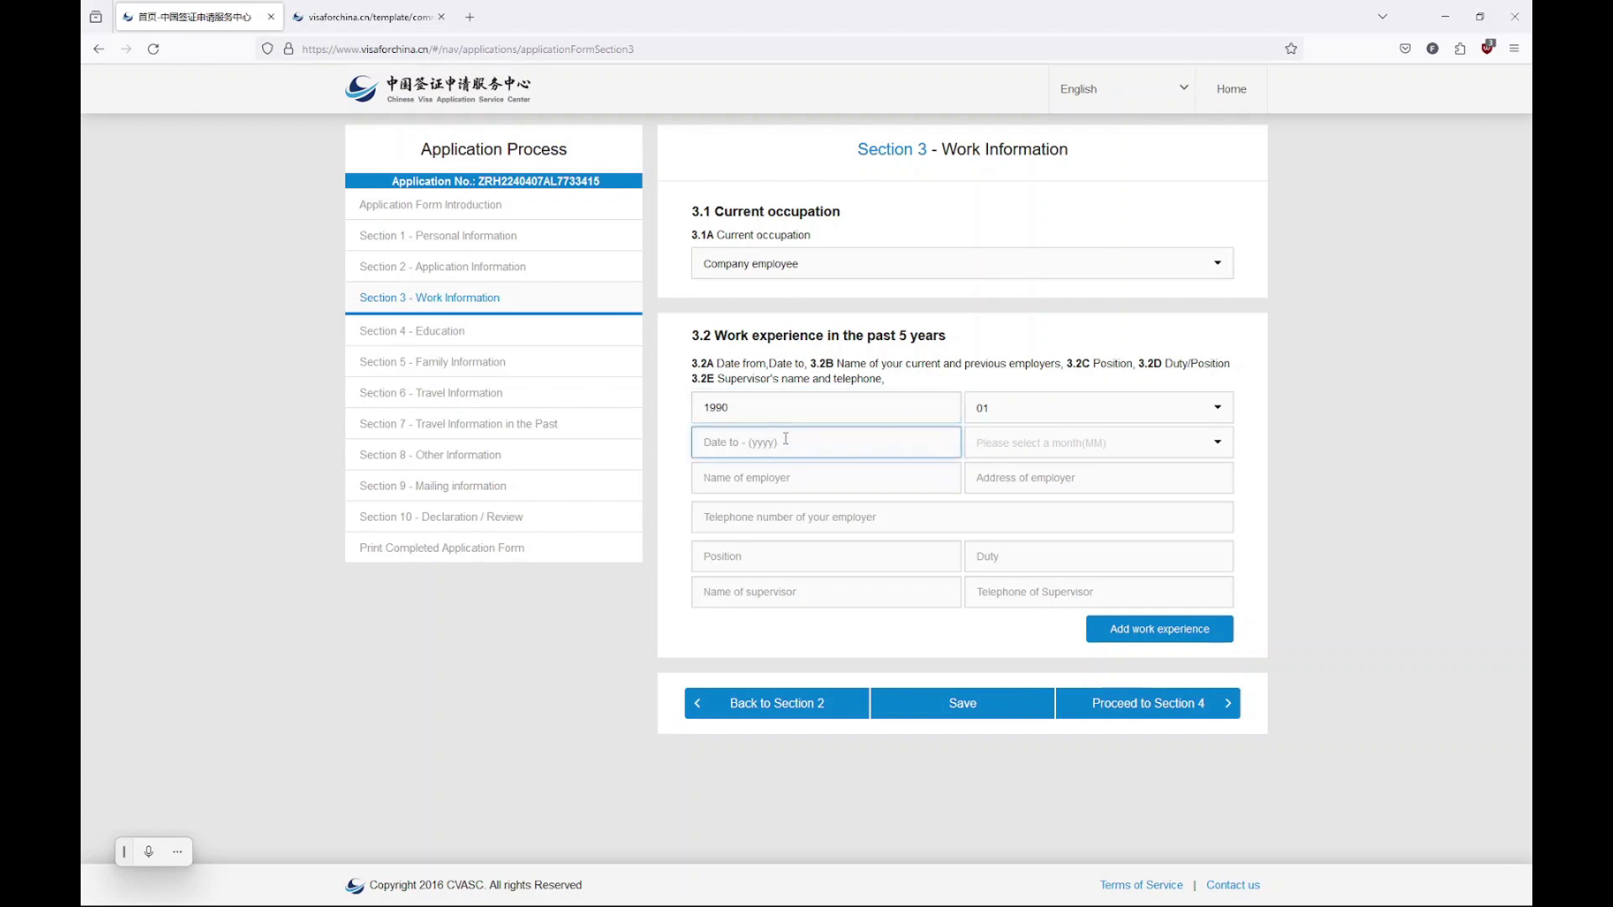
pyautogui.write('2024')
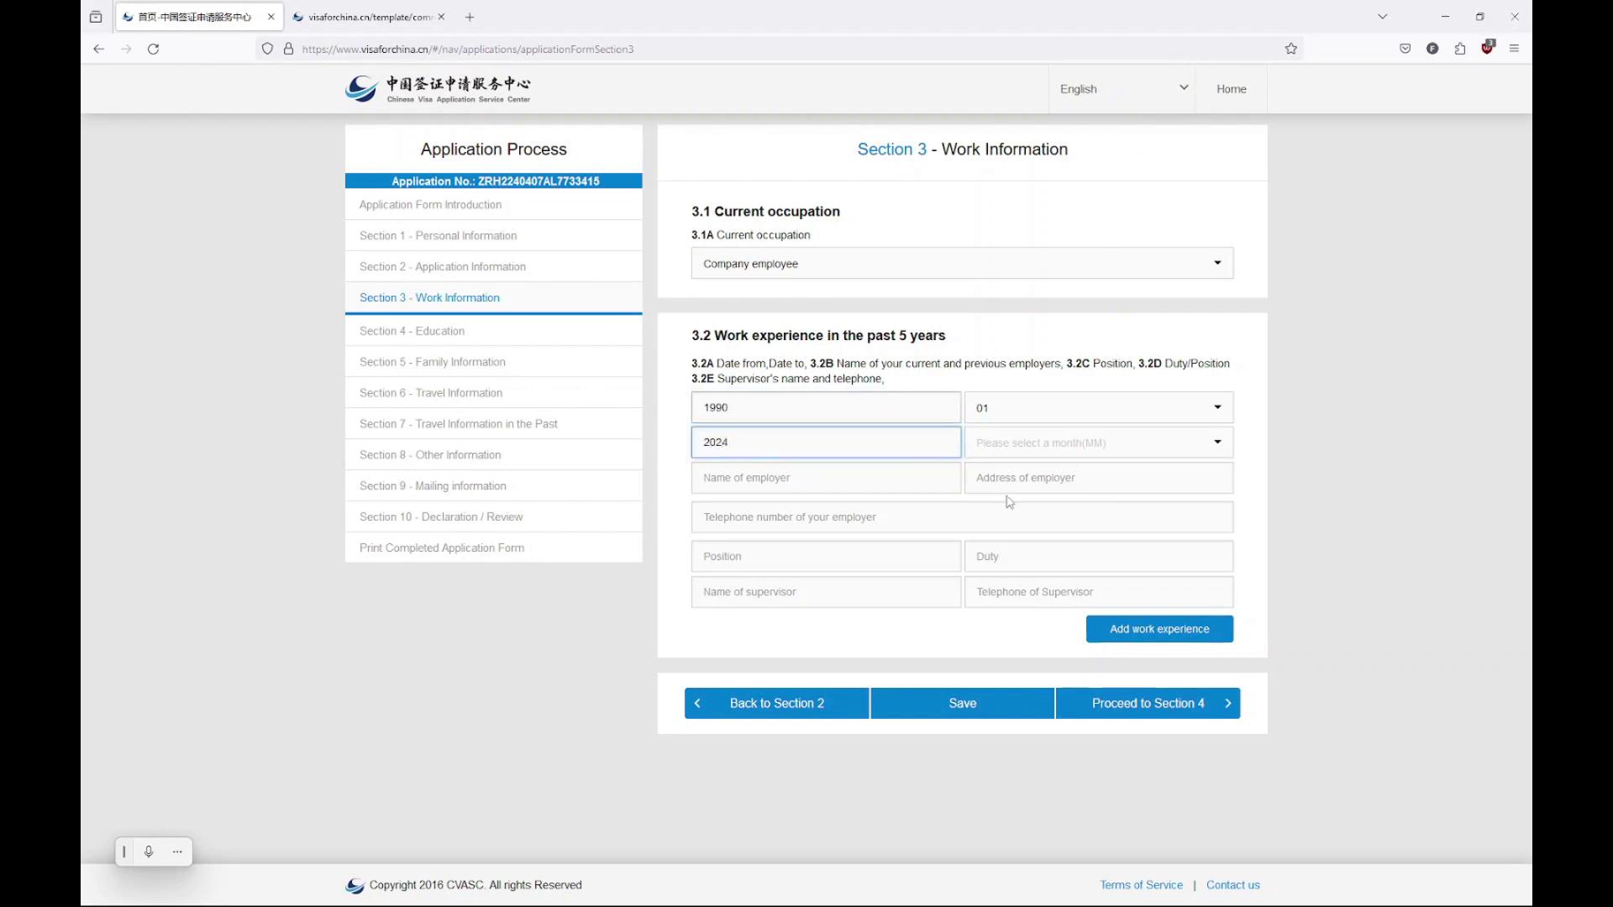
pyautogui.click(1046, 444)
pyautogui.click(1015, 535)
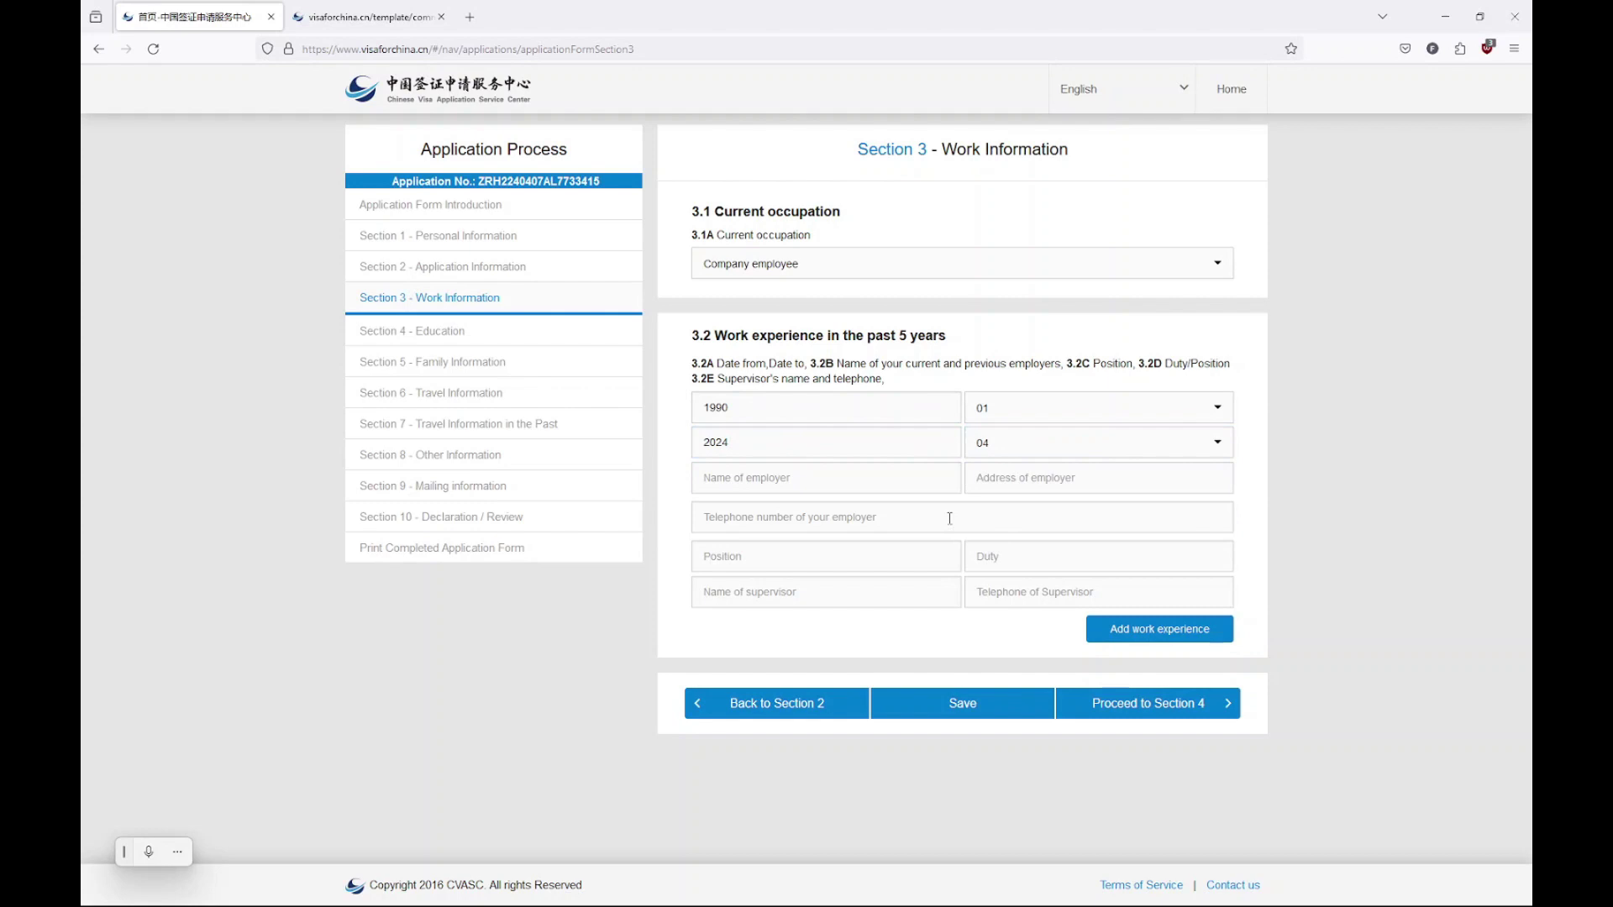
pyautogui.click(815, 481)
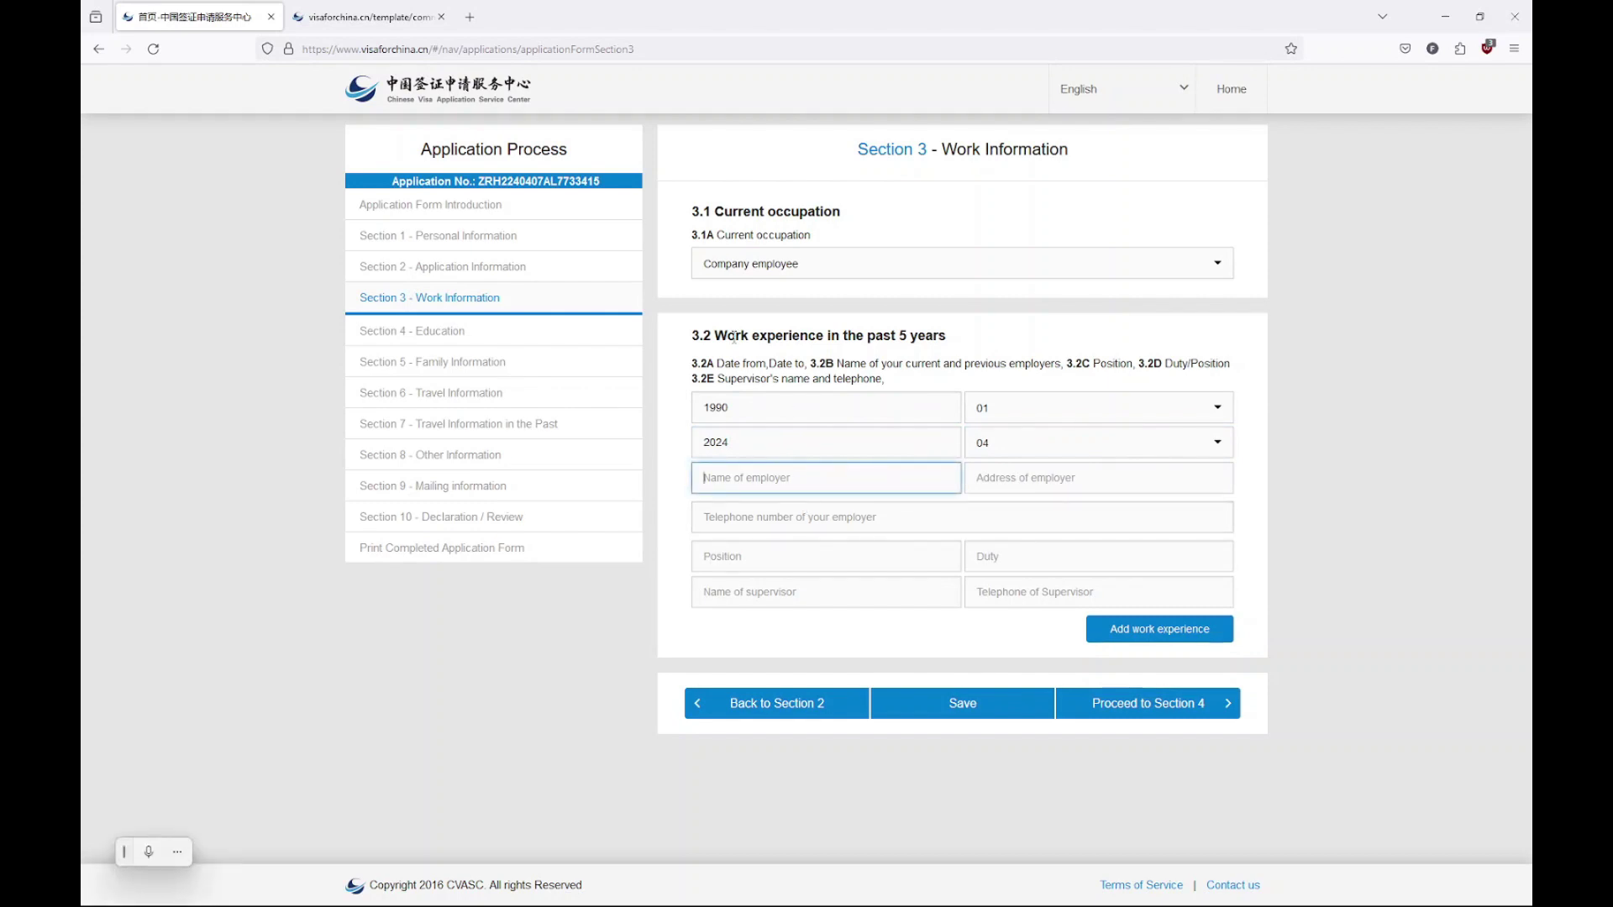
pyautogui.write('Myself')
pyautogui.click(1100, 480)
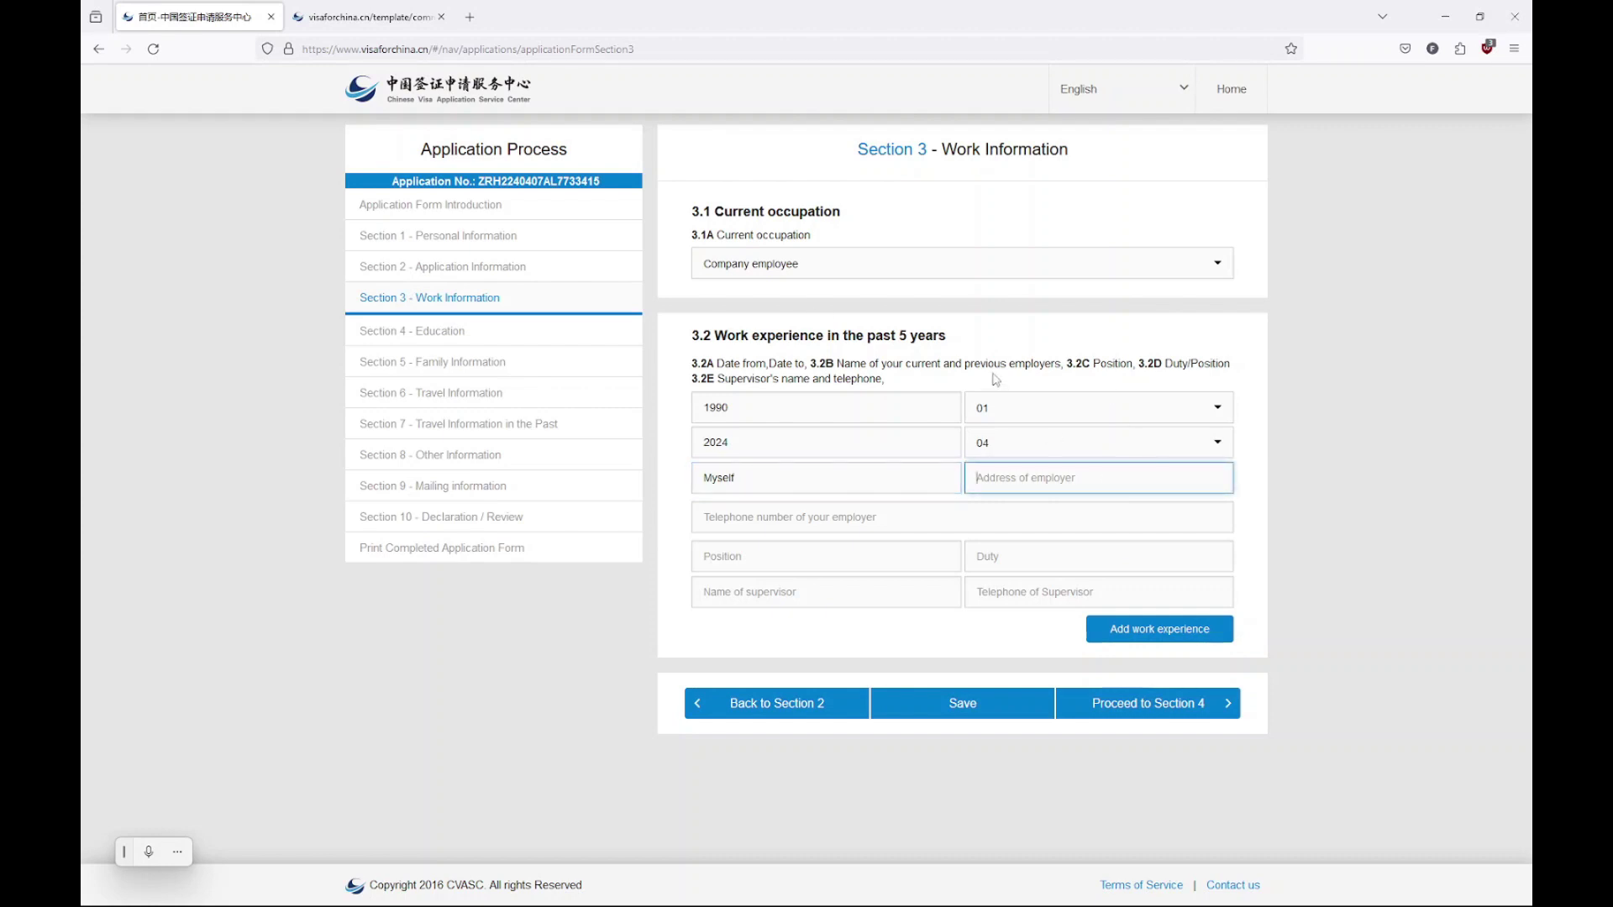
pyautogui.write('Road to my inner path')
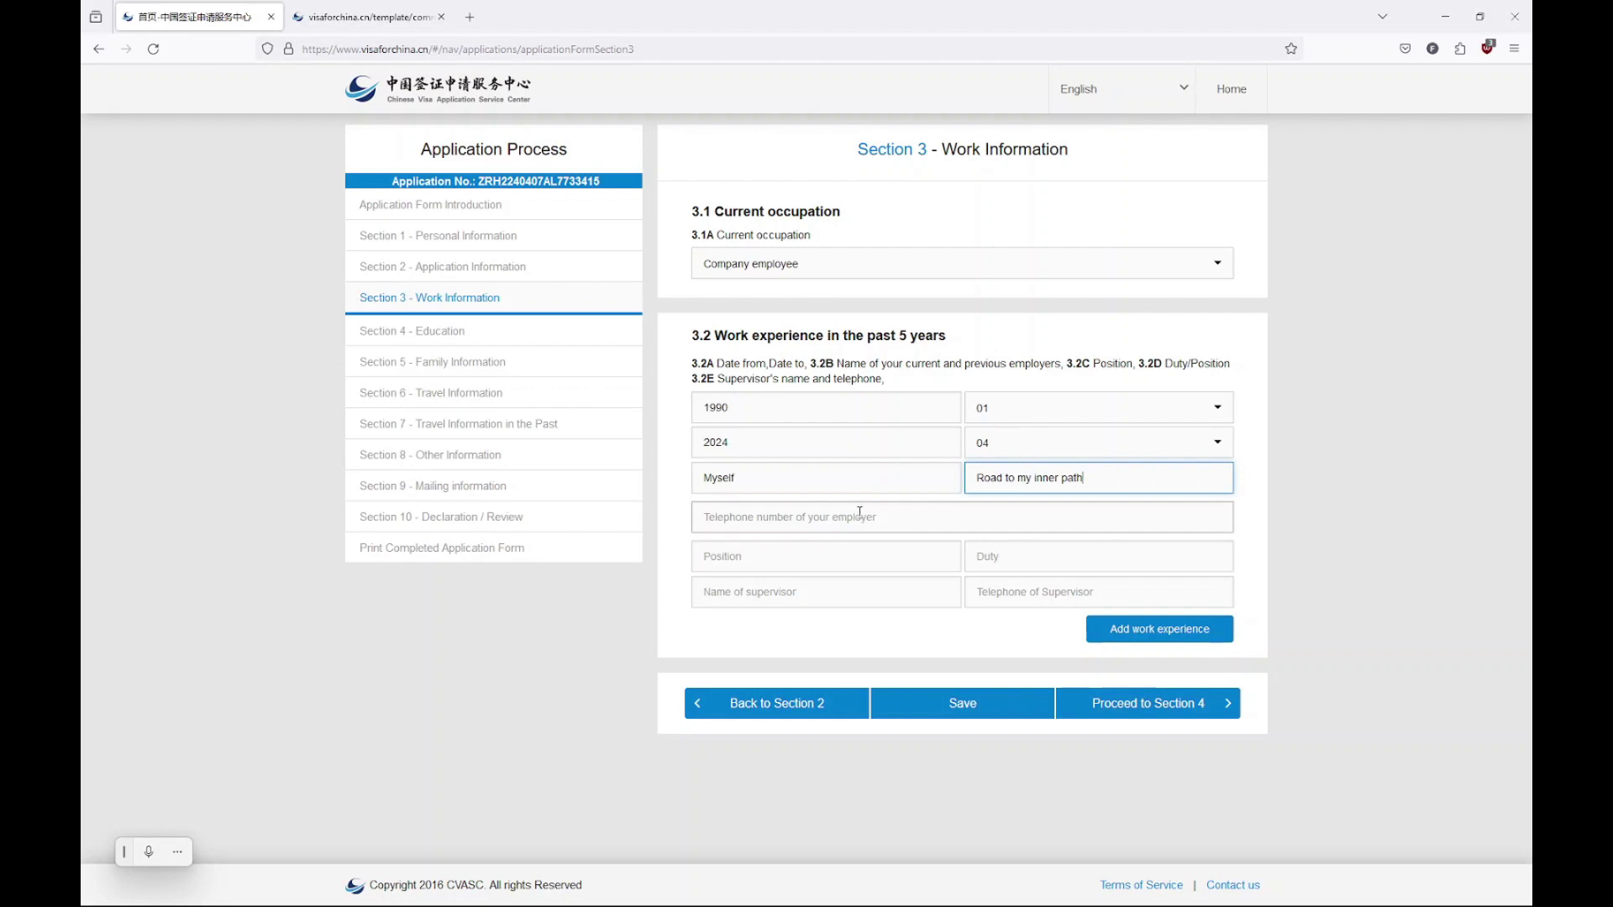
# Enter the employer's telephone, position 'Chief Human' and duty 'Livina'
pyautogui.click(857, 515)
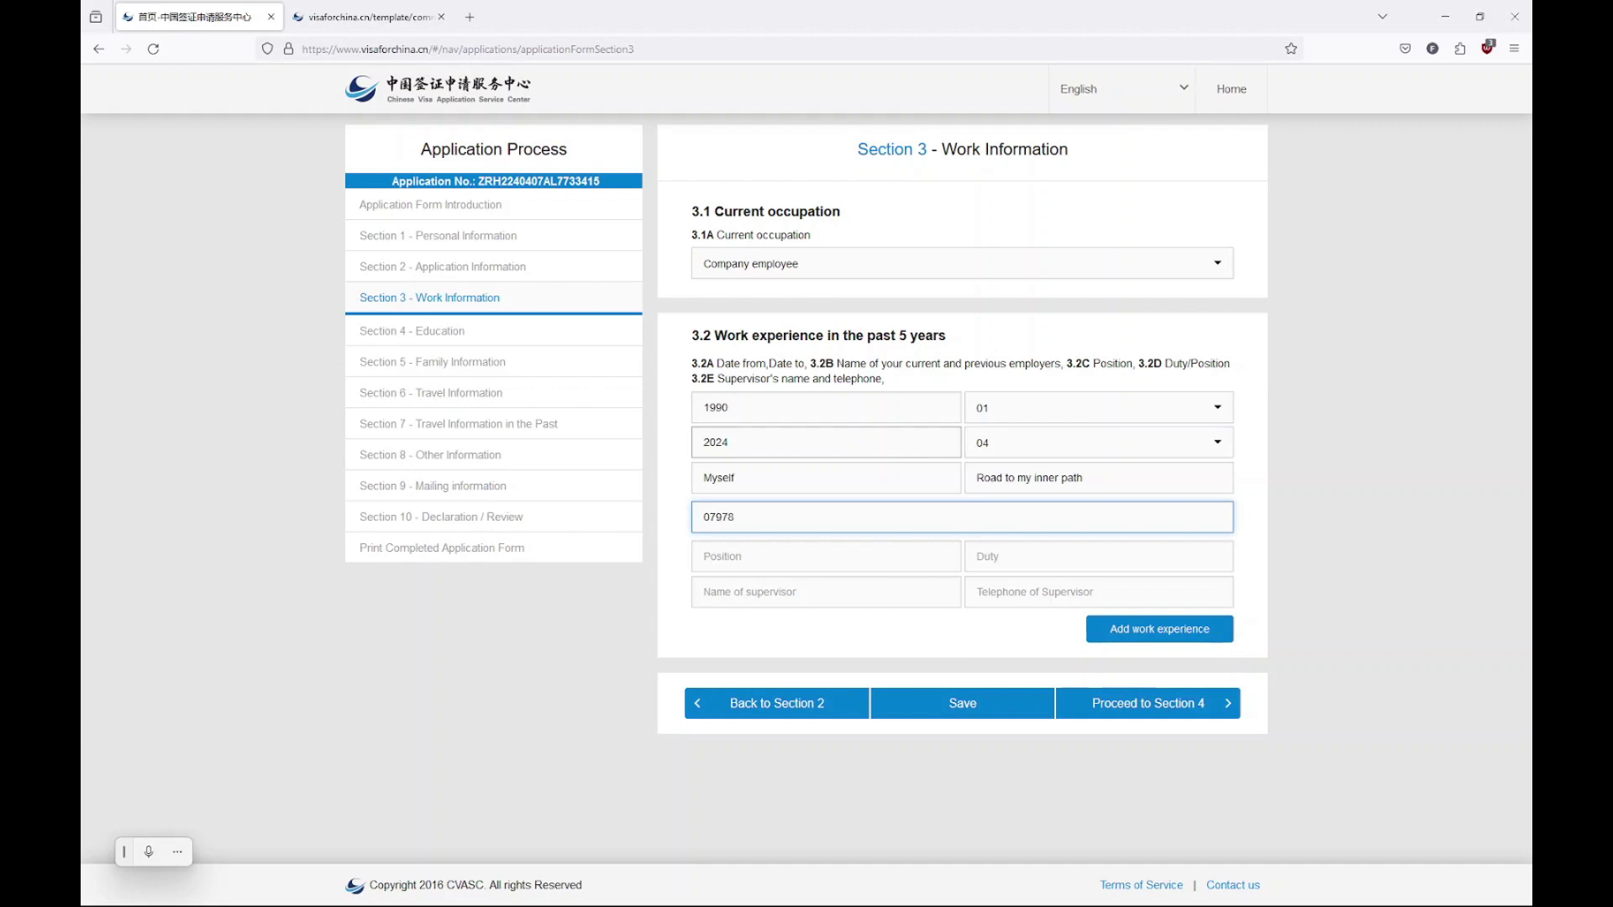
pyautogui.click(779, 565)
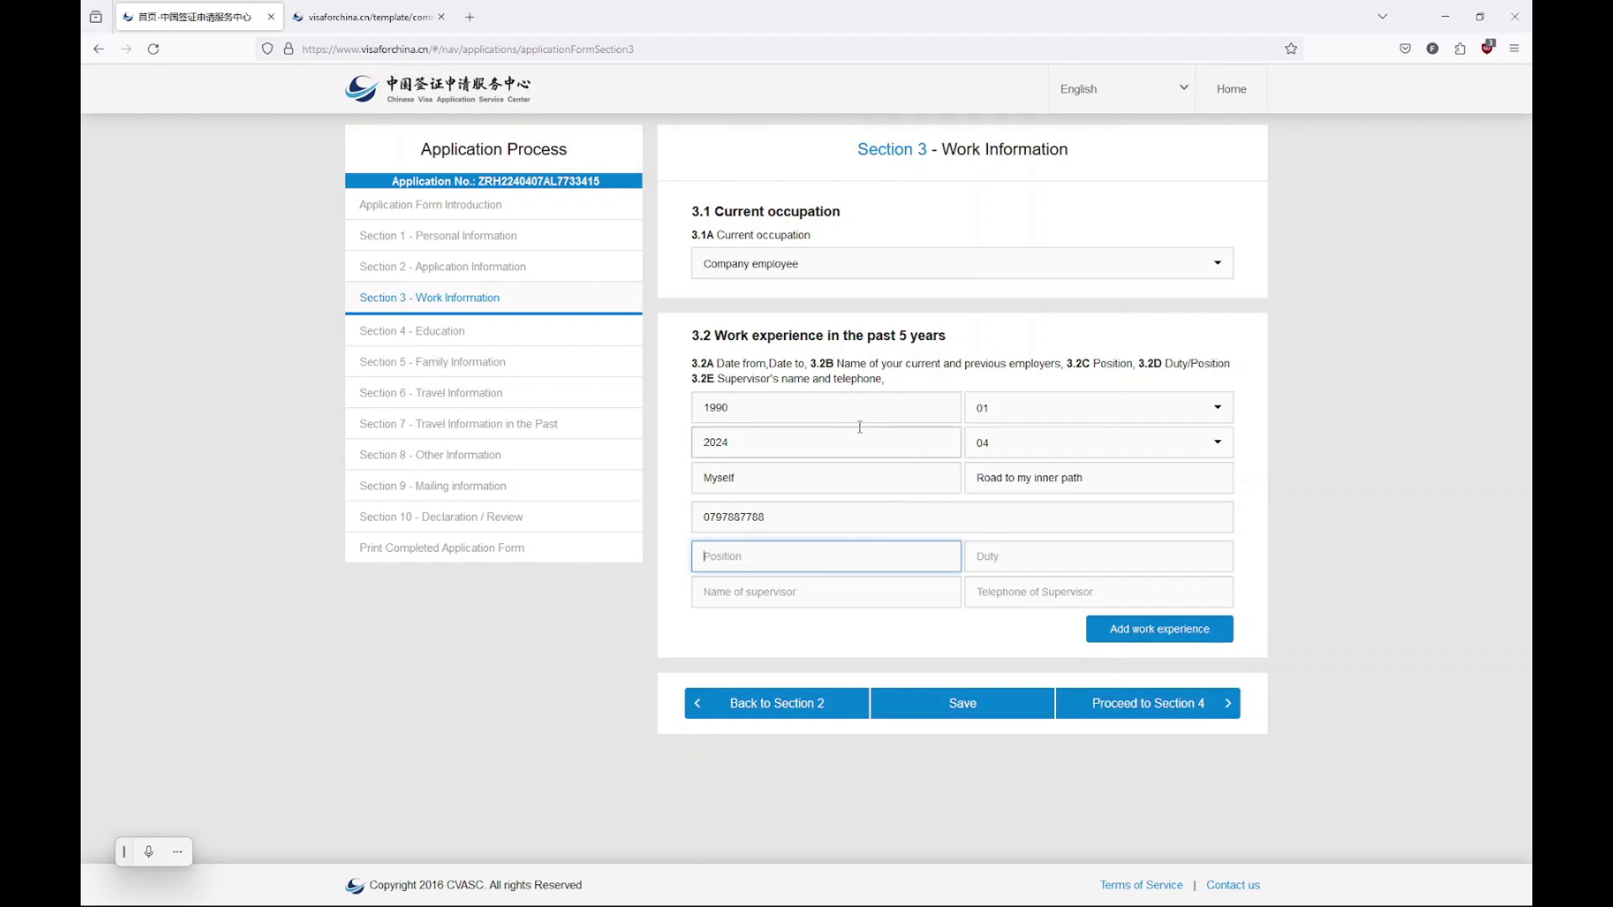
pyautogui.write('Chief Human')
pyautogui.click(1103, 563)
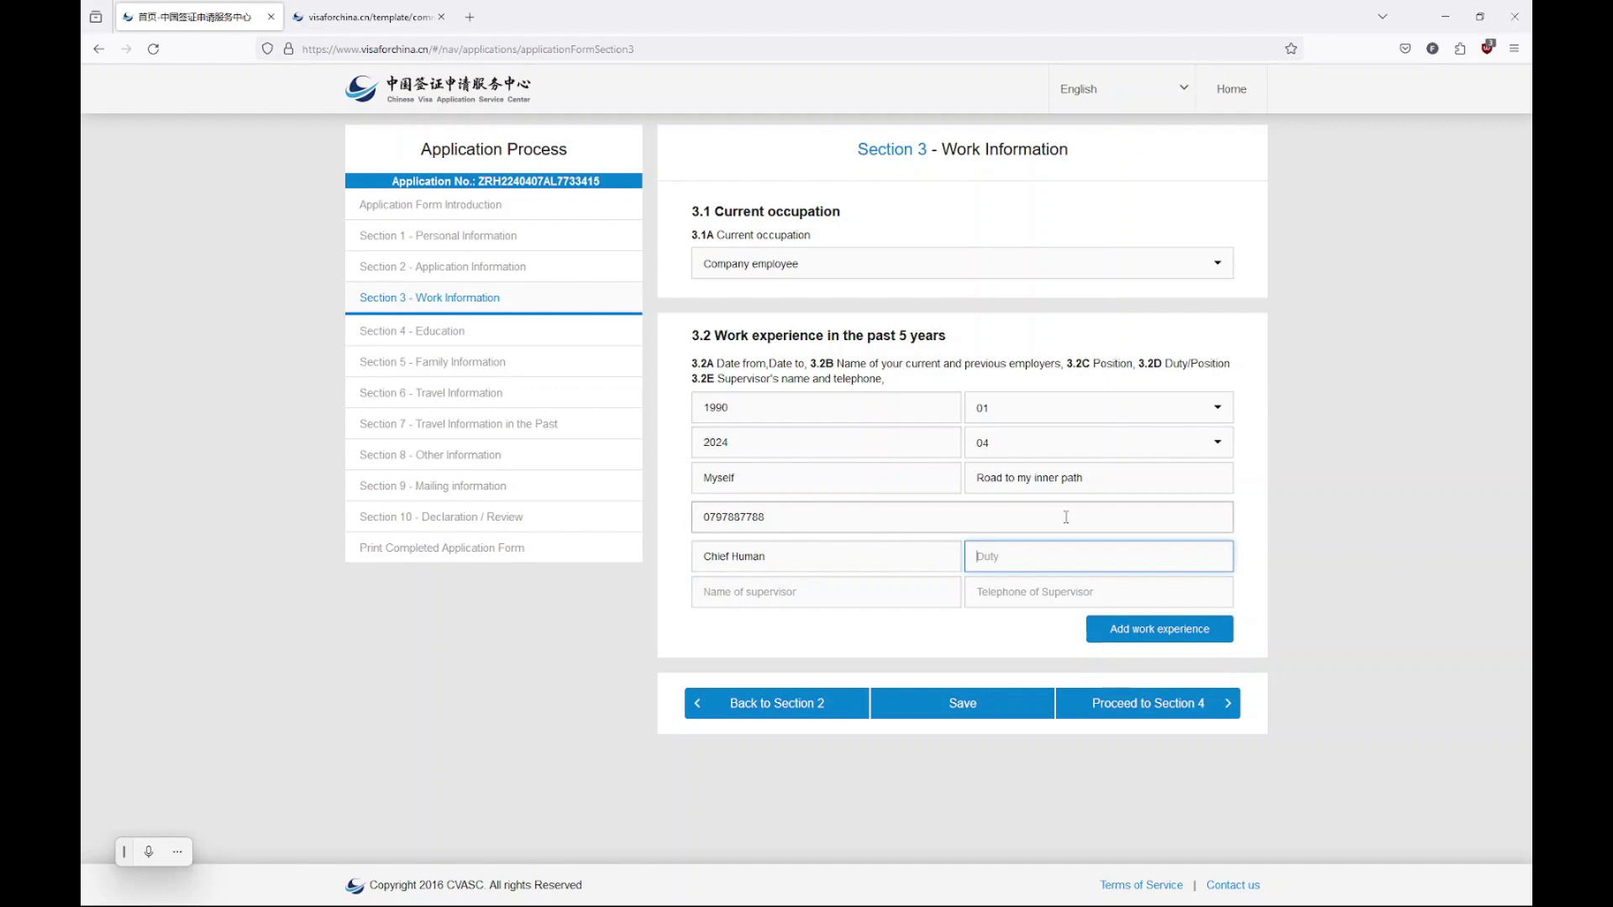
pyautogui.write('Livina')
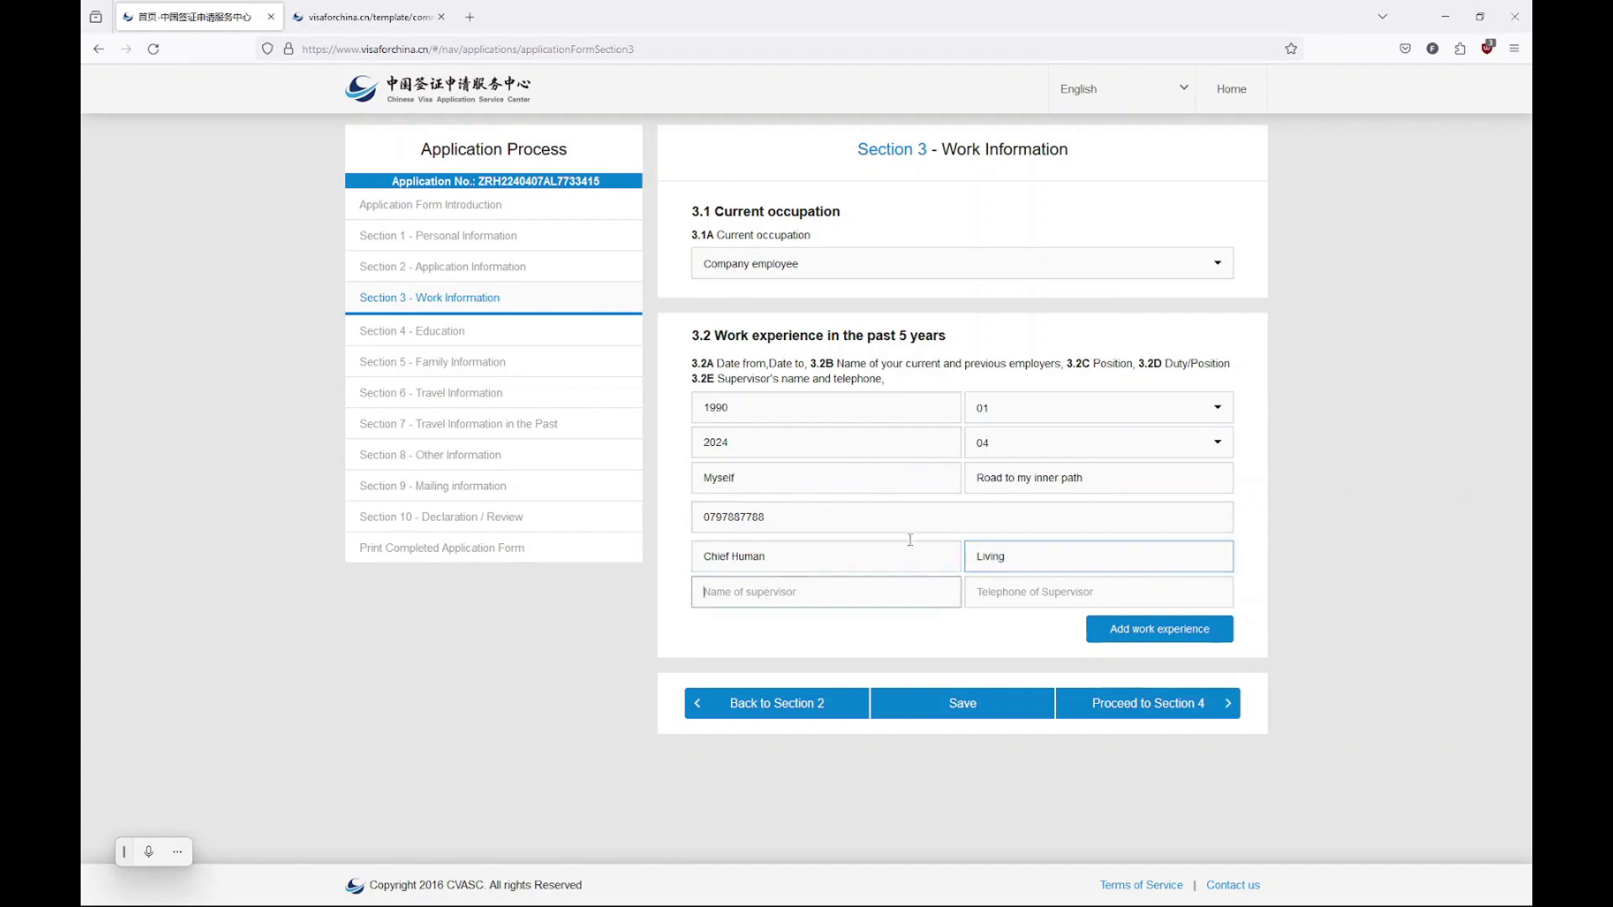
# Enter the supervisor's name and telephone number, correcting the wrong ending digits
pyautogui.click(756, 592)
pyautogui.write('My ')
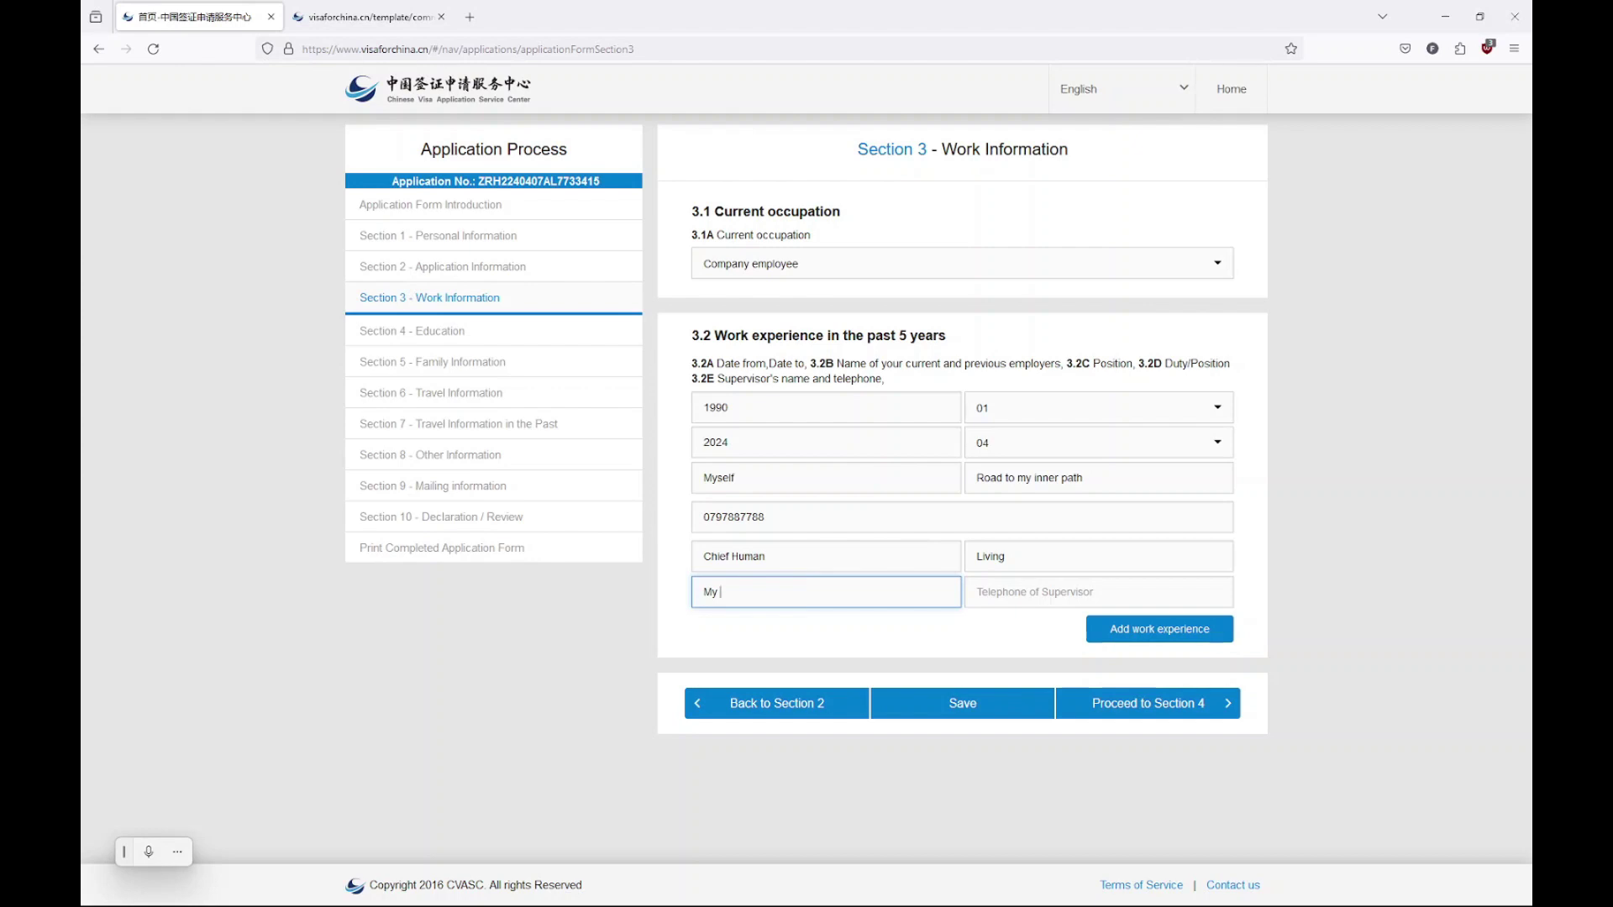
pyautogui.write('Mother, the Queen')
pyautogui.press('Tab')
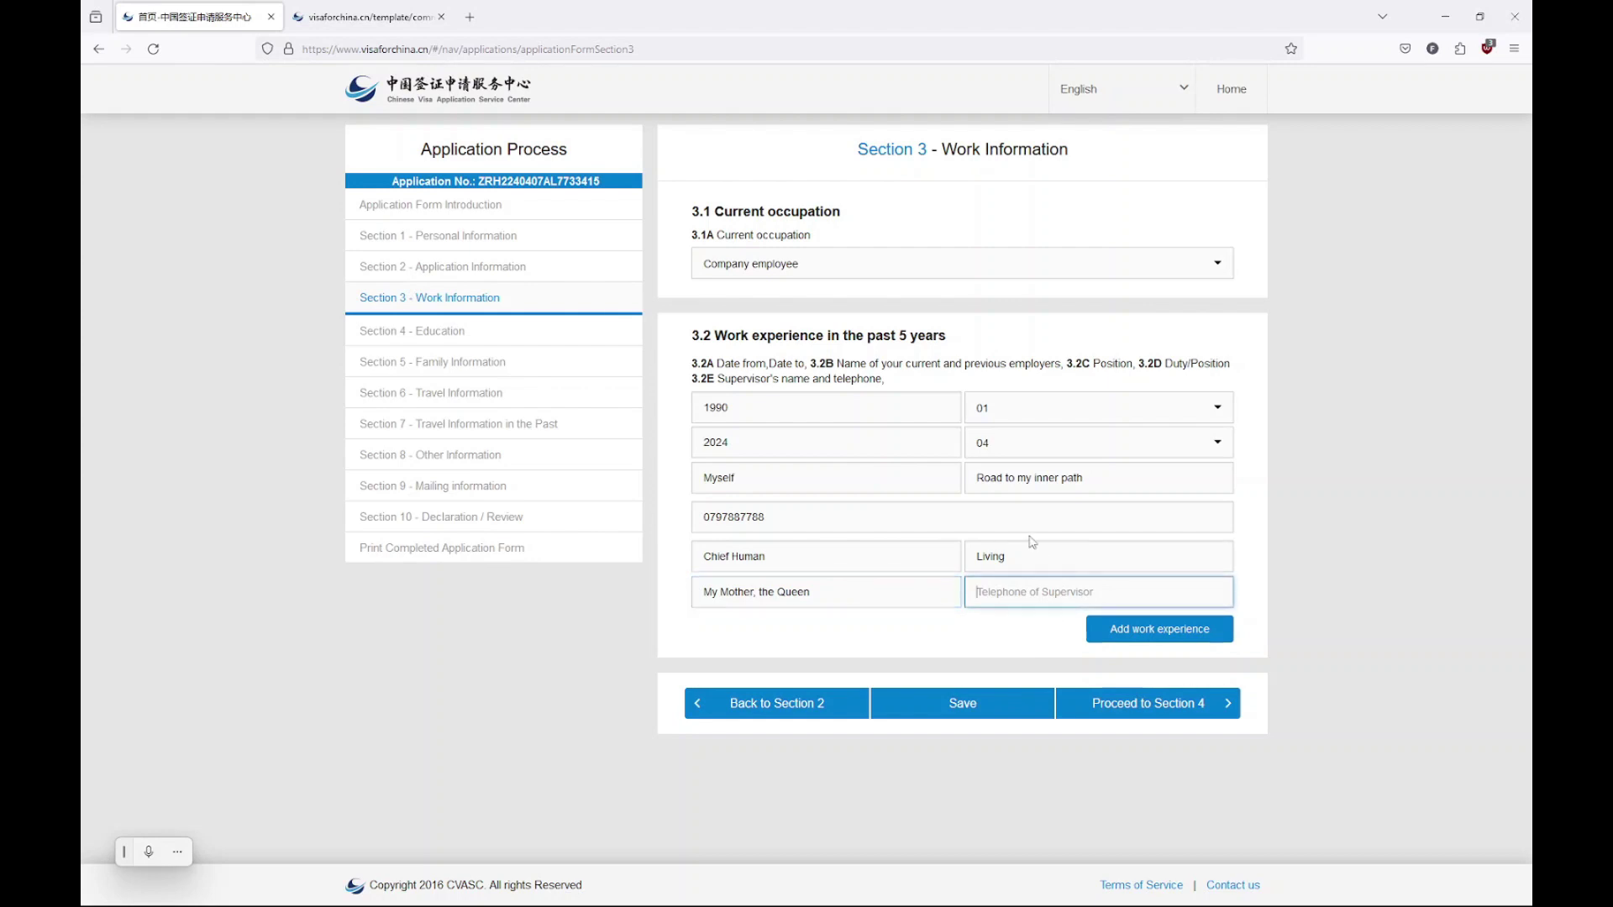
pyautogui.moveTo(1017, 591); pyautogui.dragTo(994, 592)
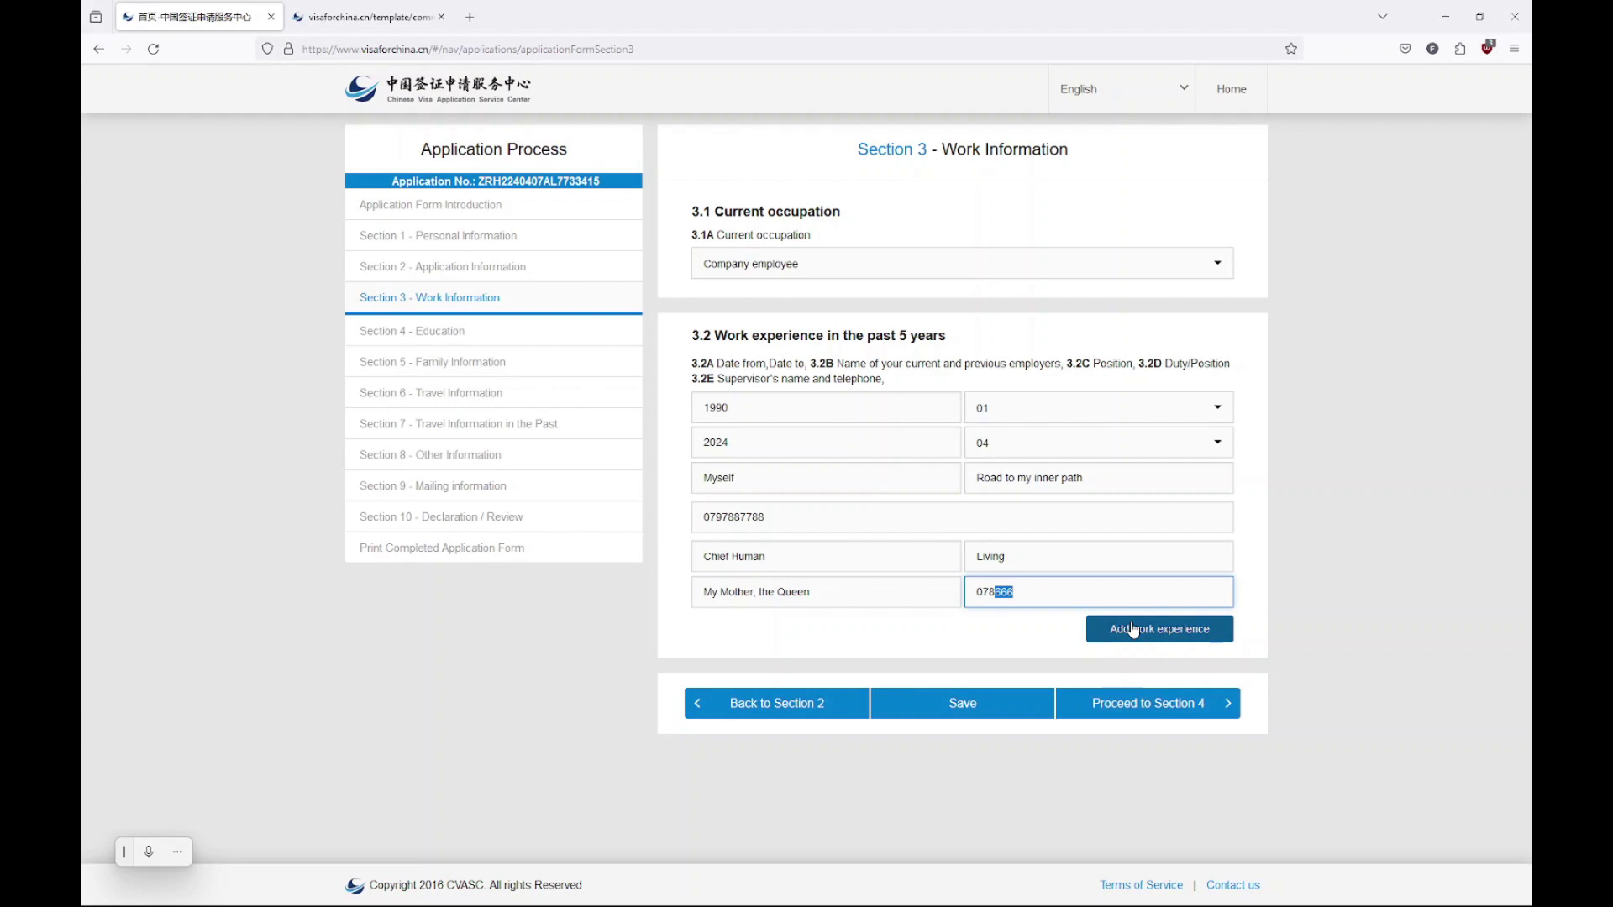
# In Section 4, enter University of Humanity as the institution with High school as the degree level
pyautogui.click(1144, 708)
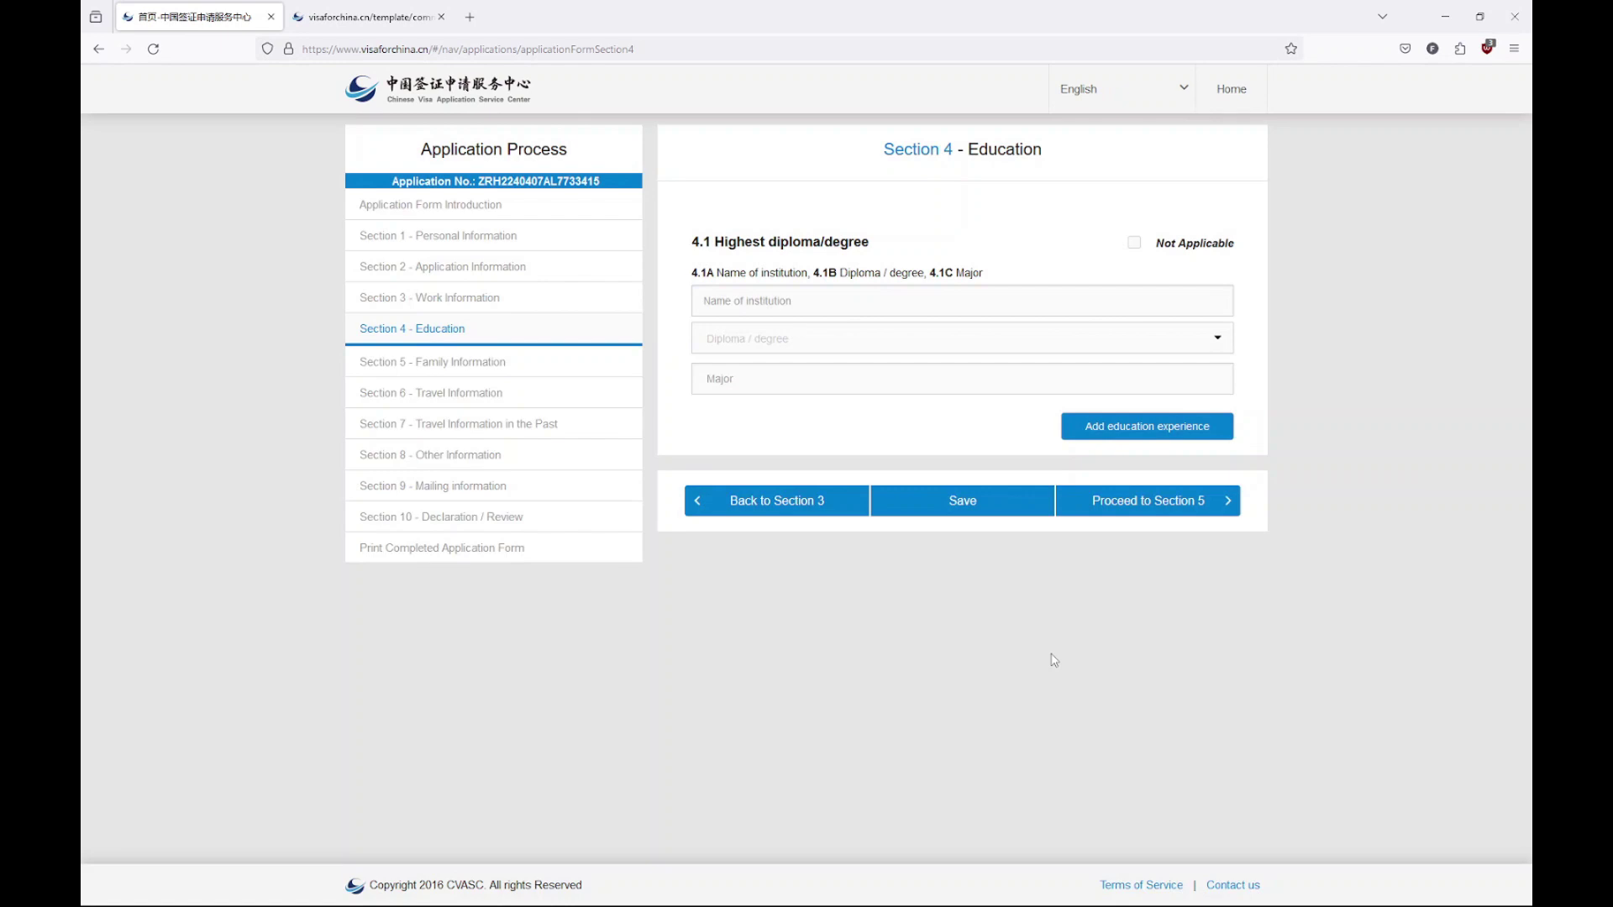
pyautogui.click(864, 292)
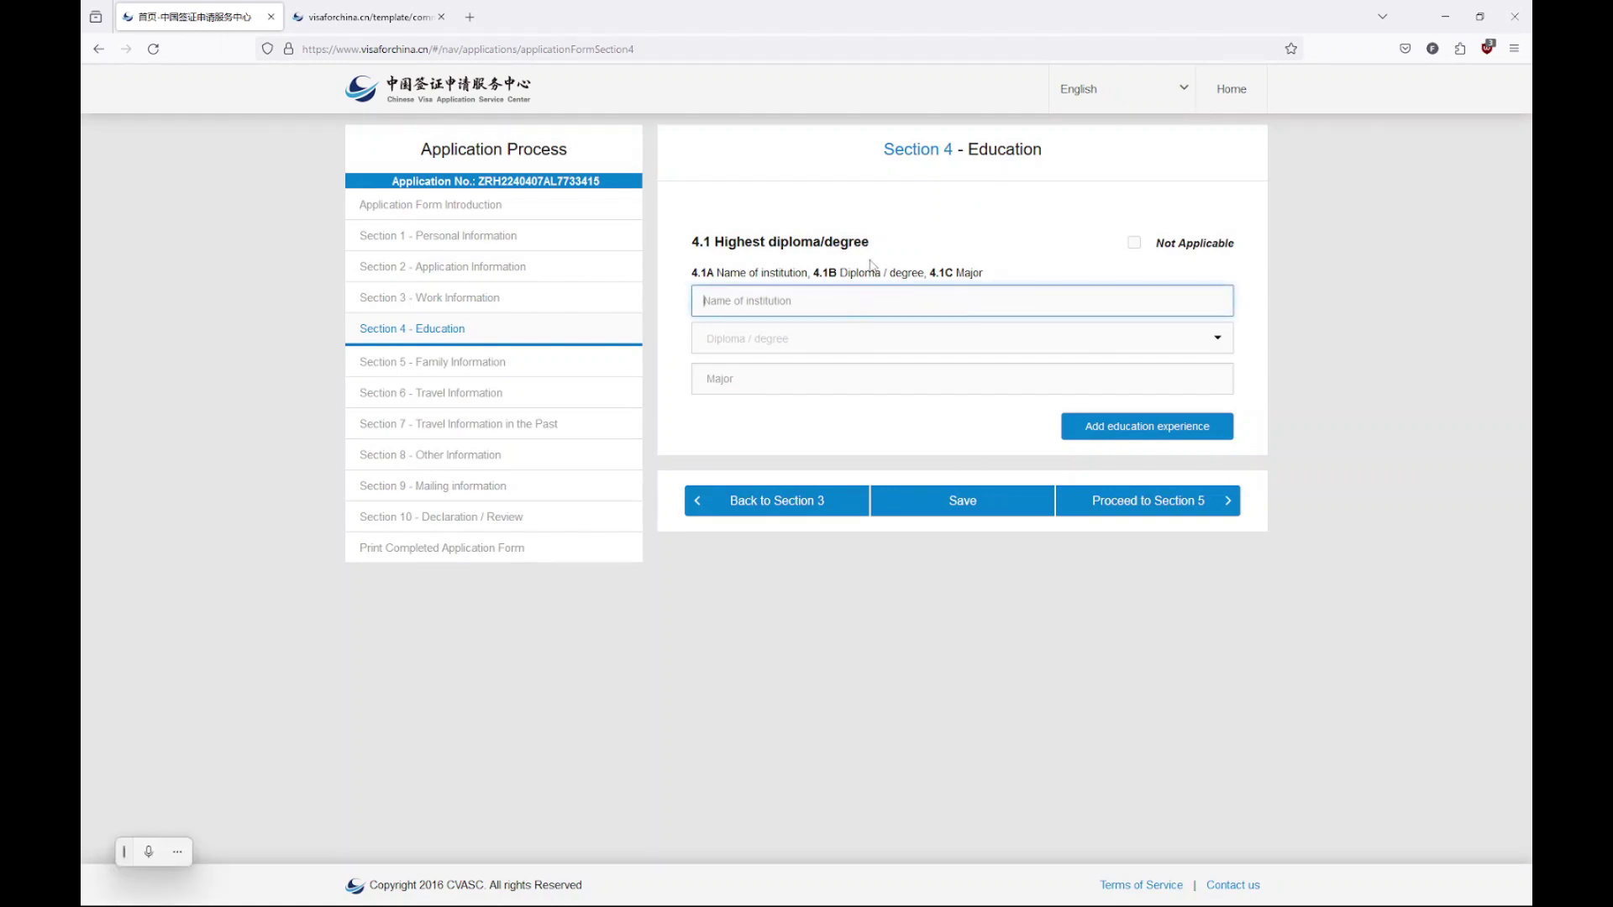
pyautogui.write('University of Humanity')
pyautogui.click(787, 343)
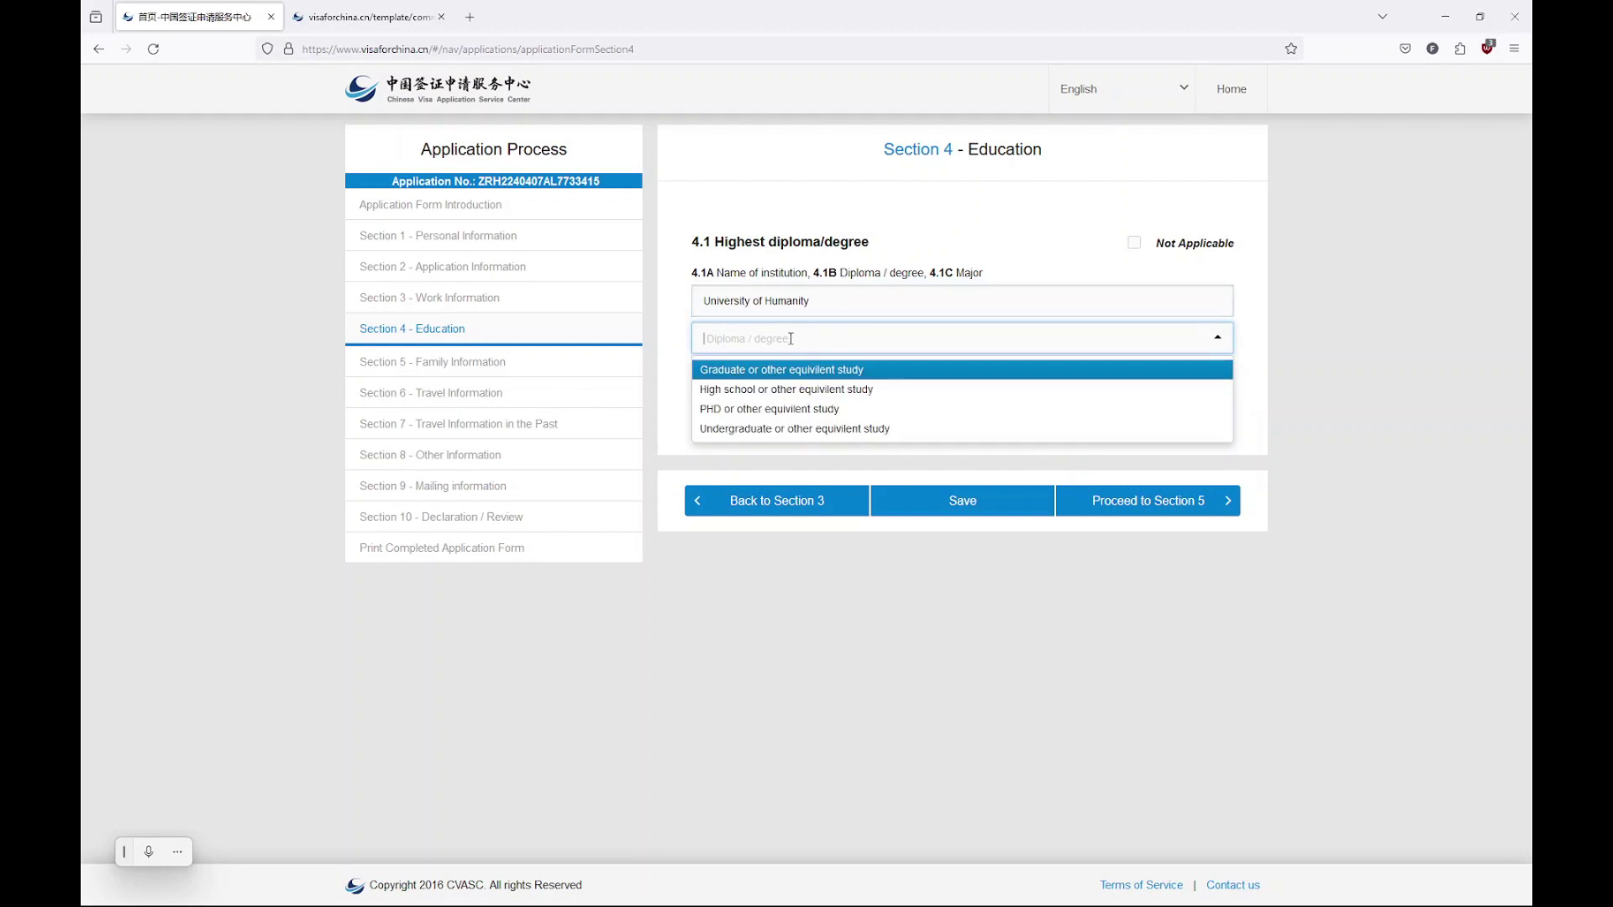
pyautogui.click(845, 390)
# Enter Surviving as the major, replacing Living, and continue to Section 5
pyautogui.click(838, 379)
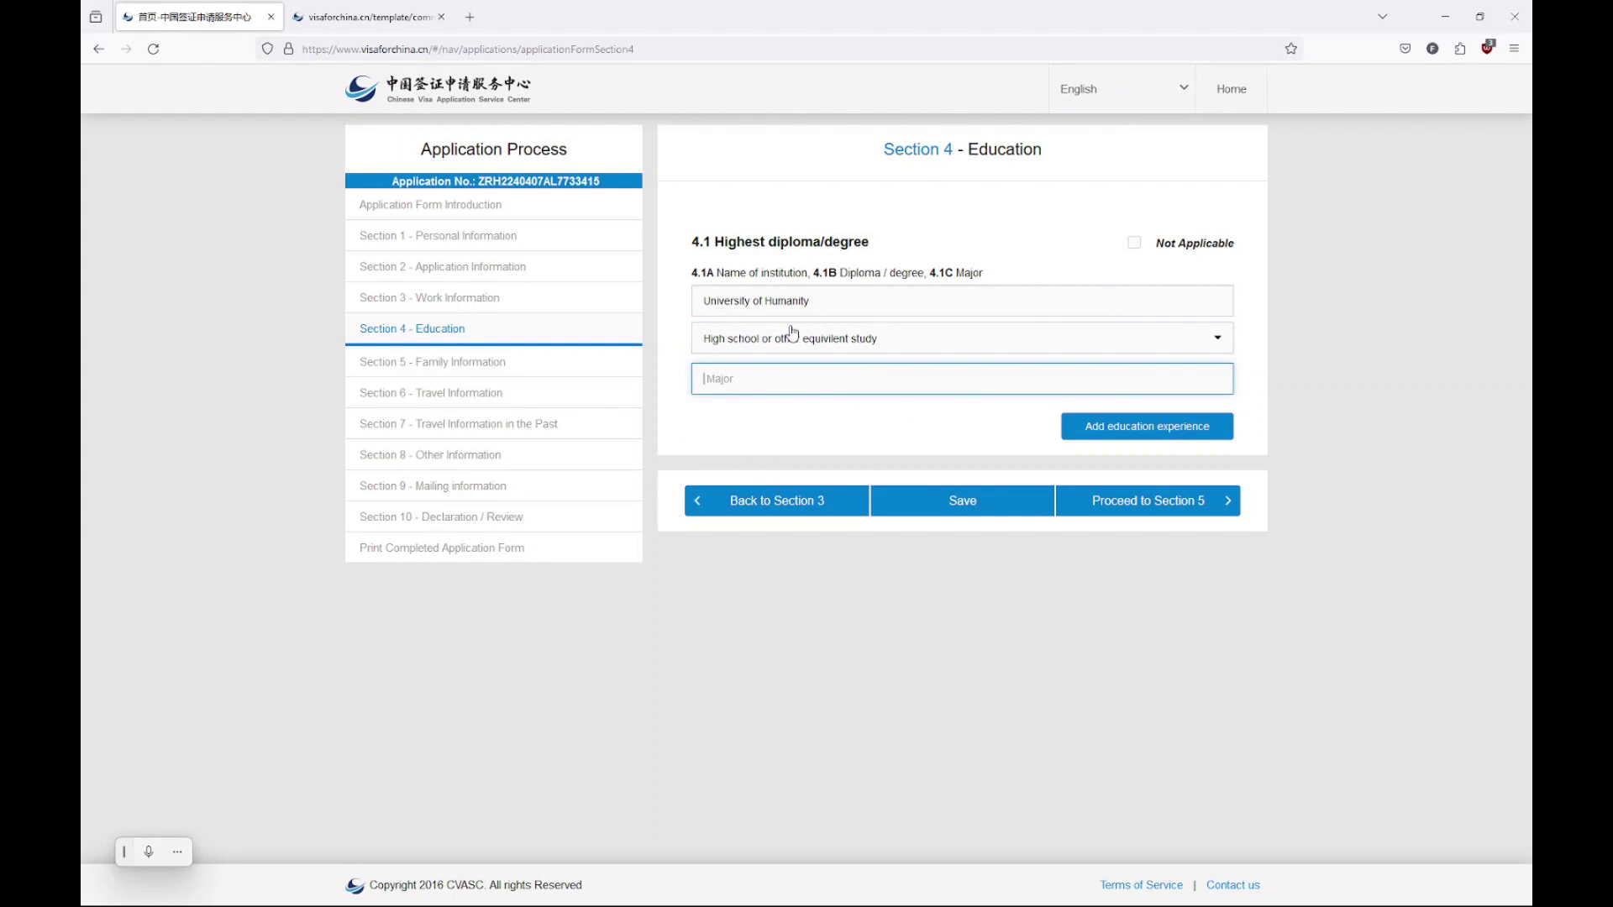
pyautogui.write('Living')
pyautogui.moveTo(815, 375); pyautogui.dragTo(664, 359)
pyautogui.write('Surviving')
pyautogui.click(1187, 502)
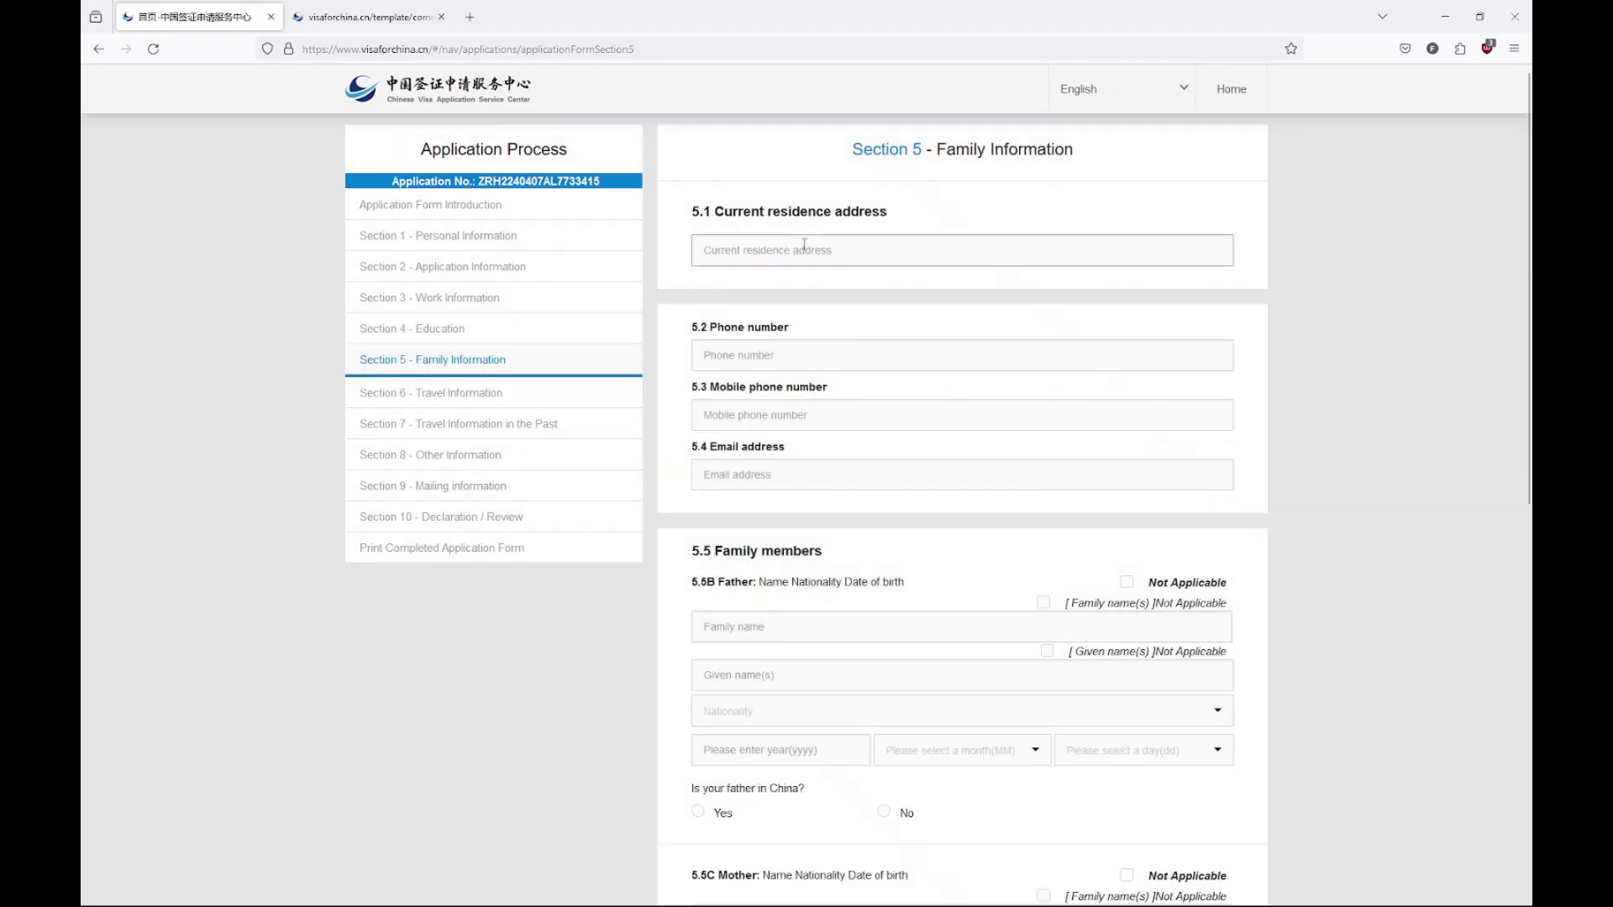
# Enter Zurich as the current residence address and fill in the phone number
pyautogui.click(804, 249)
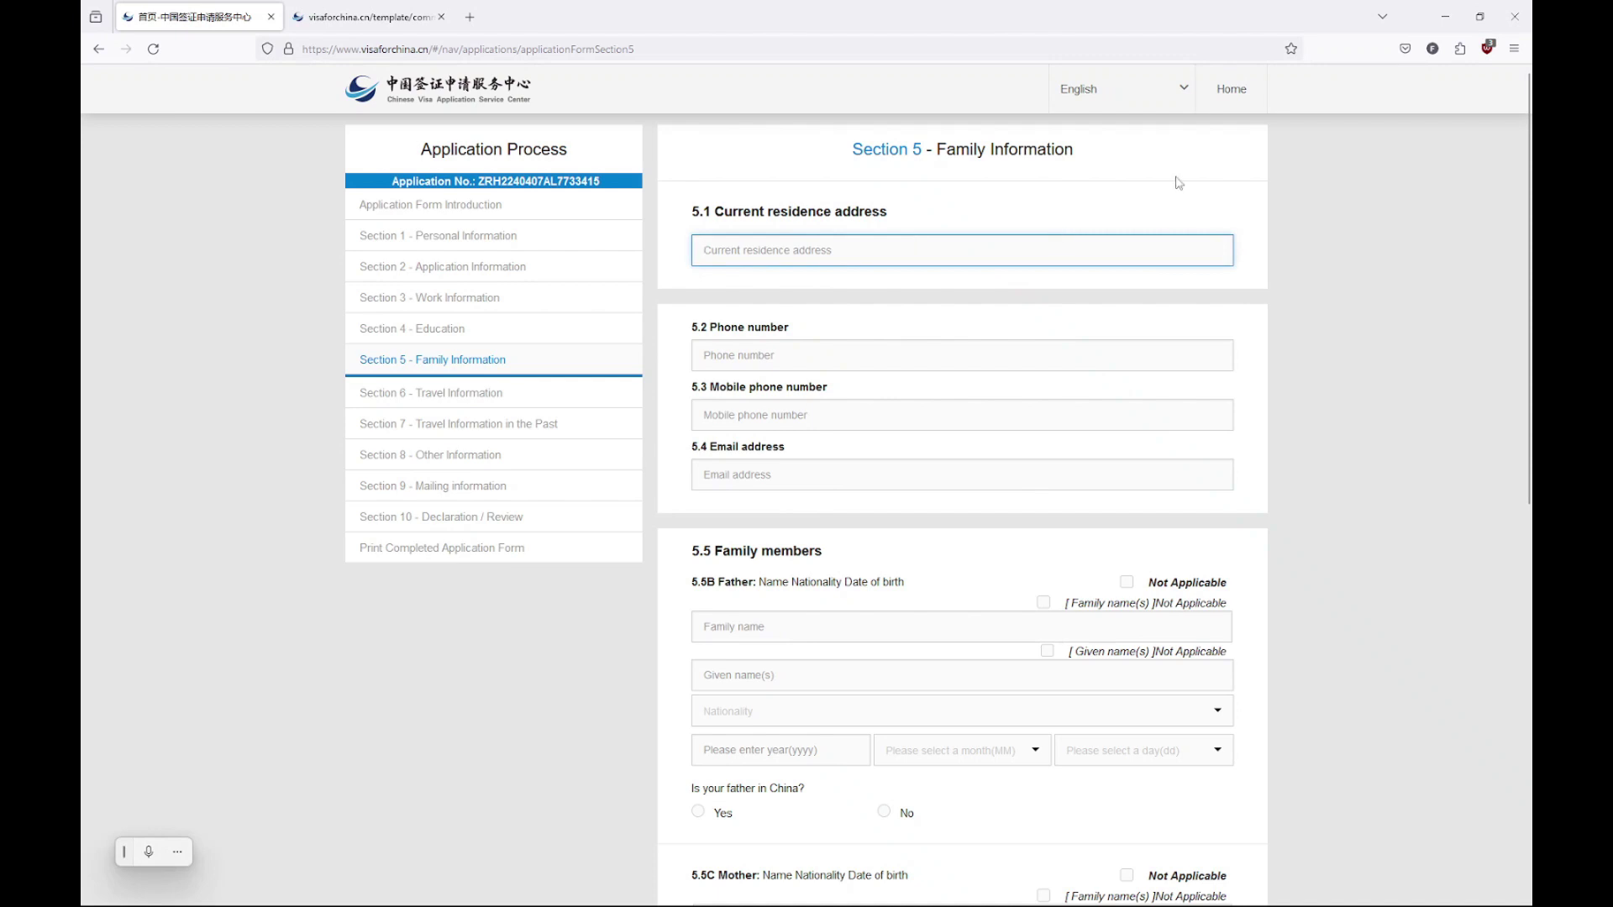
pyautogui.write('Zurich')
pyautogui.click(899, 354)
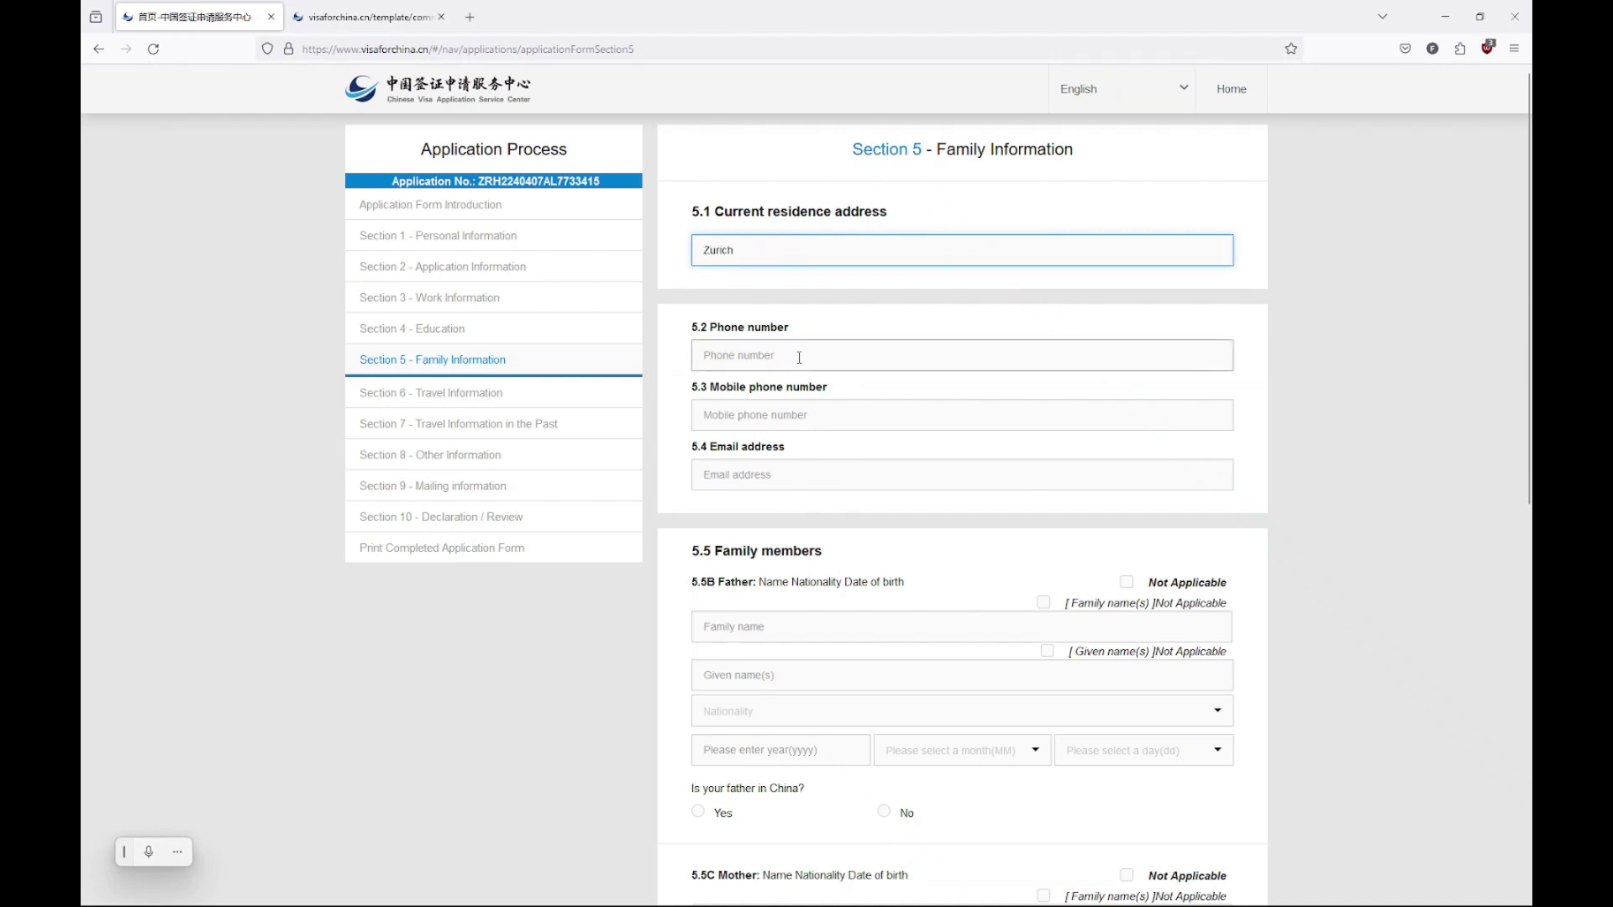
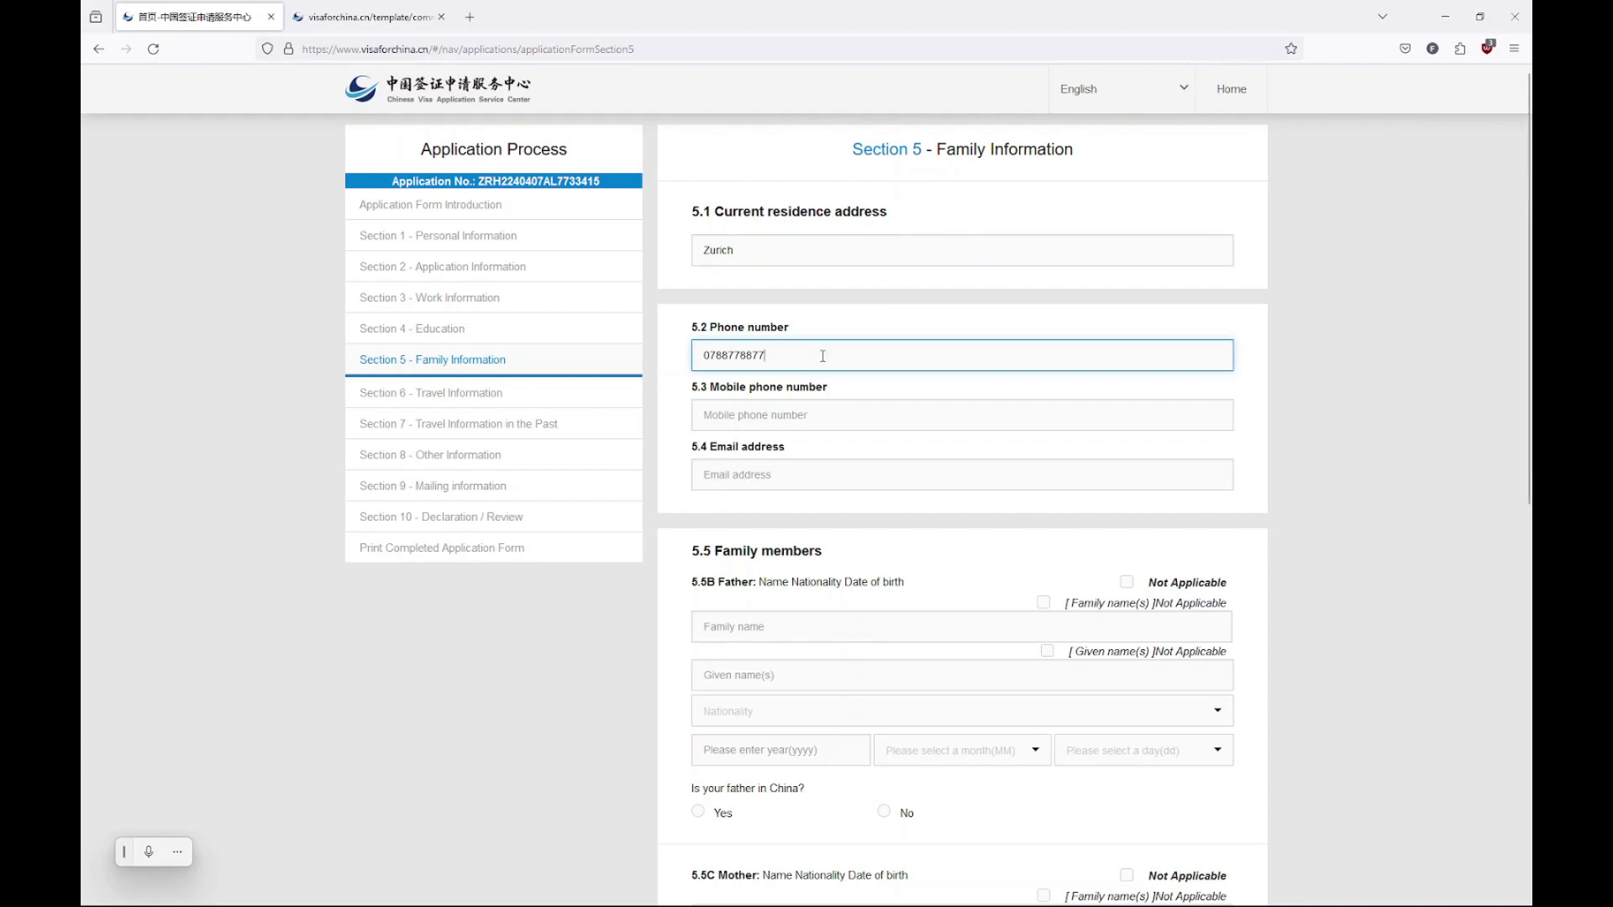
# Copy the phone number into the Mobile phone field and type the e-mail address
pyautogui.moveTo(821, 353); pyautogui.dragTo(645, 344)
pyautogui.hotkey('ctrl', 'c')
pyautogui.click(736, 418)
pyautogui.hotkey('ctrl', 'v')
pyautogui.click(745, 473)
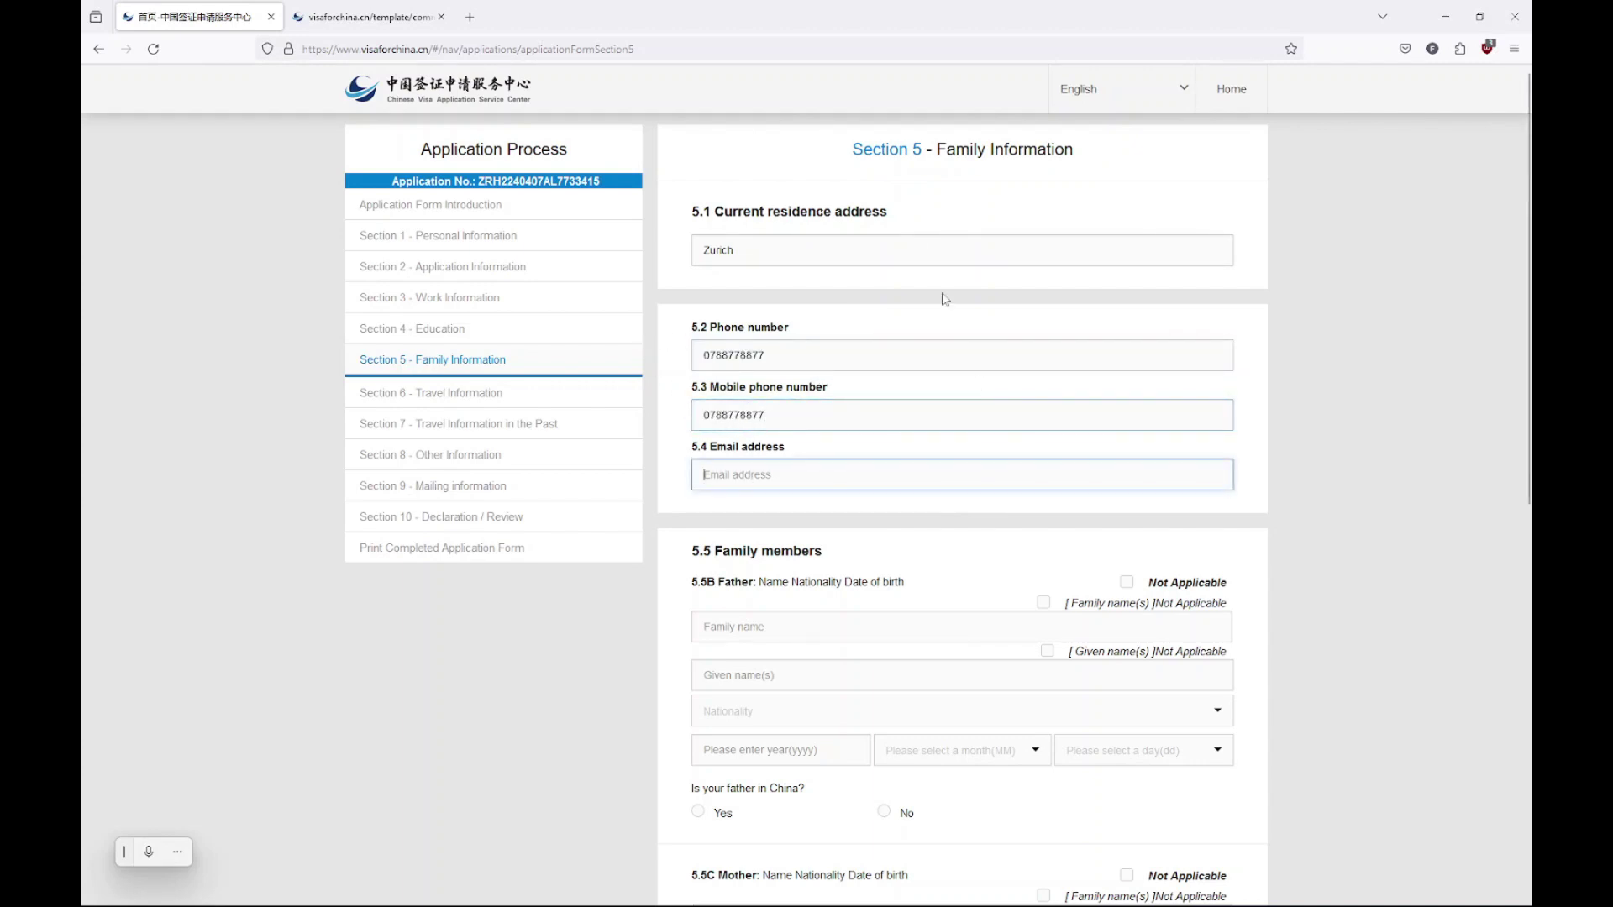
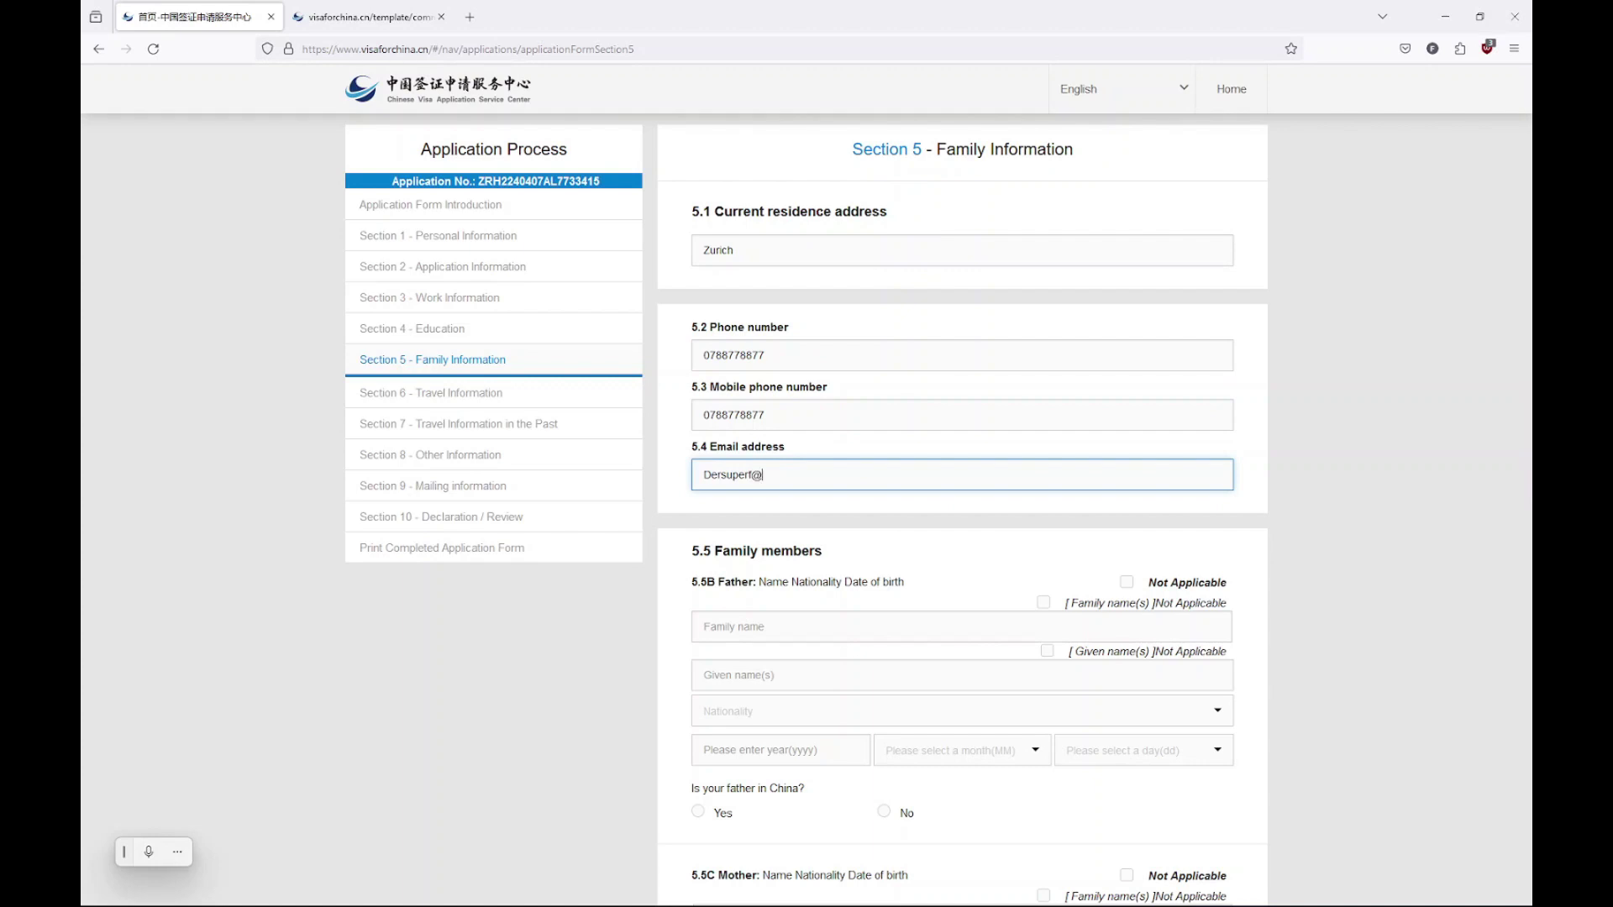
# Enter the father's family name, given name Not Applicable, and Switzerland as nationality
pyautogui.scroll(-2, 882, 378)
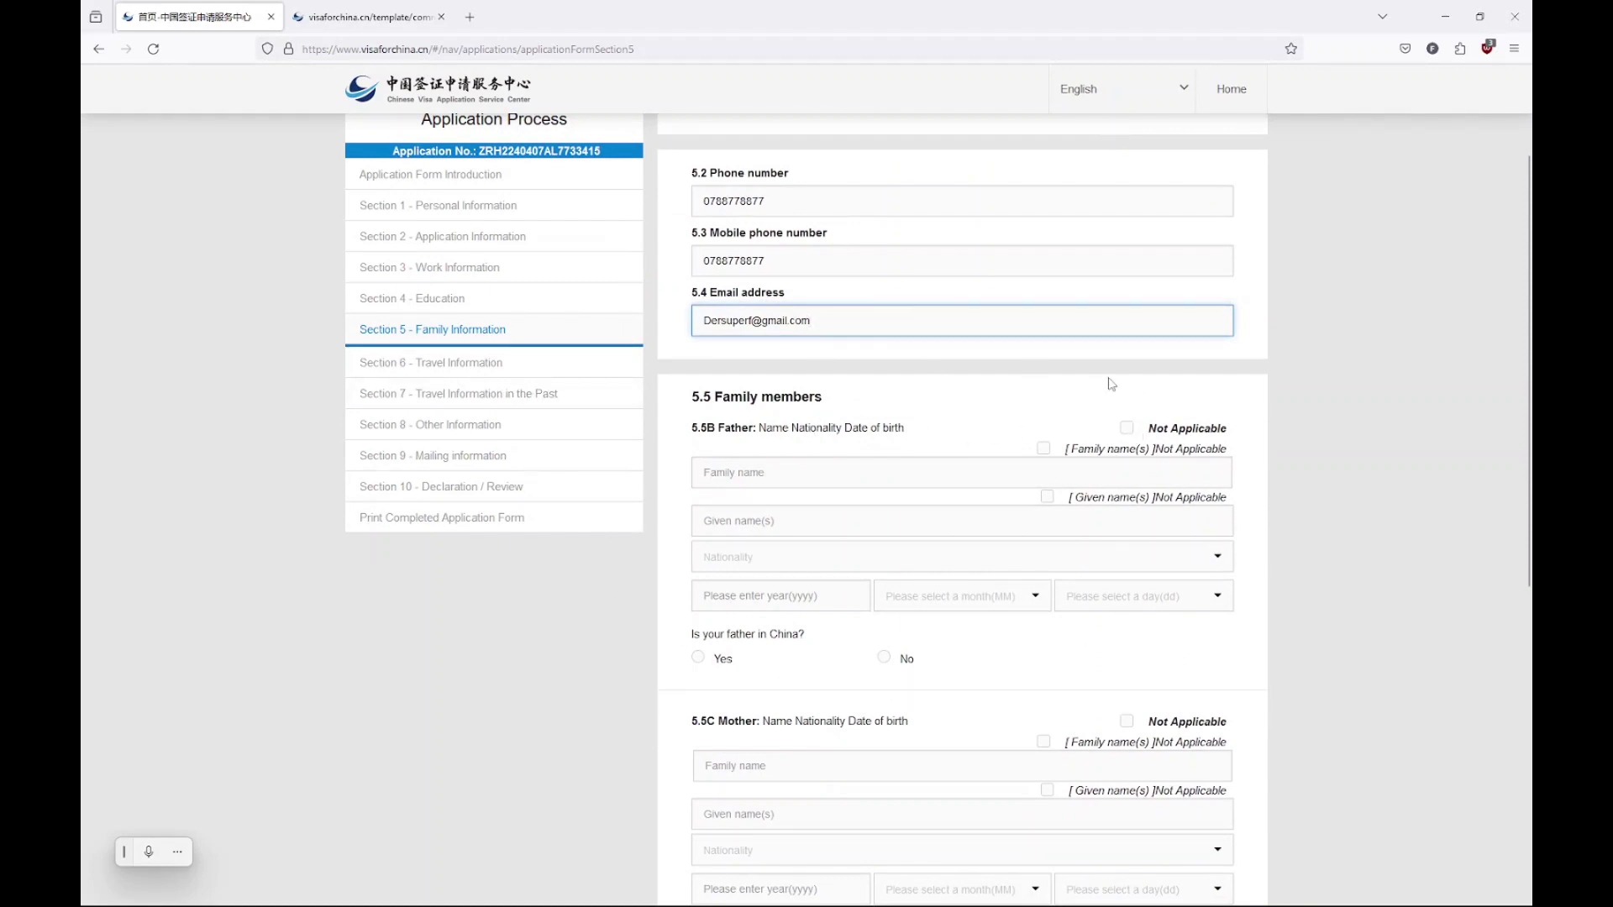
pyautogui.click(1128, 430)
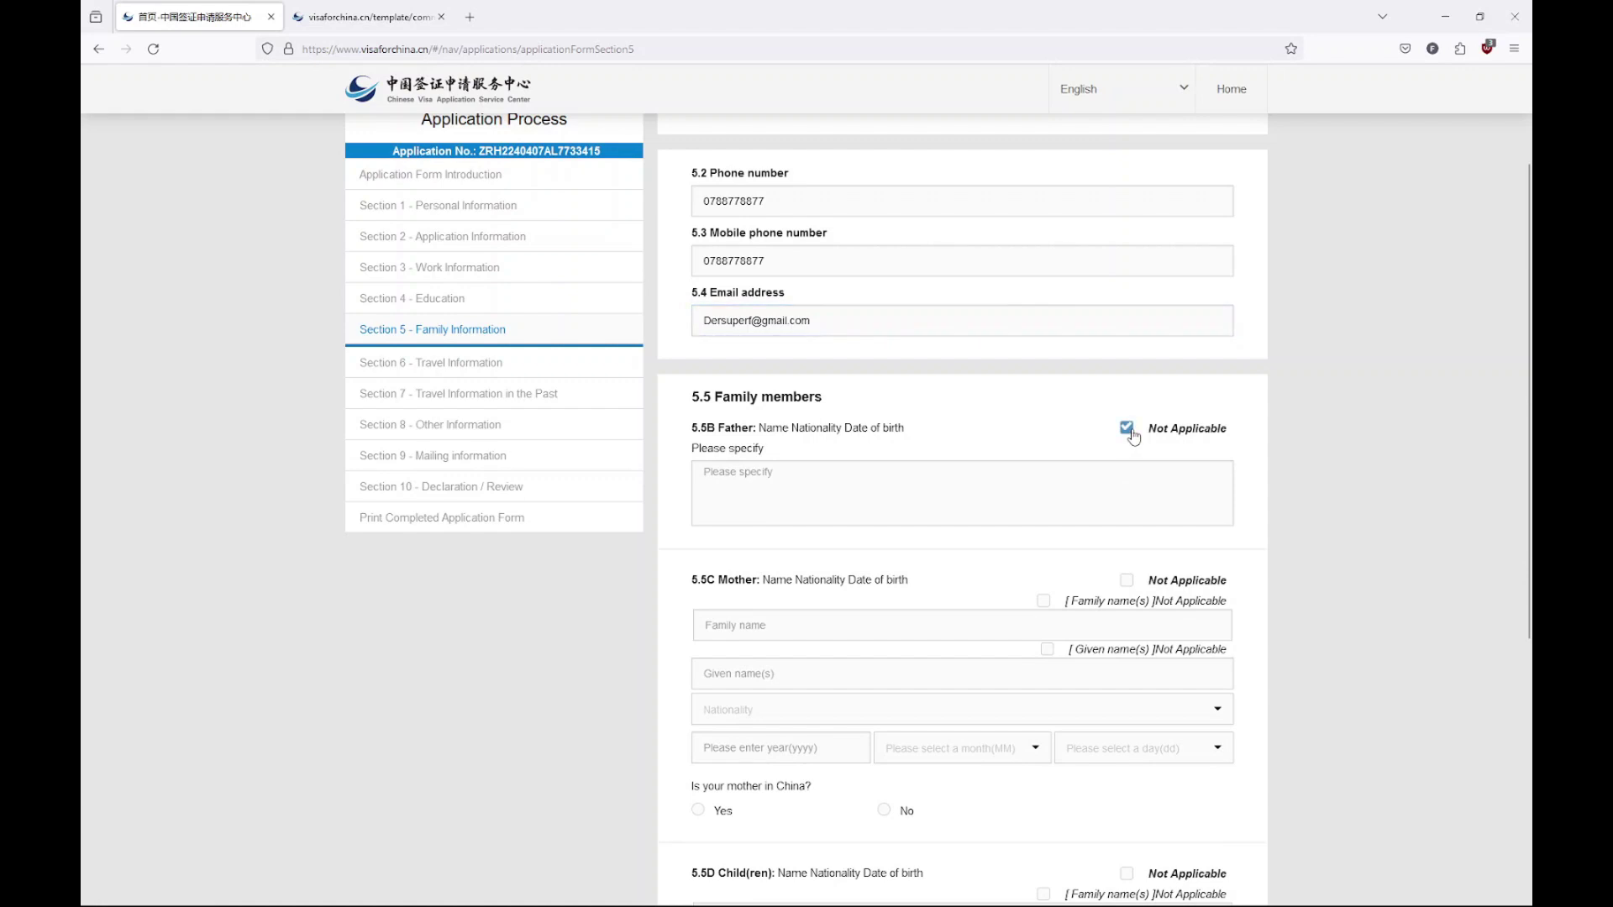
pyautogui.click(972, 504)
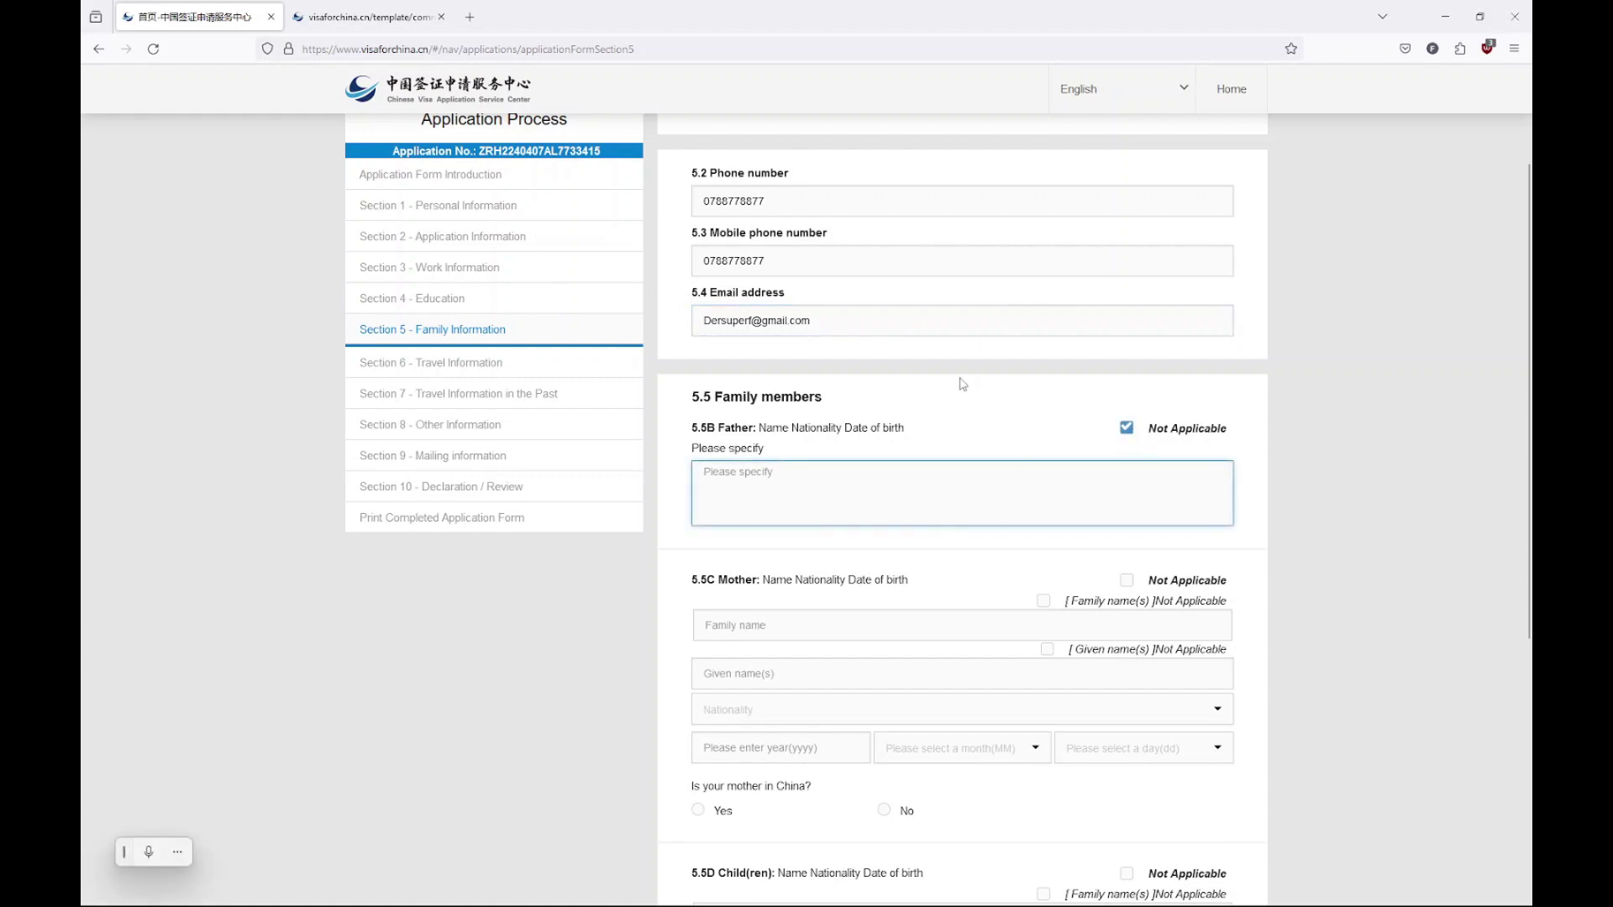
pyautogui.click(1126, 429)
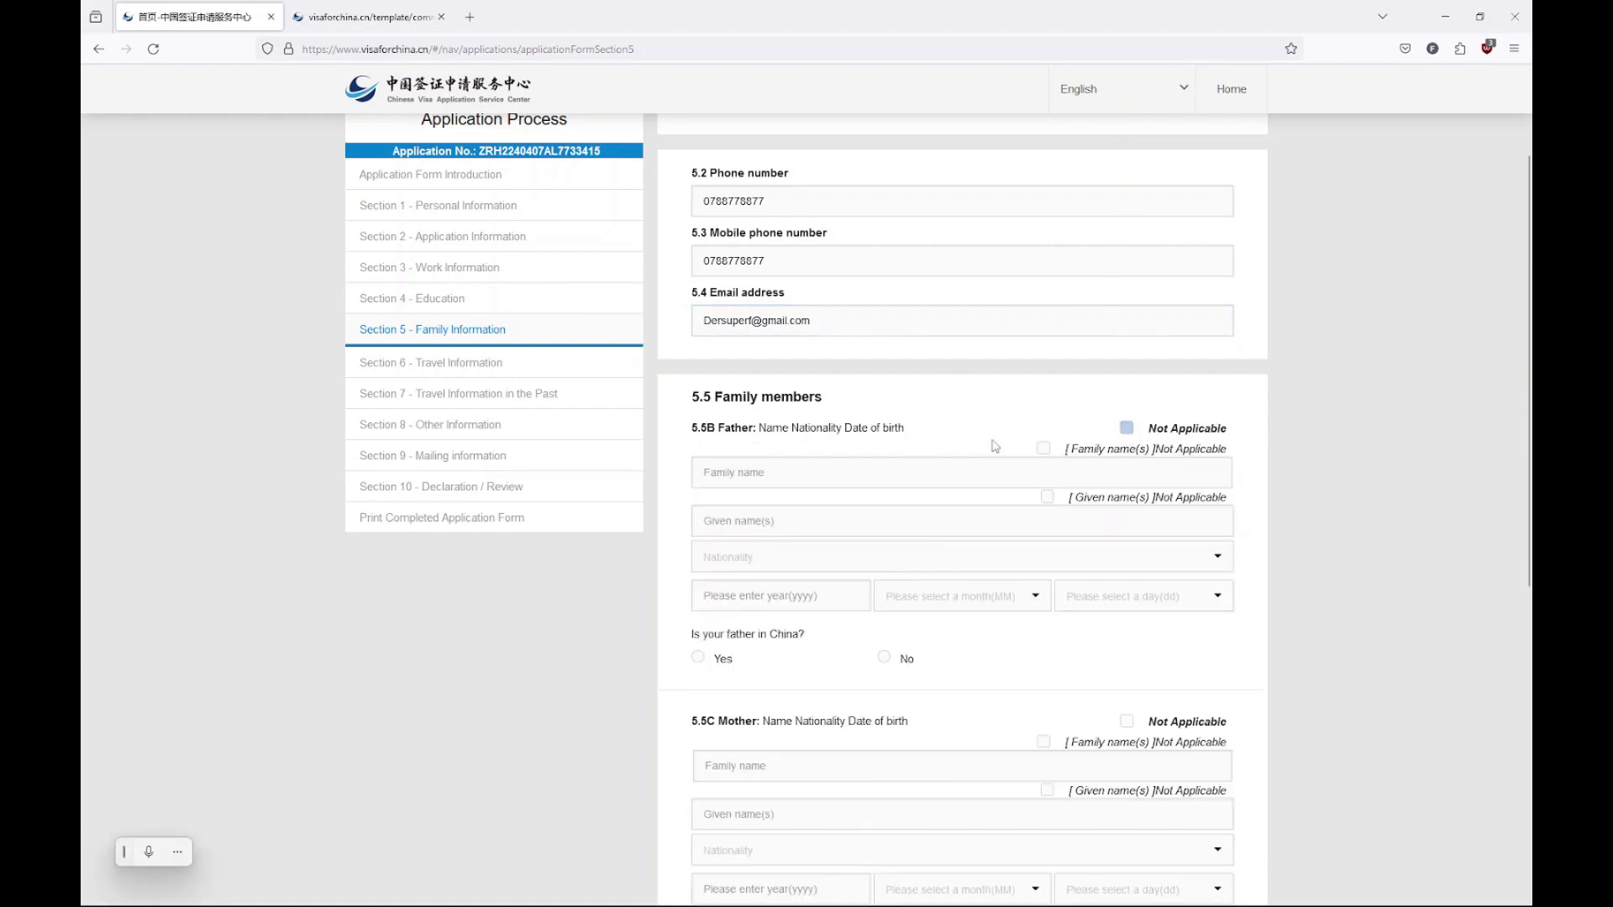
pyautogui.scroll(-3, 853, 487)
pyautogui.click(824, 240)
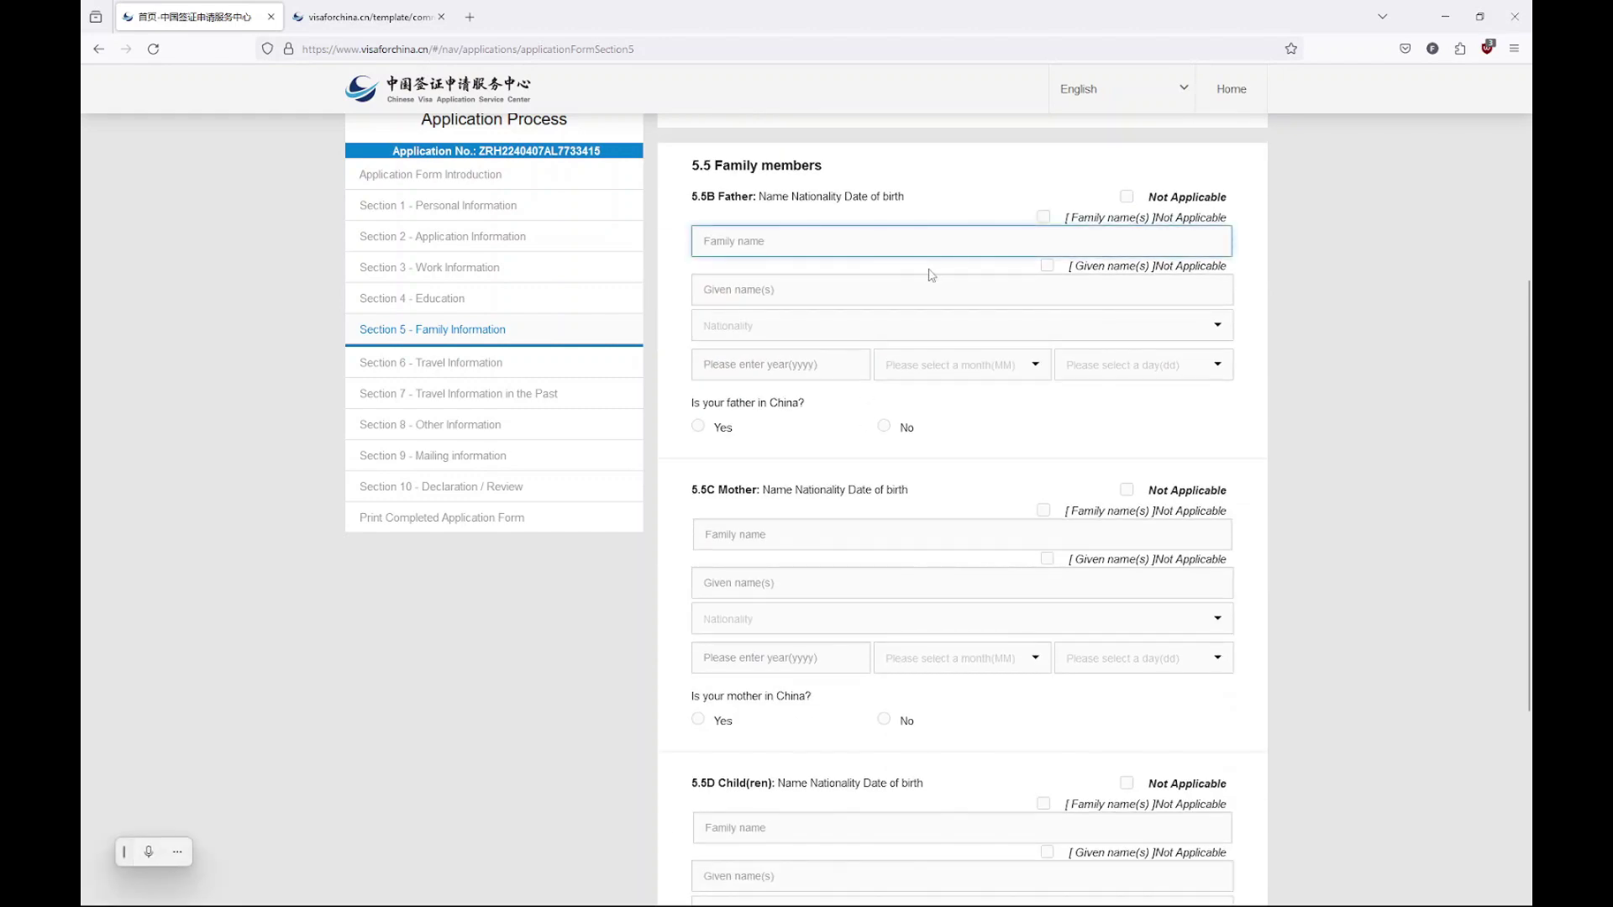
pyautogui.write('Super')
pyautogui.click(1048, 267)
pyautogui.click(921, 294)
pyautogui.write('sw')
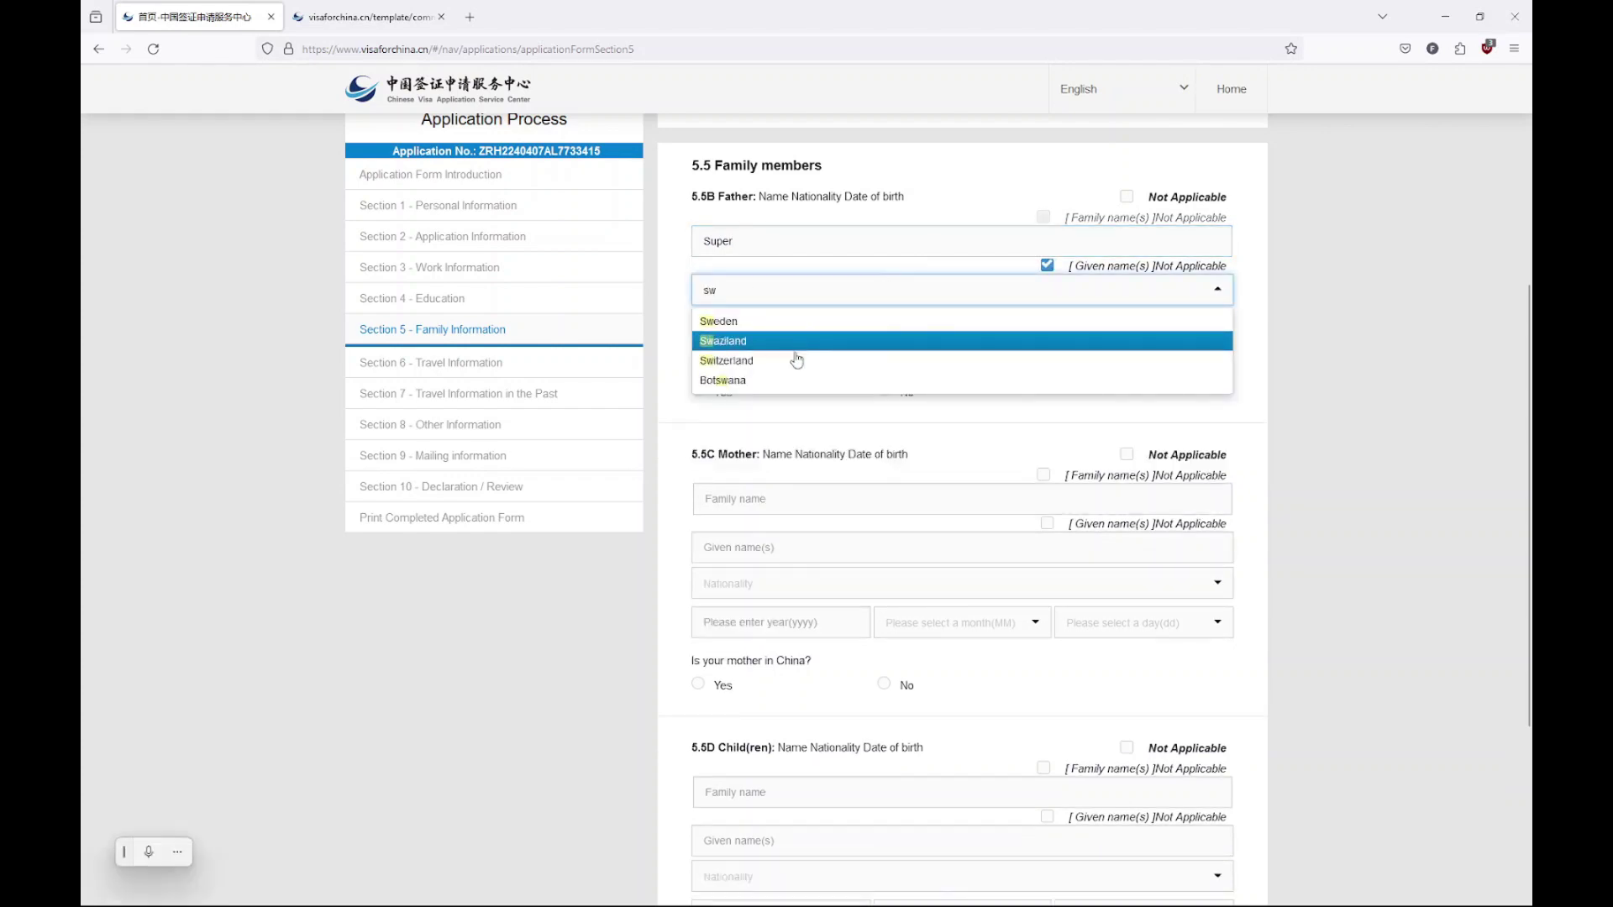
pyautogui.click(797, 360)
# Set the father's birth date to 1960-01-01, answer No to being in China, and complete his family name
pyautogui.click(819, 328)
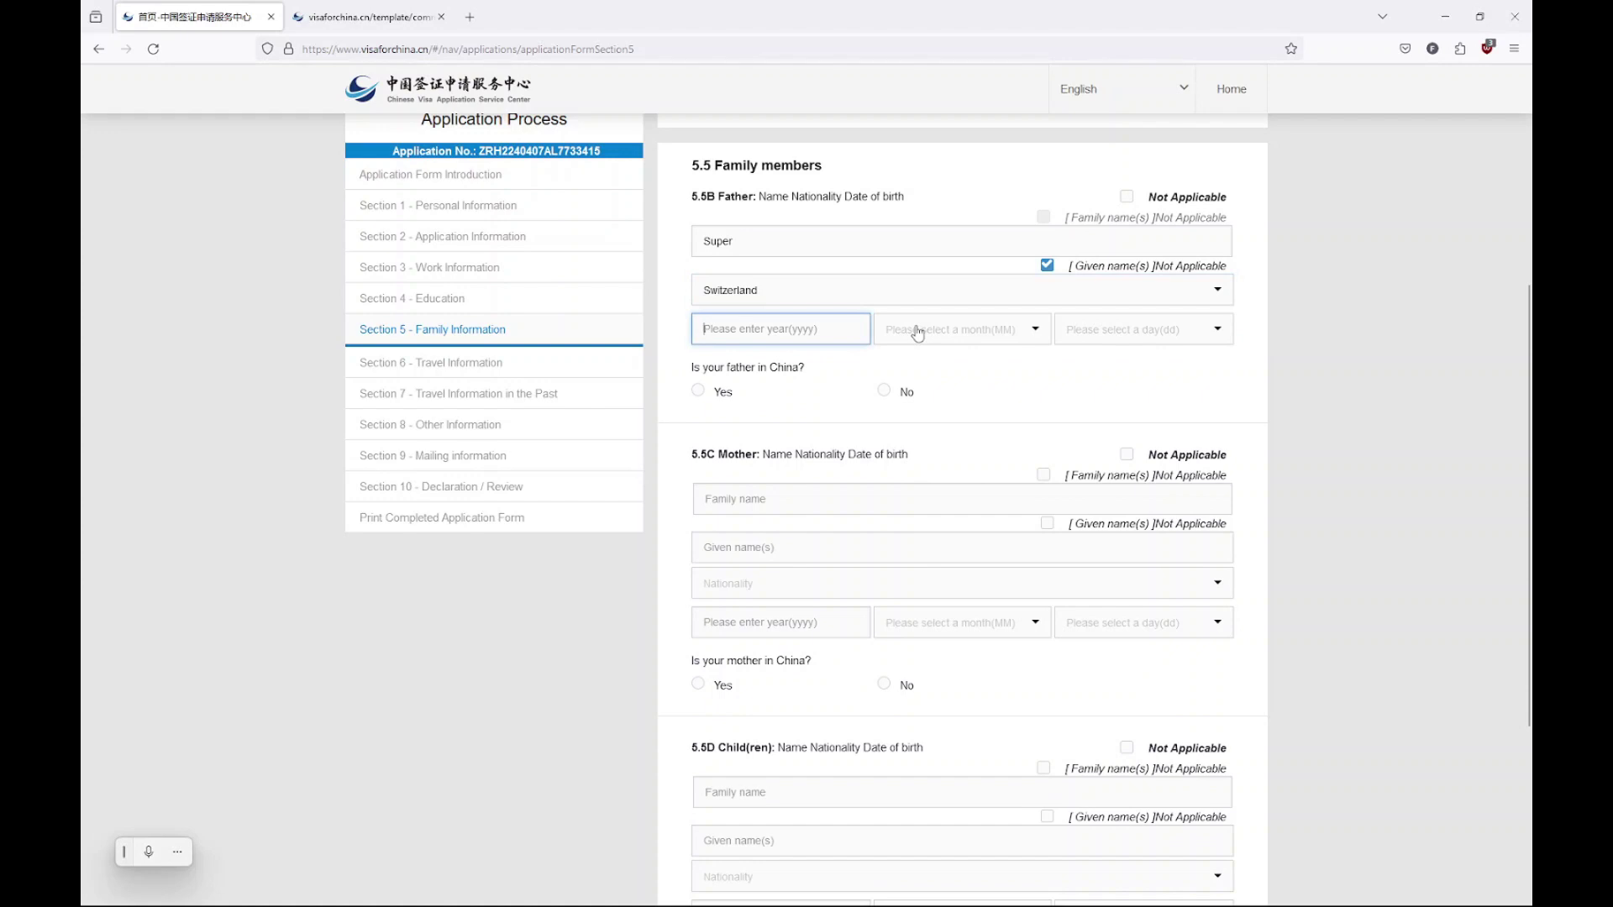
pyautogui.write('1960')
pyautogui.click(958, 329)
pyautogui.click(892, 360)
pyautogui.click(1081, 332)
pyautogui.click(1082, 361)
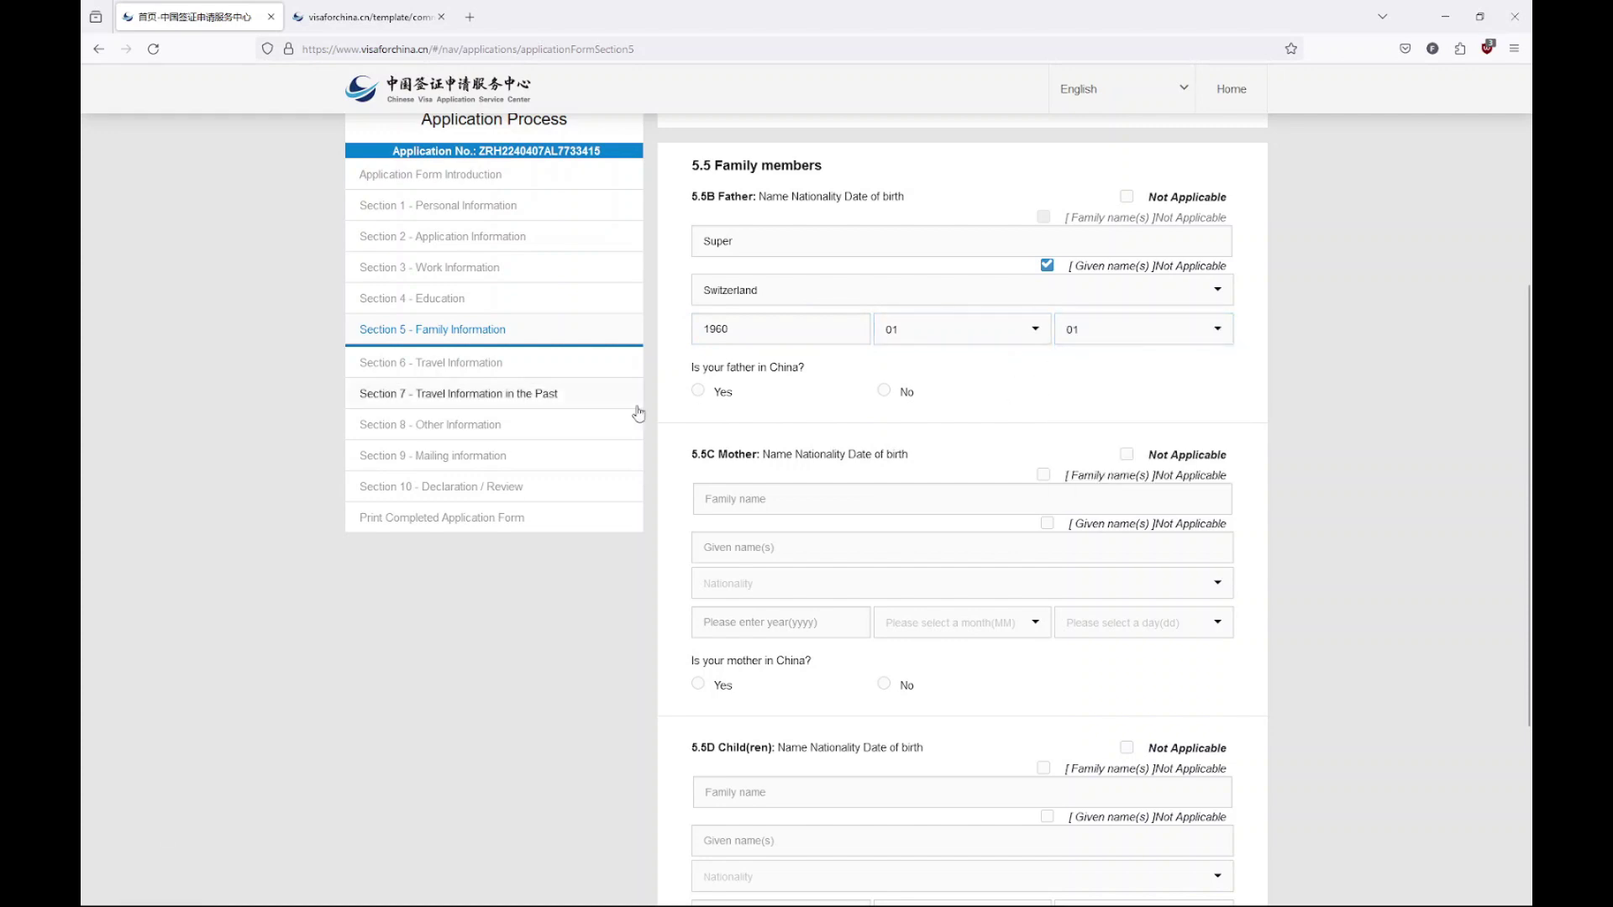
pyautogui.click(896, 392)
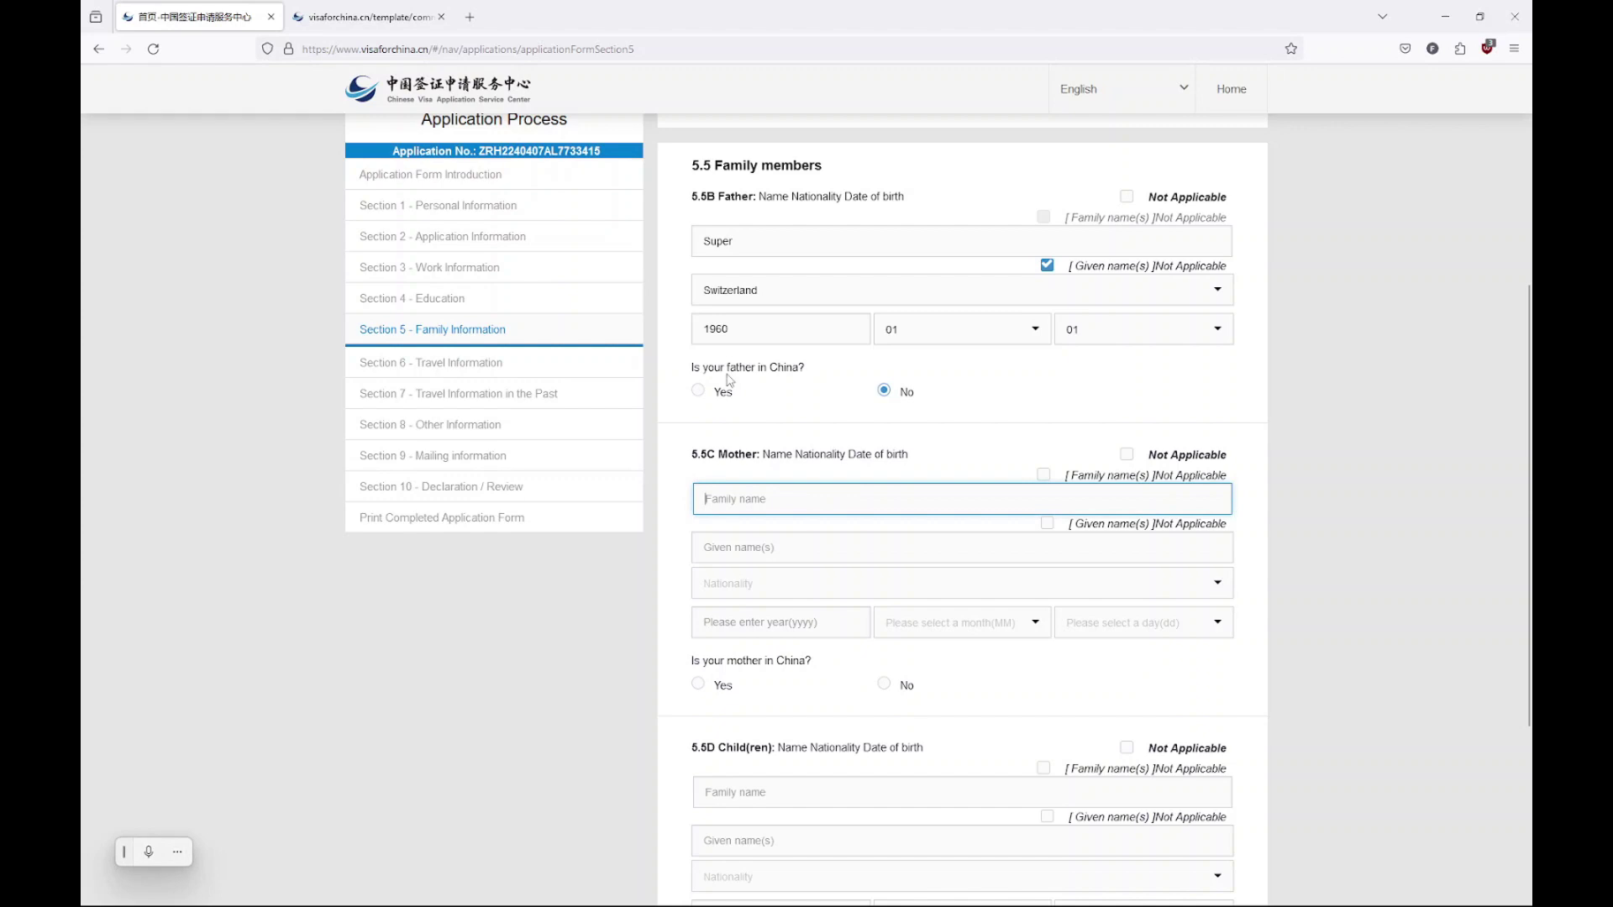
pyautogui.click(798, 243)
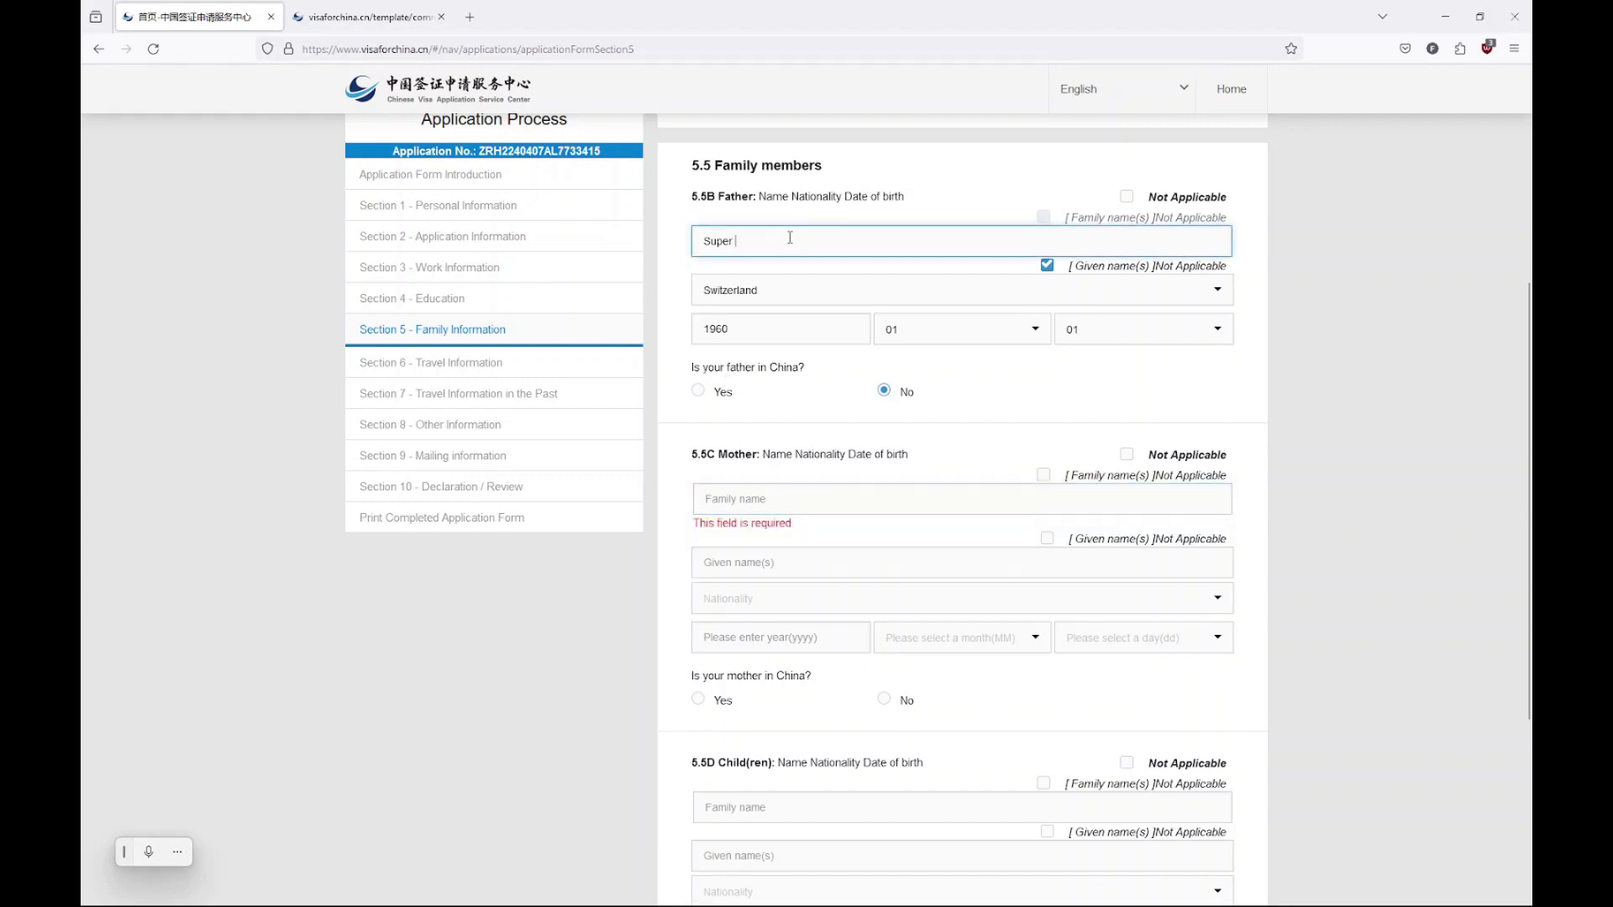
pyautogui.write('Video')
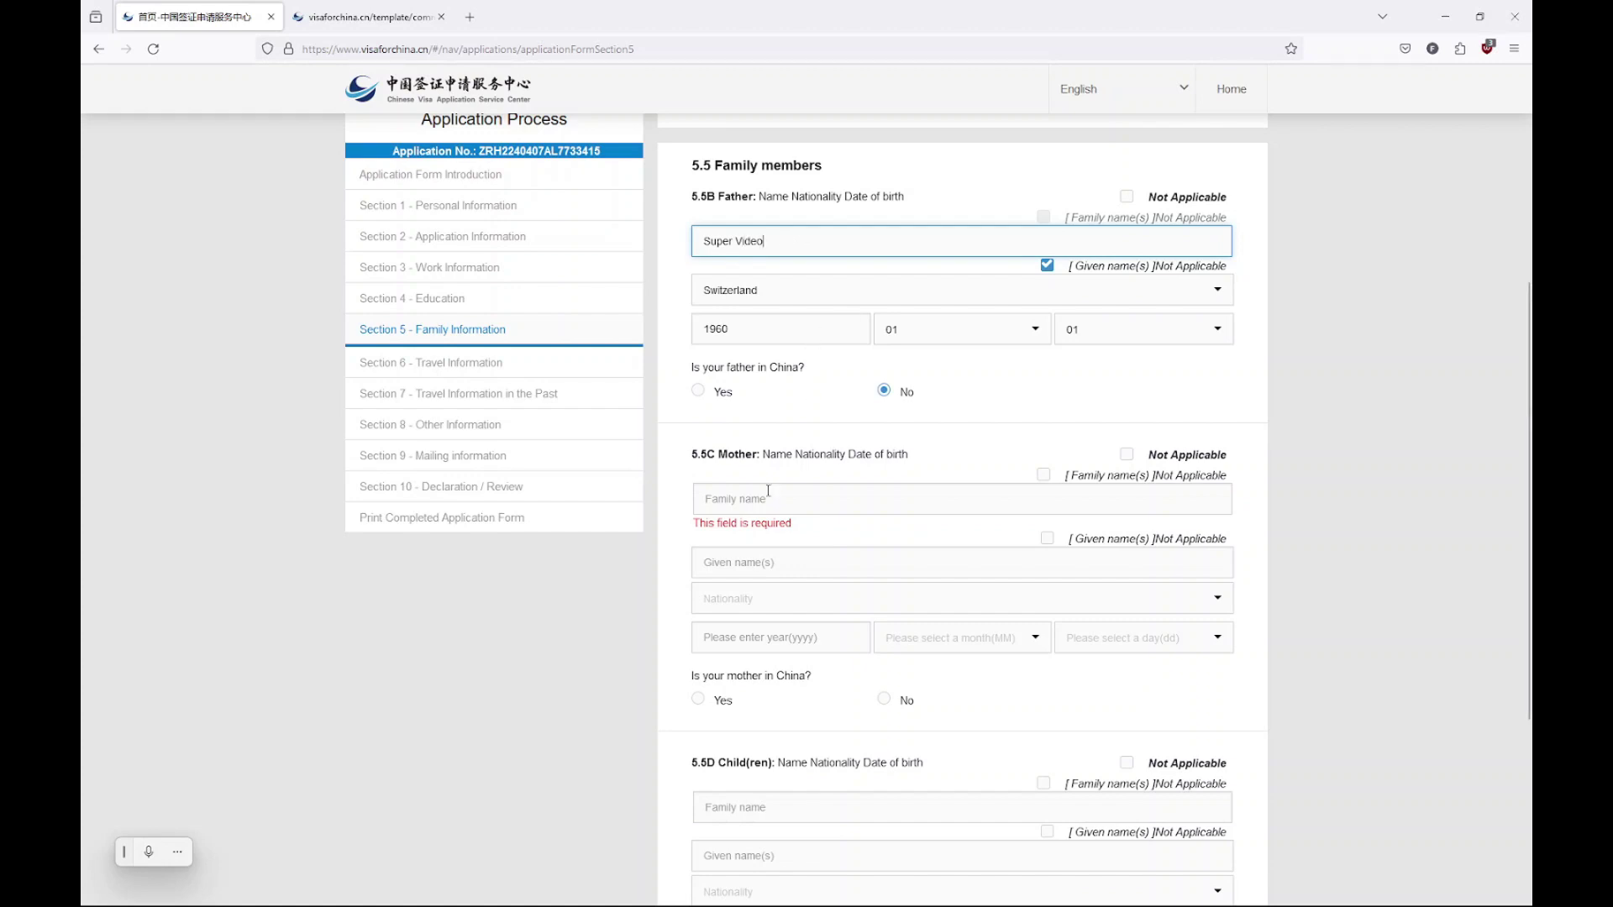
# Enter the mother's family name, given name Not Applicable, and Switzerland as nationality
pyautogui.click(766, 497)
pyautogui.write('Super Photo')
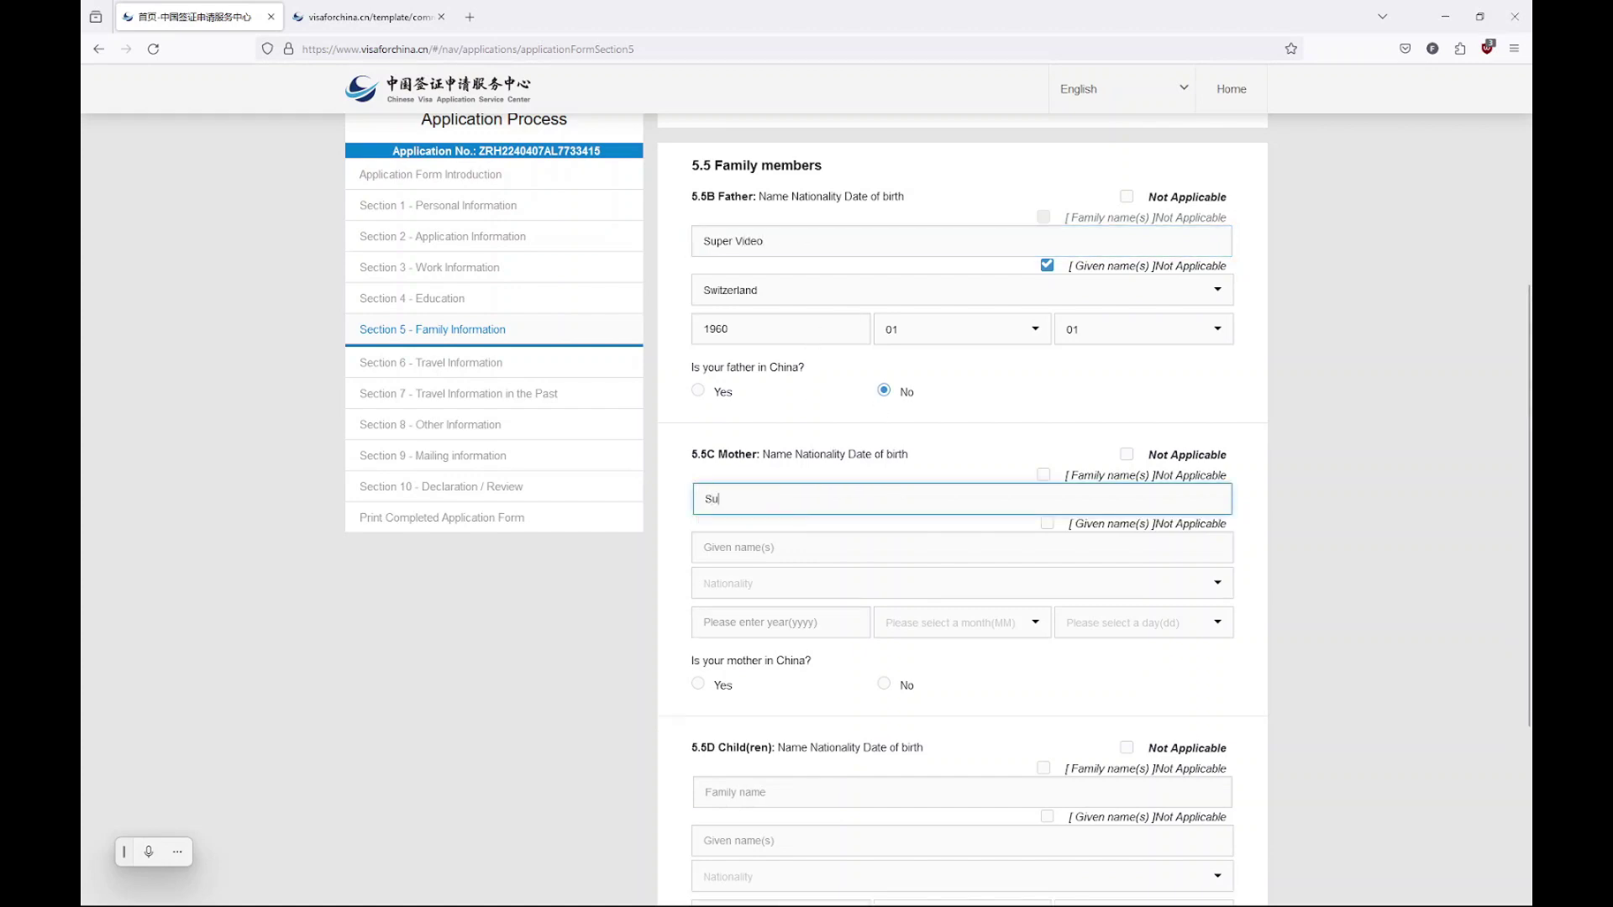
pyautogui.click(1046, 524)
pyautogui.click(810, 546)
pyautogui.write('sw')
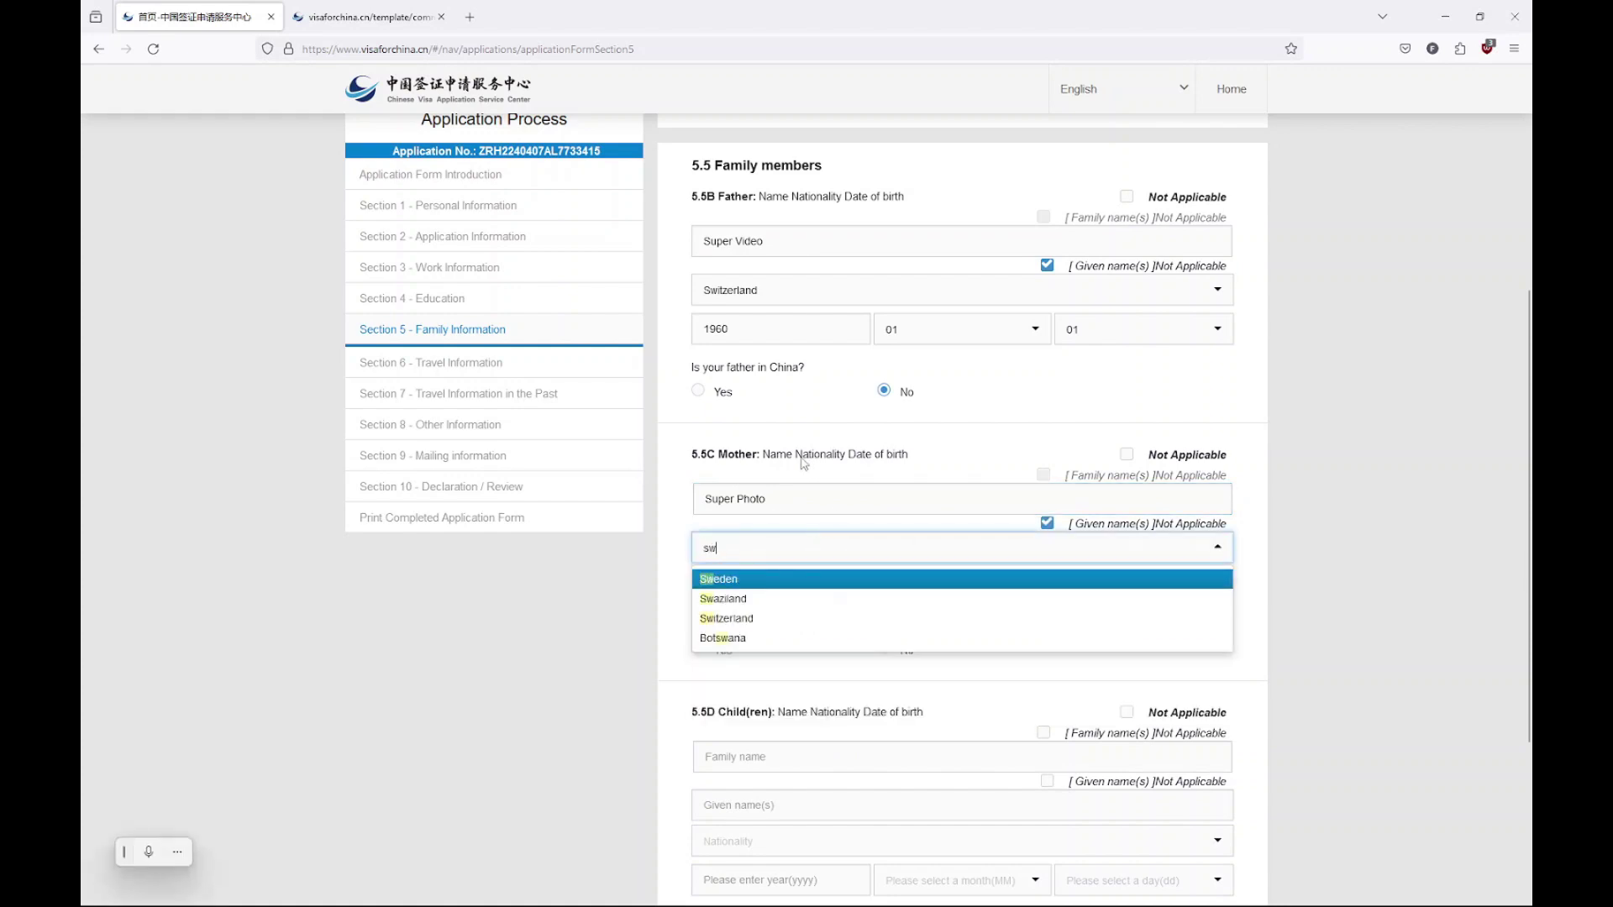
pyautogui.click(850, 576)
# Set the mother's birth date to 1960-01-01 and answer No to her being in China
pyautogui.click(770, 589)
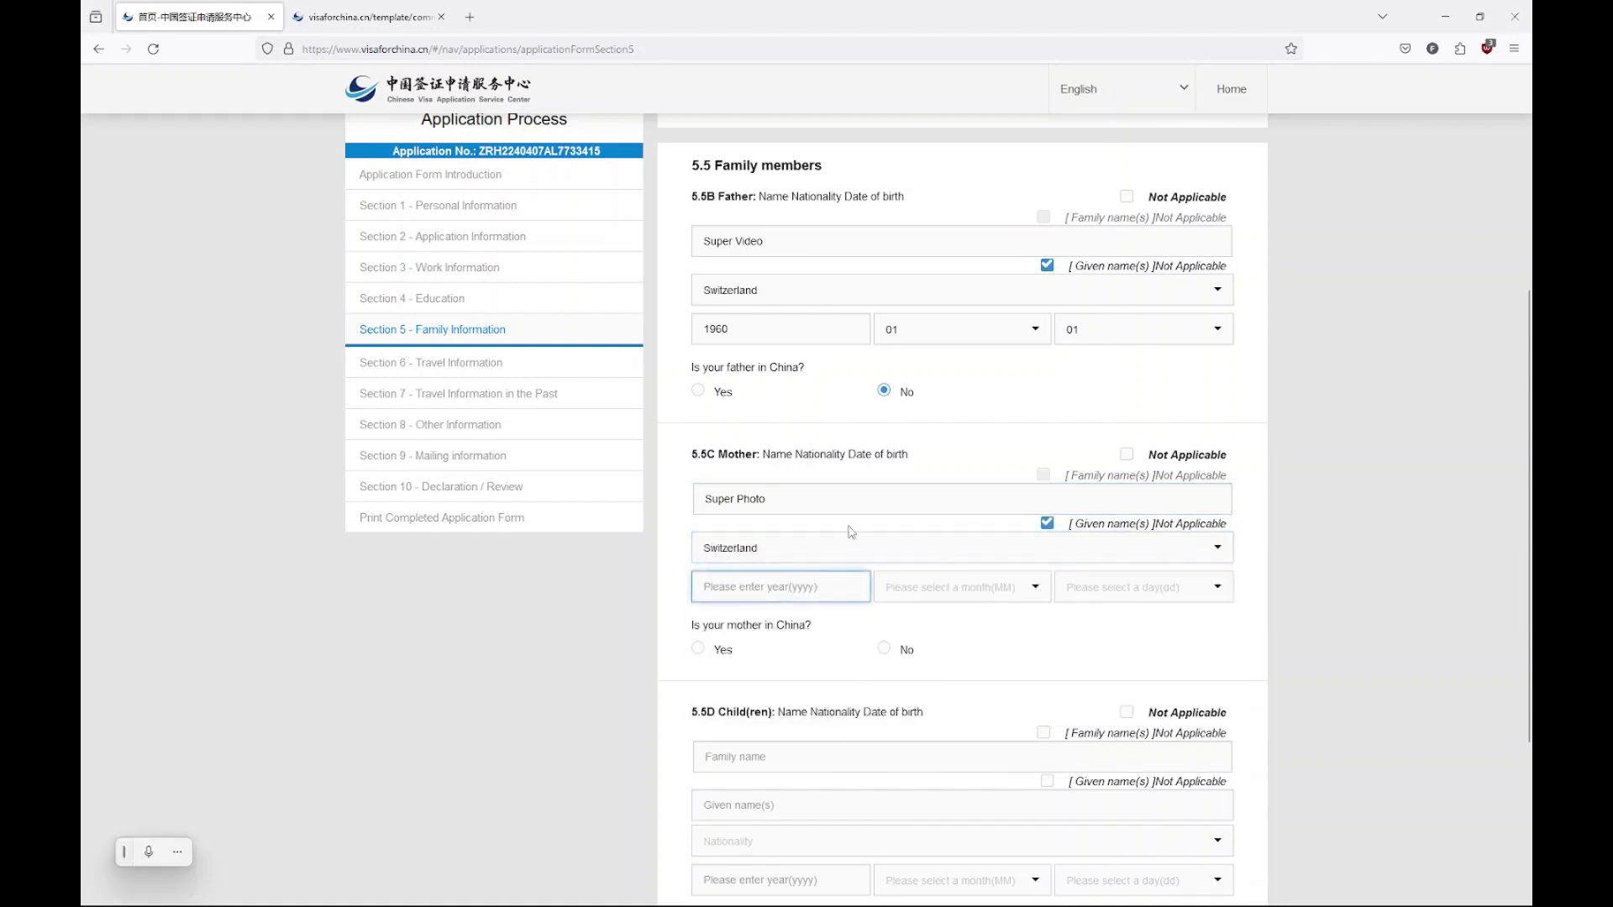
pyautogui.write('1960')
pyautogui.click(946, 588)
pyautogui.click(961, 619)
pyautogui.click(1097, 588)
pyautogui.click(1086, 619)
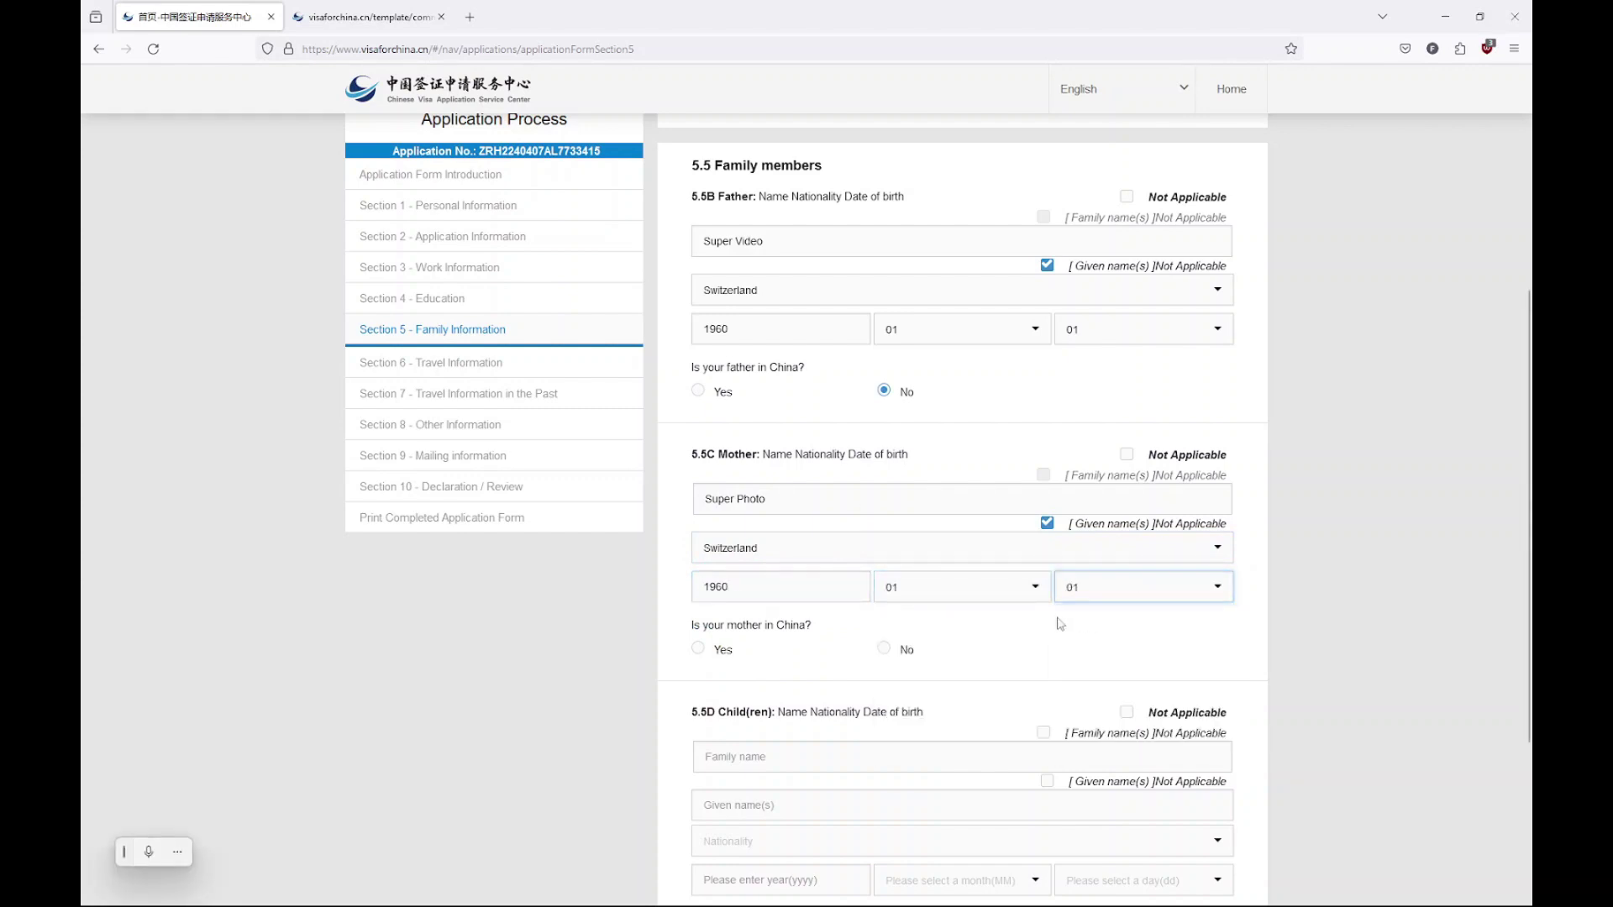
pyautogui.click(892, 652)
# Mark children as Not Applicable and answer No to having relatives in China
pyautogui.scroll(-1, 894, 664)
pyautogui.scroll(-3, 894, 665)
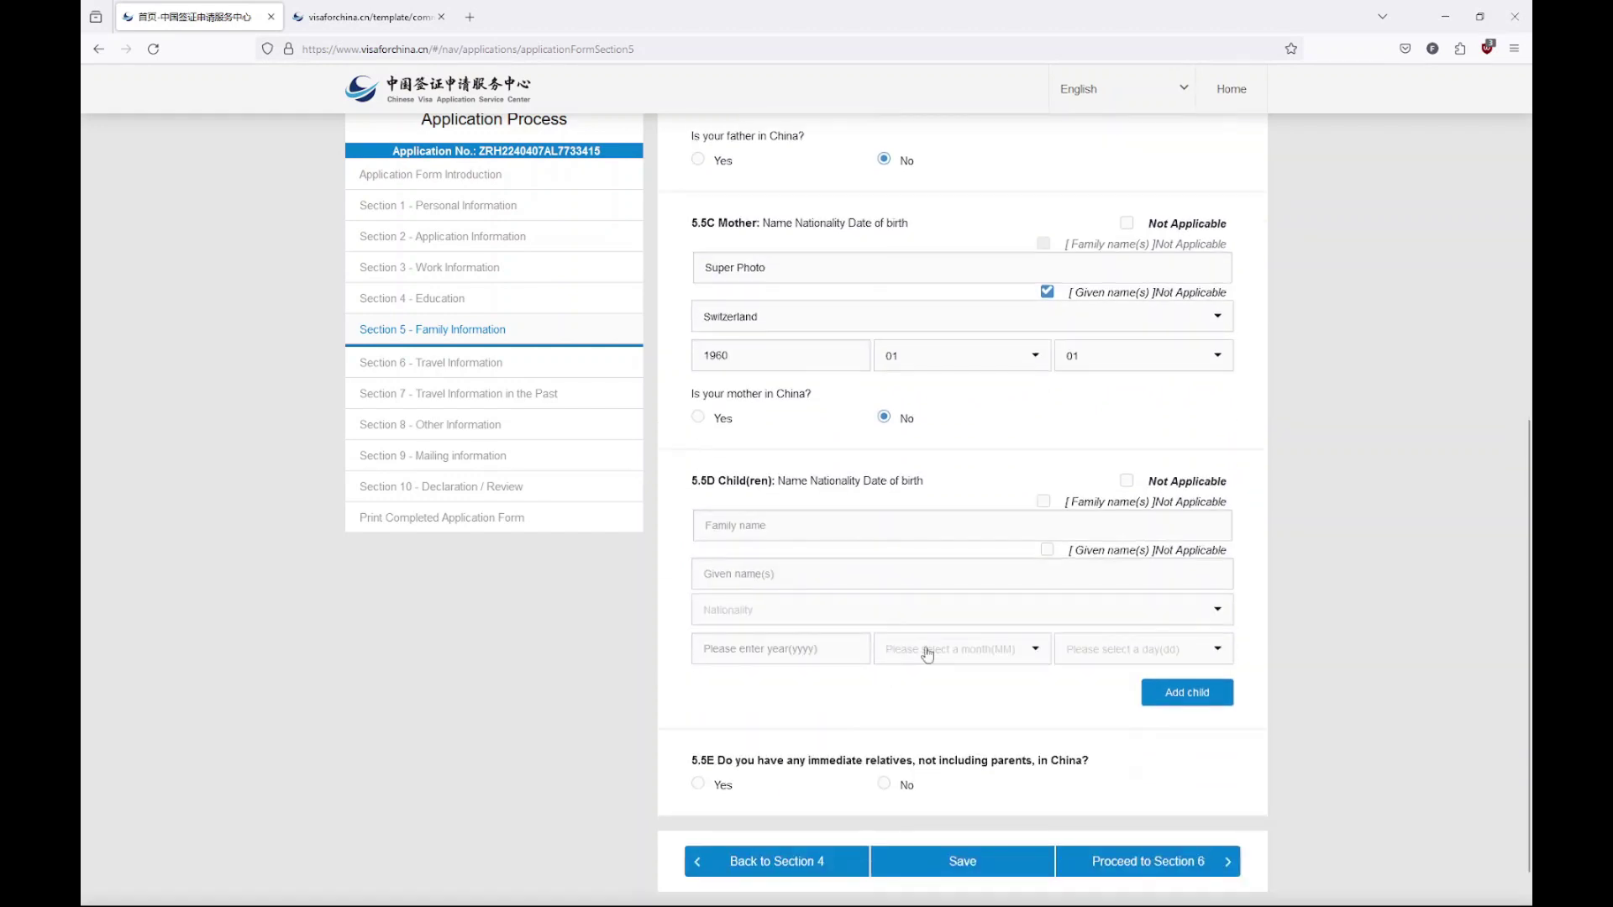
pyautogui.click(1129, 477)
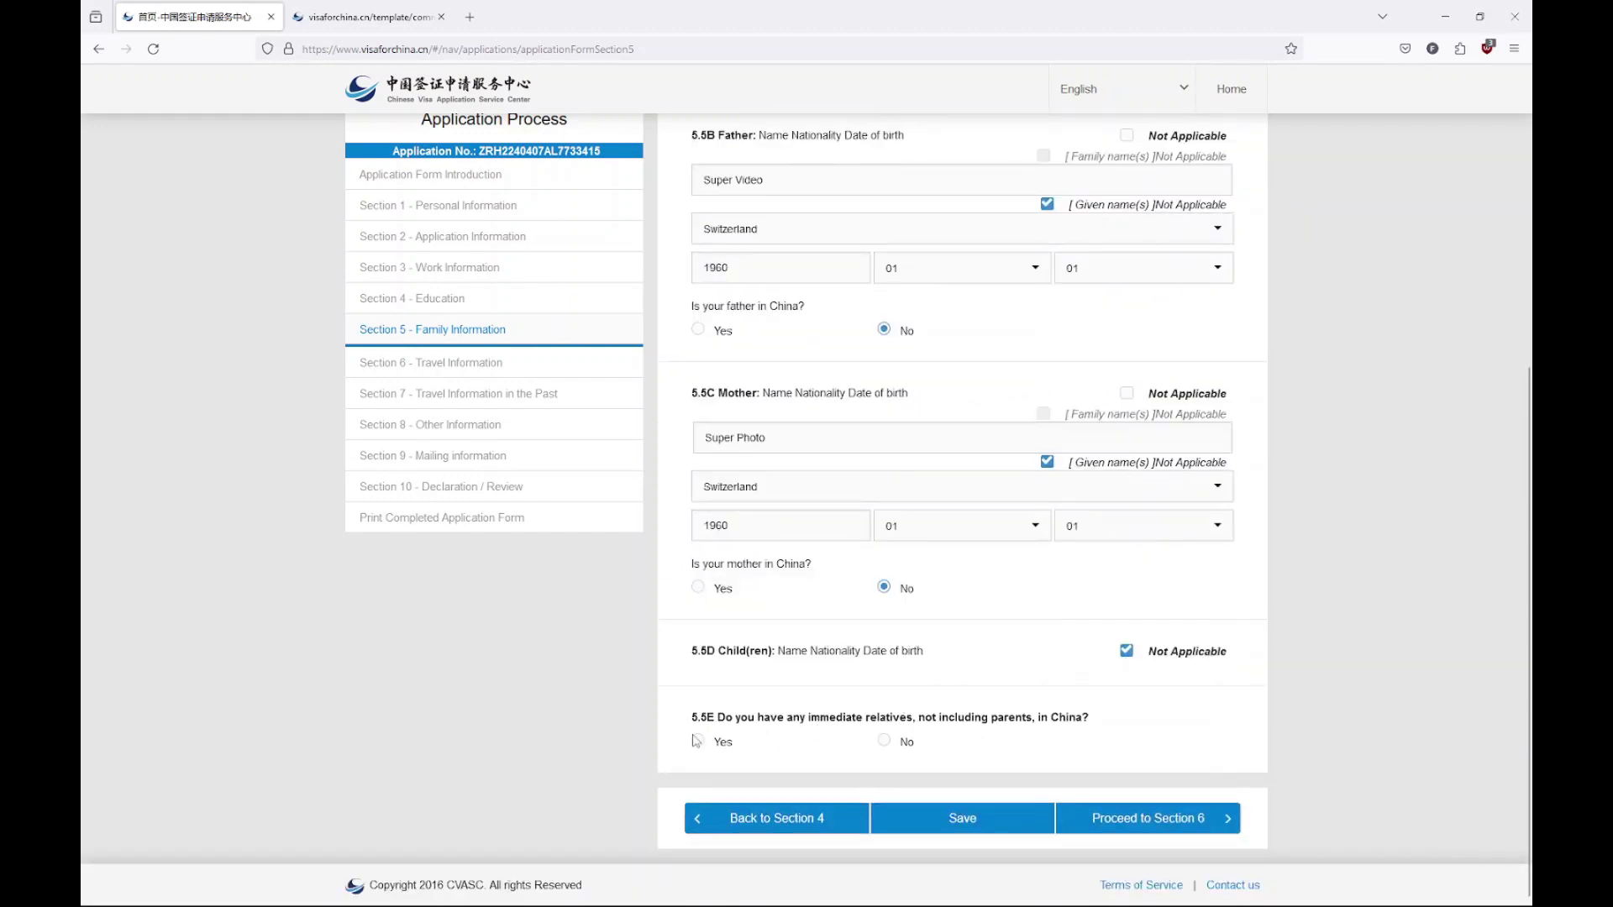
pyautogui.click(890, 744)
# In Section 6, set the intended arrival date to 2024-05-01
pyautogui.click(1168, 820)
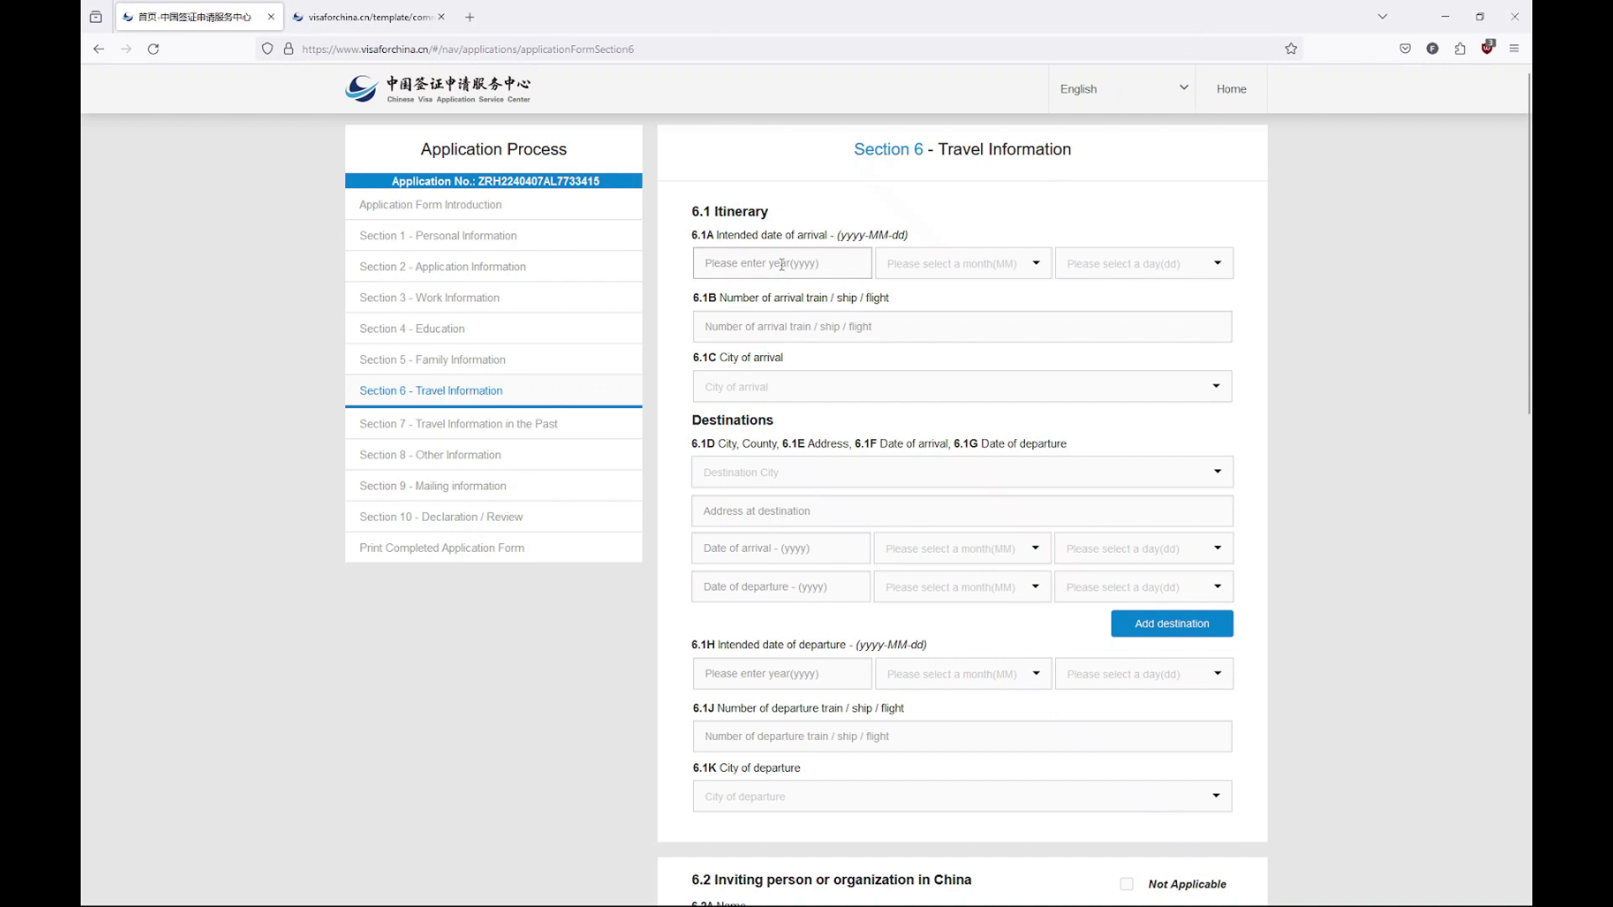
pyautogui.click(783, 264)
pyautogui.write('2024')
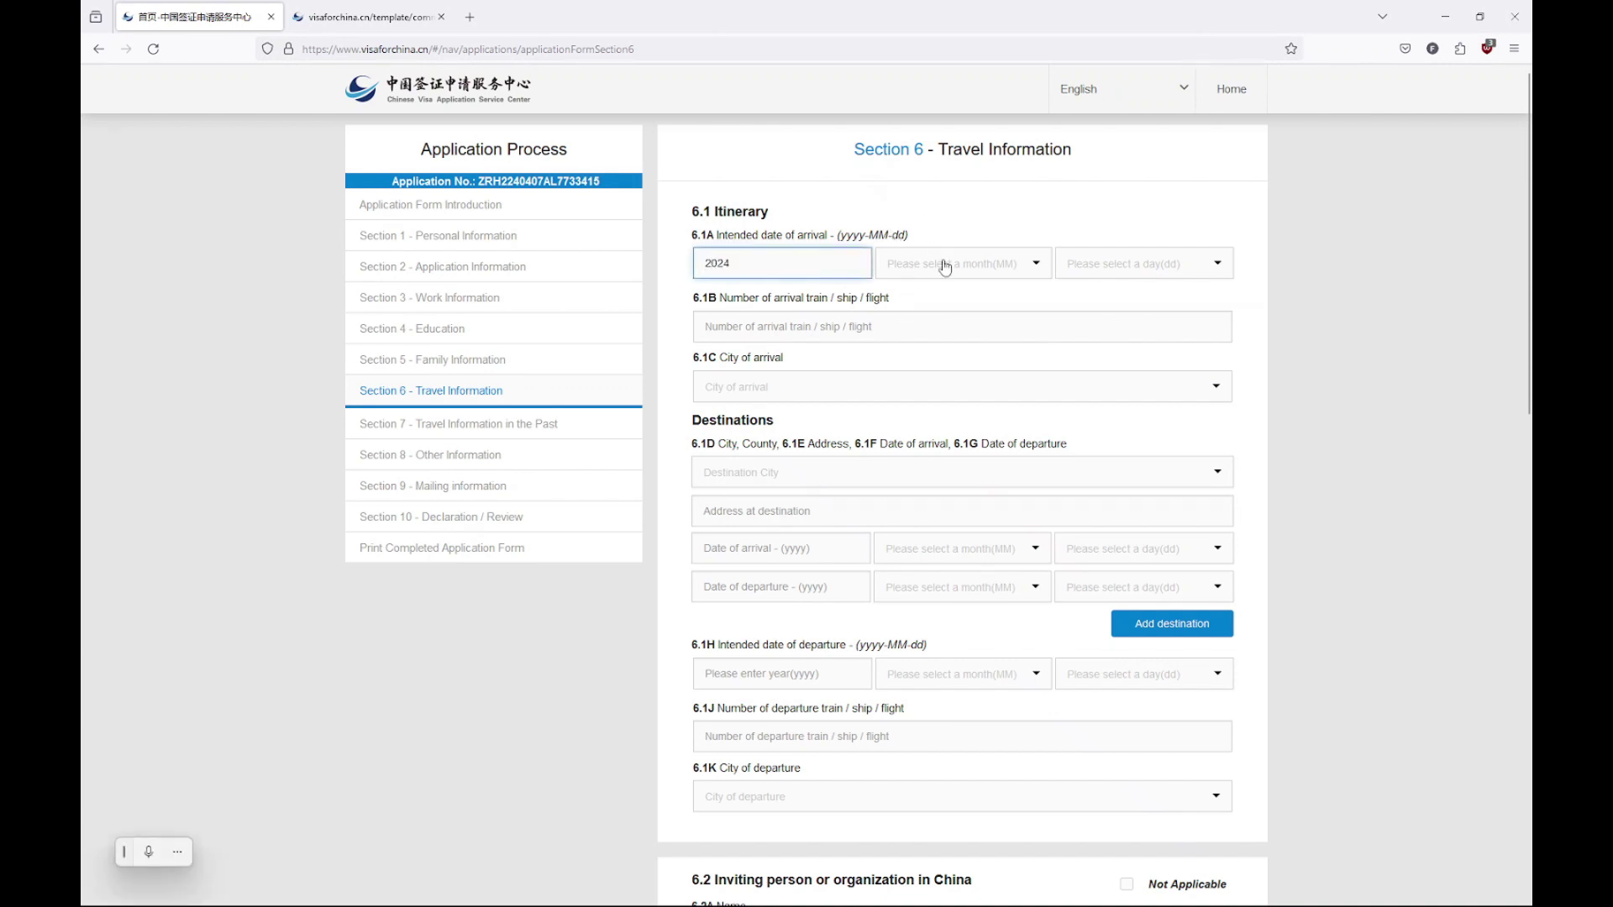
pyautogui.click(945, 265)
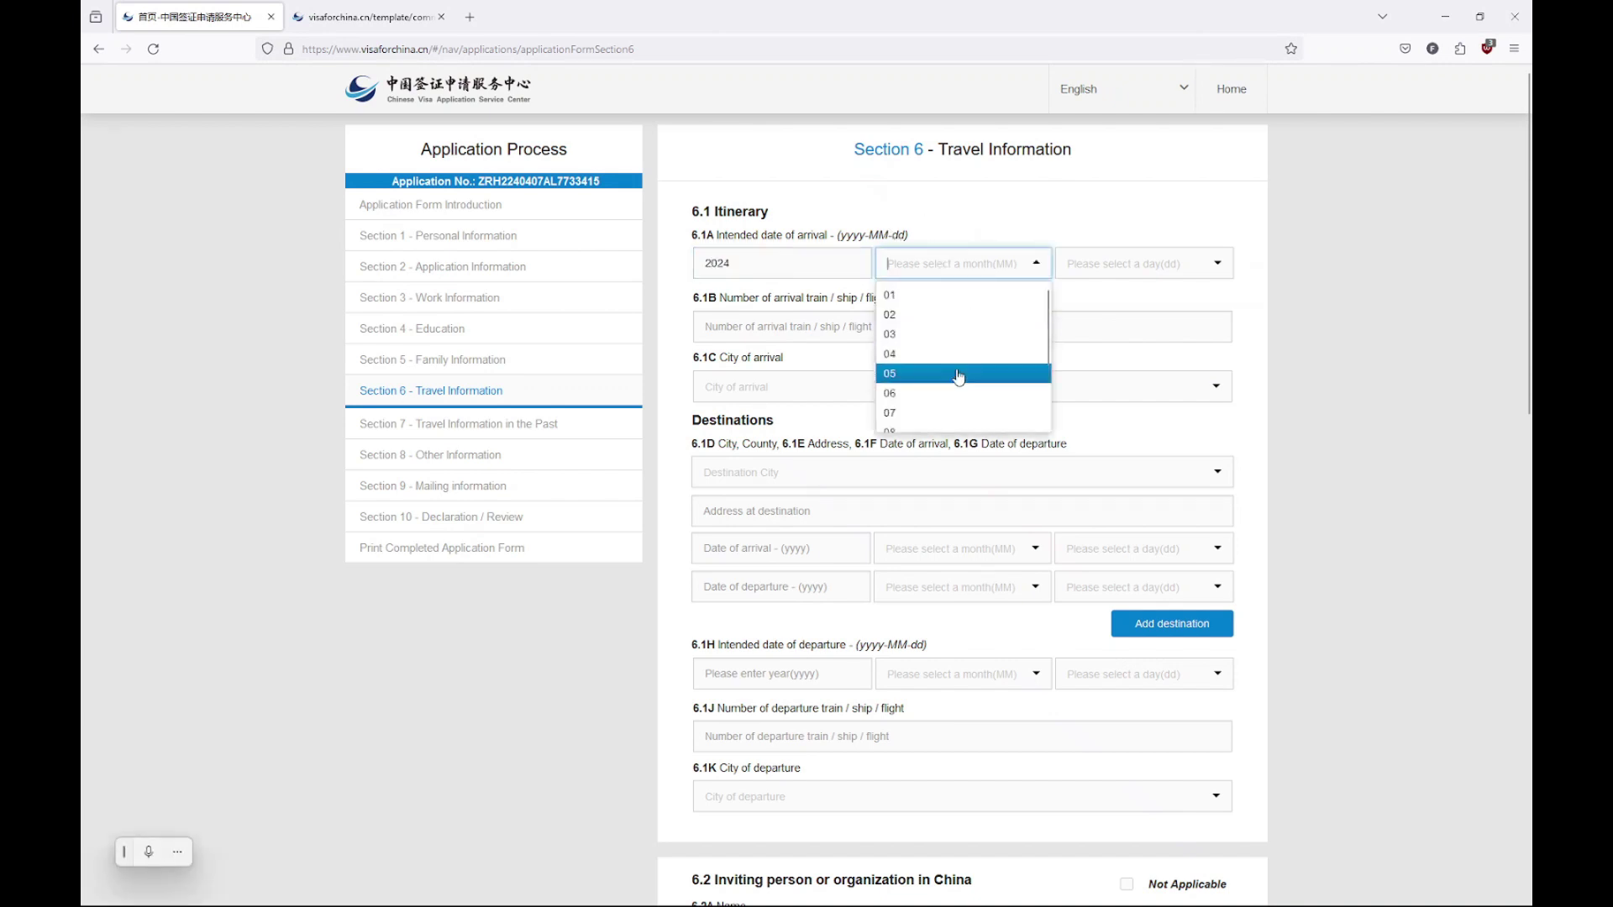
pyautogui.click(954, 378)
pyautogui.click(1133, 265)
pyautogui.click(1115, 298)
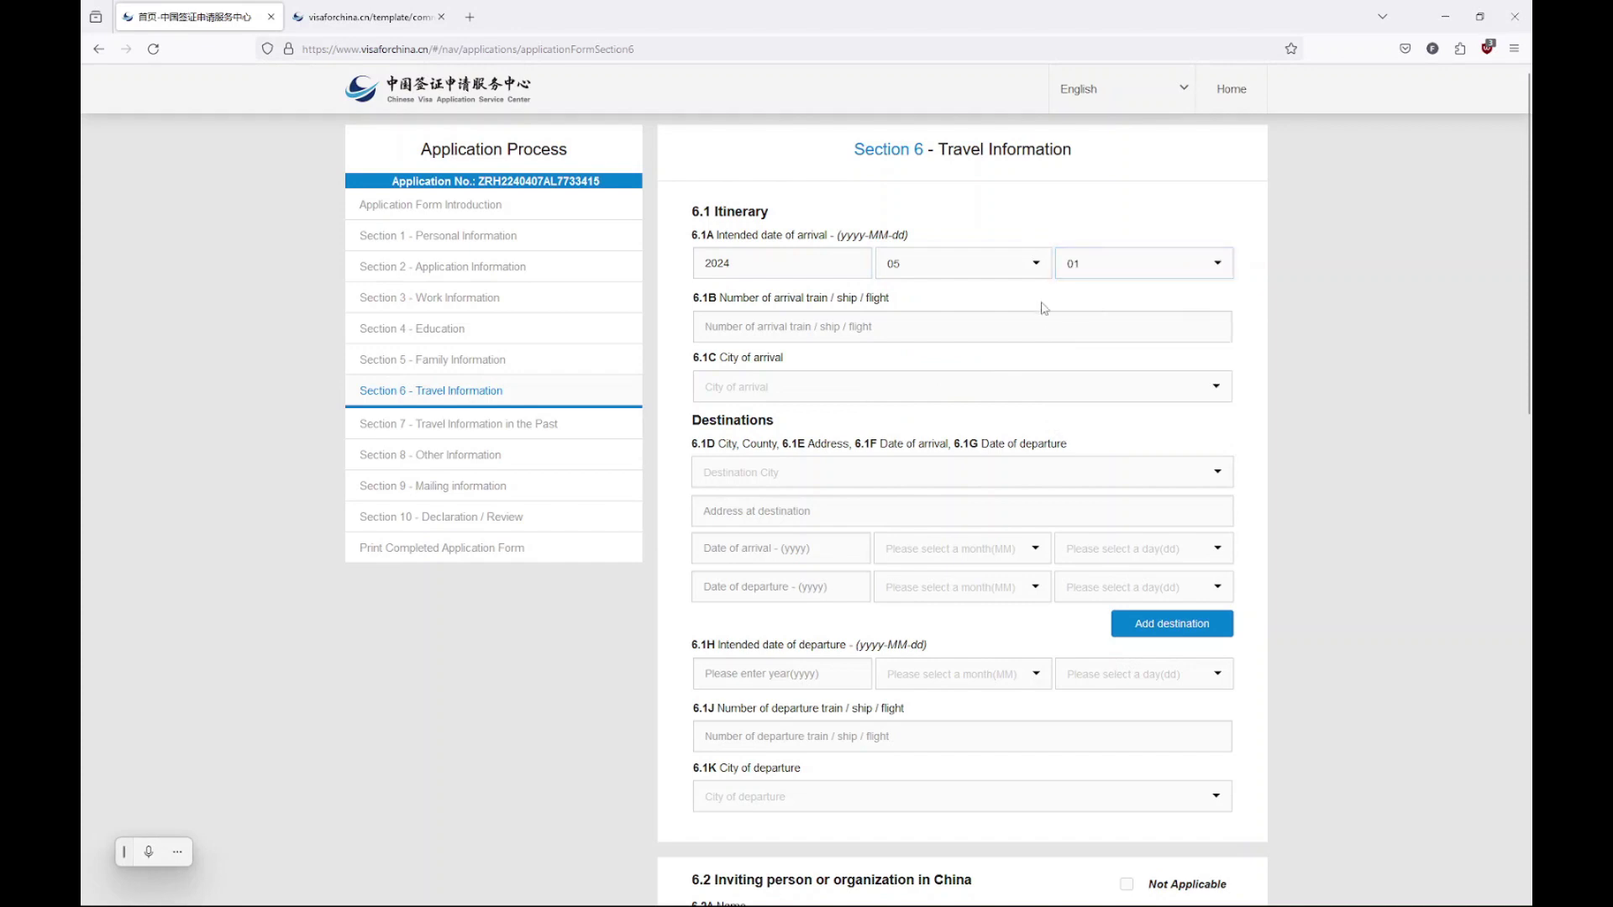
# Enter arrival flight CA974 with Beijing as the City of arrival
pyautogui.click(835, 326)
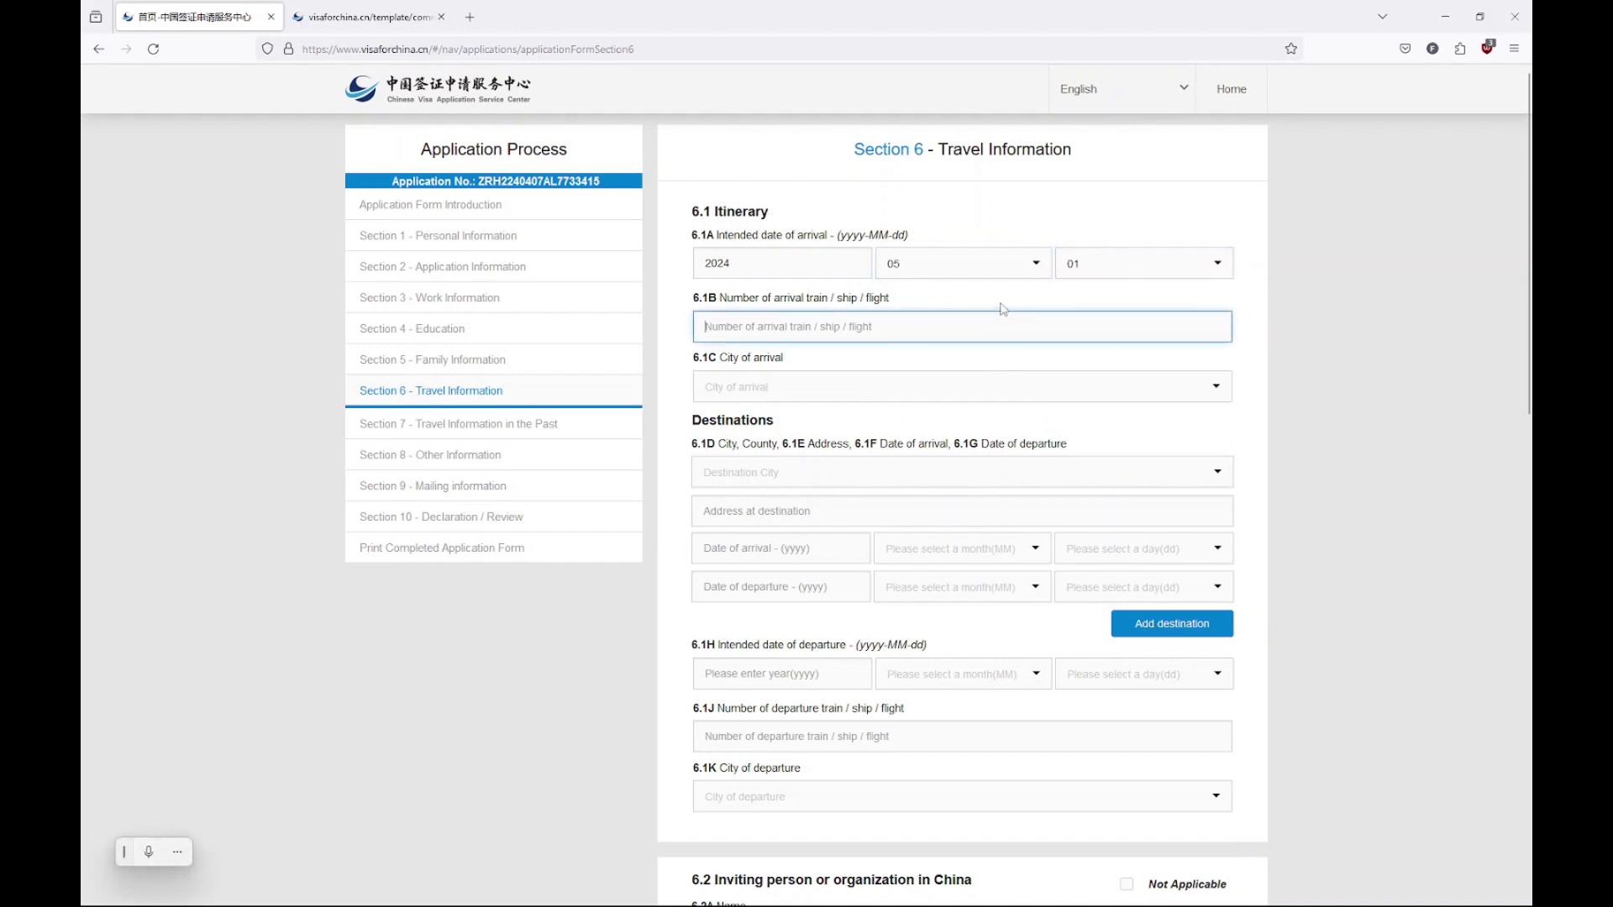
pyautogui.write('CA974')
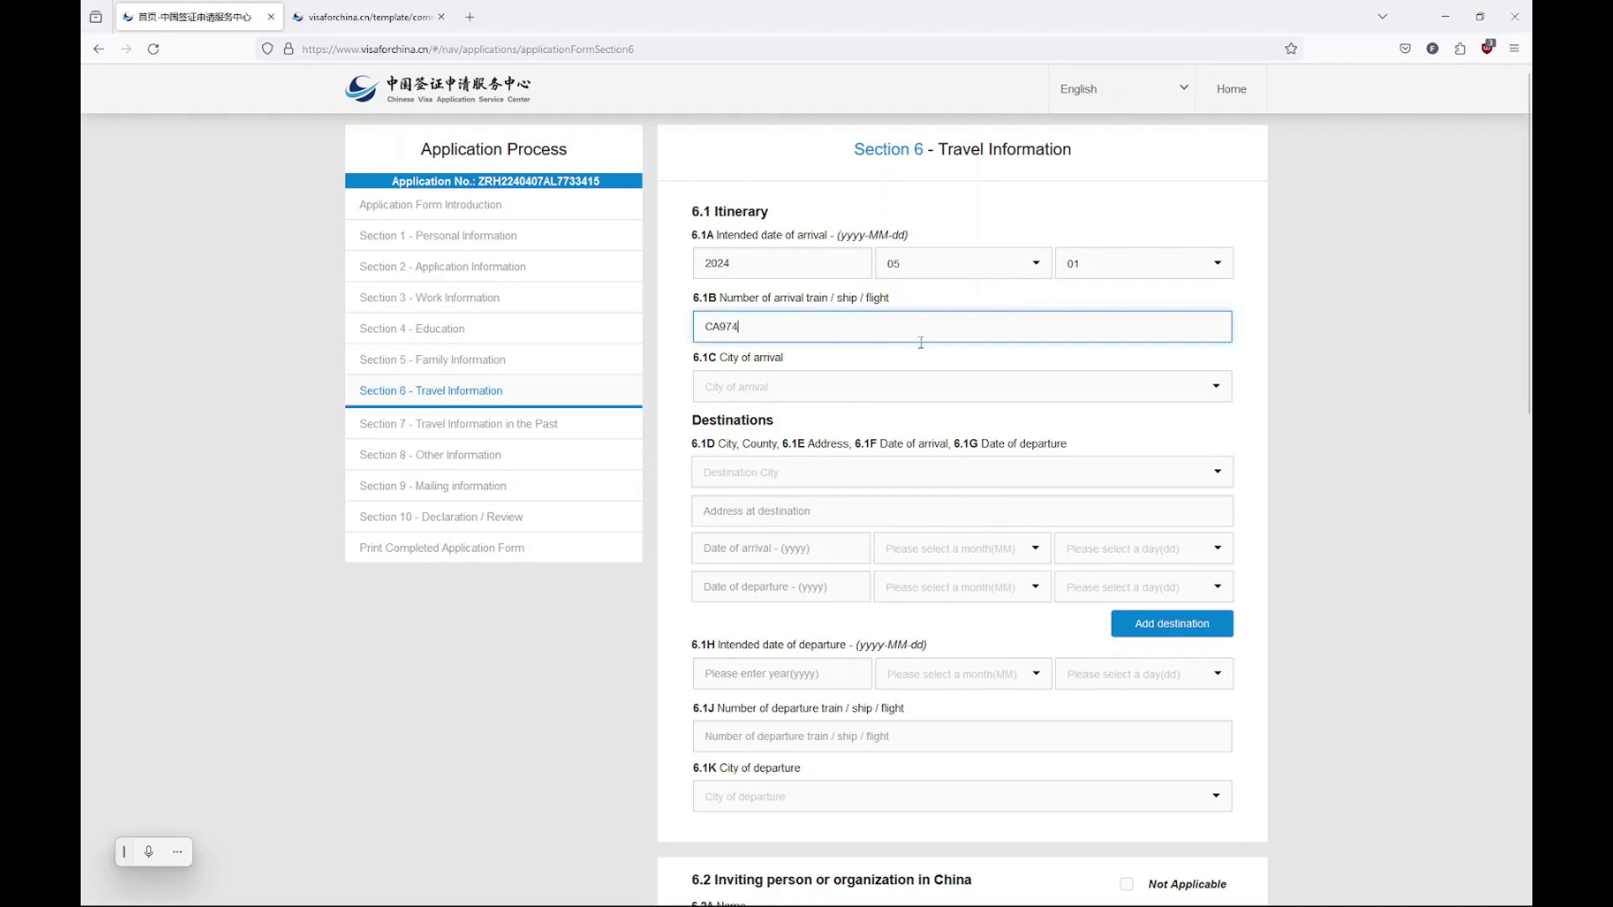
pyautogui.click(856, 390)
pyautogui.write('beij')
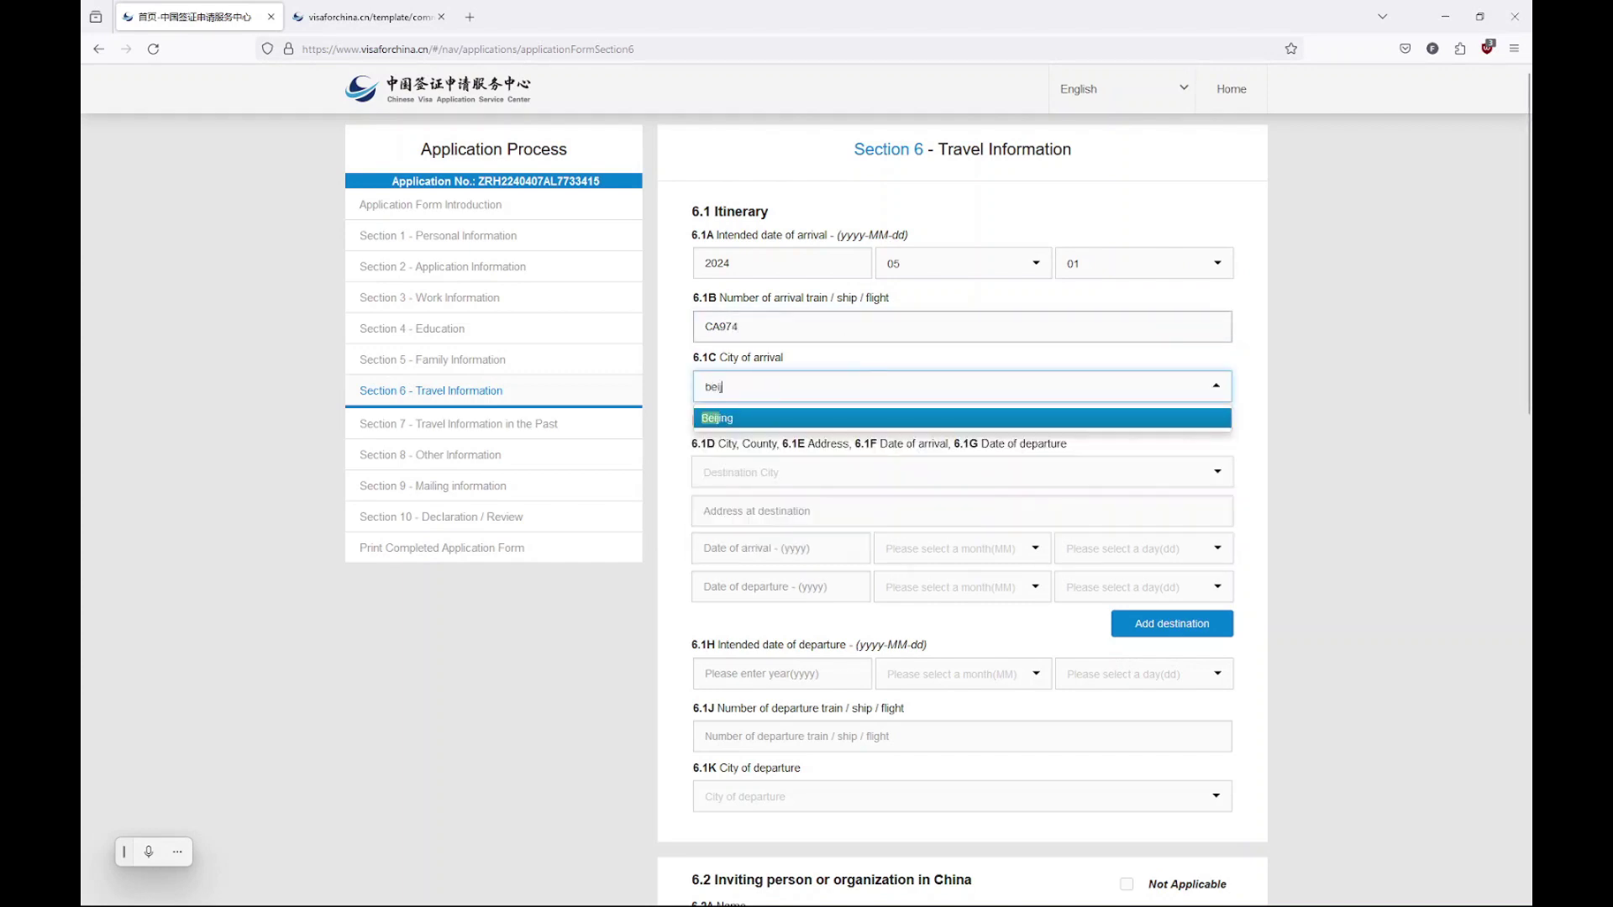
pyautogui.press('Return')
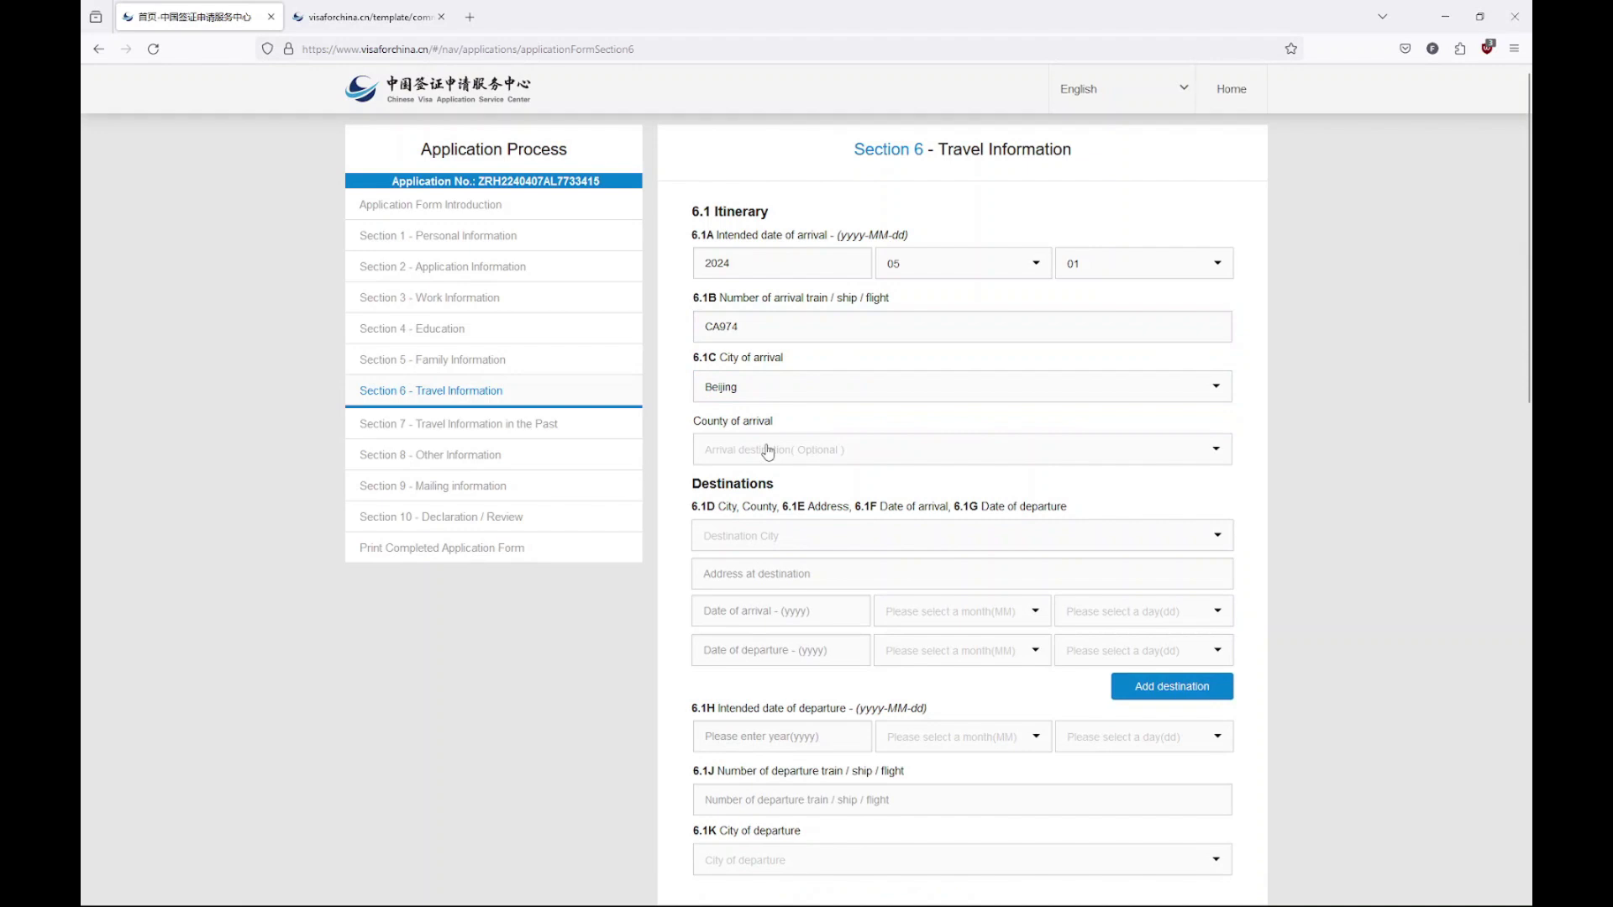
pyautogui.click(767, 452)
pyautogui.scroll(-5, 794, 537)
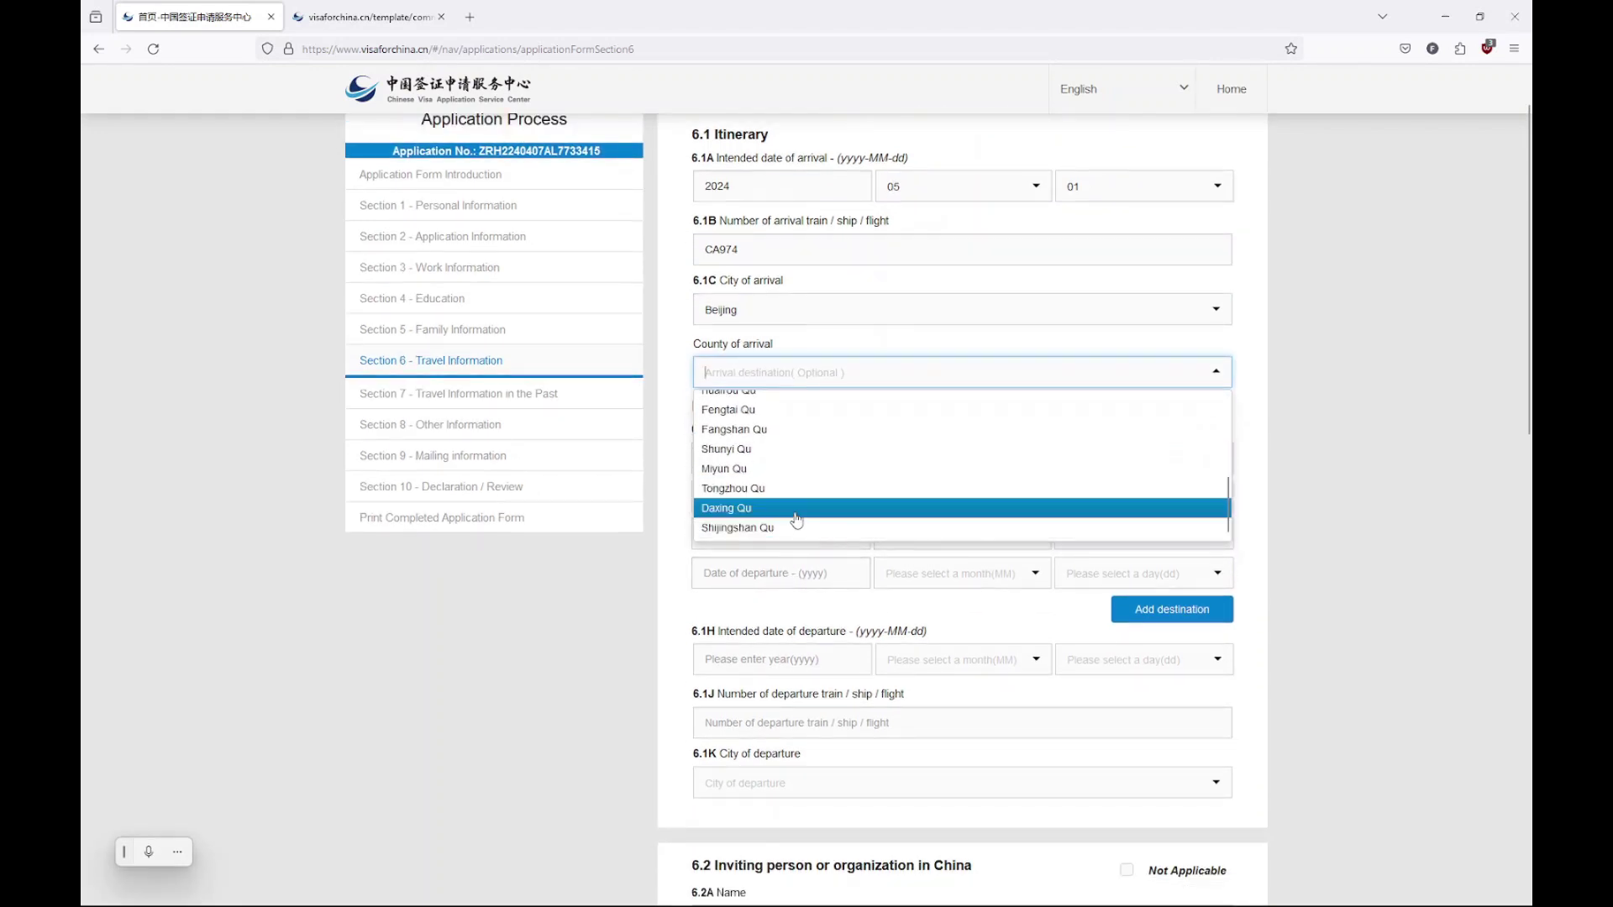
# Choose Daxing Qu as arrival county, Beijing as destination, and enter the Hotel for Swiss People address
pyautogui.click(794, 509)
pyautogui.click(798, 462)
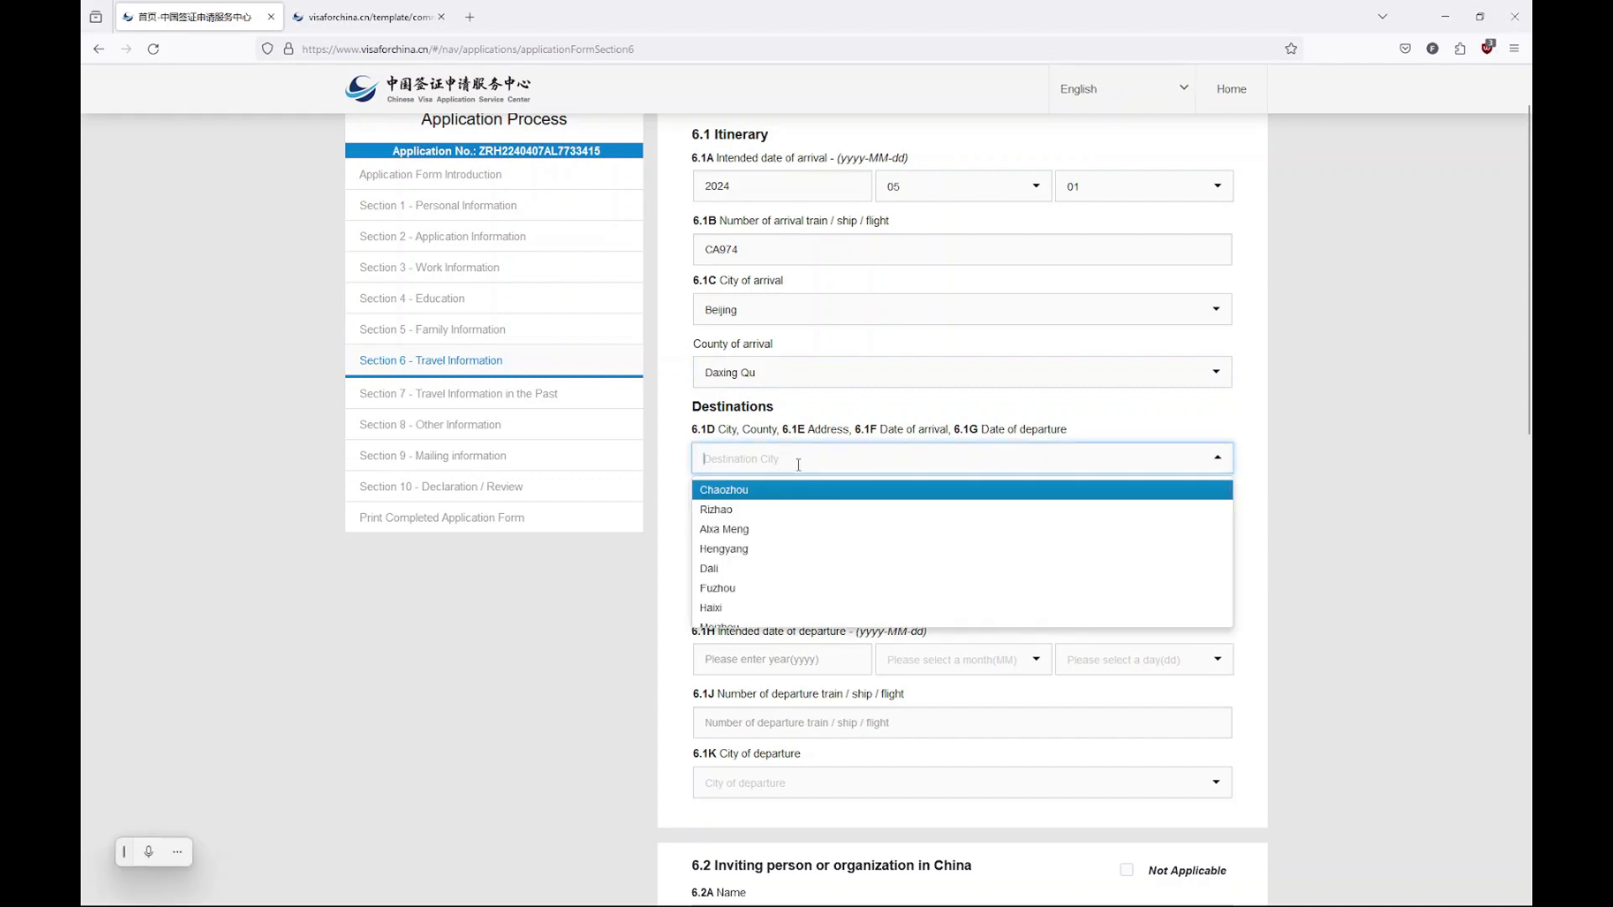
pyautogui.write('beij')
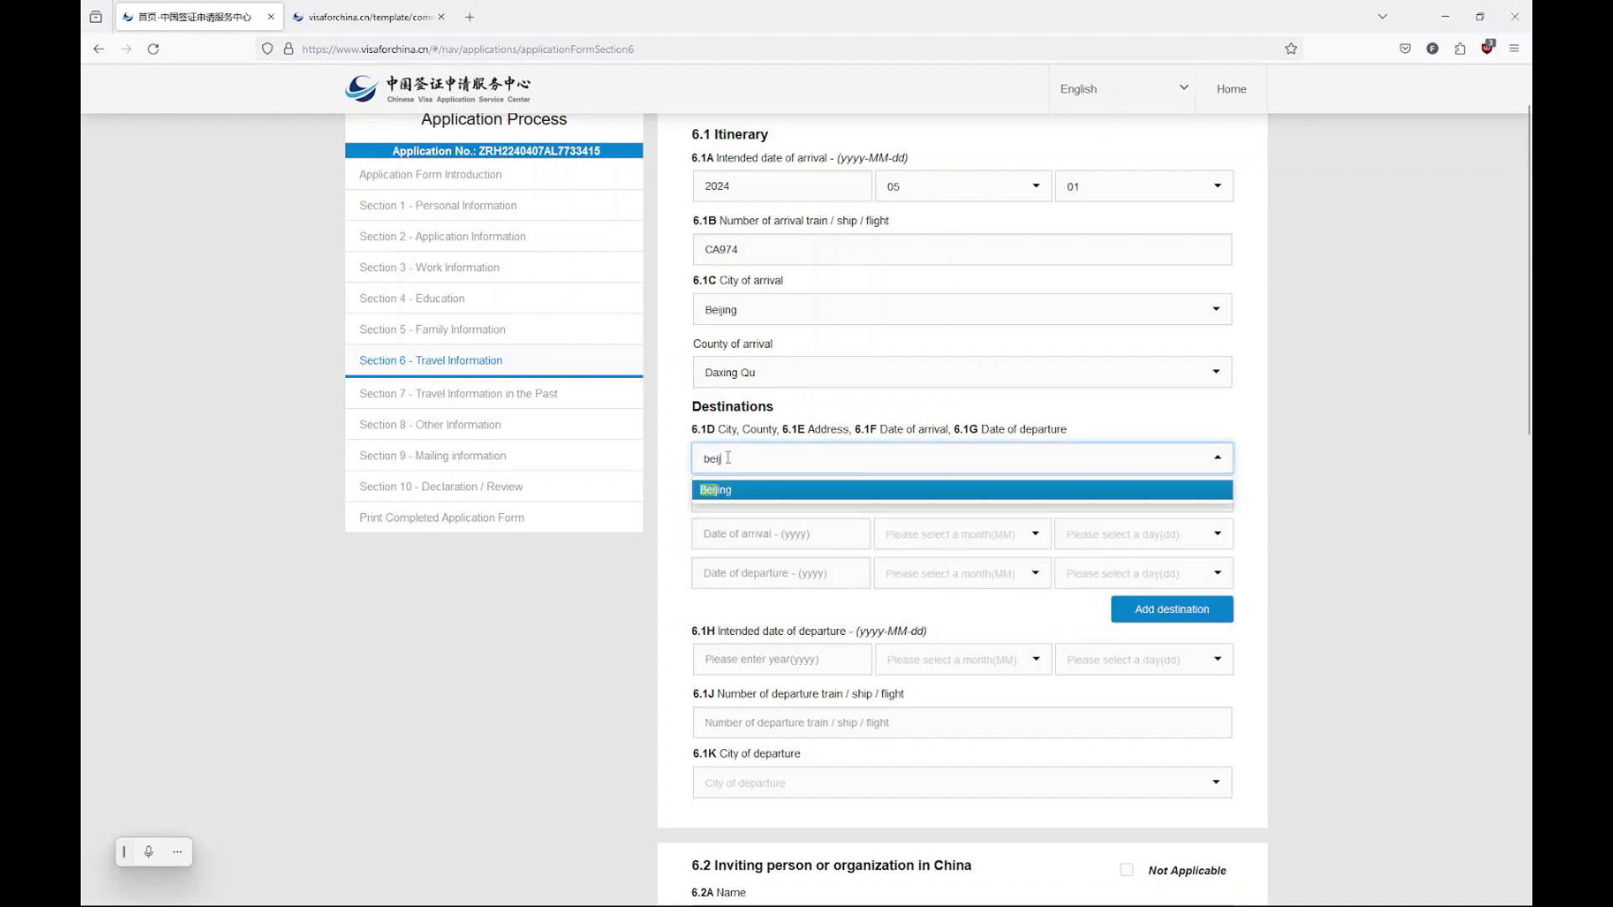
pyautogui.click(731, 489)
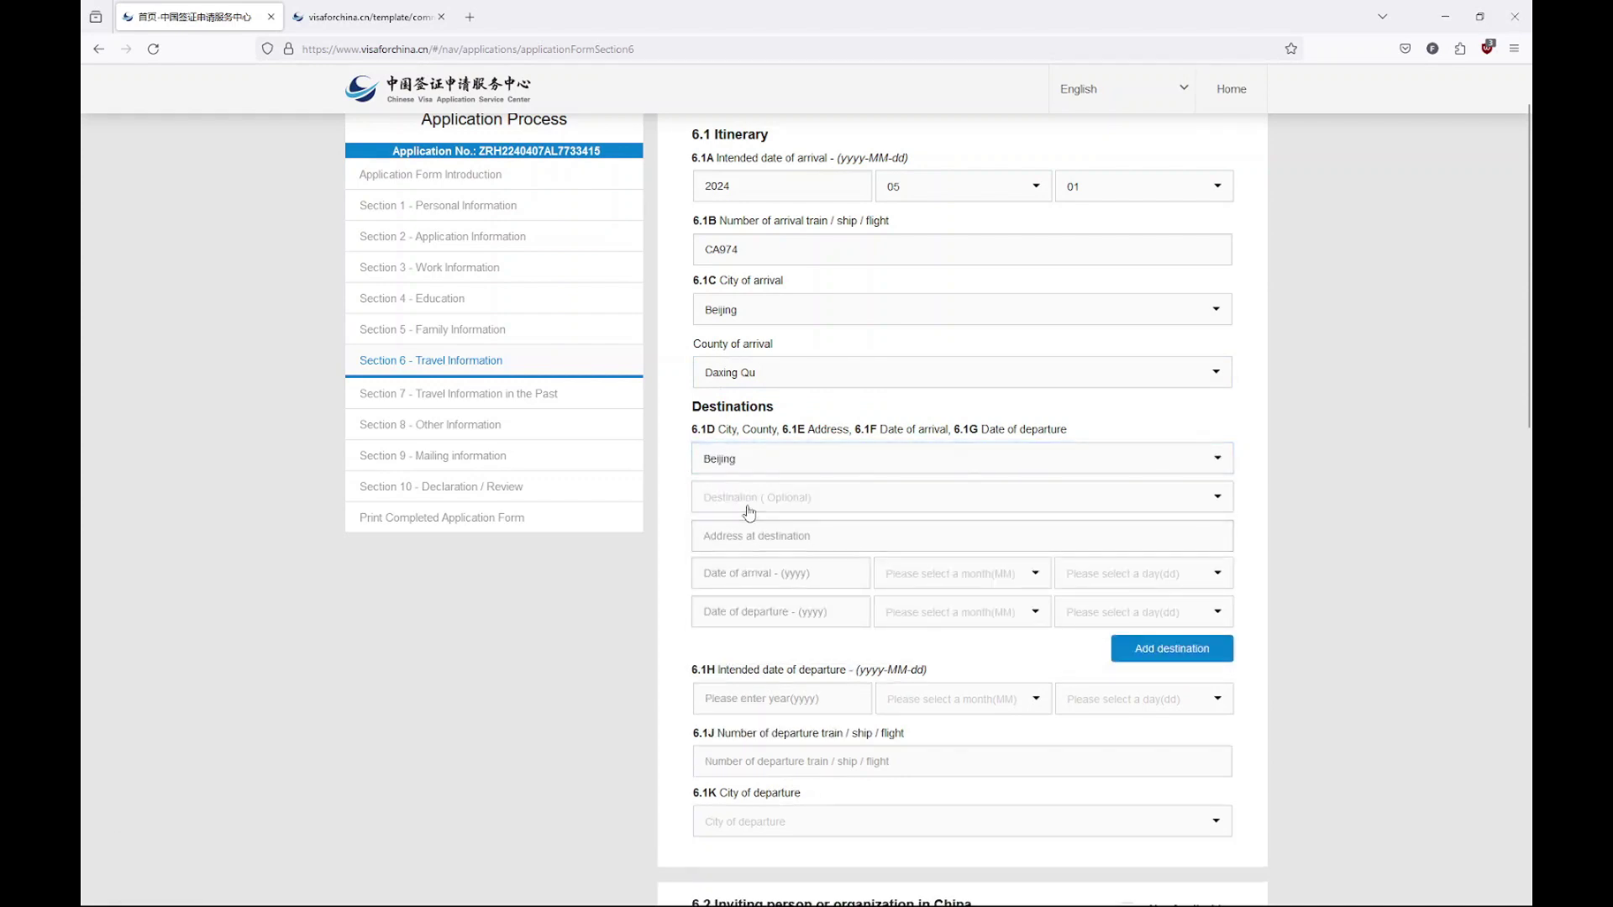
pyautogui.click(763, 496)
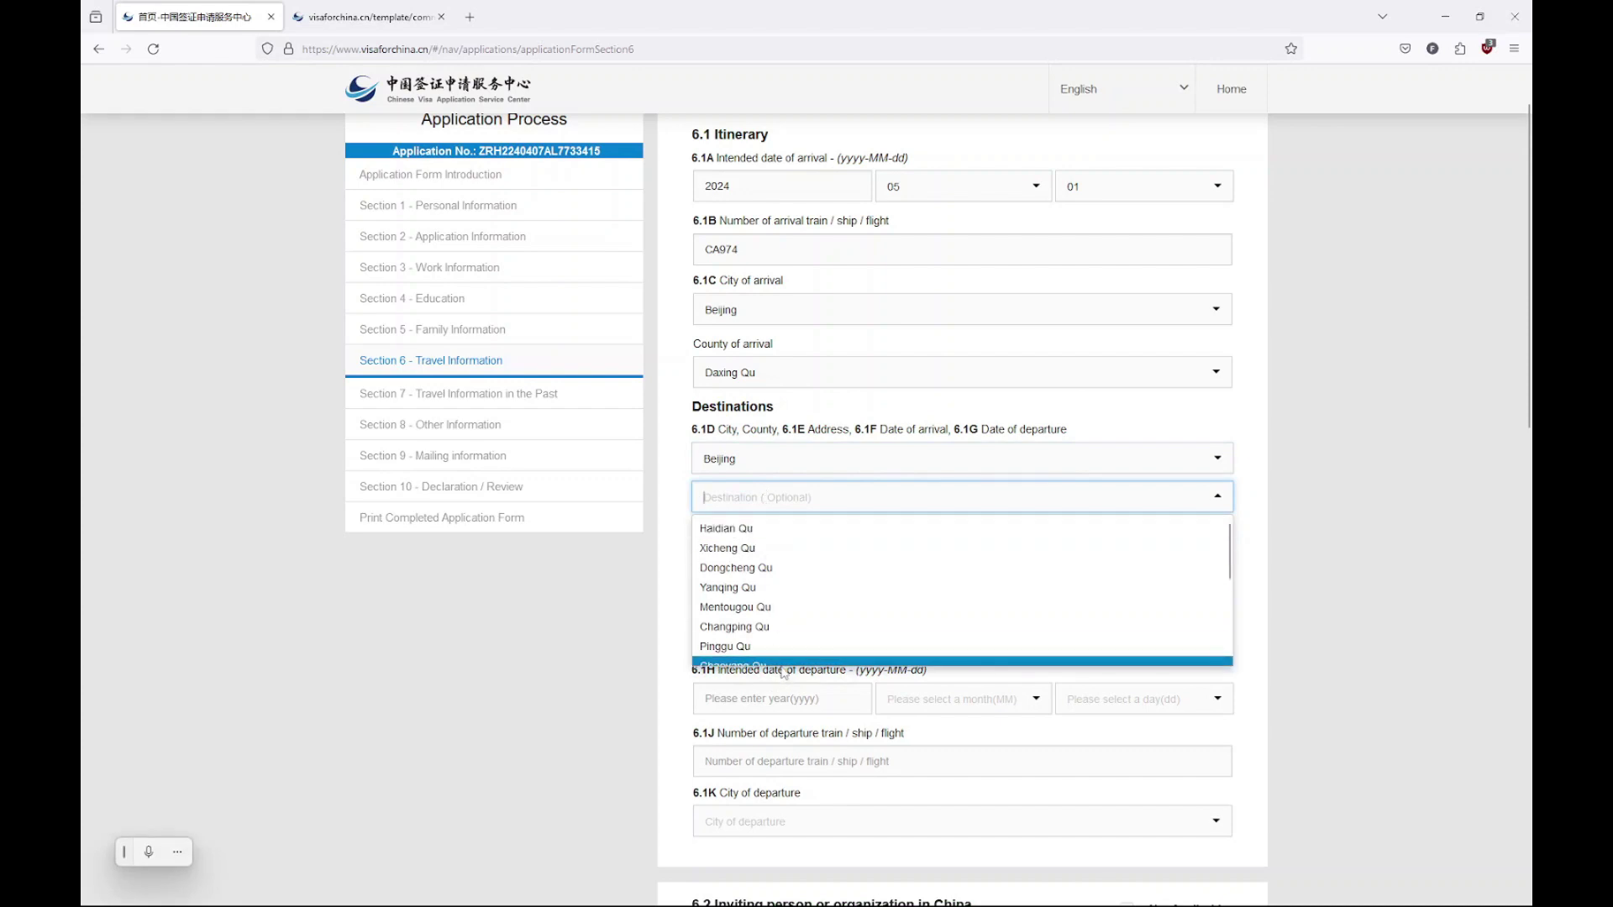
pyautogui.click(683, 624)
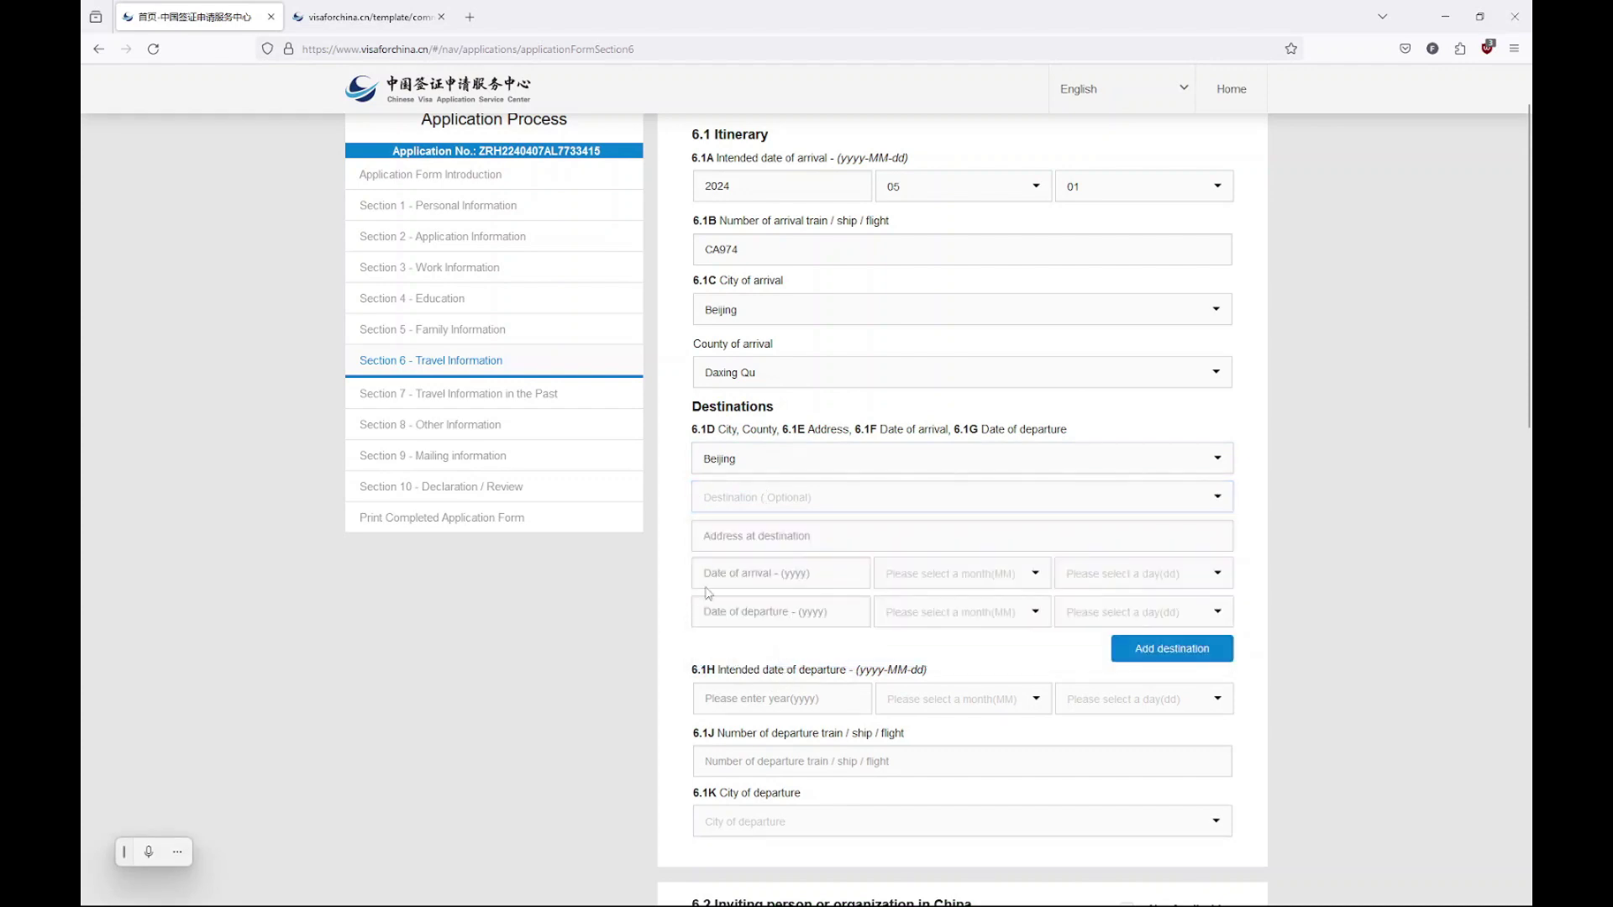
pyautogui.click(813, 531)
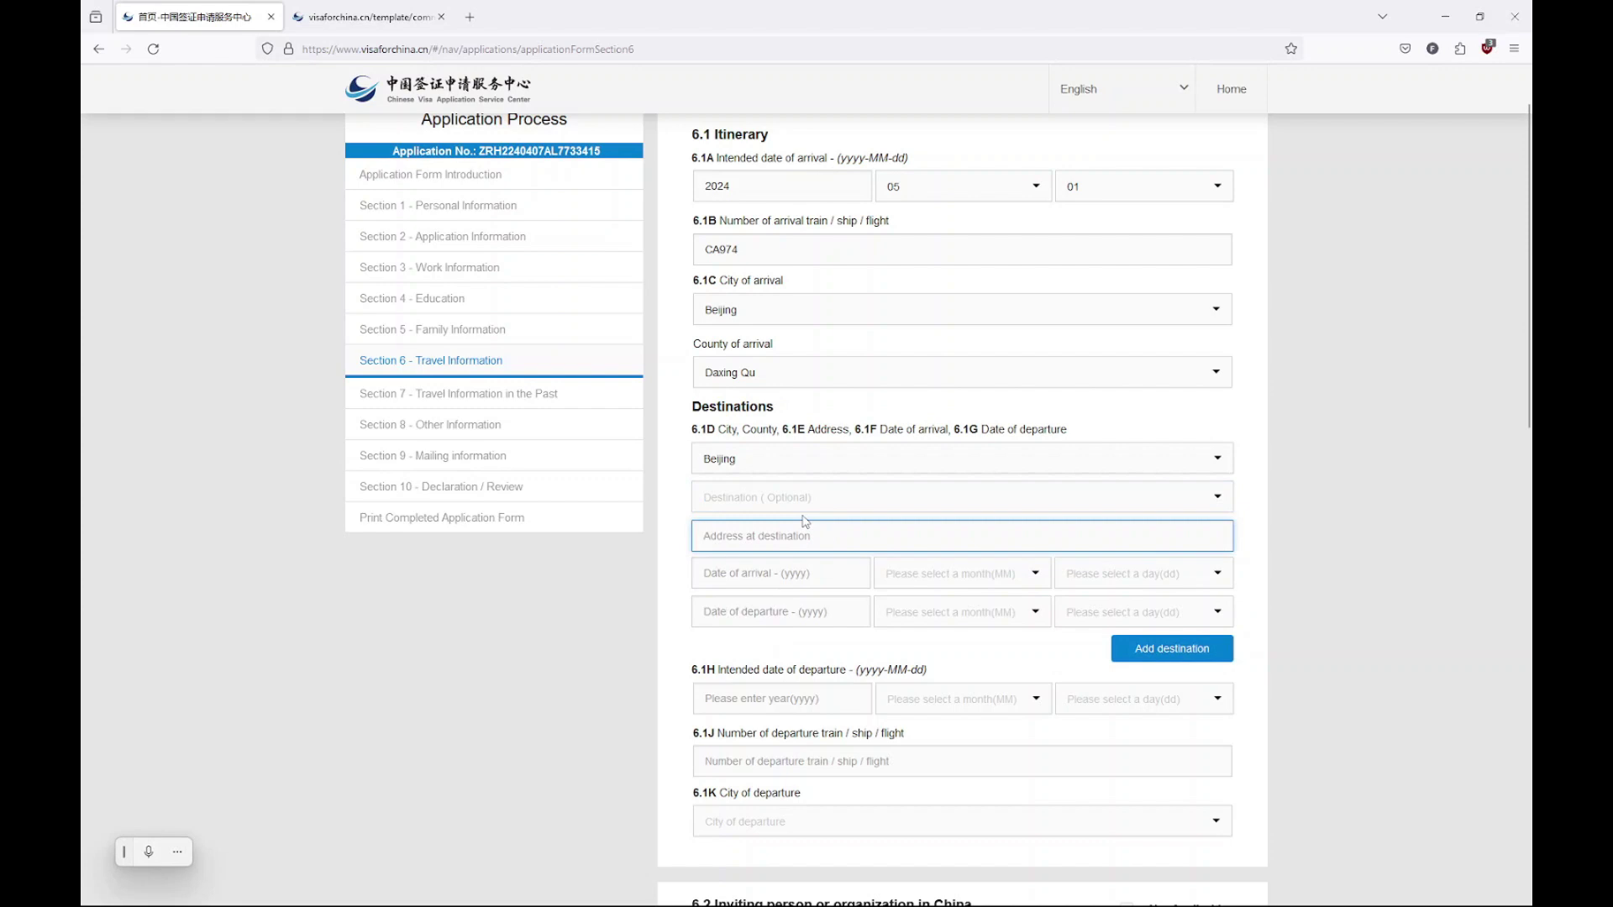
pyautogui.write('H')
pyautogui.write('otel of')
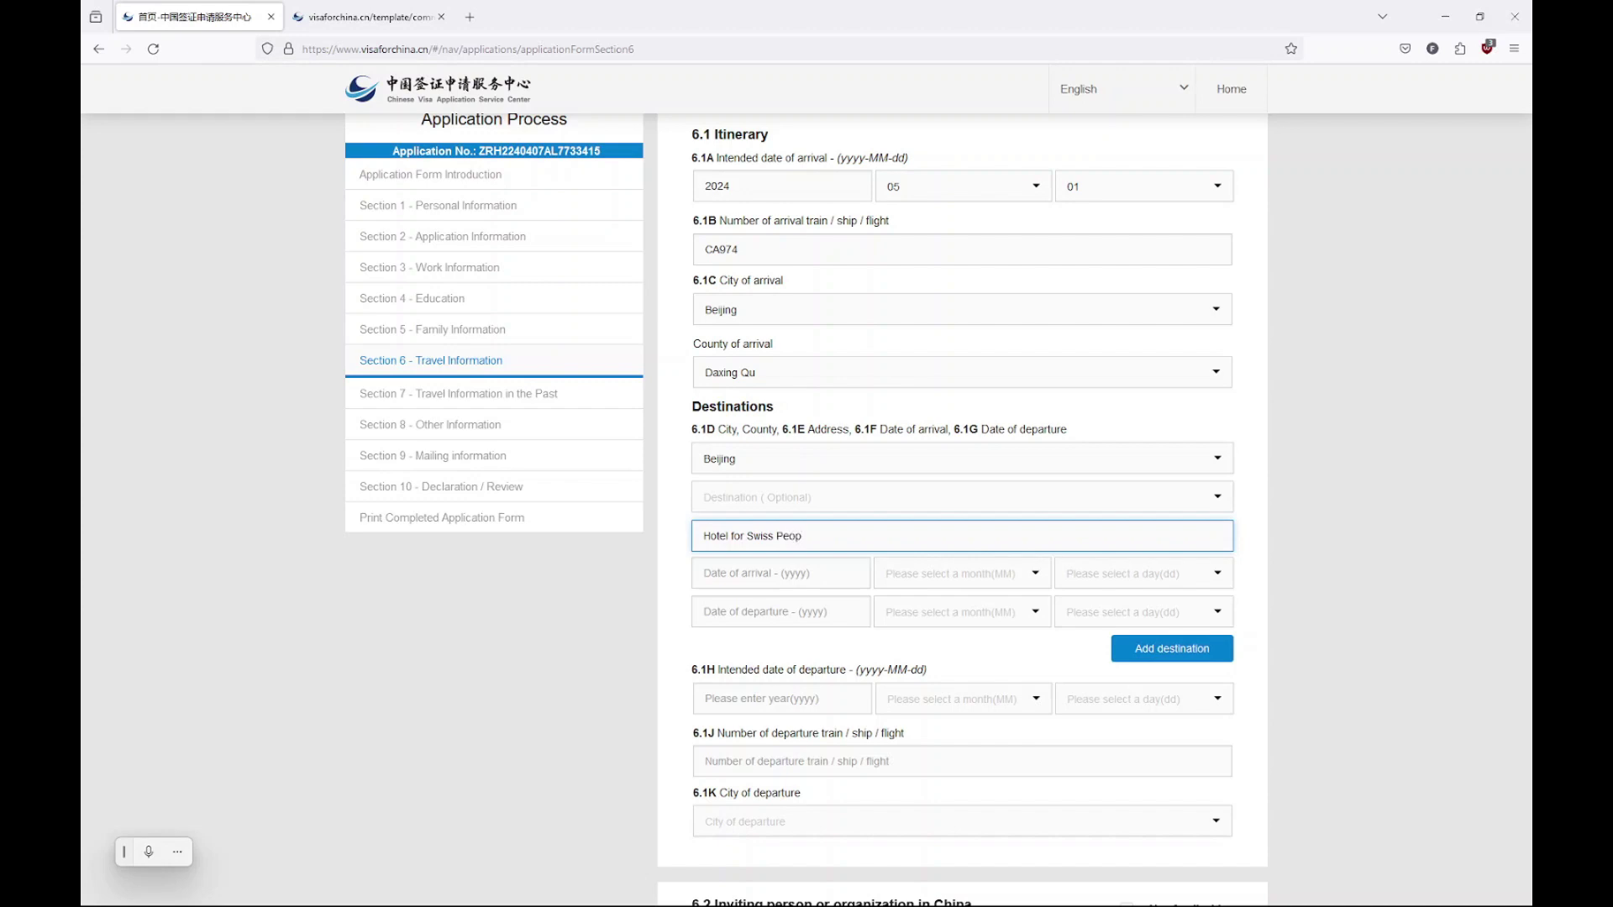
# Set the Beijing stay's arrival date to 2024-05-01
pyautogui.click(807, 572)
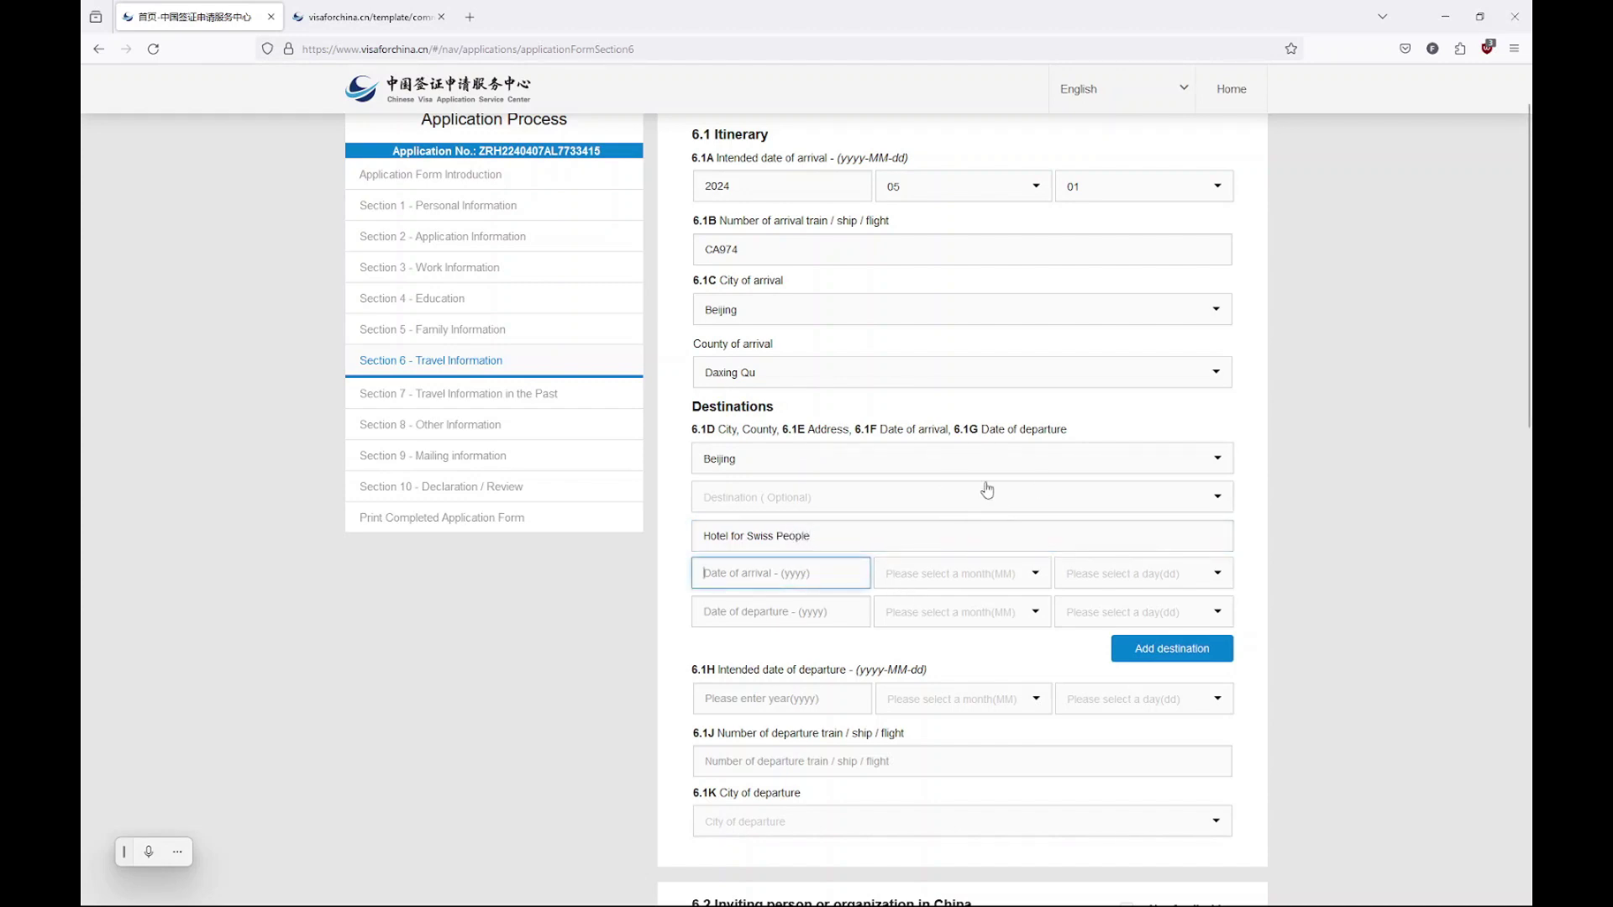
pyautogui.write('2')
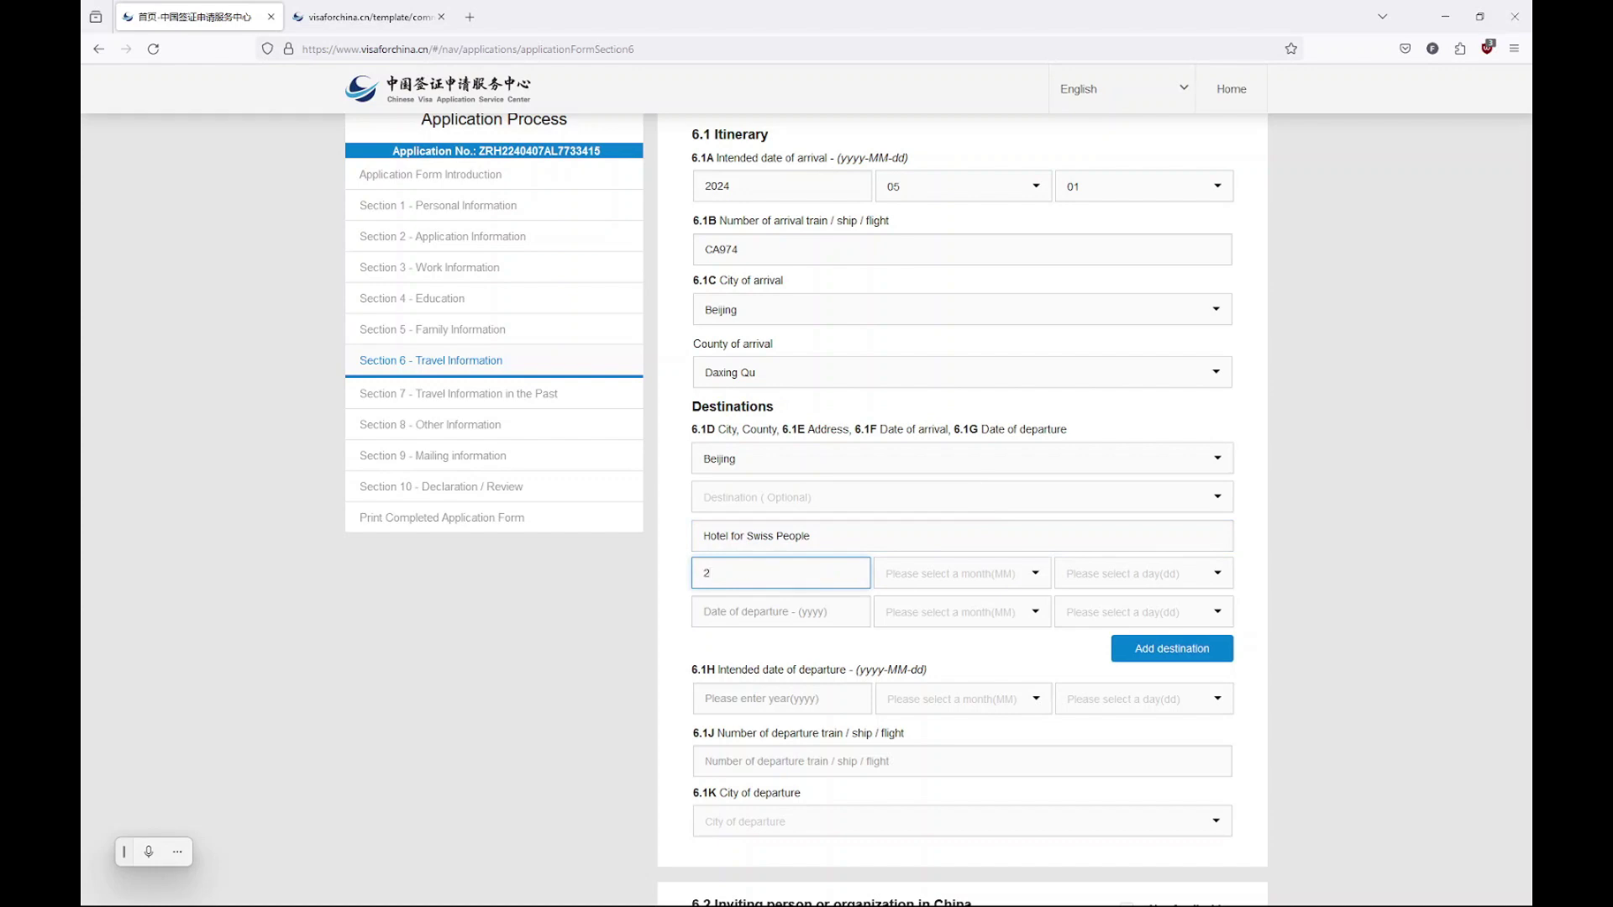
pyautogui.write('024')
pyautogui.click(958, 580)
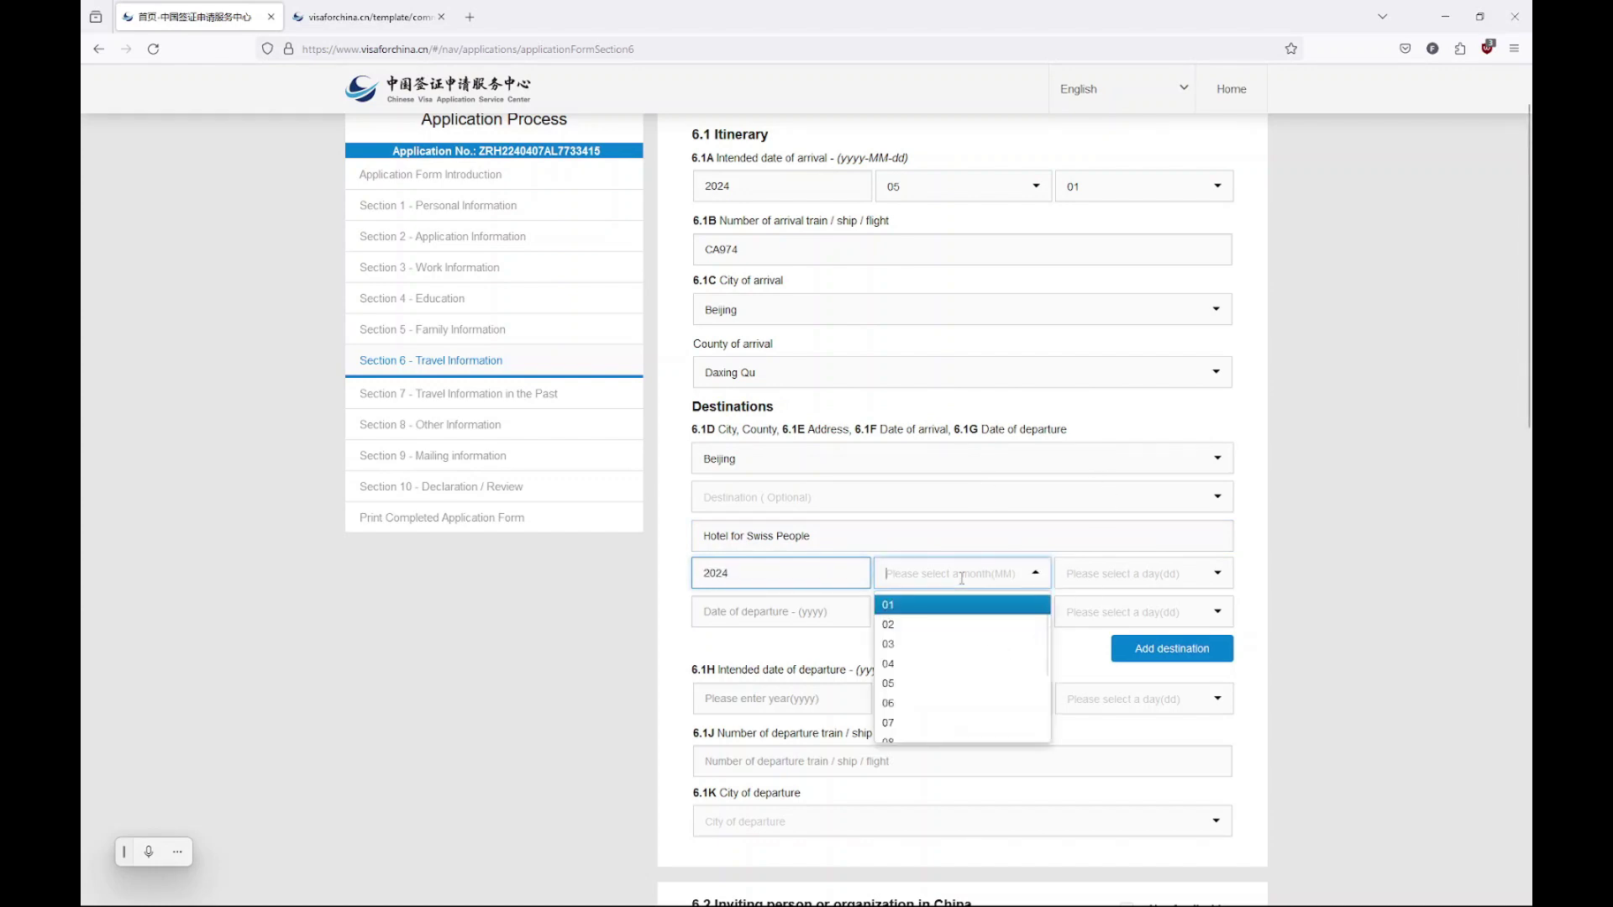
pyautogui.click(938, 685)
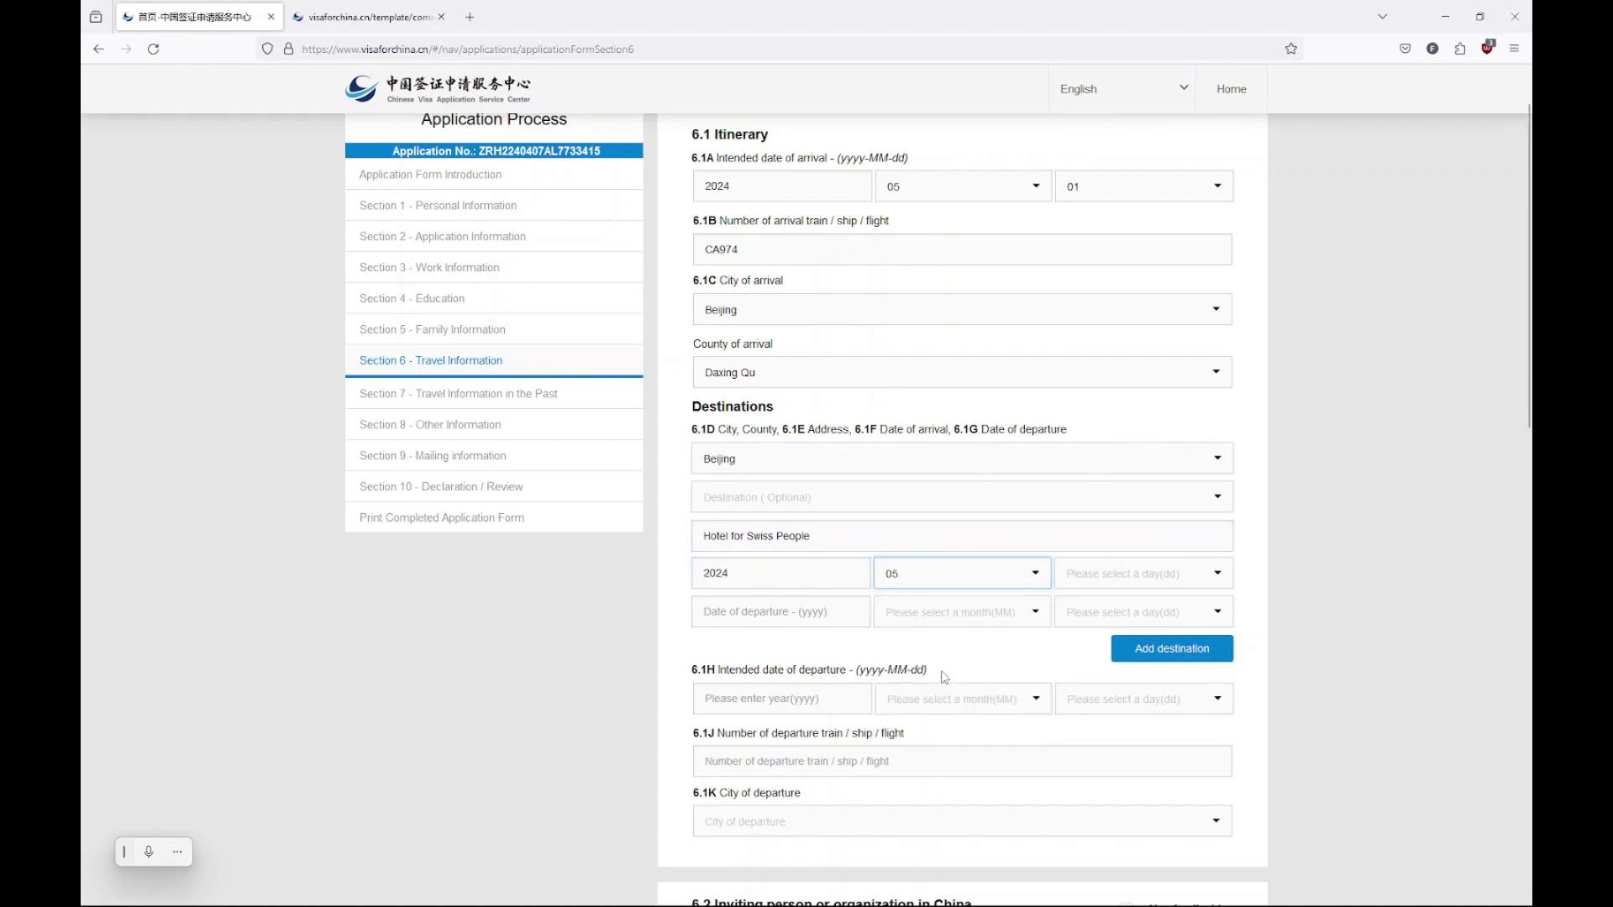
pyautogui.click(1127, 581)
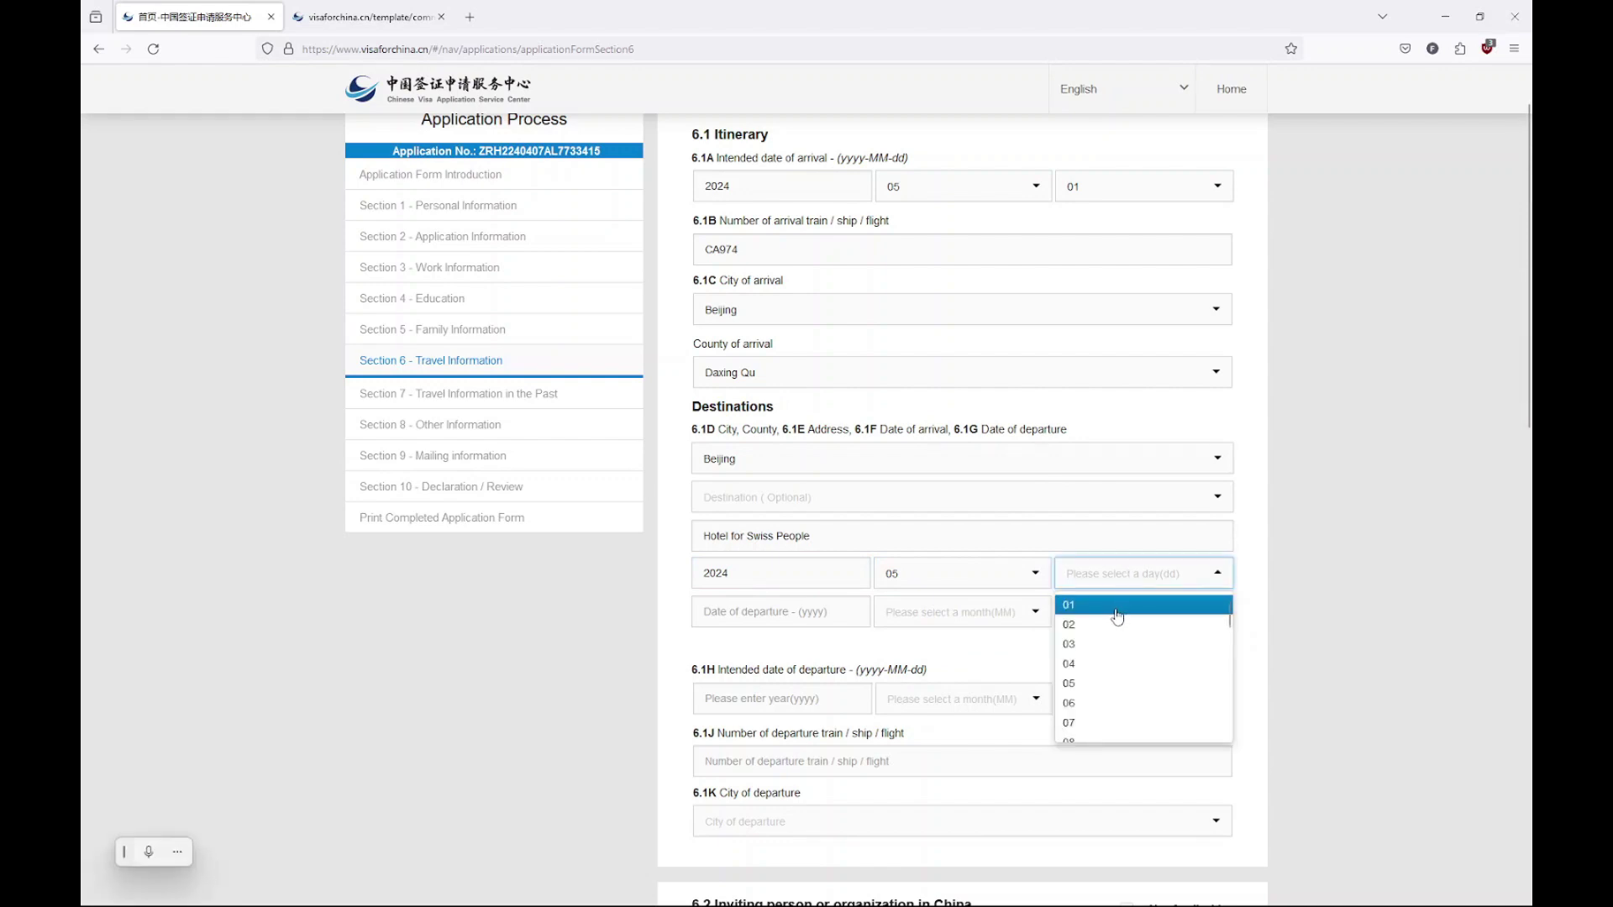
pyautogui.click(1120, 612)
# Set the Beijing stay's departure date to 2024-06-30
pyautogui.click(823, 616)
pyautogui.write('2024')
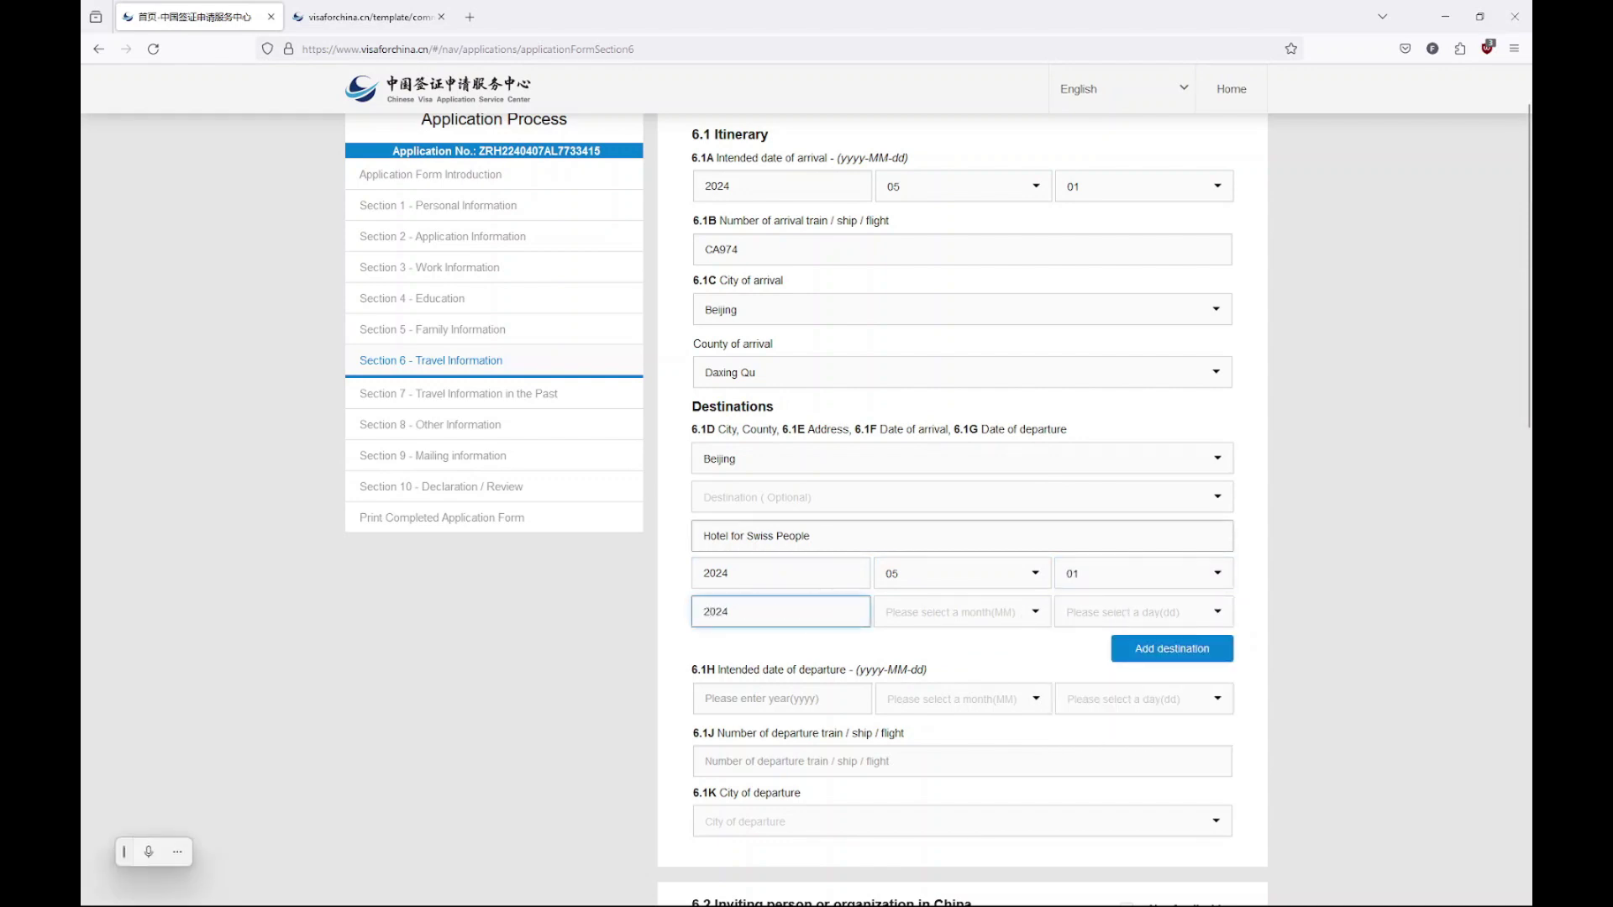
pyautogui.click(951, 606)
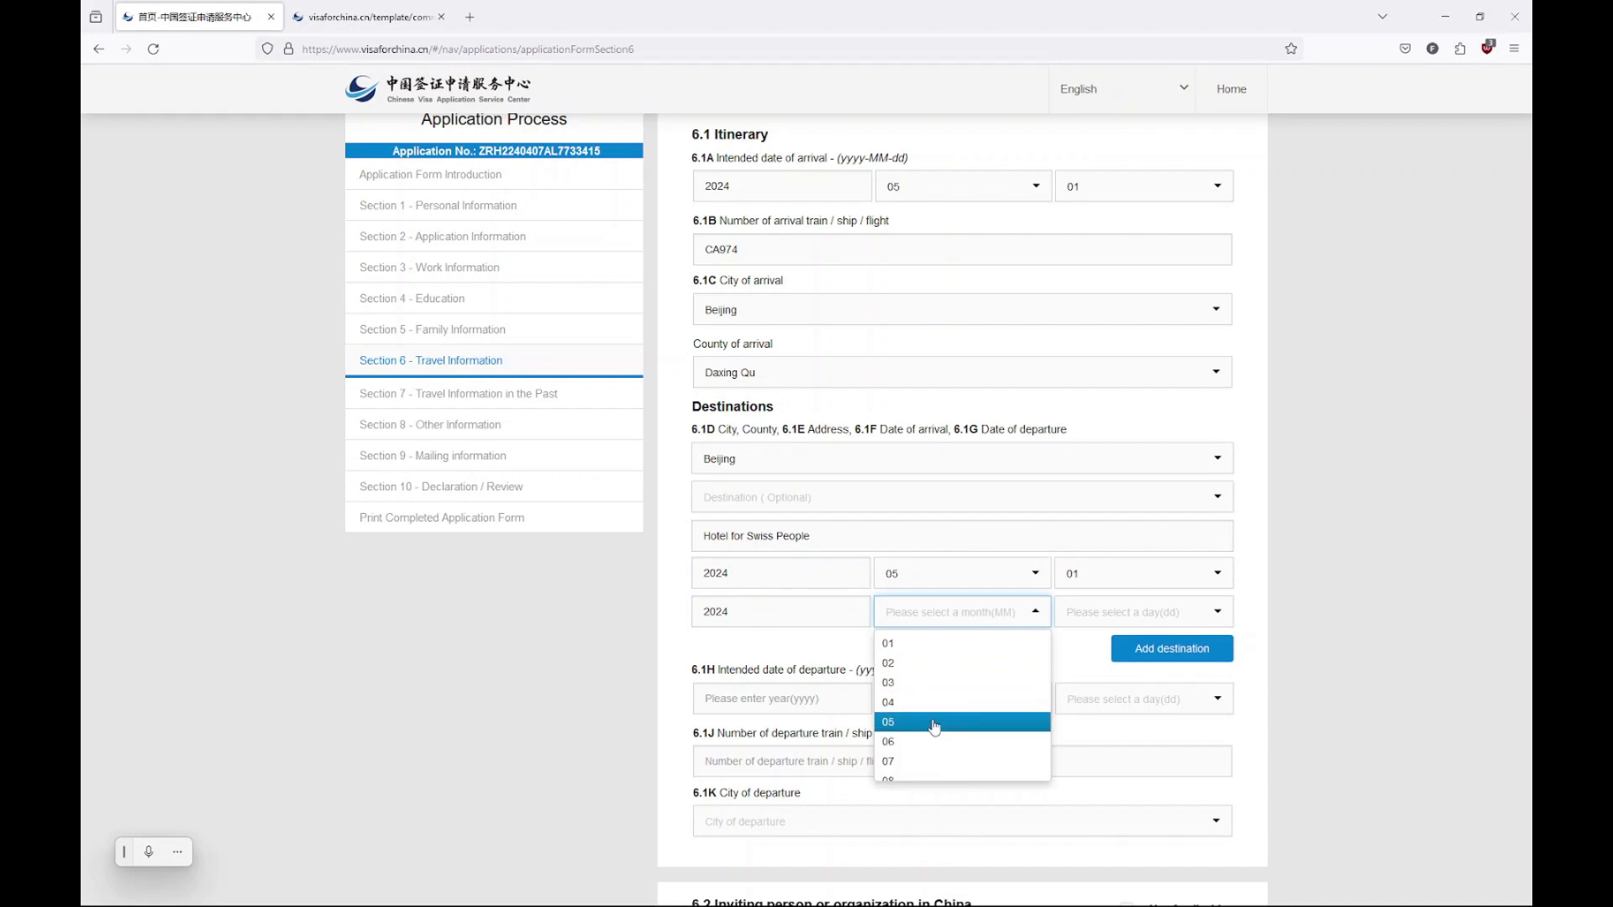
pyautogui.click(936, 742)
pyautogui.click(1094, 617)
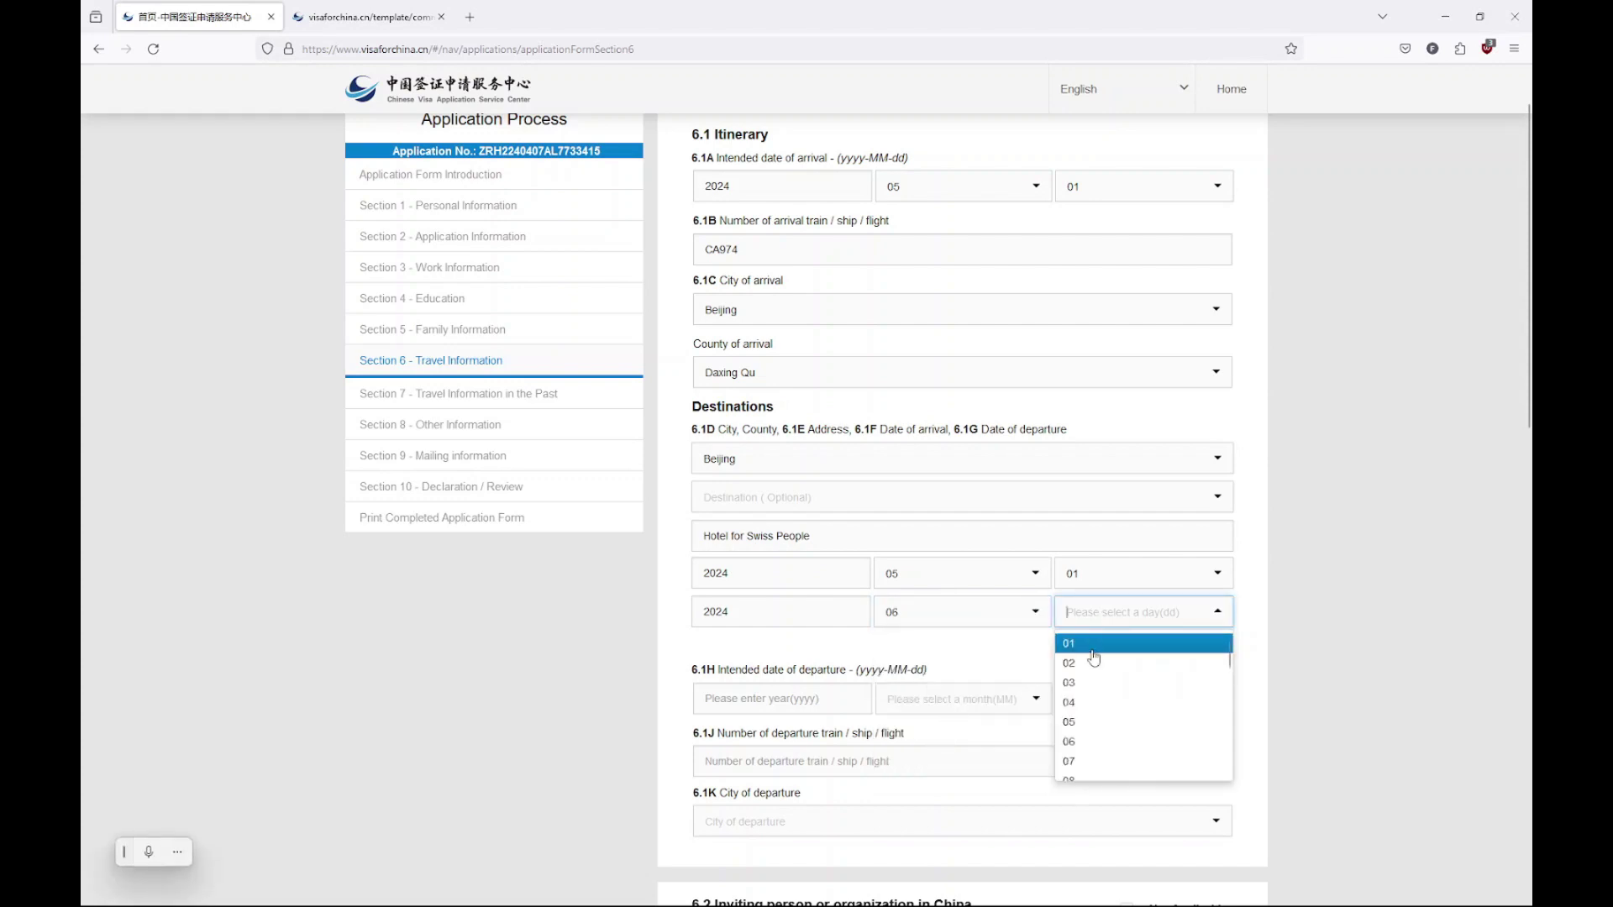
pyautogui.scroll(-10, 1096, 740)
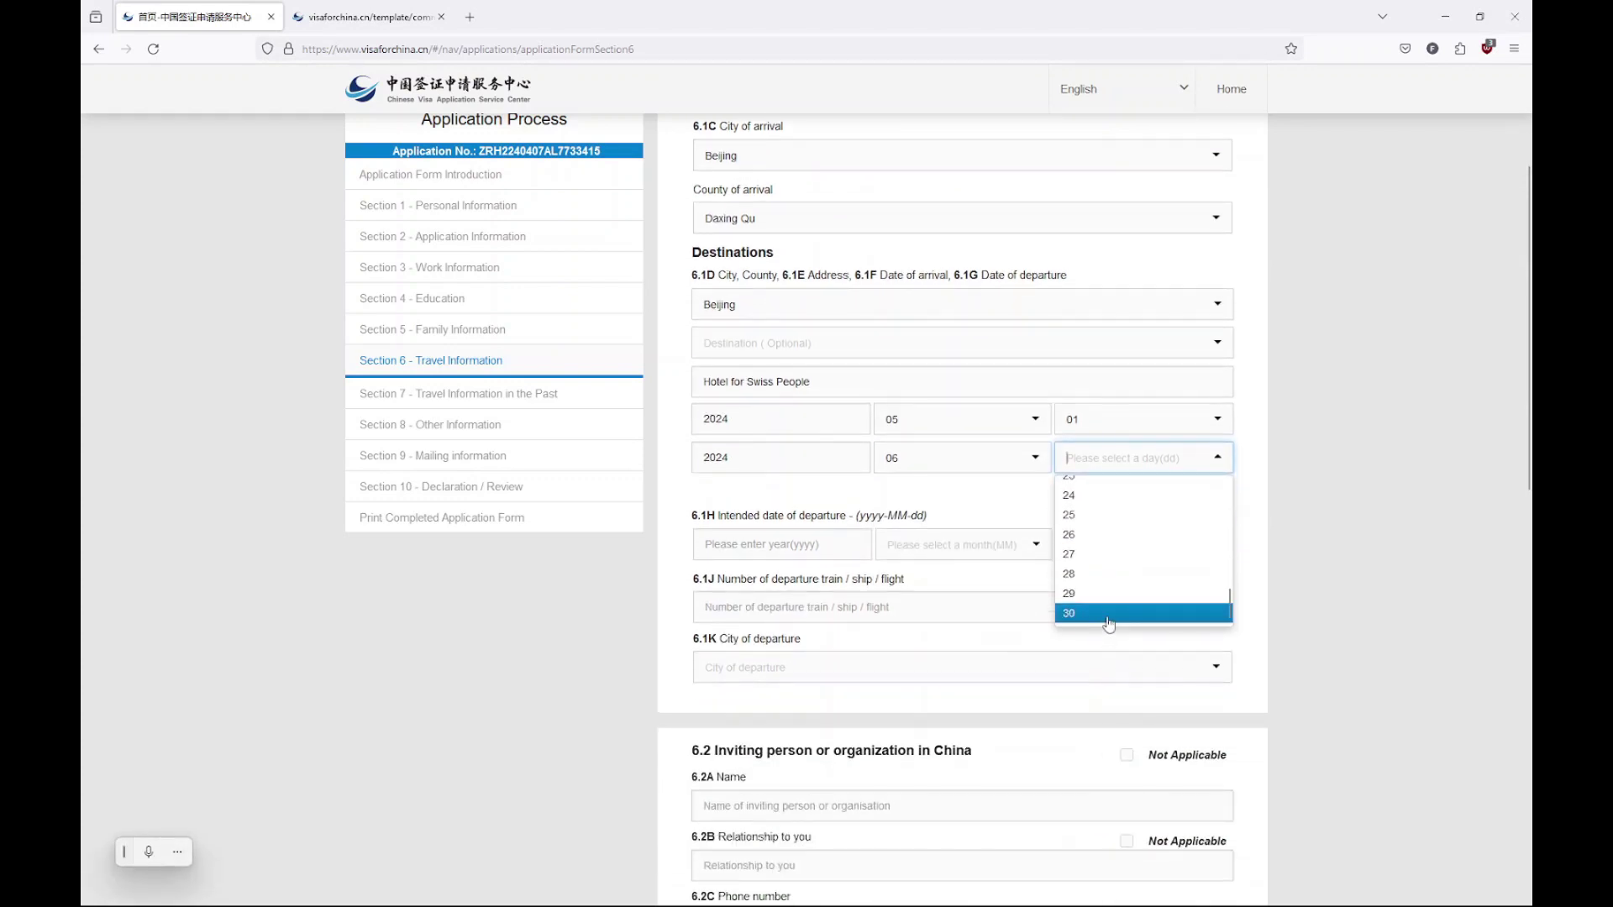
pyautogui.click(1107, 620)
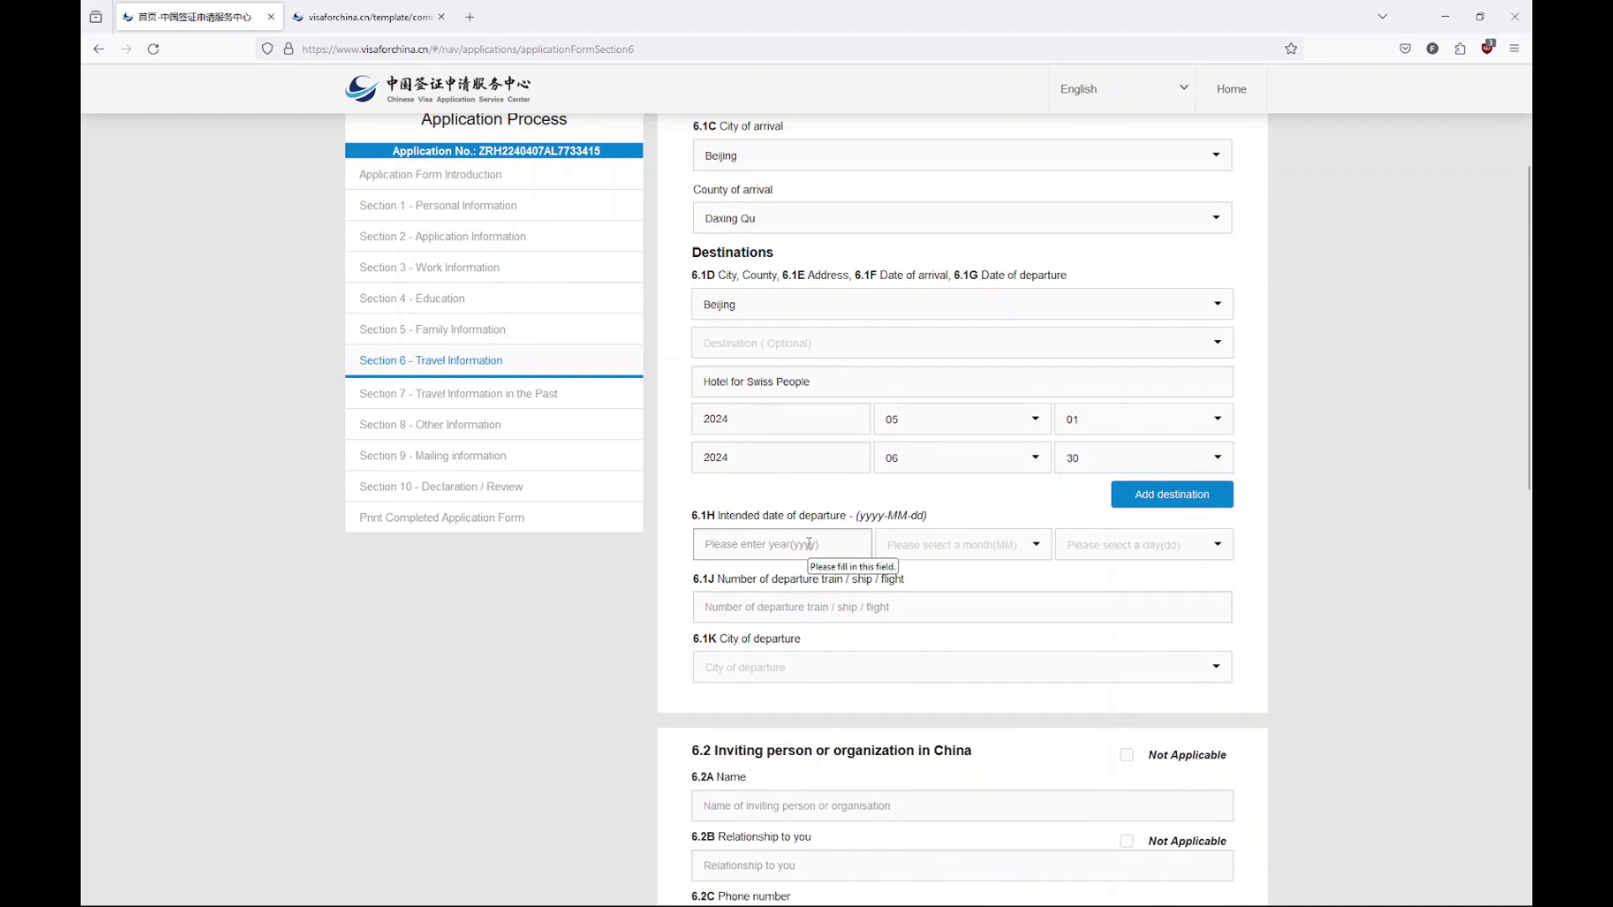
# Set the intended departure date in 6.1H to 2024-06-30
pyautogui.click(756, 458)
pyautogui.doubleClick(756, 458)
pyautogui.hotkey('ctrl', 'c')
pyautogui.click(781, 545)
pyautogui.hotkey('ctrl', 'v')
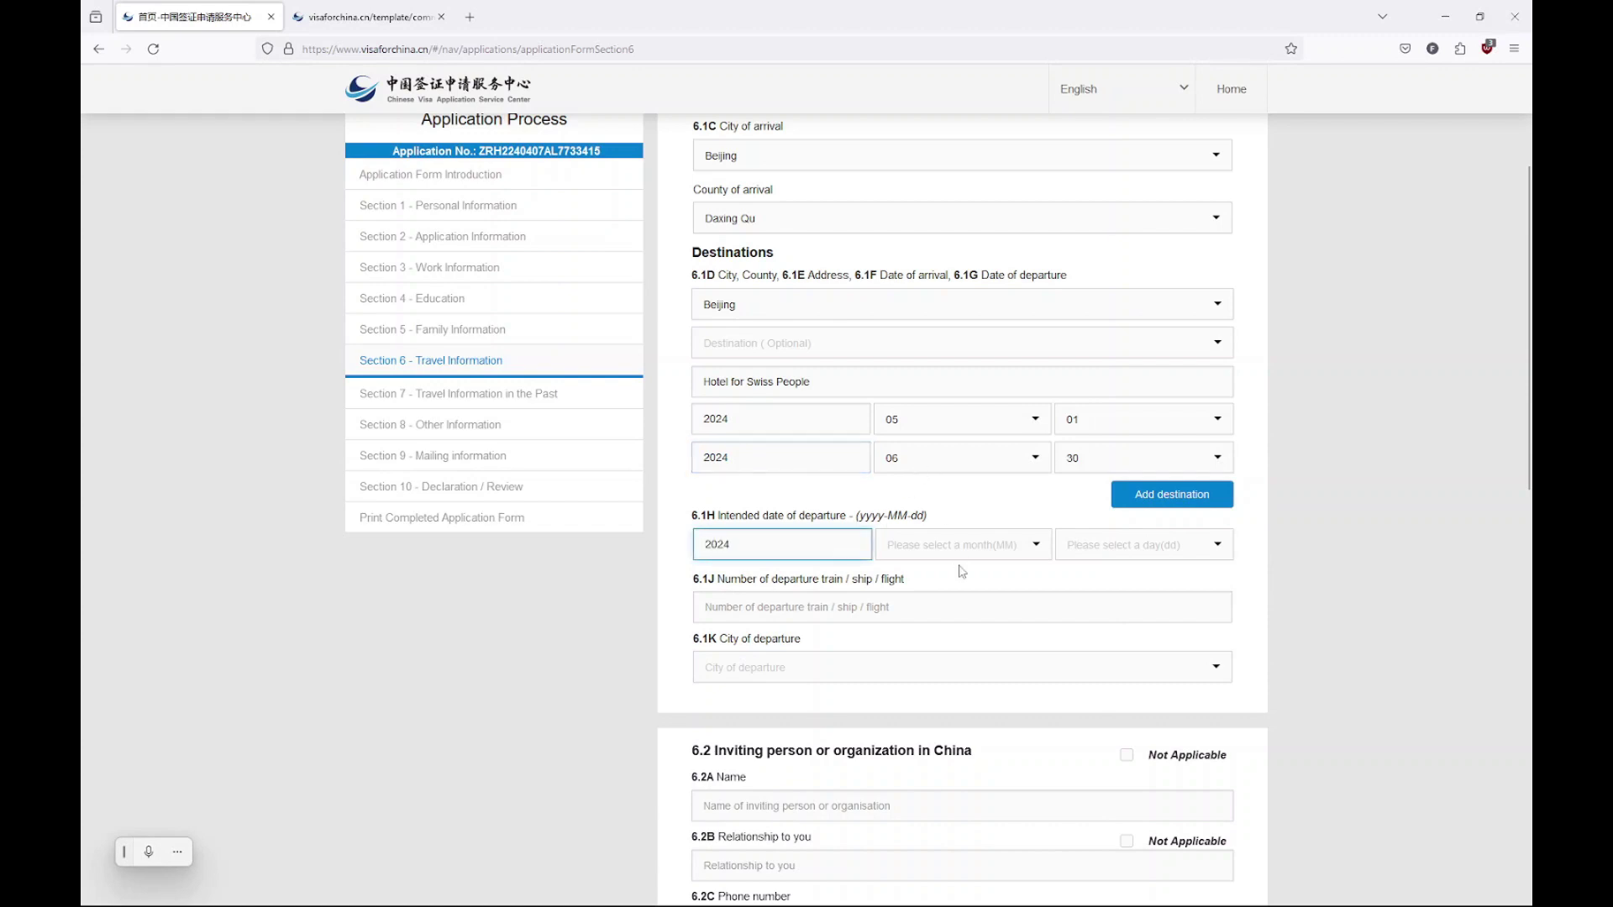
pyautogui.click(963, 555)
pyautogui.click(947, 677)
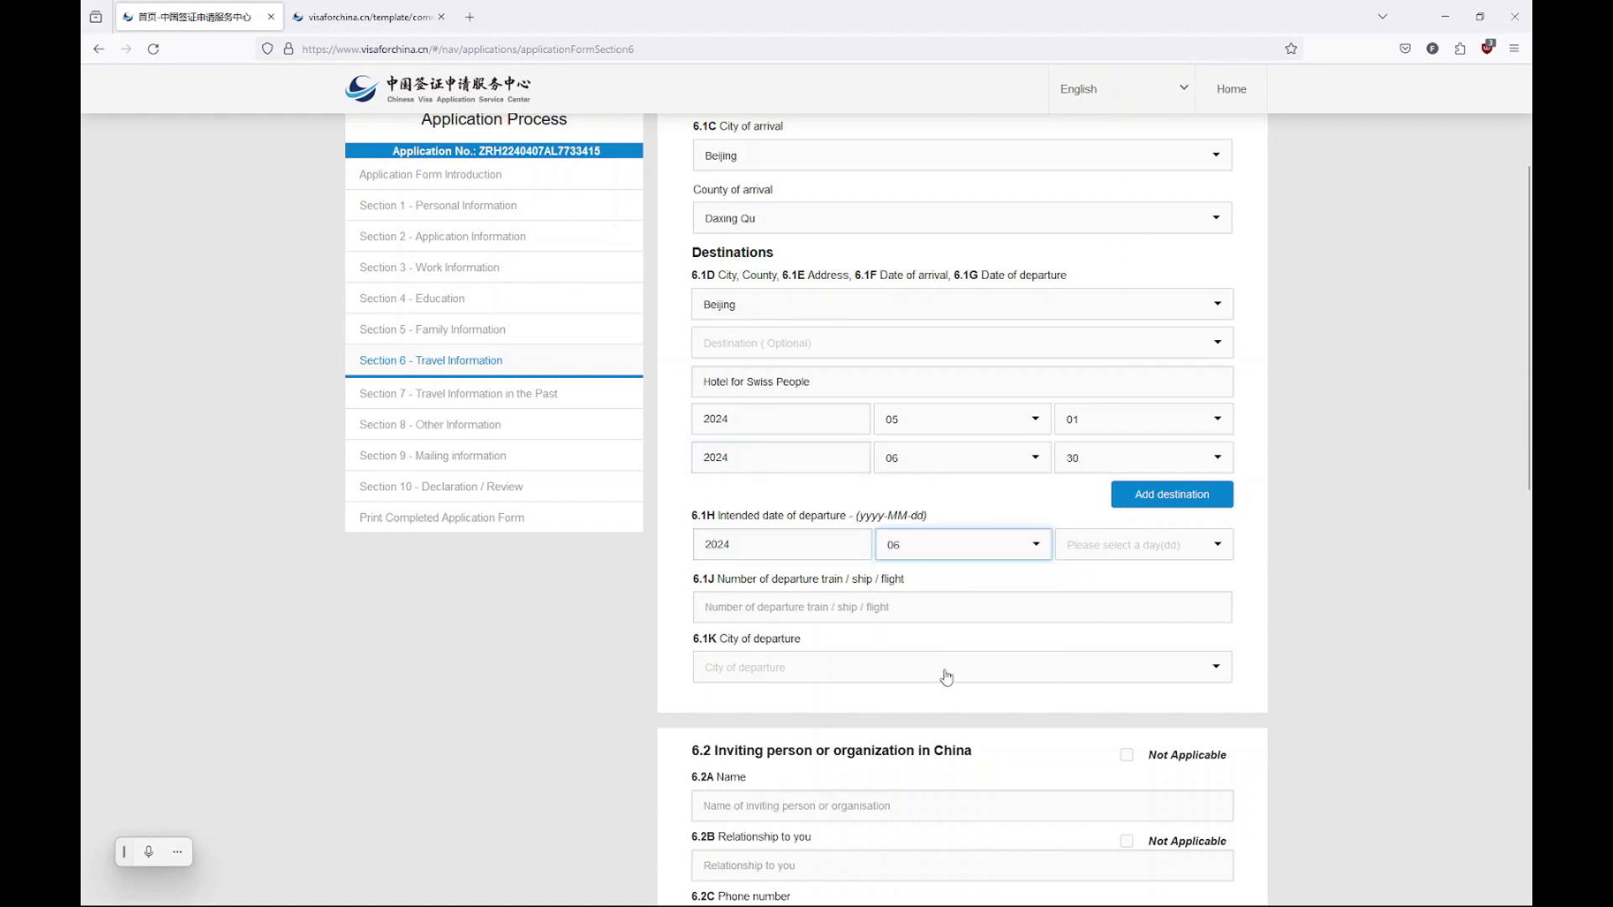
pyautogui.click(1105, 546)
pyautogui.scroll(-5, 1120, 641)
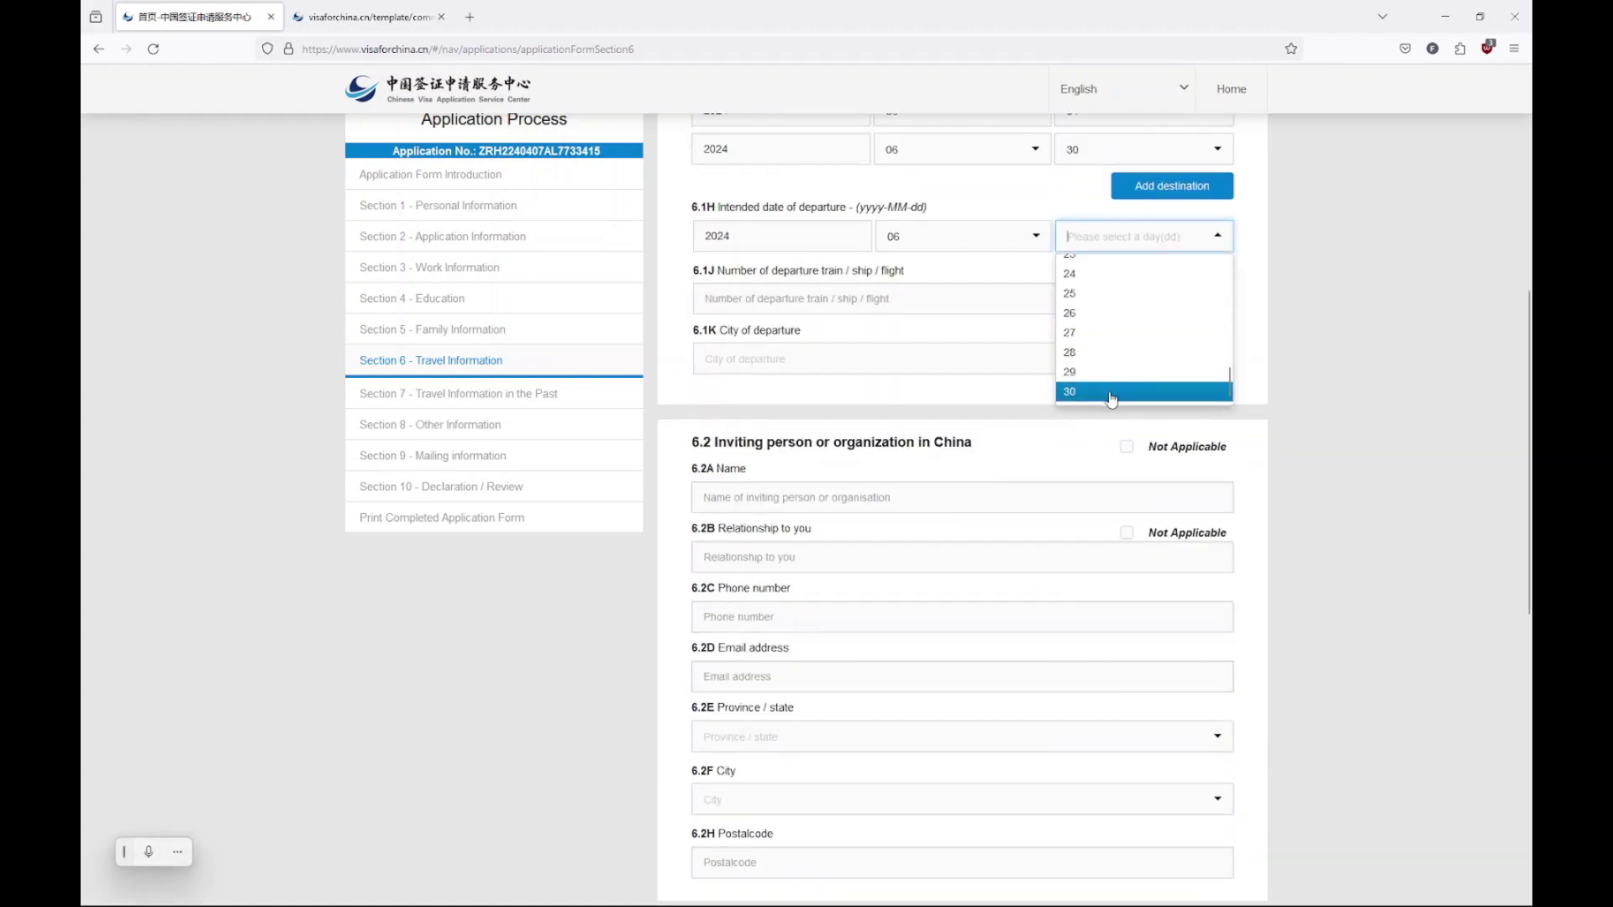
pyautogui.click(1111, 394)
# Enter departure flight CA973 with Beijing as the city of departure
pyautogui.click(929, 300)
pyautogui.scroll(3, 930, 370)
pyautogui.write('CA')
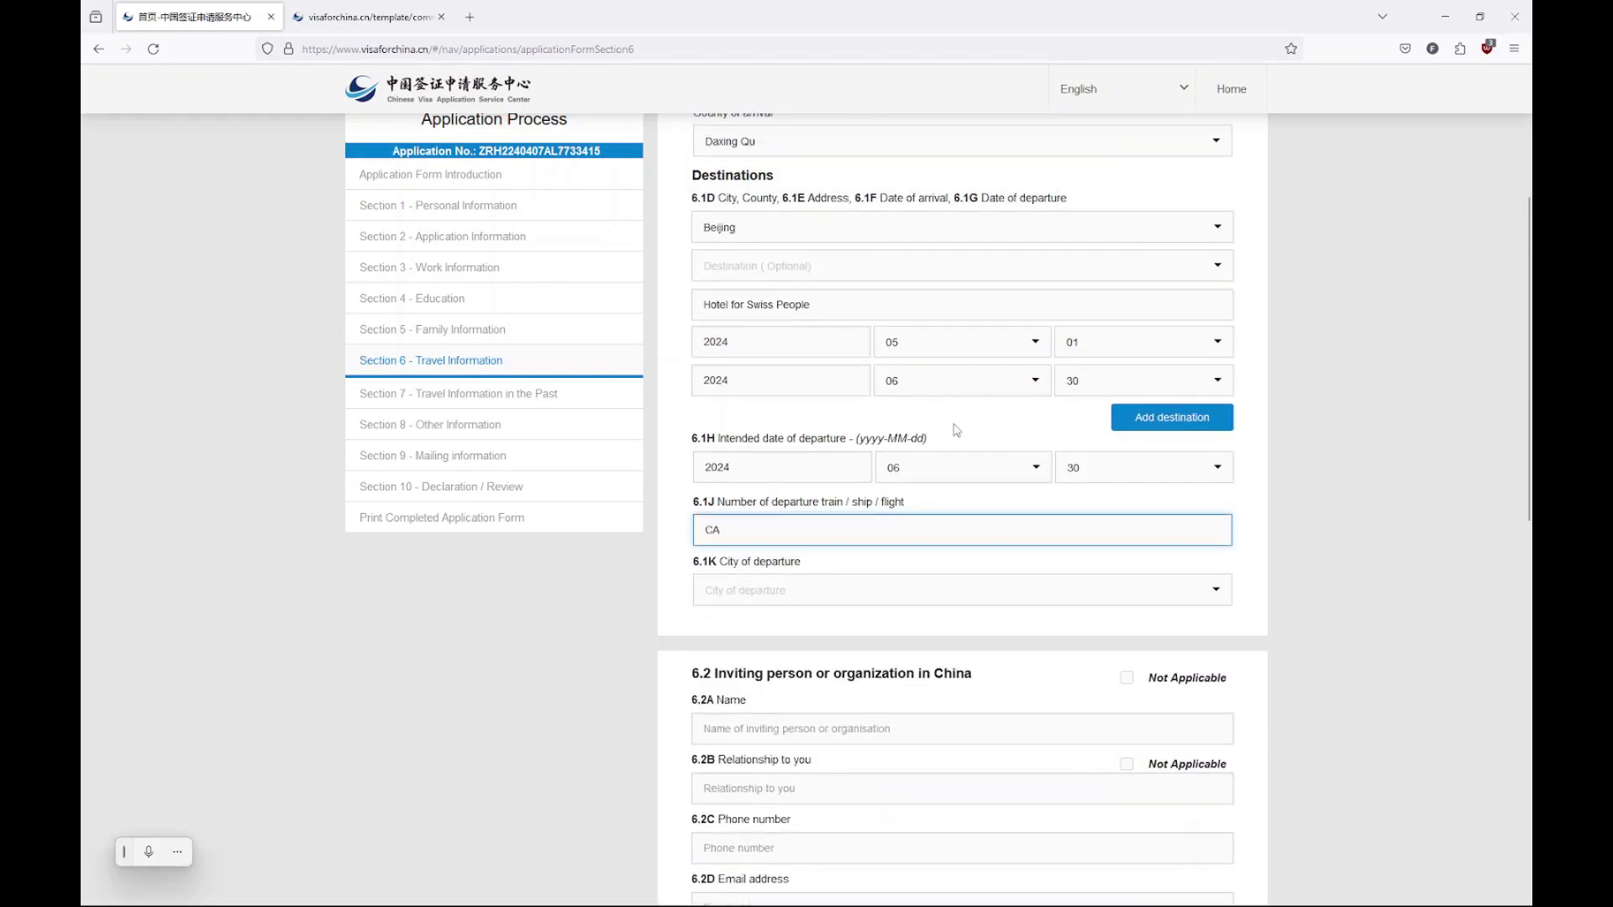
pyautogui.scroll(2, 955, 429)
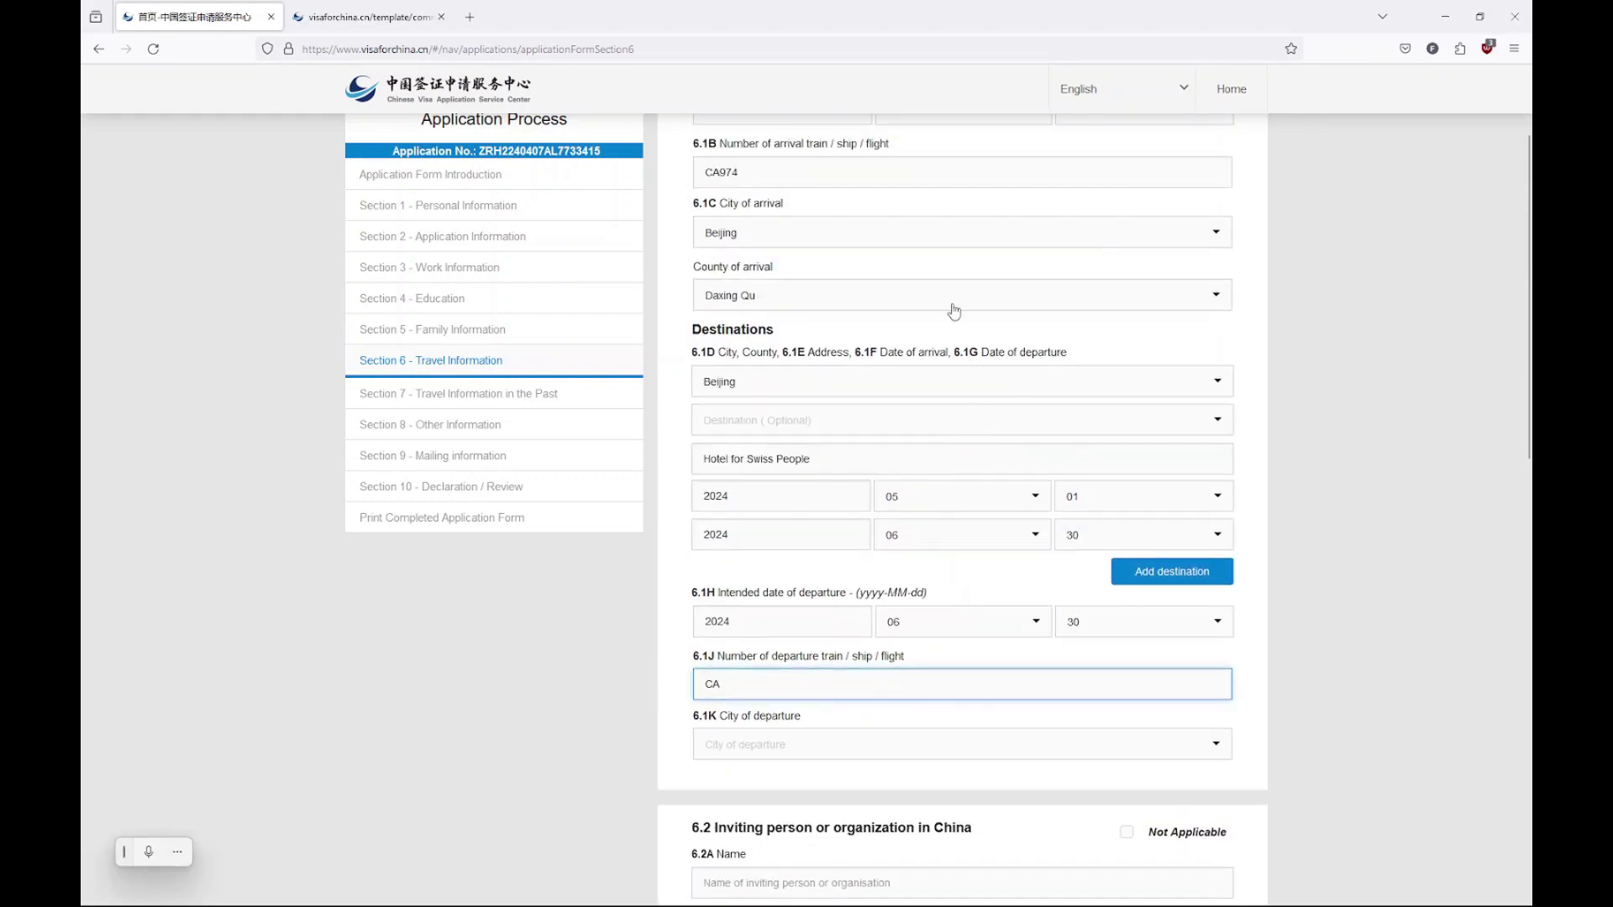
pyautogui.write('A973')
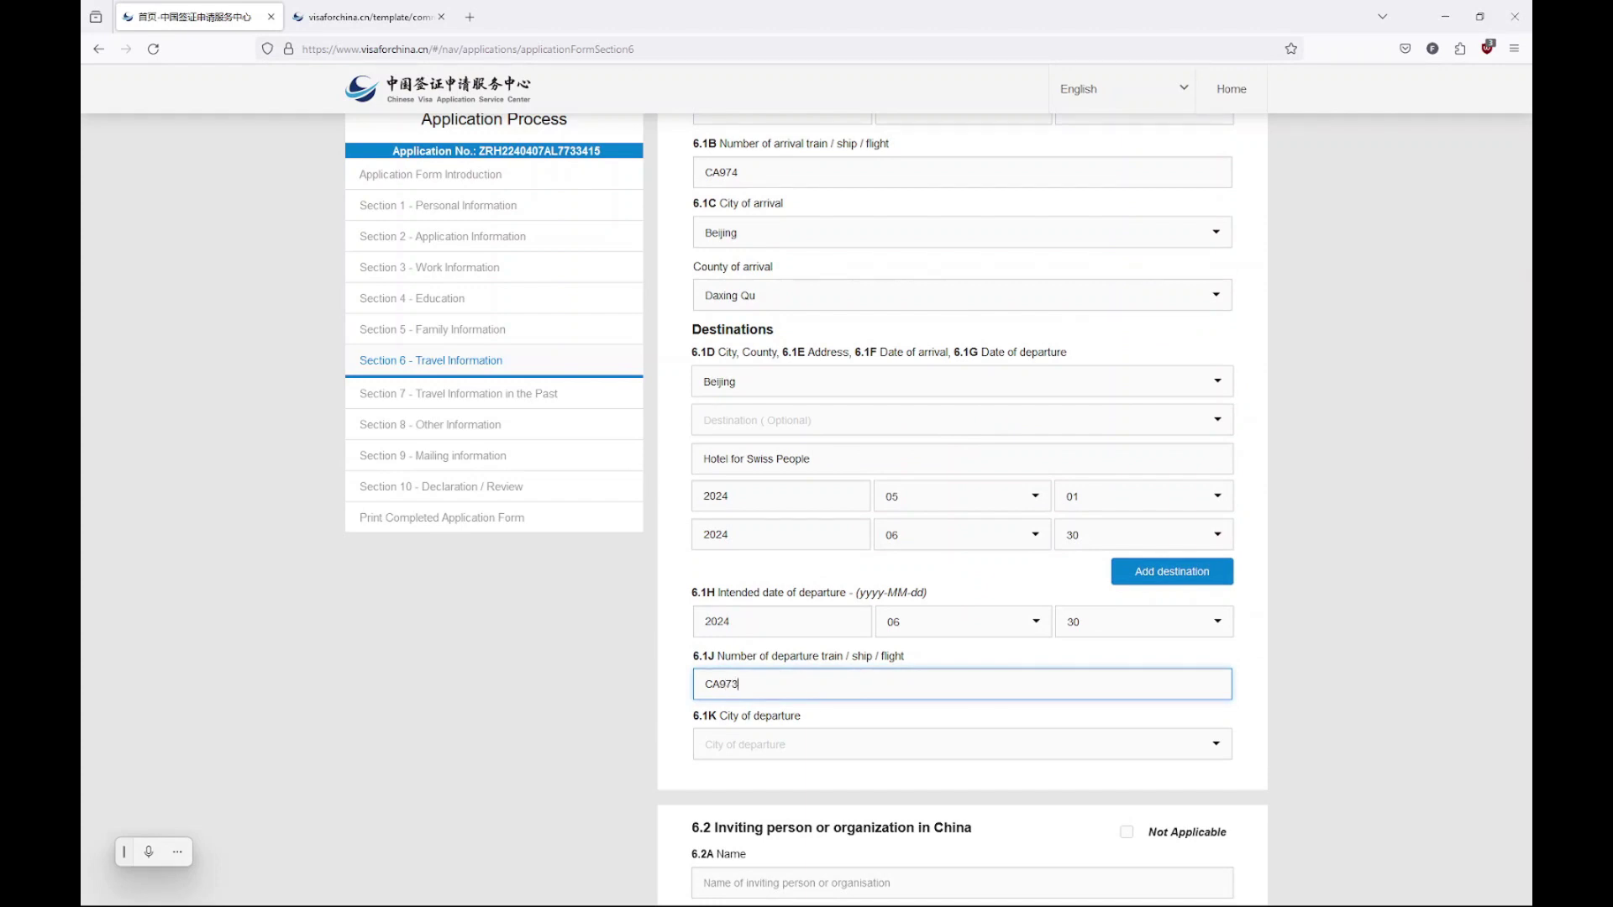
pyautogui.press('Tab')
pyautogui.write('b')
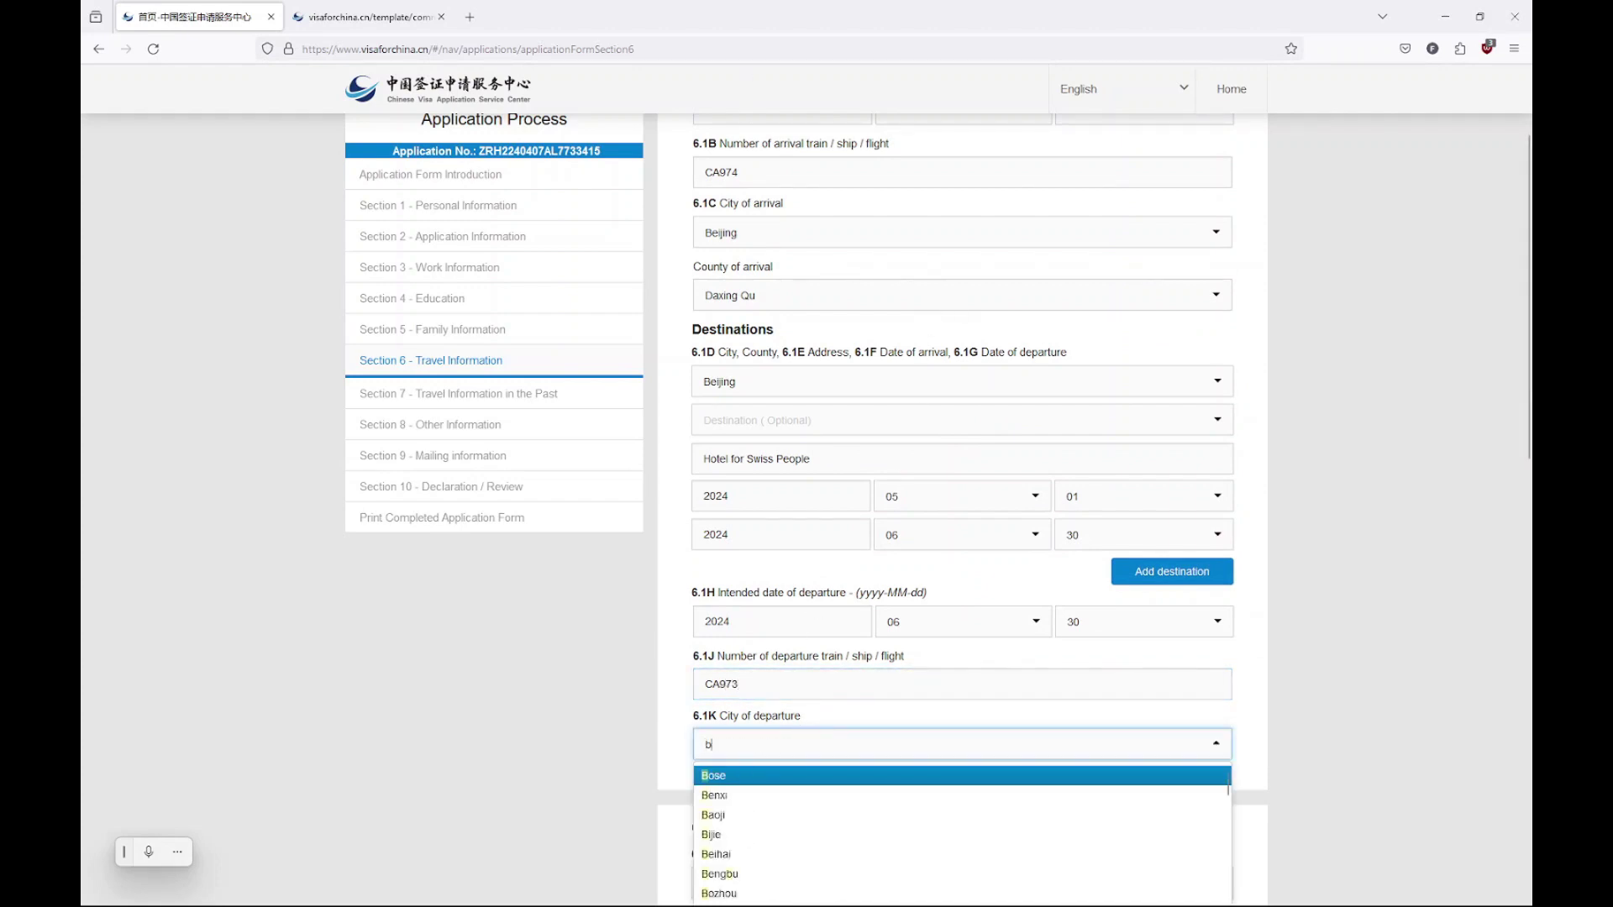
pyautogui.write('eij')
pyautogui.press('Return')
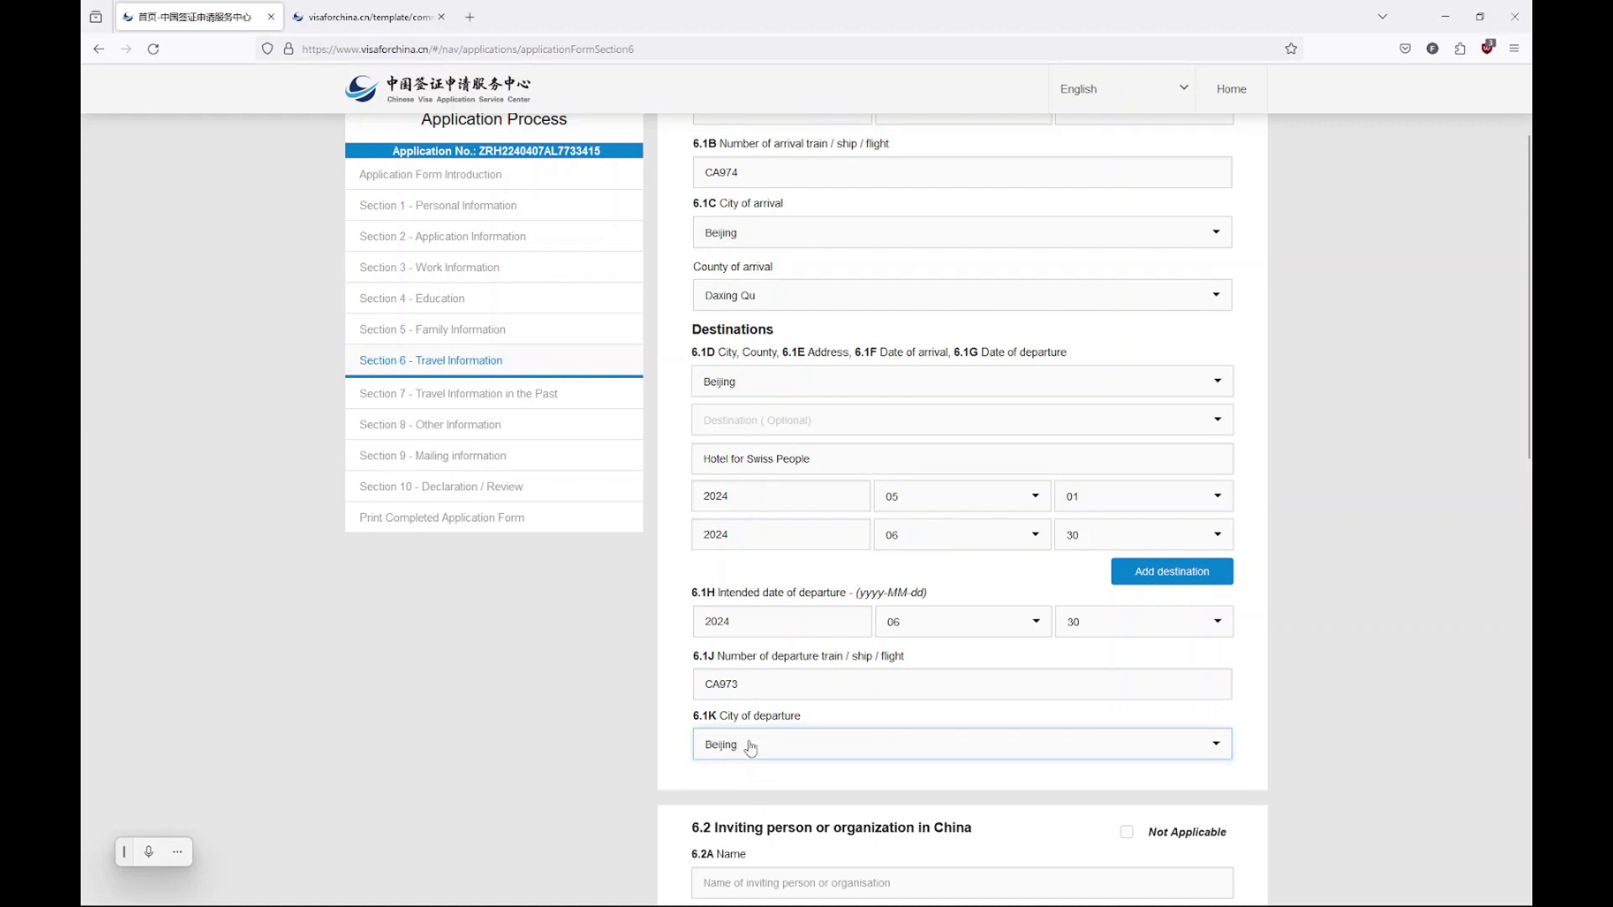
# Choose Daxing Qu as the county of departure
pyautogui.scroll(-2, 773, 588)
pyautogui.click(780, 660)
pyautogui.scroll(-5, 786, 710)
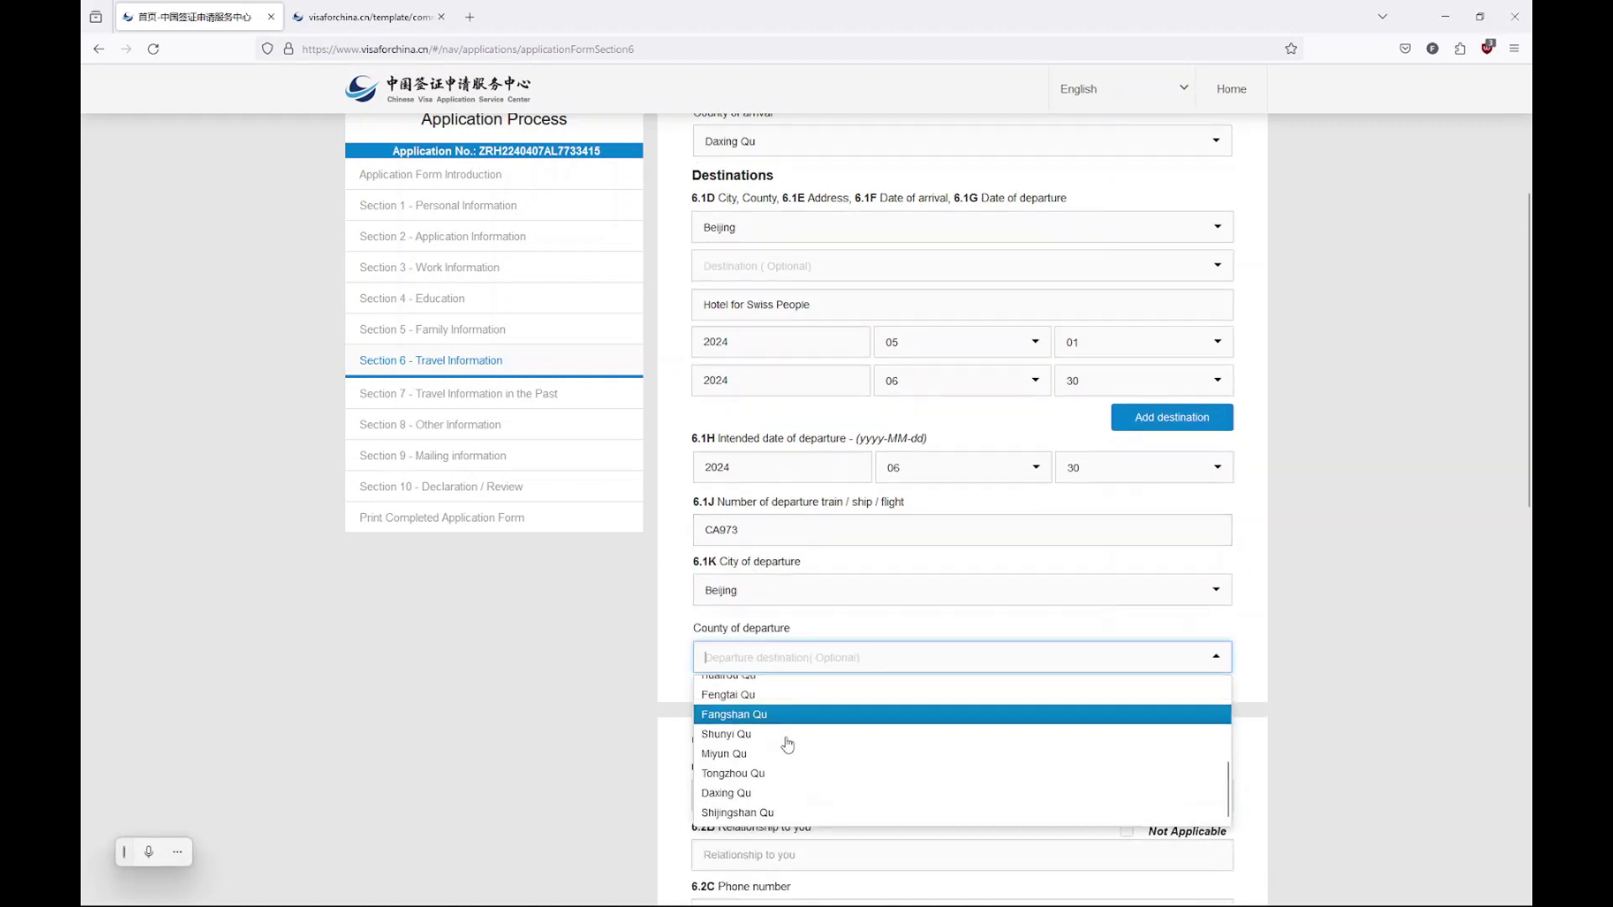
pyautogui.click(783, 718)
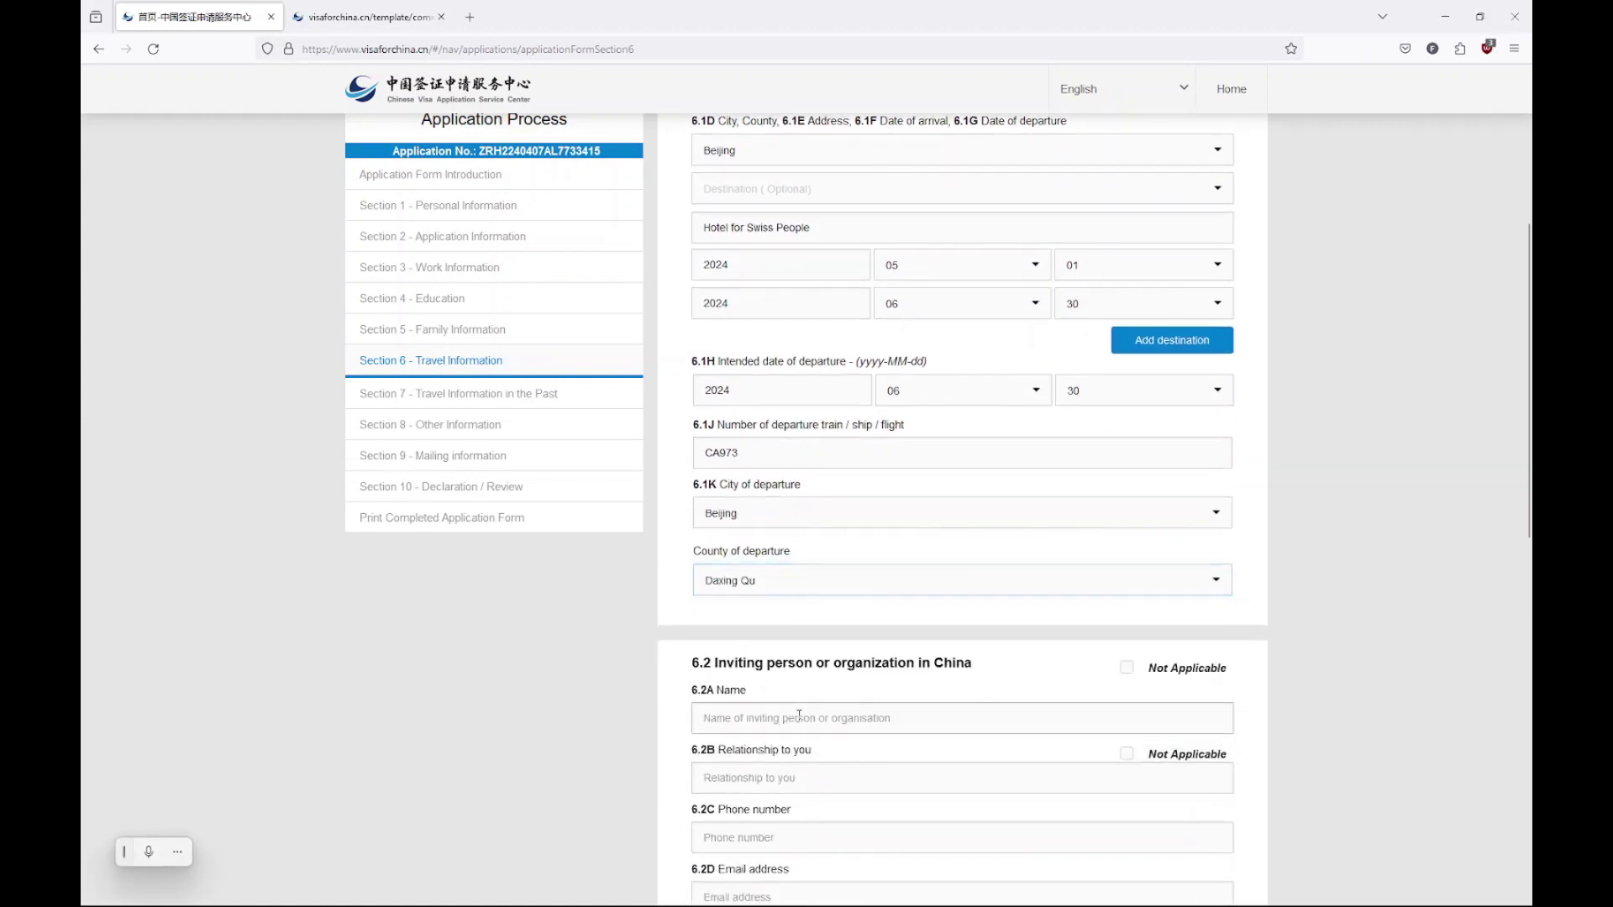
pyautogui.scroll(-3, 799, 698)
pyautogui.scroll(-2, 815, 647)
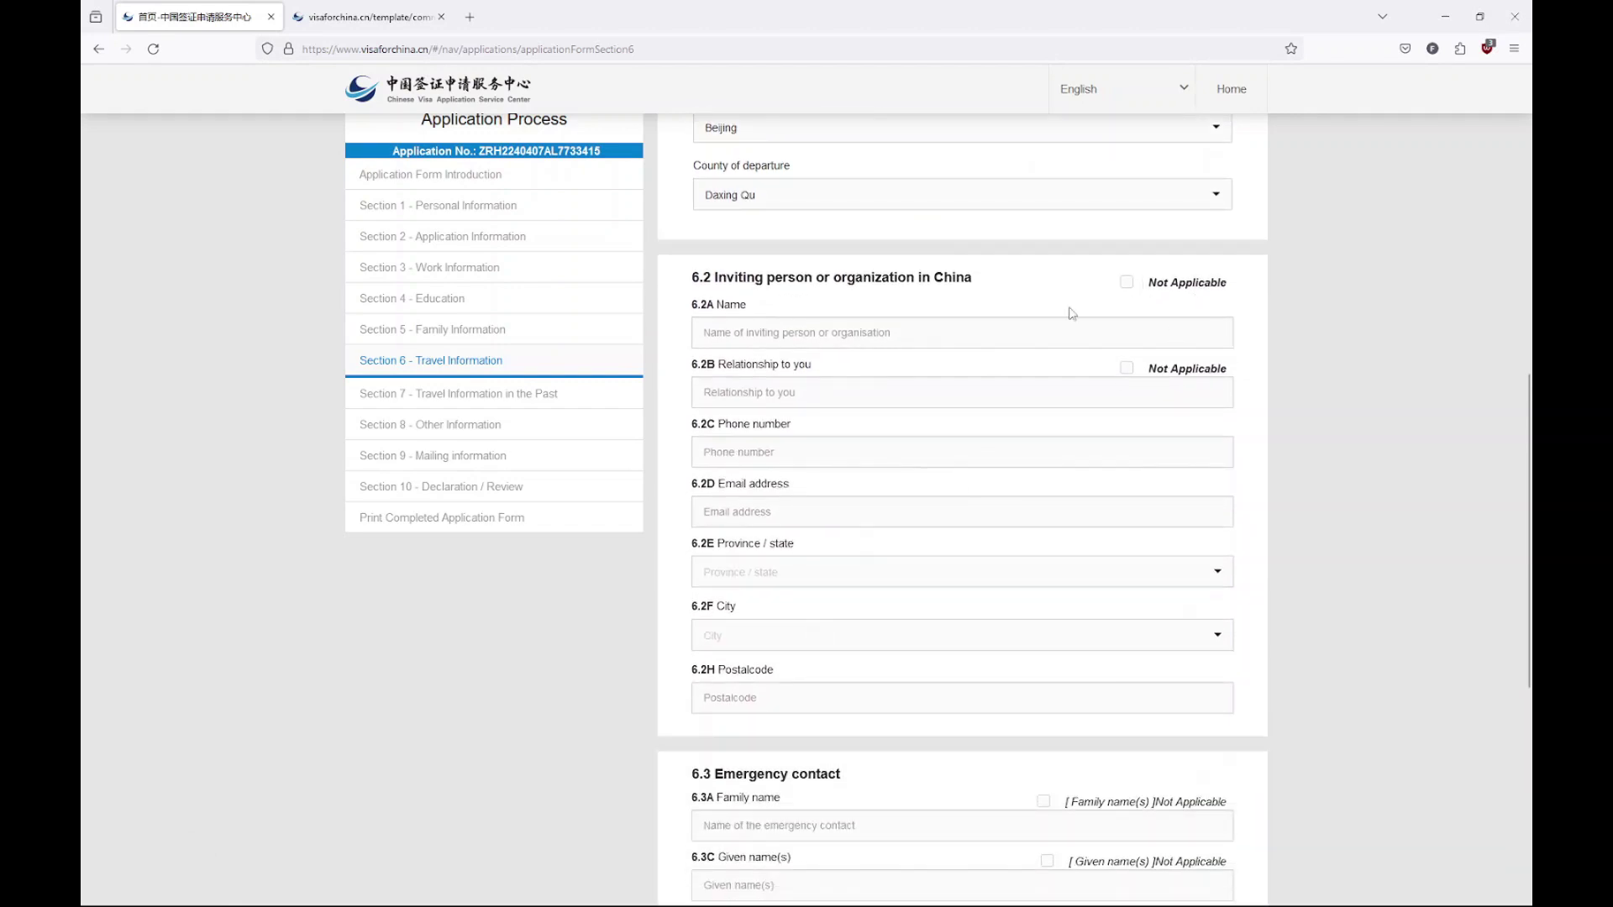
# Mark the 6.2 inviting person Not Applicable and enter the emergency contact's family name
pyautogui.click(1156, 292)
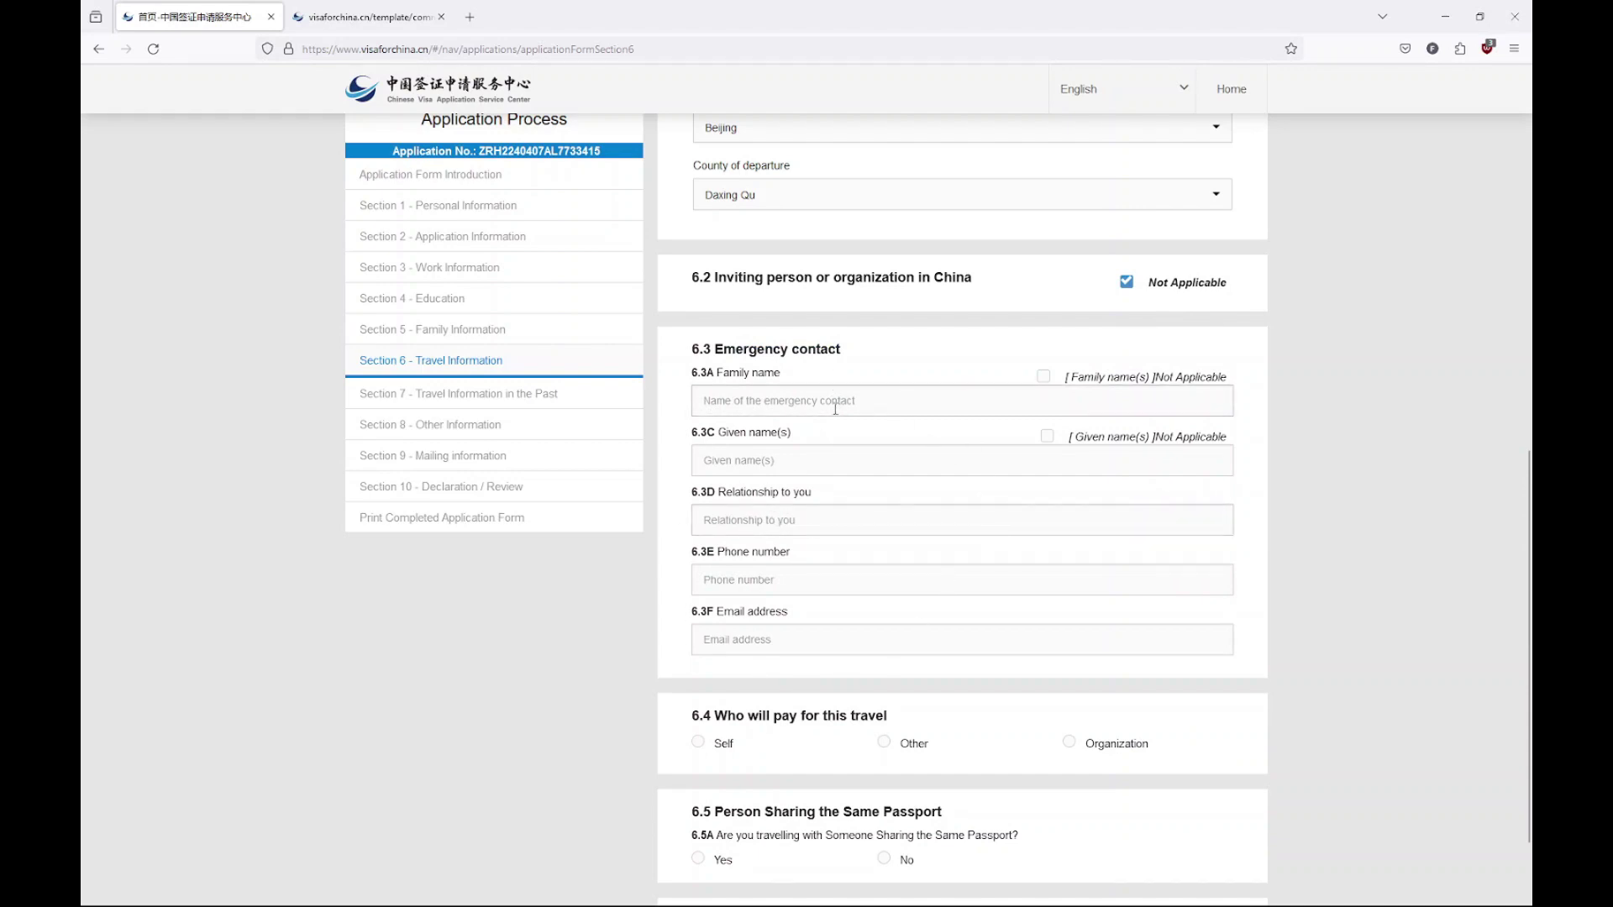
pyautogui.click(925, 400)
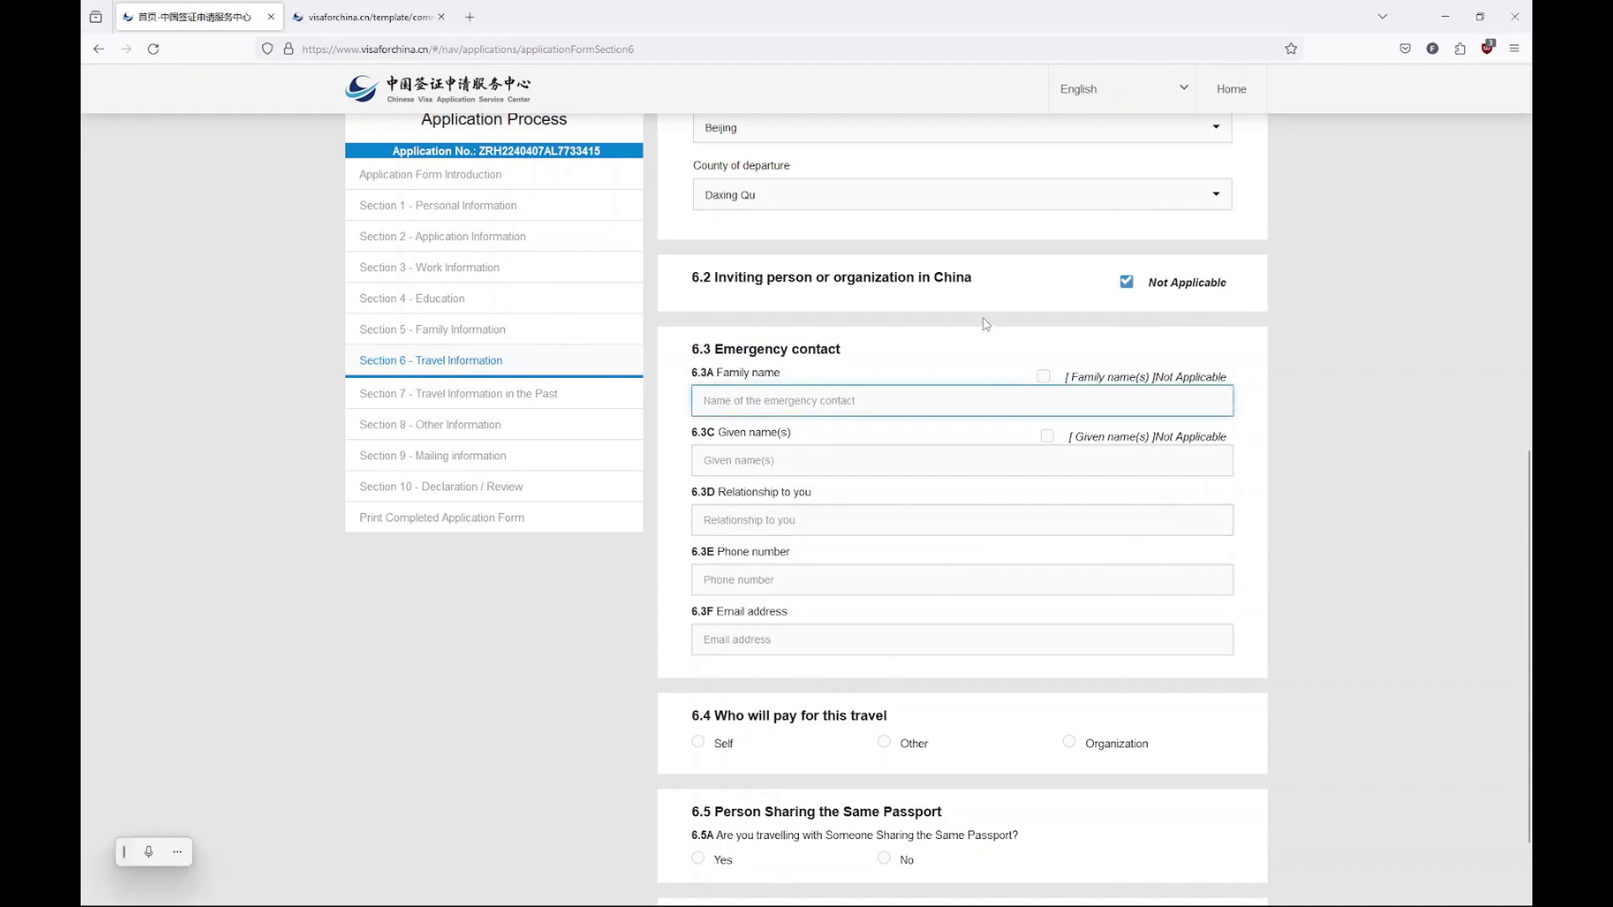
pyautogui.write('Travel Frugally')
pyautogui.click(1047, 436)
# Fill in the emergency contact's relationship, phone number and e-mail address
pyautogui.click(1004, 483)
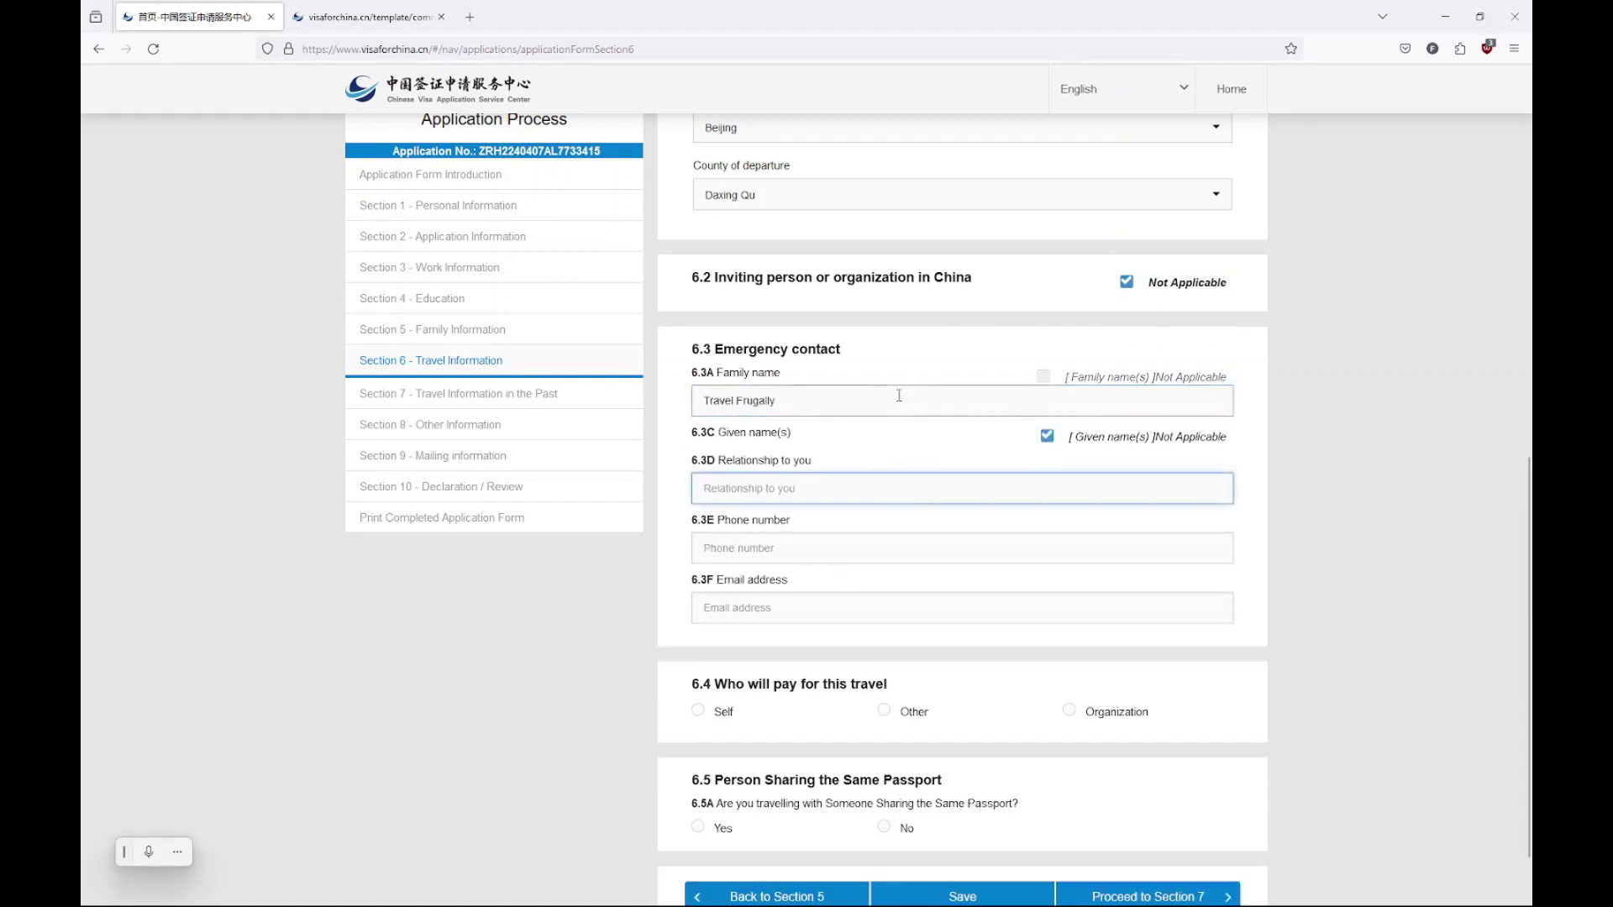
pyautogui.write('Website')
pyautogui.click(803, 548)
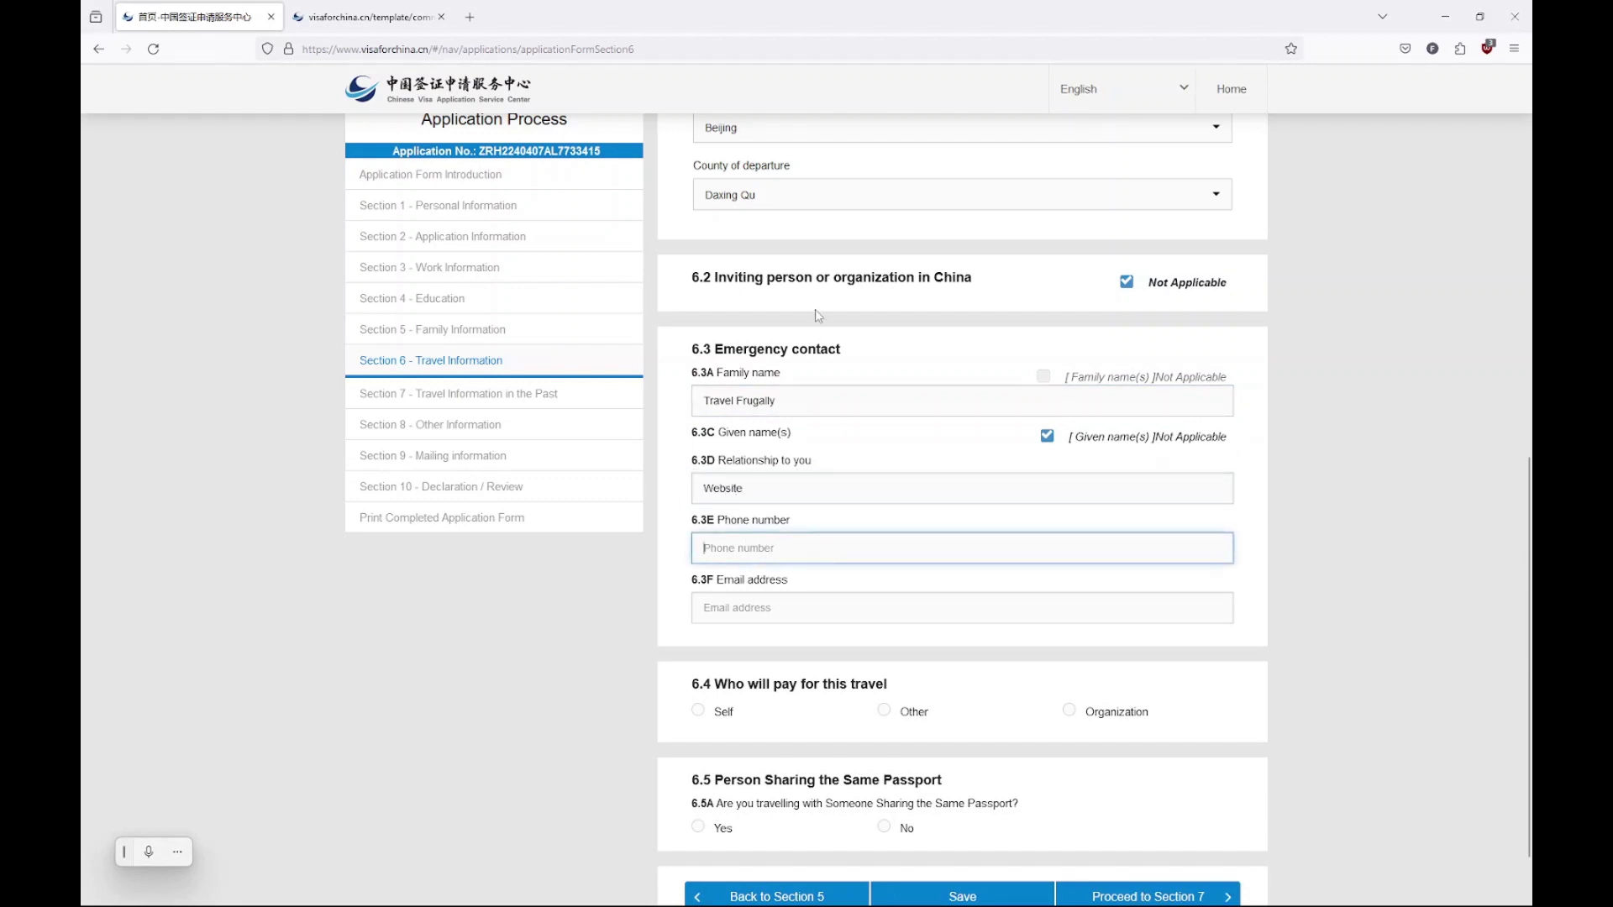
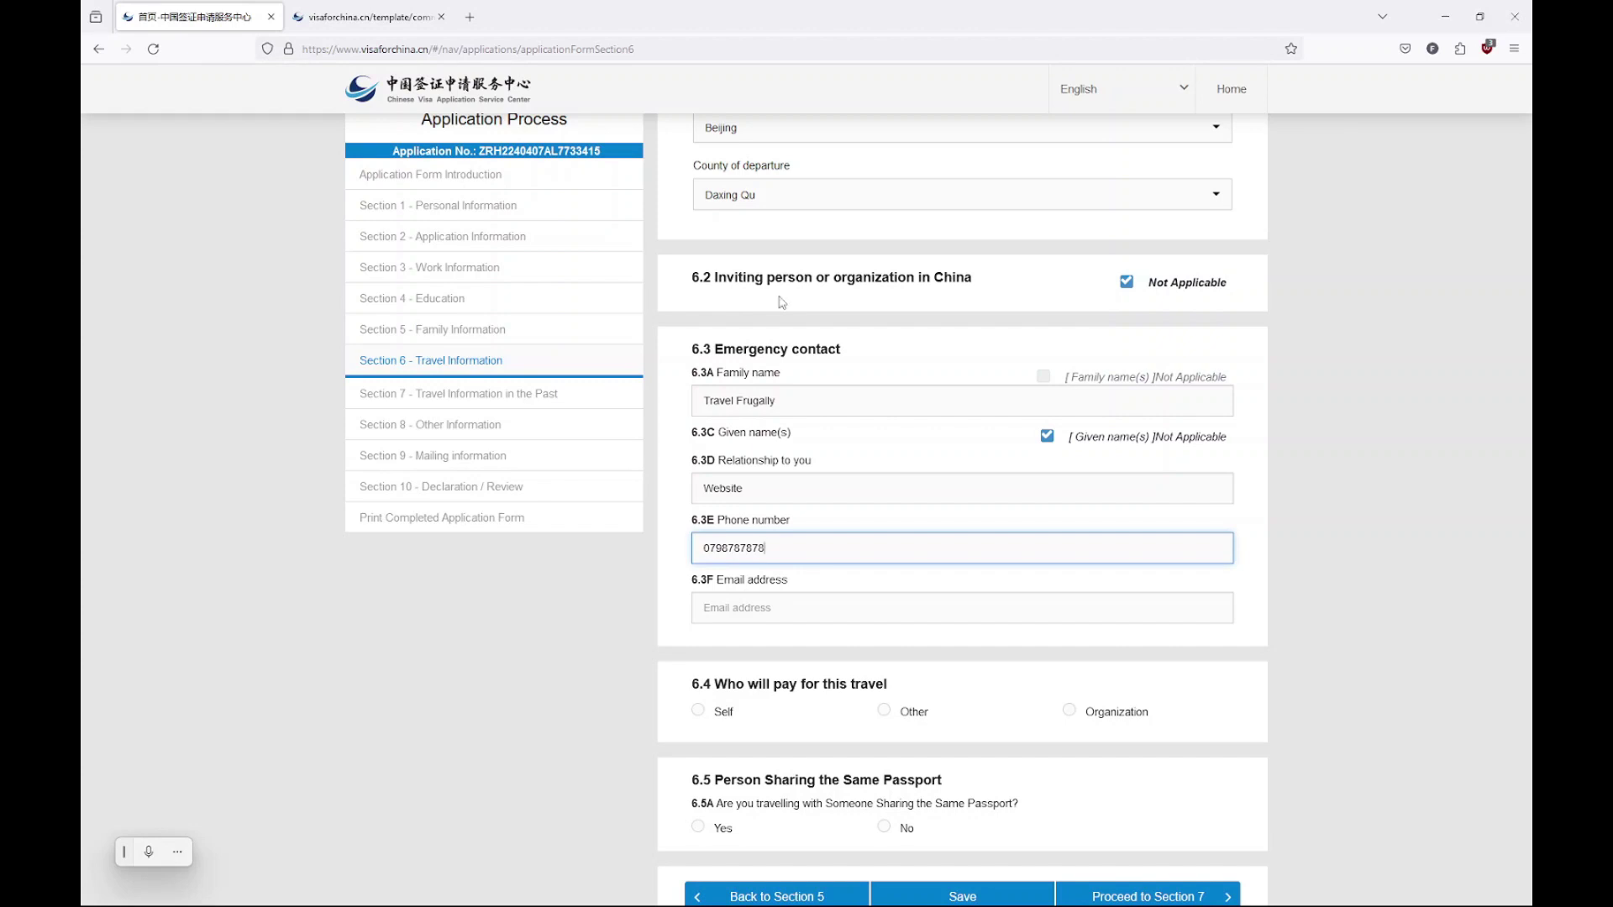
pyautogui.click(743, 597)
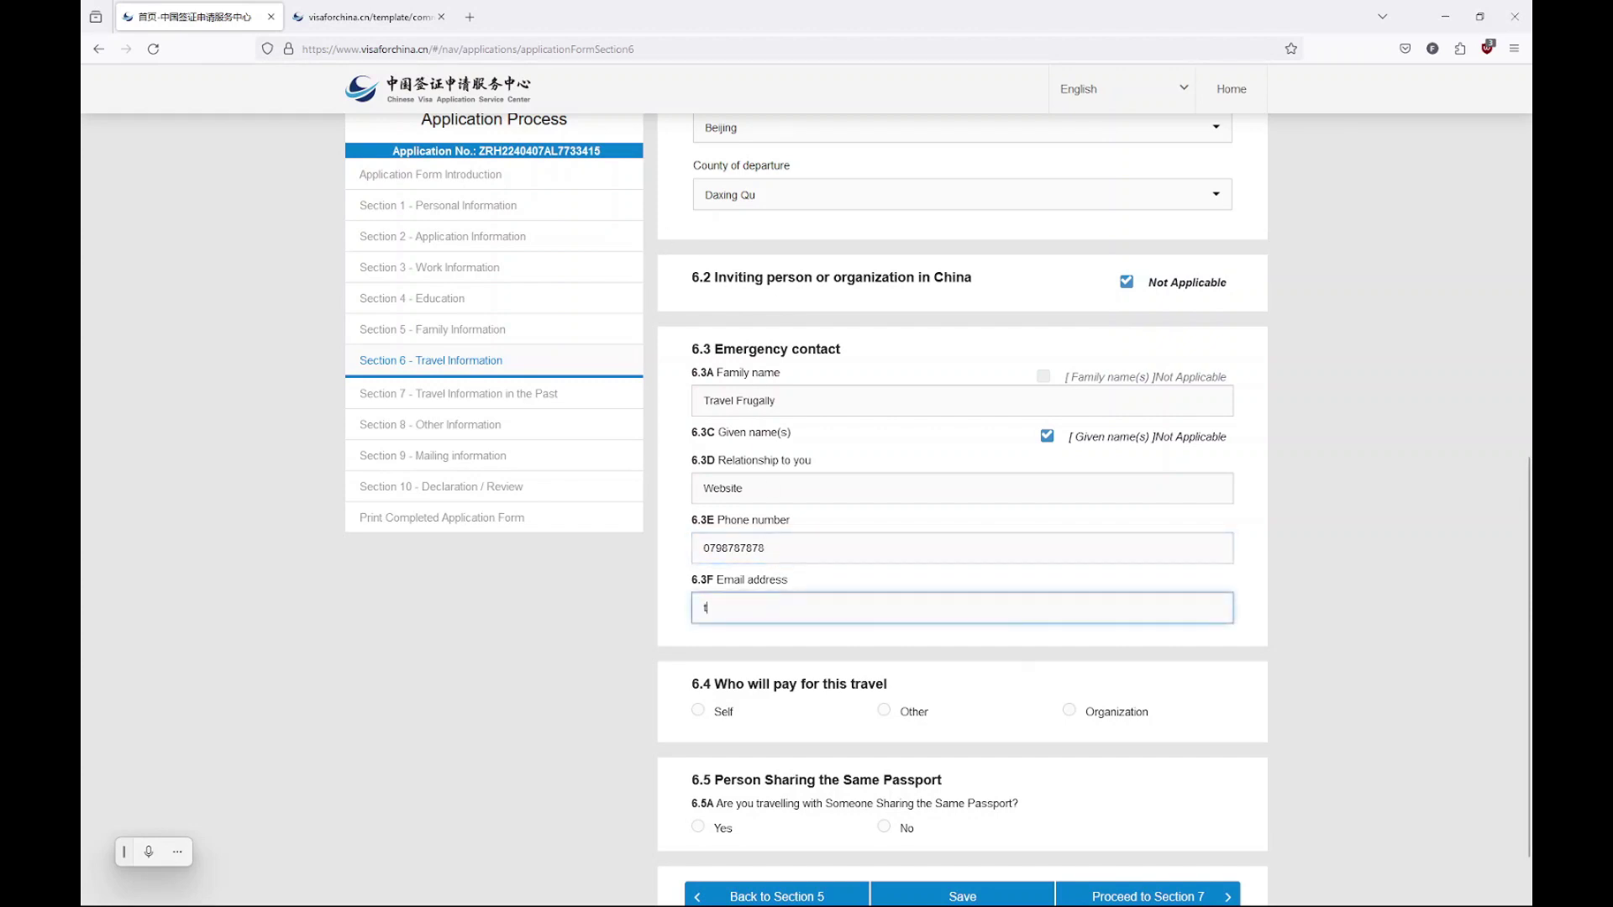
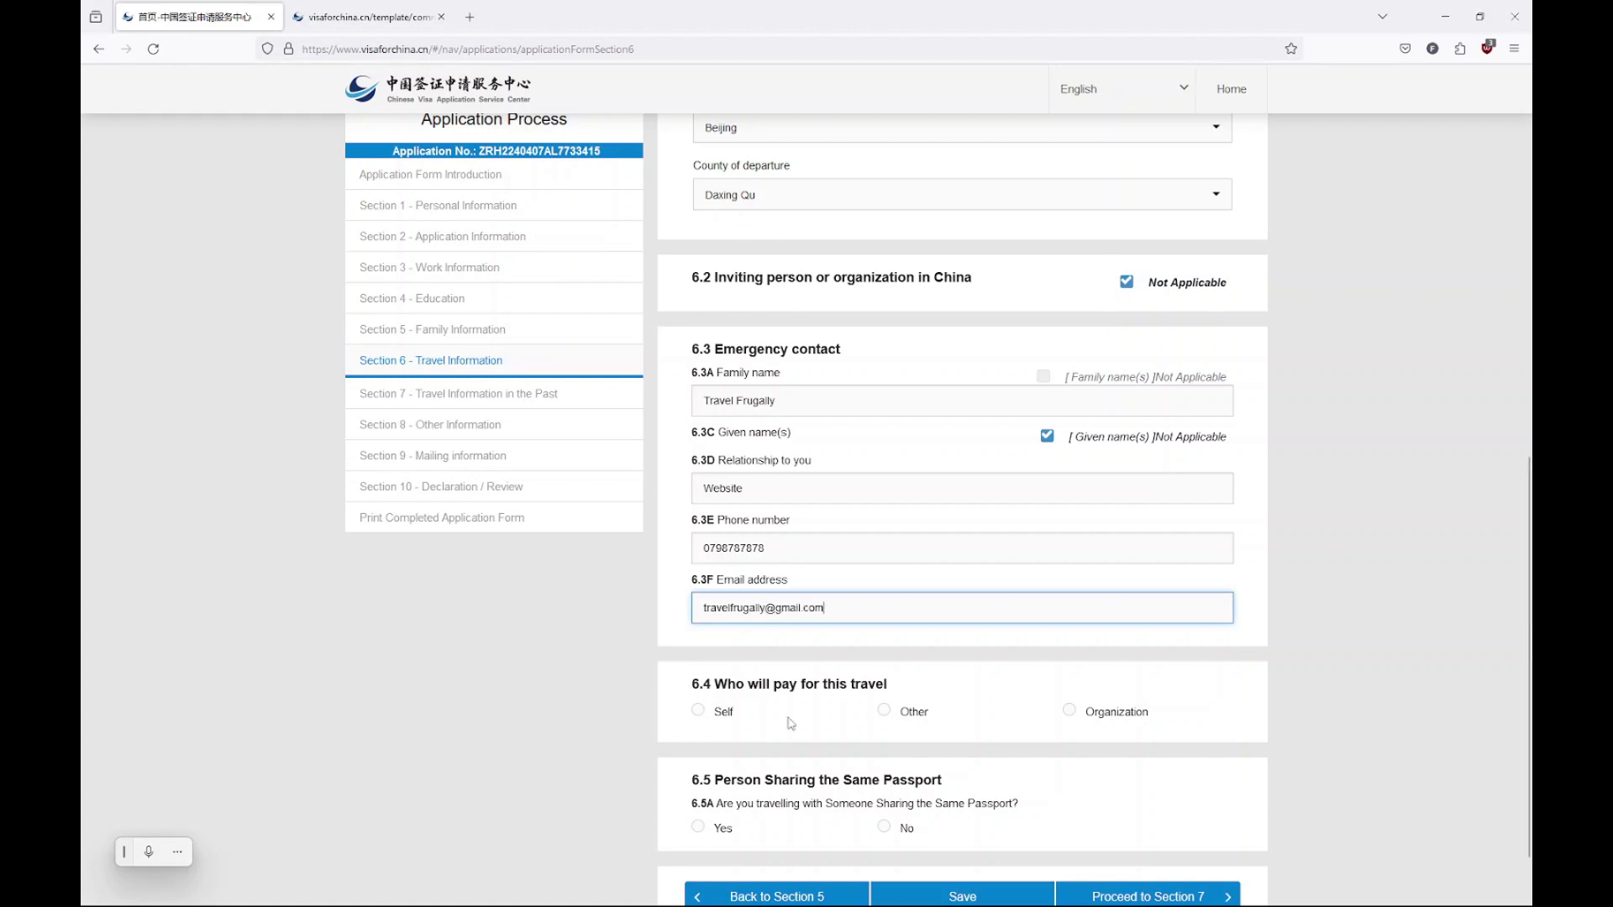
# Choose Self as travel payer, No for a shared passport, and proceed to Section 7
pyautogui.click(720, 712)
pyautogui.scroll(-2, 720, 712)
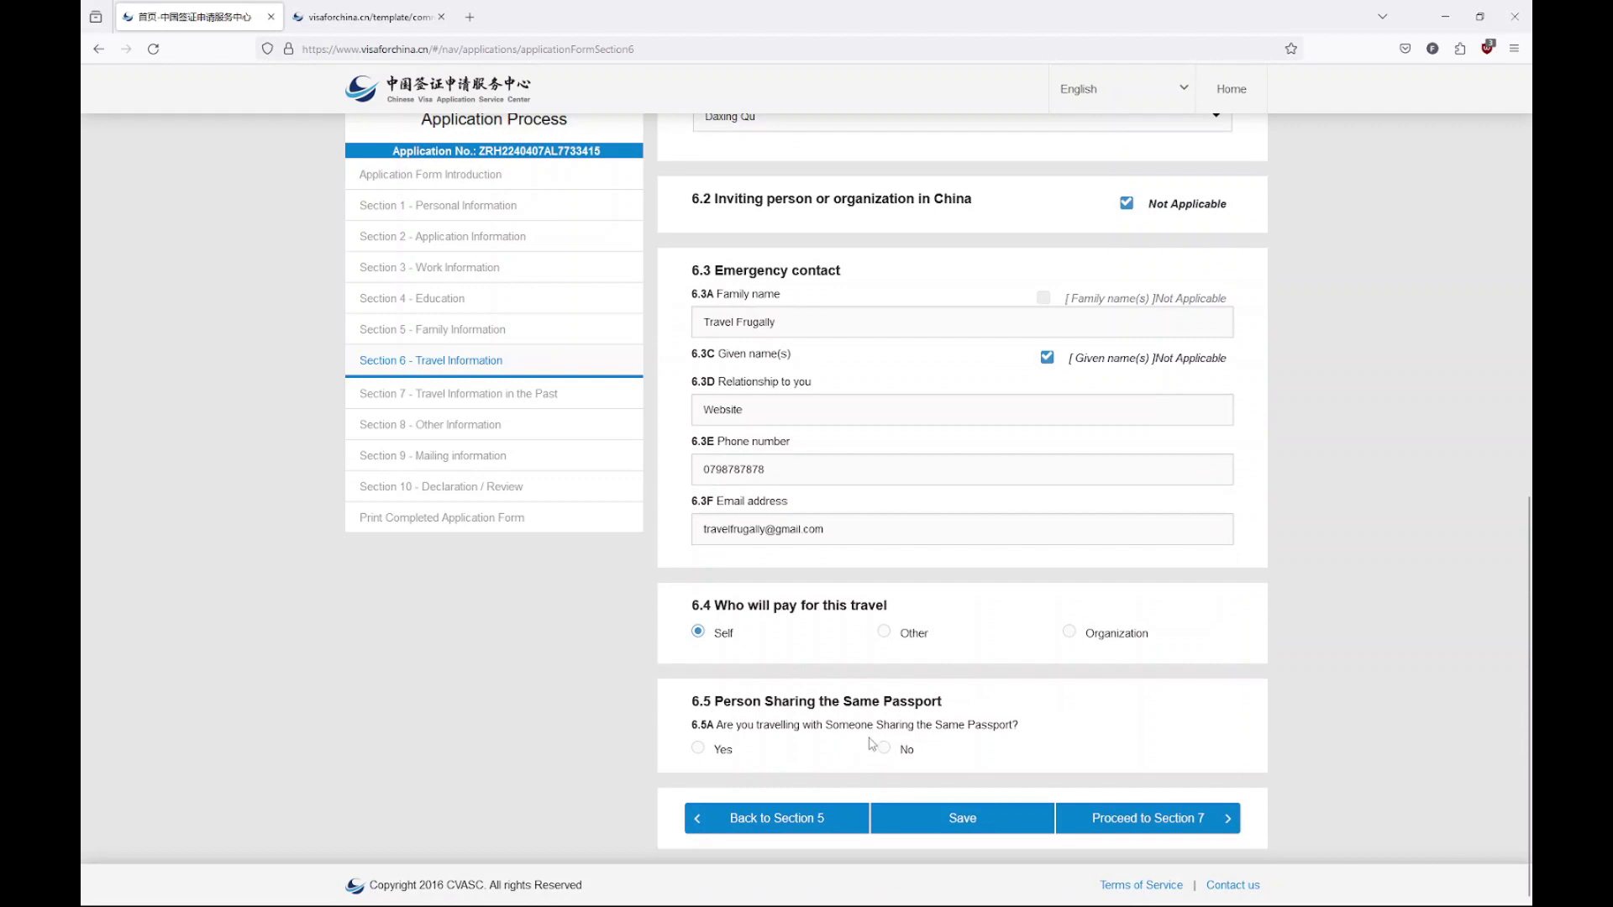
pyautogui.click(883, 748)
pyautogui.click(1144, 822)
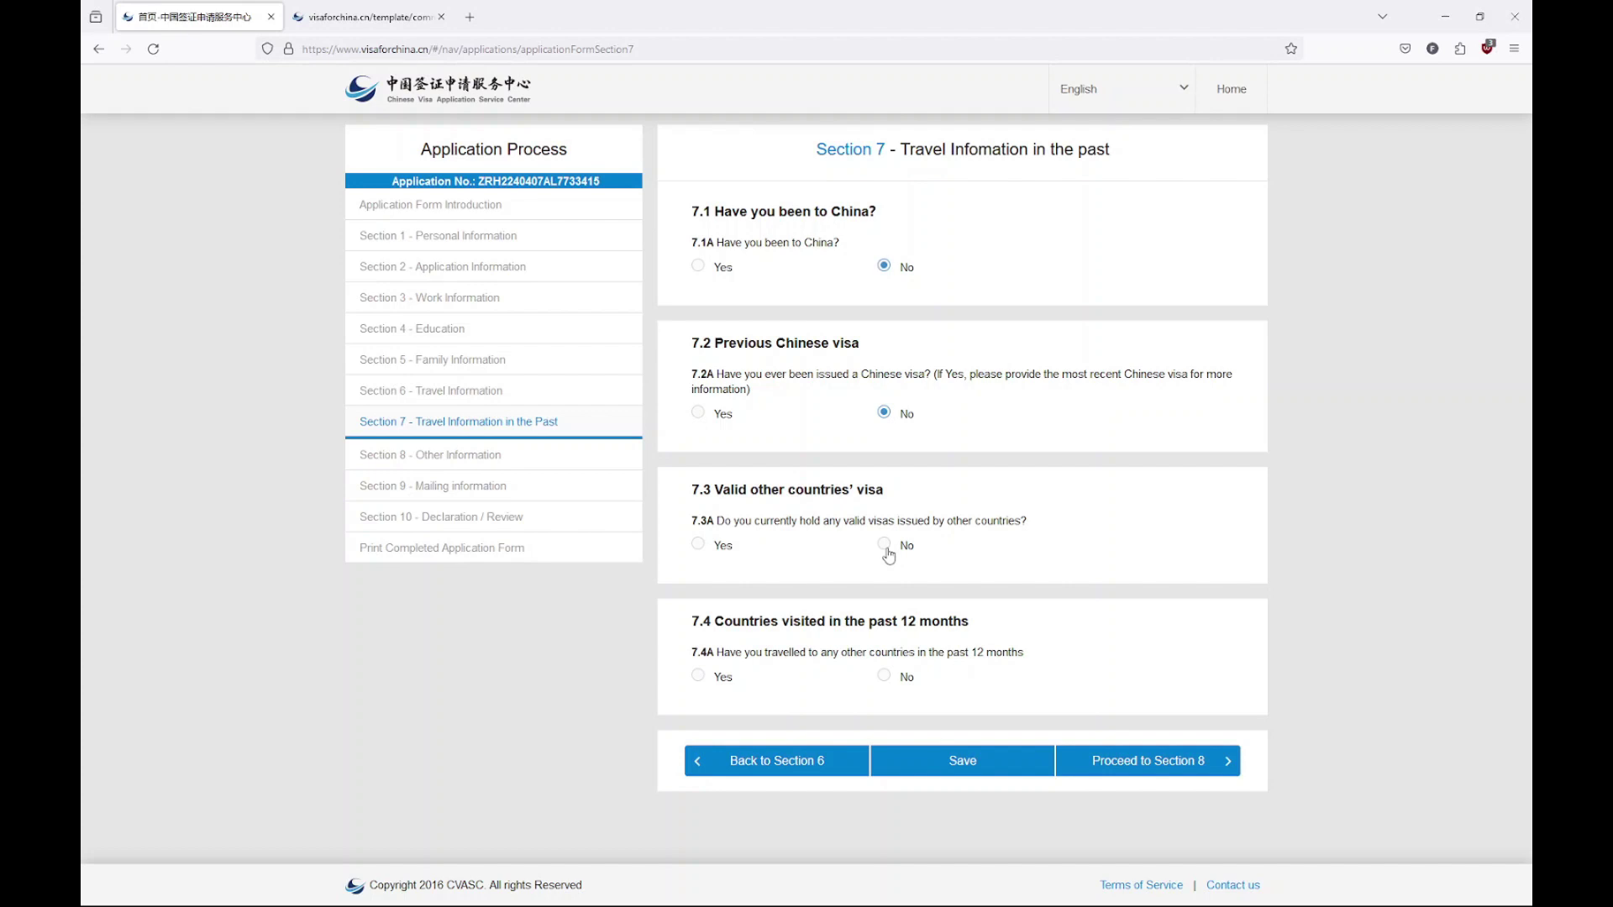
# Answer No to other valid visas and Yes to recent travel, listing Germany, Italy and France
pyautogui.click(886, 546)
pyautogui.click(698, 676)
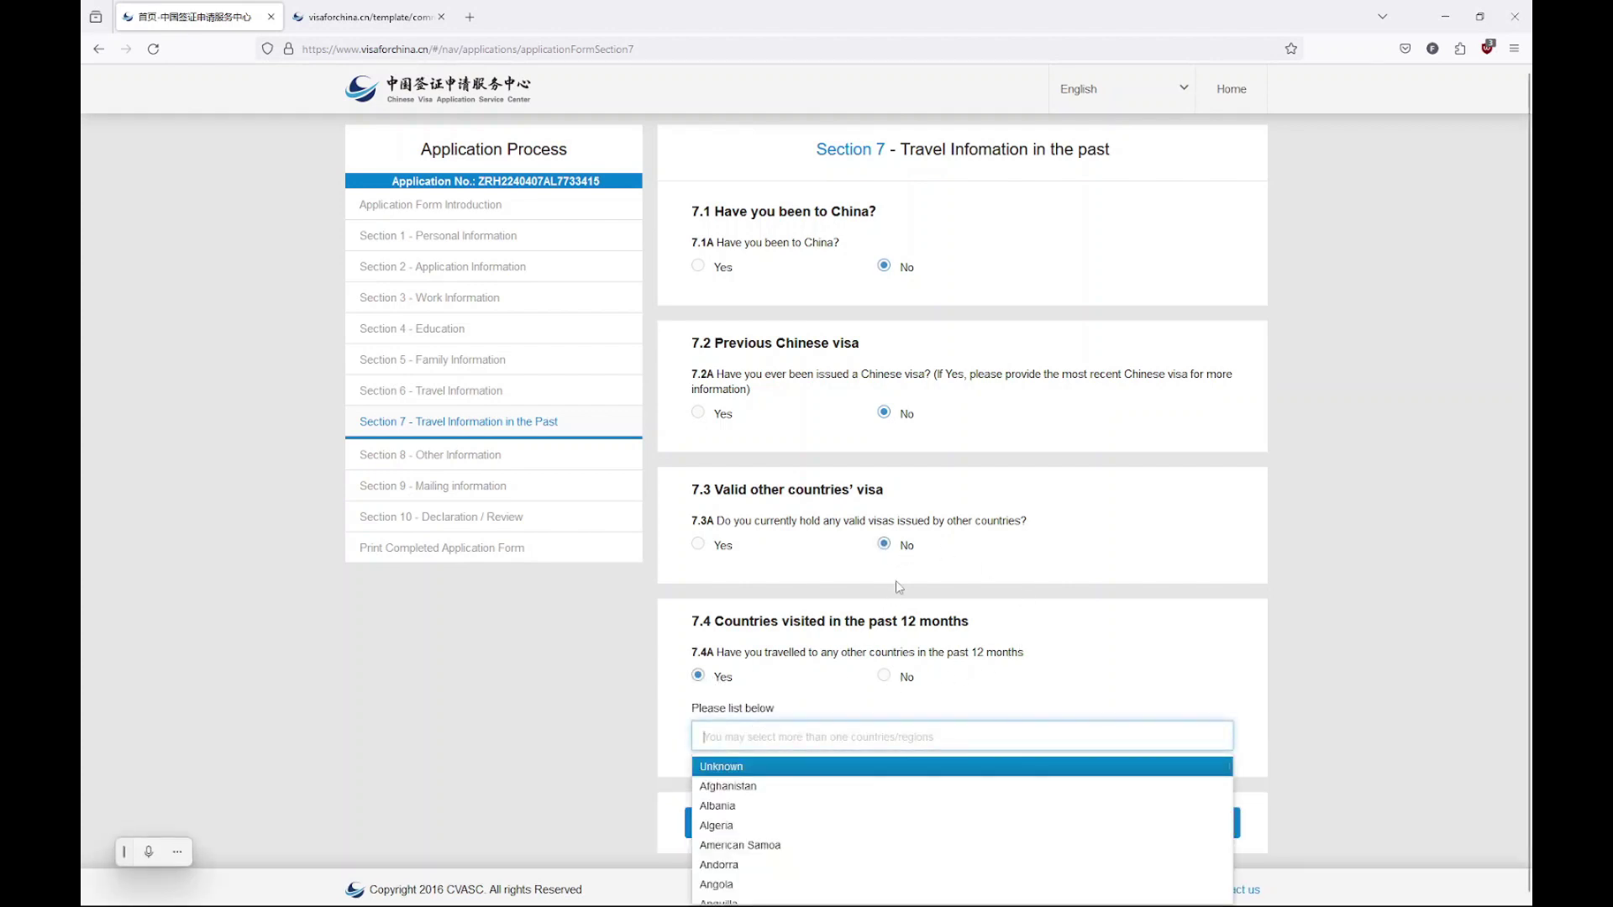
pyautogui.write('ger')
pyautogui.click(785, 771)
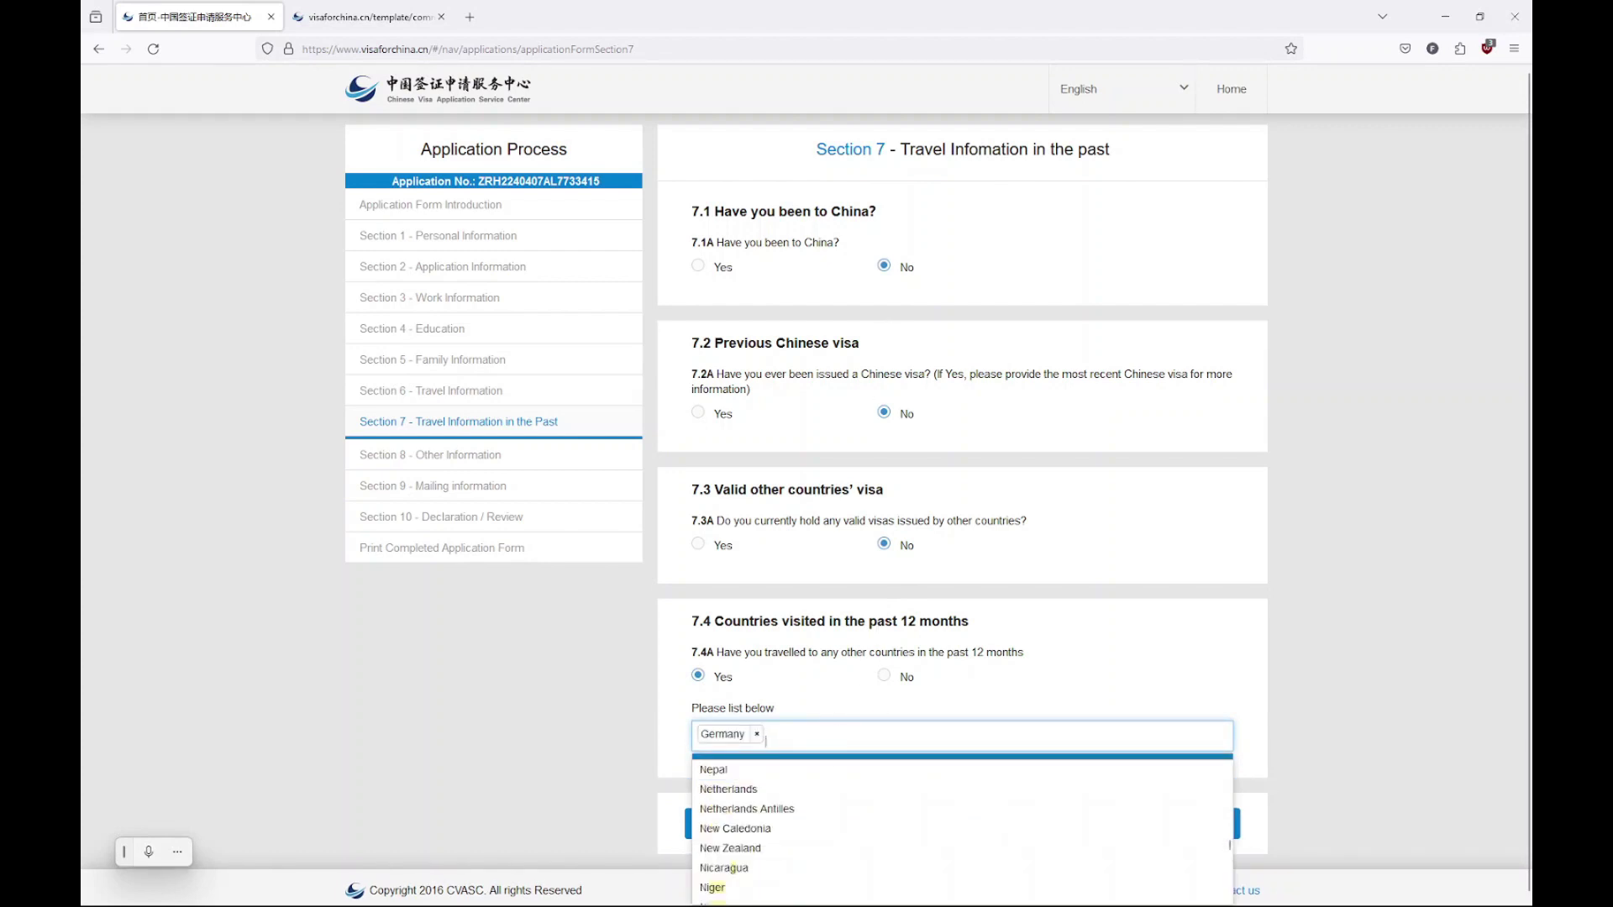
pyautogui.write('ital')
pyautogui.press('Return')
pyautogui.write('franc')
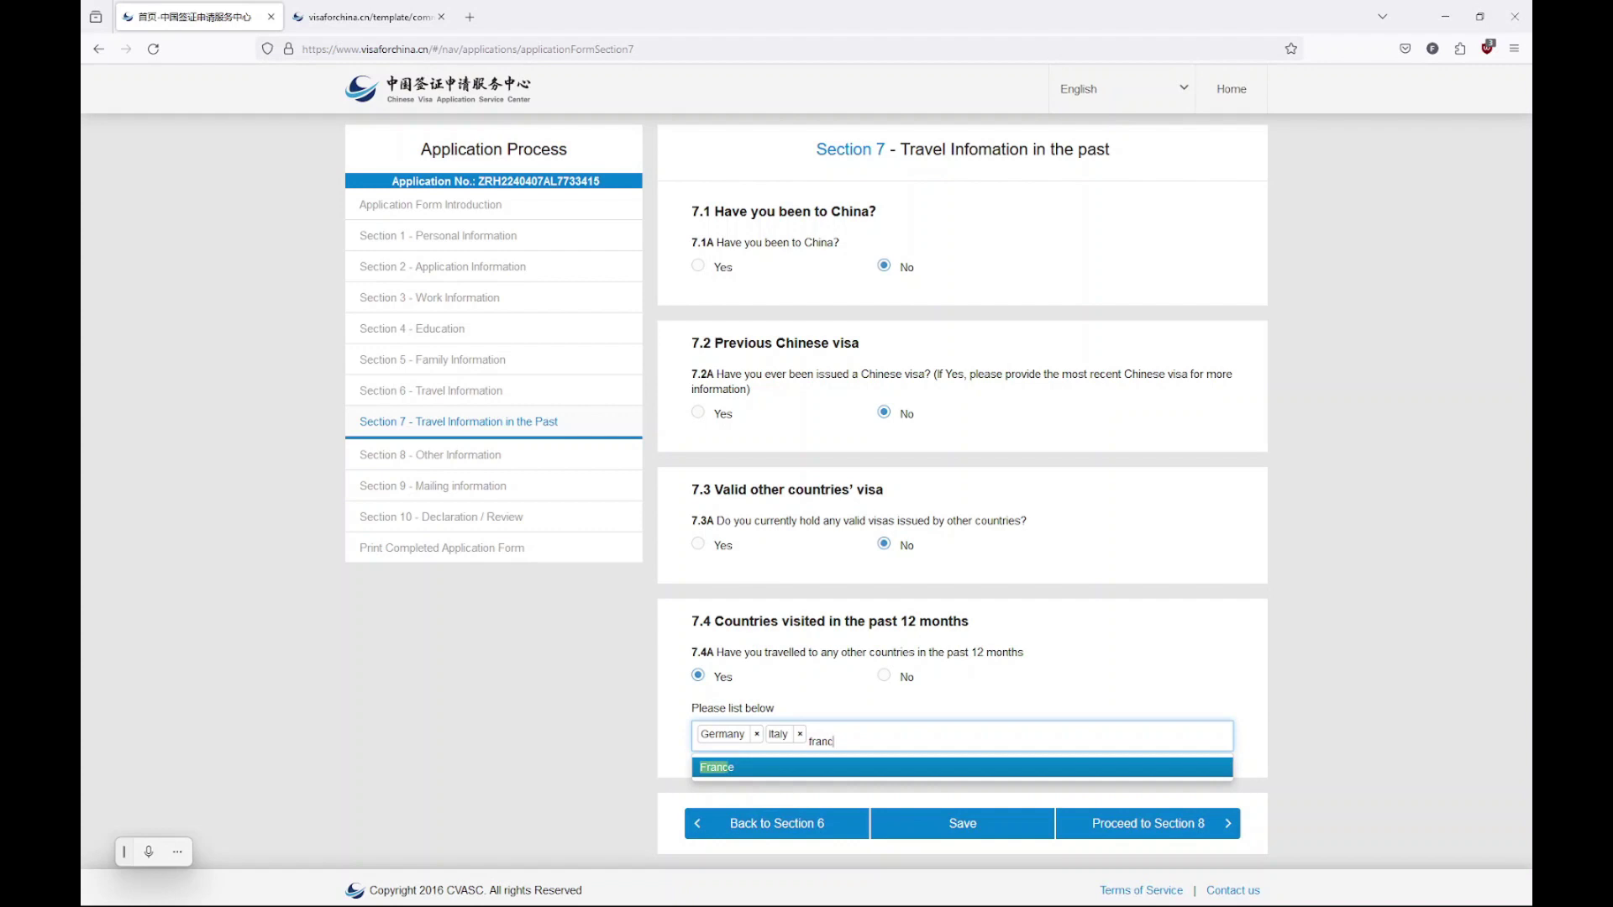
pyautogui.press('Return')
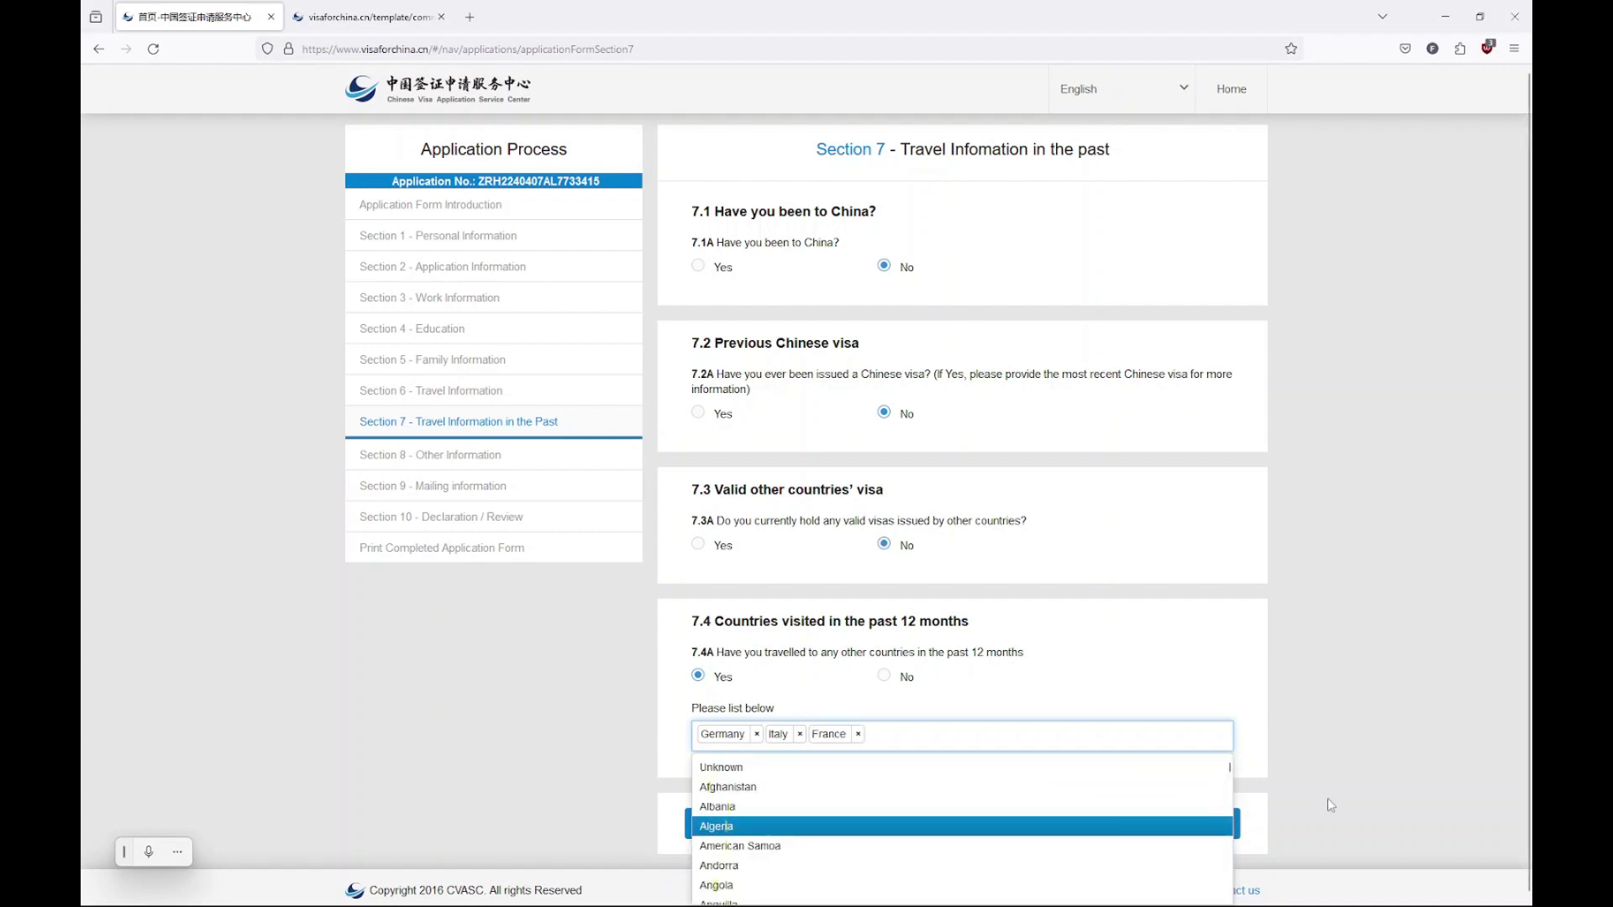
pyautogui.click(1351, 700)
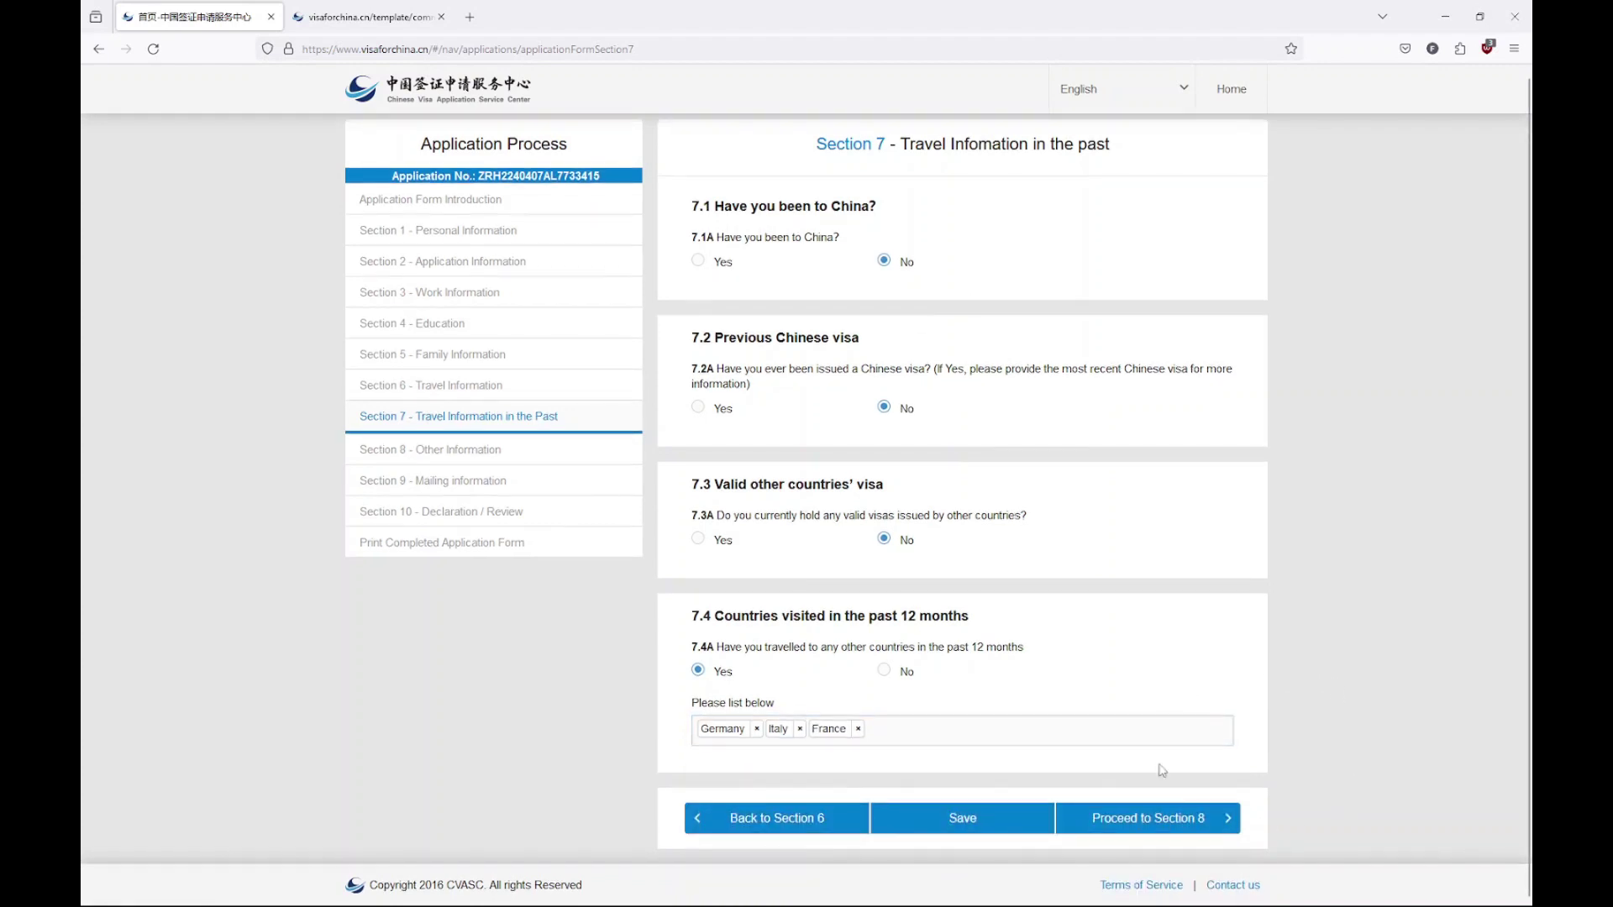
# In Section 8, answer No to visa refusal, cancellation, illegal entry, criminal record, disease and epidemic areas
pyautogui.click(1165, 819)
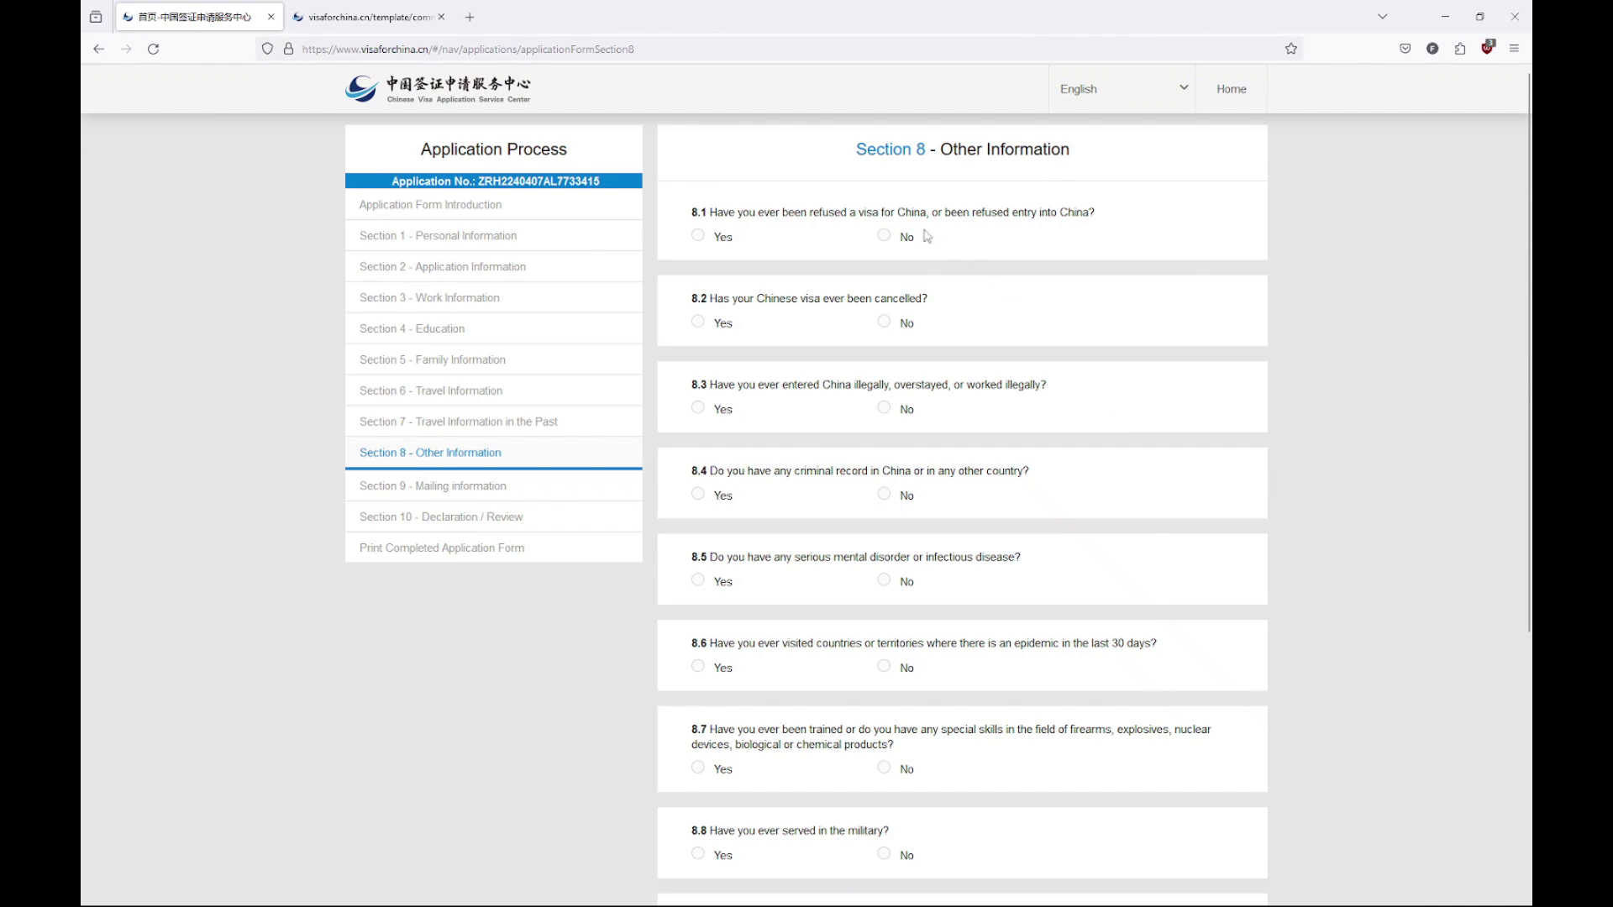
pyautogui.click(885, 236)
pyautogui.click(888, 326)
pyautogui.click(899, 417)
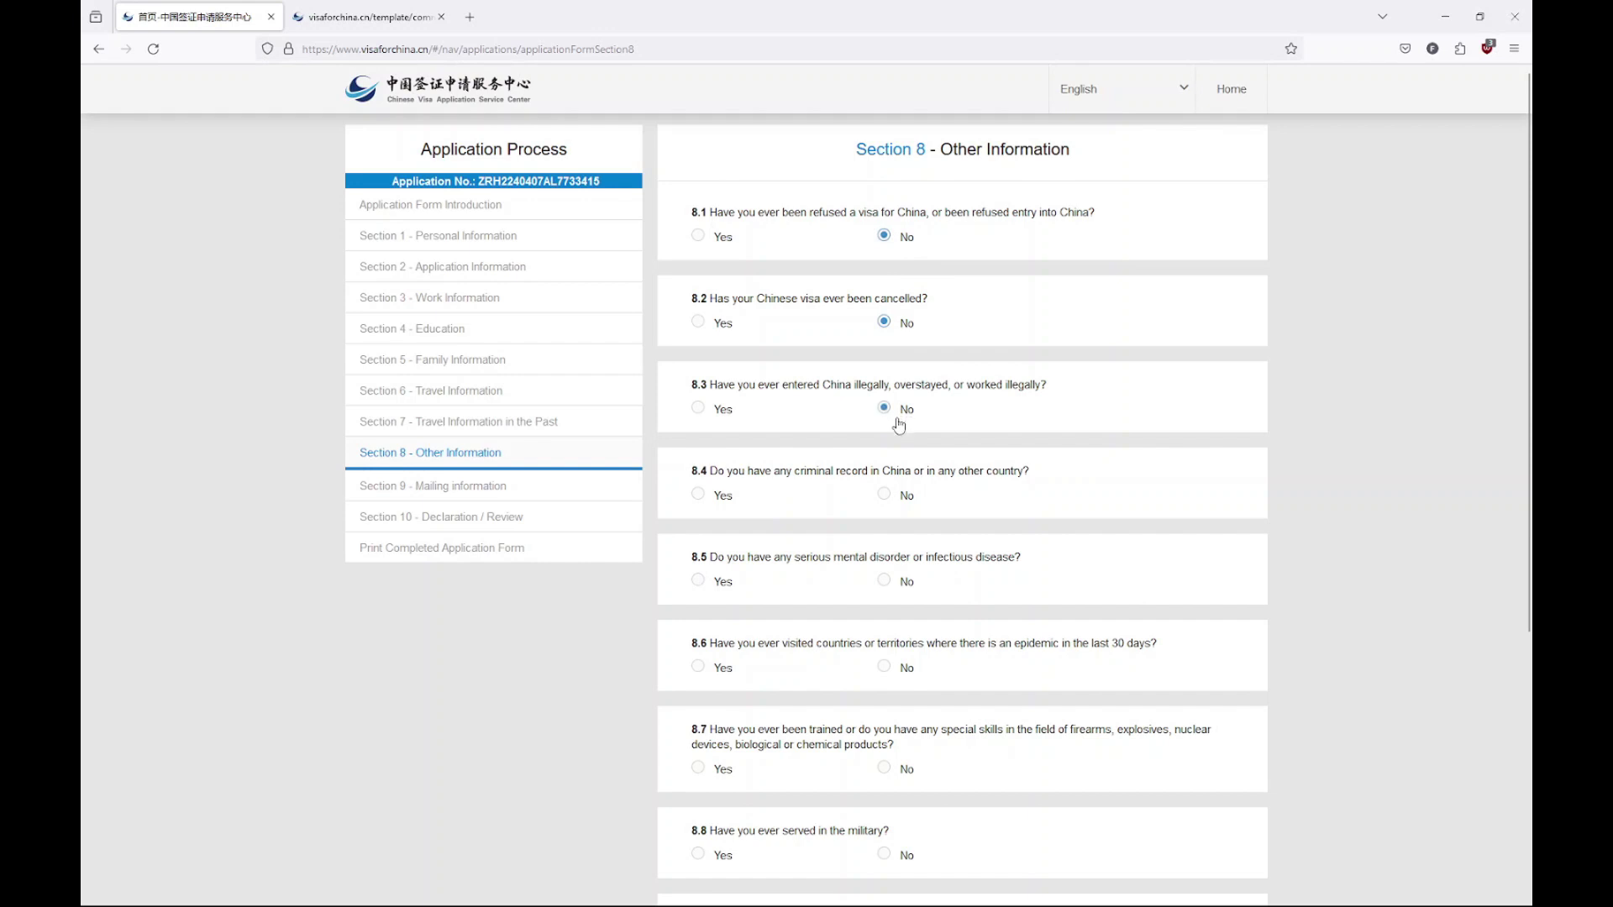
pyautogui.click(898, 497)
pyautogui.click(899, 582)
pyautogui.click(904, 668)
# Answer No to firearms training, paramilitary participation, professional organisations and anything else to declare
pyautogui.scroll(-2, 905, 664)
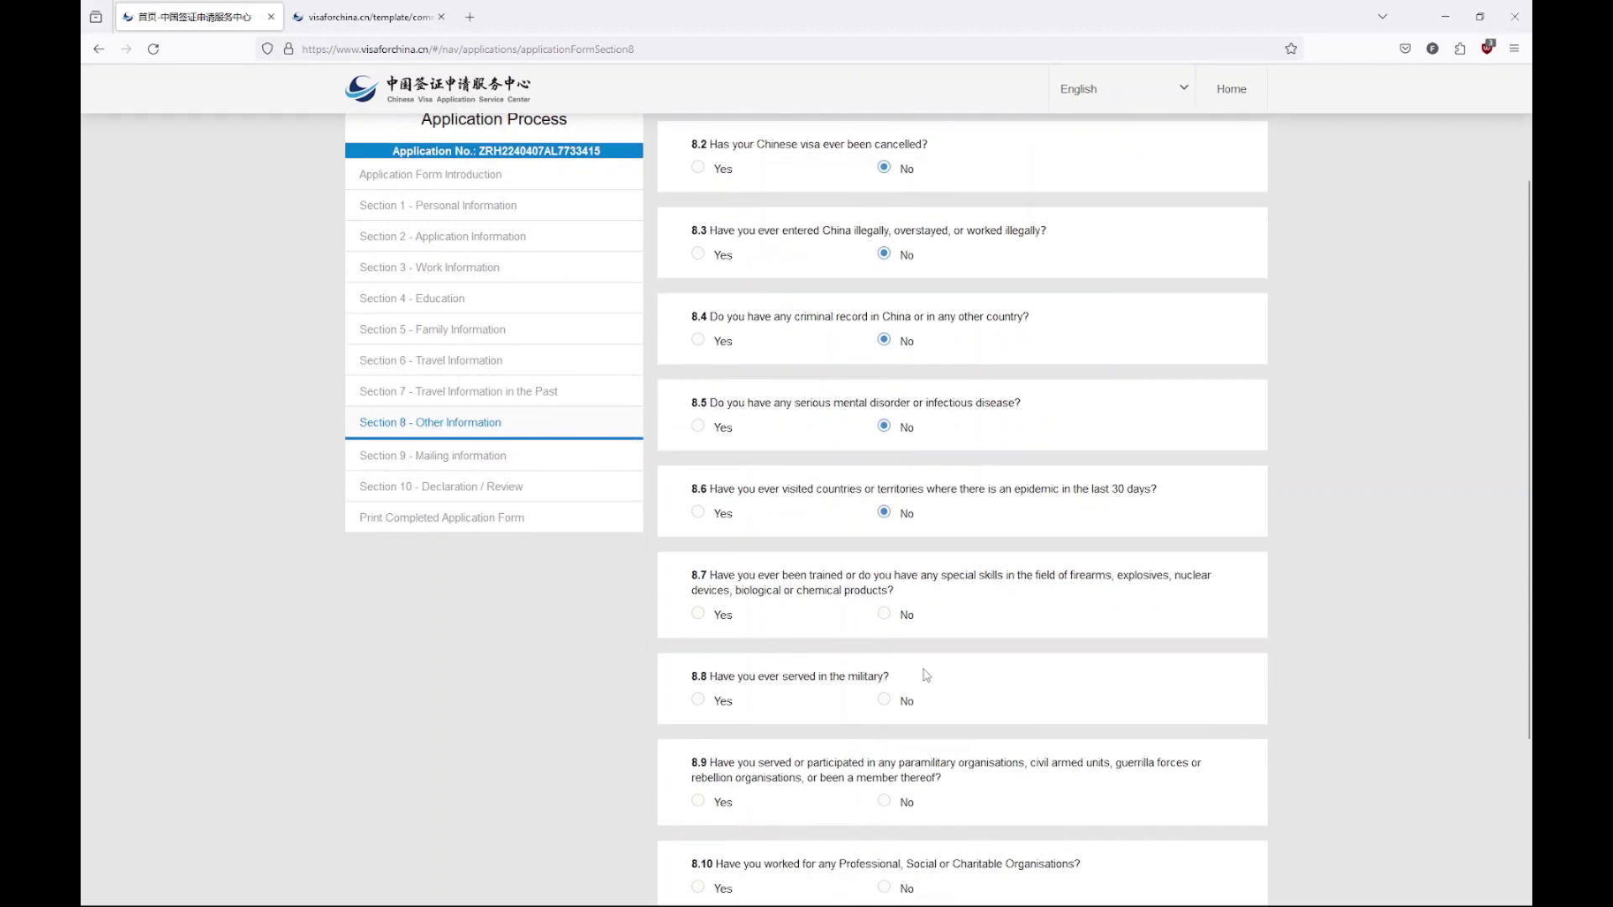
pyautogui.click(886, 619)
pyautogui.scroll(-2, 896, 714)
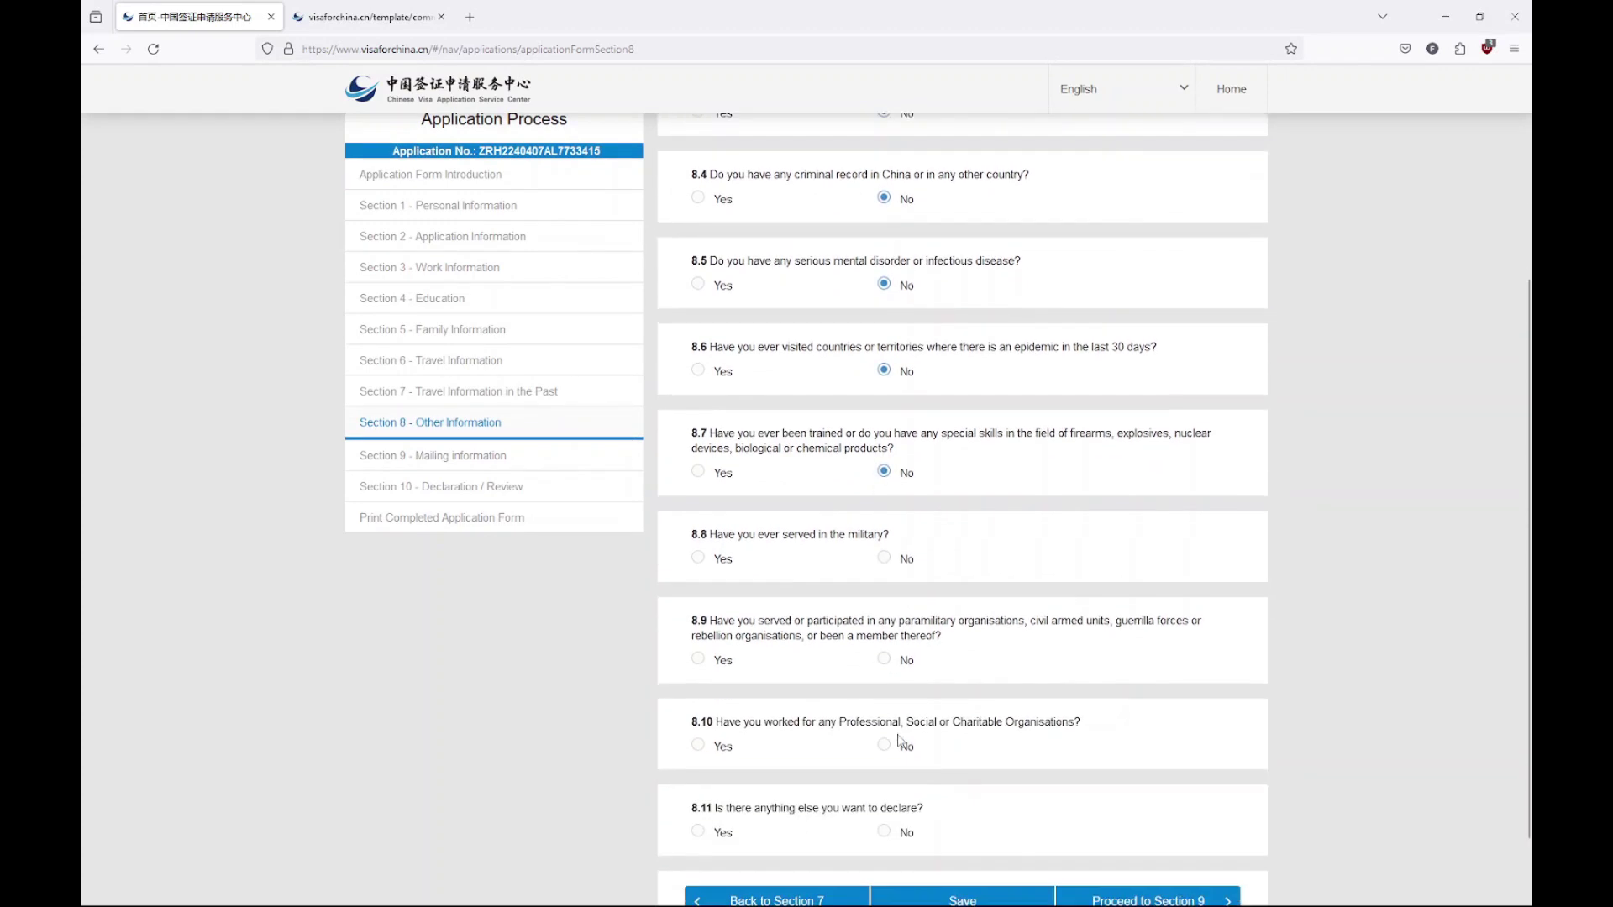
pyautogui.click(906, 655)
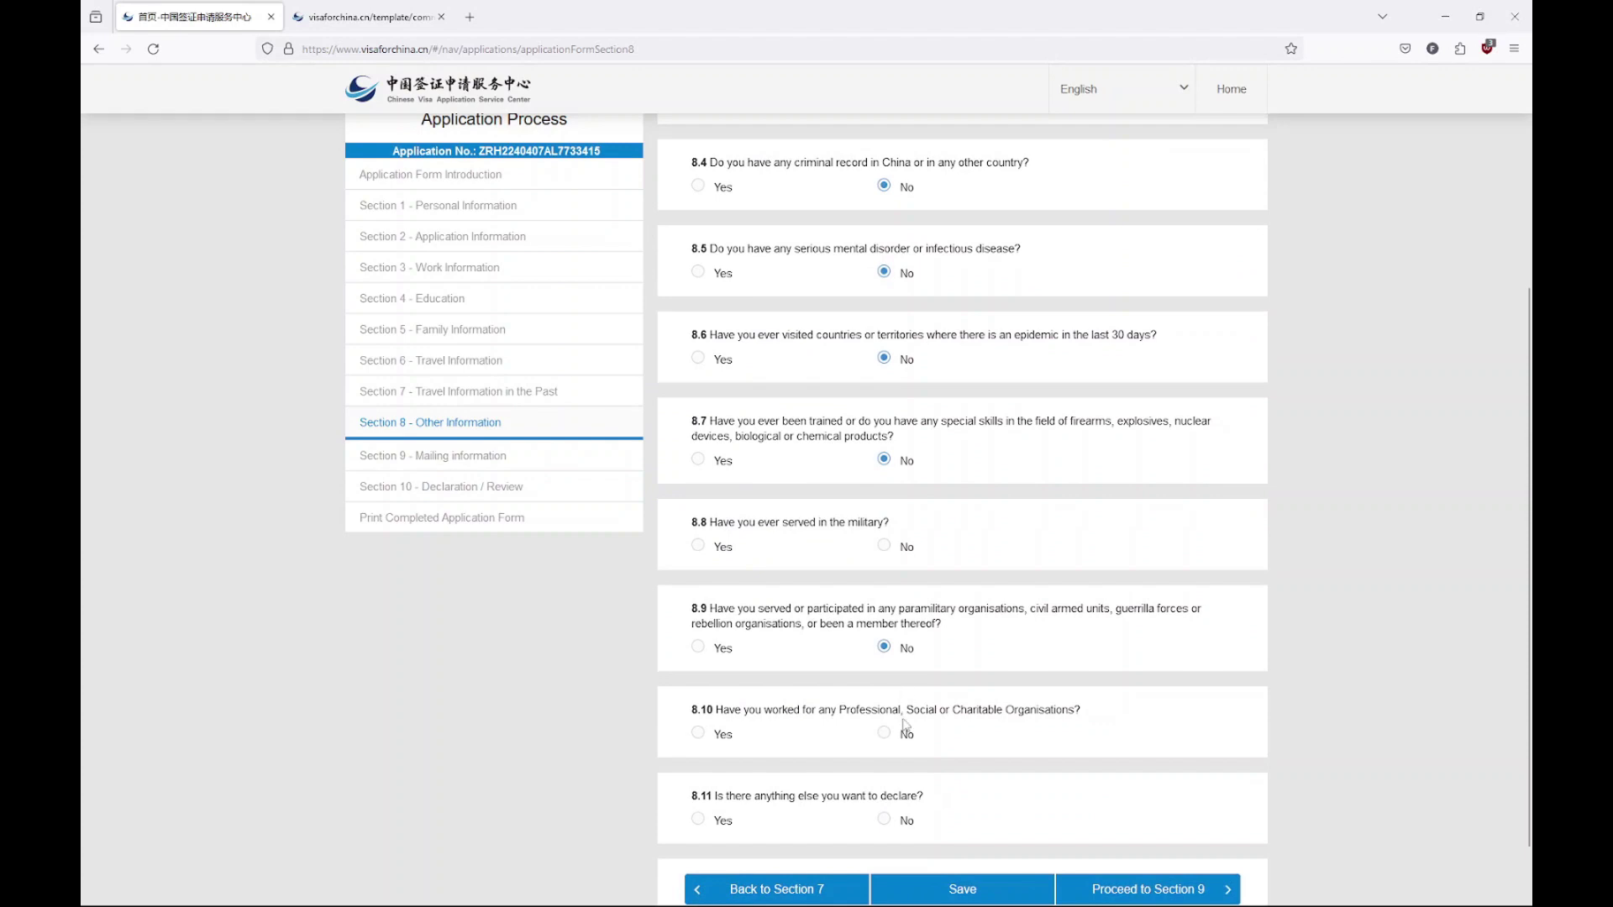
pyautogui.click(904, 736)
pyautogui.click(901, 826)
# Revert the military service answer from Yes (Switzerland) back to No and continue to Section 9
pyautogui.click(707, 550)
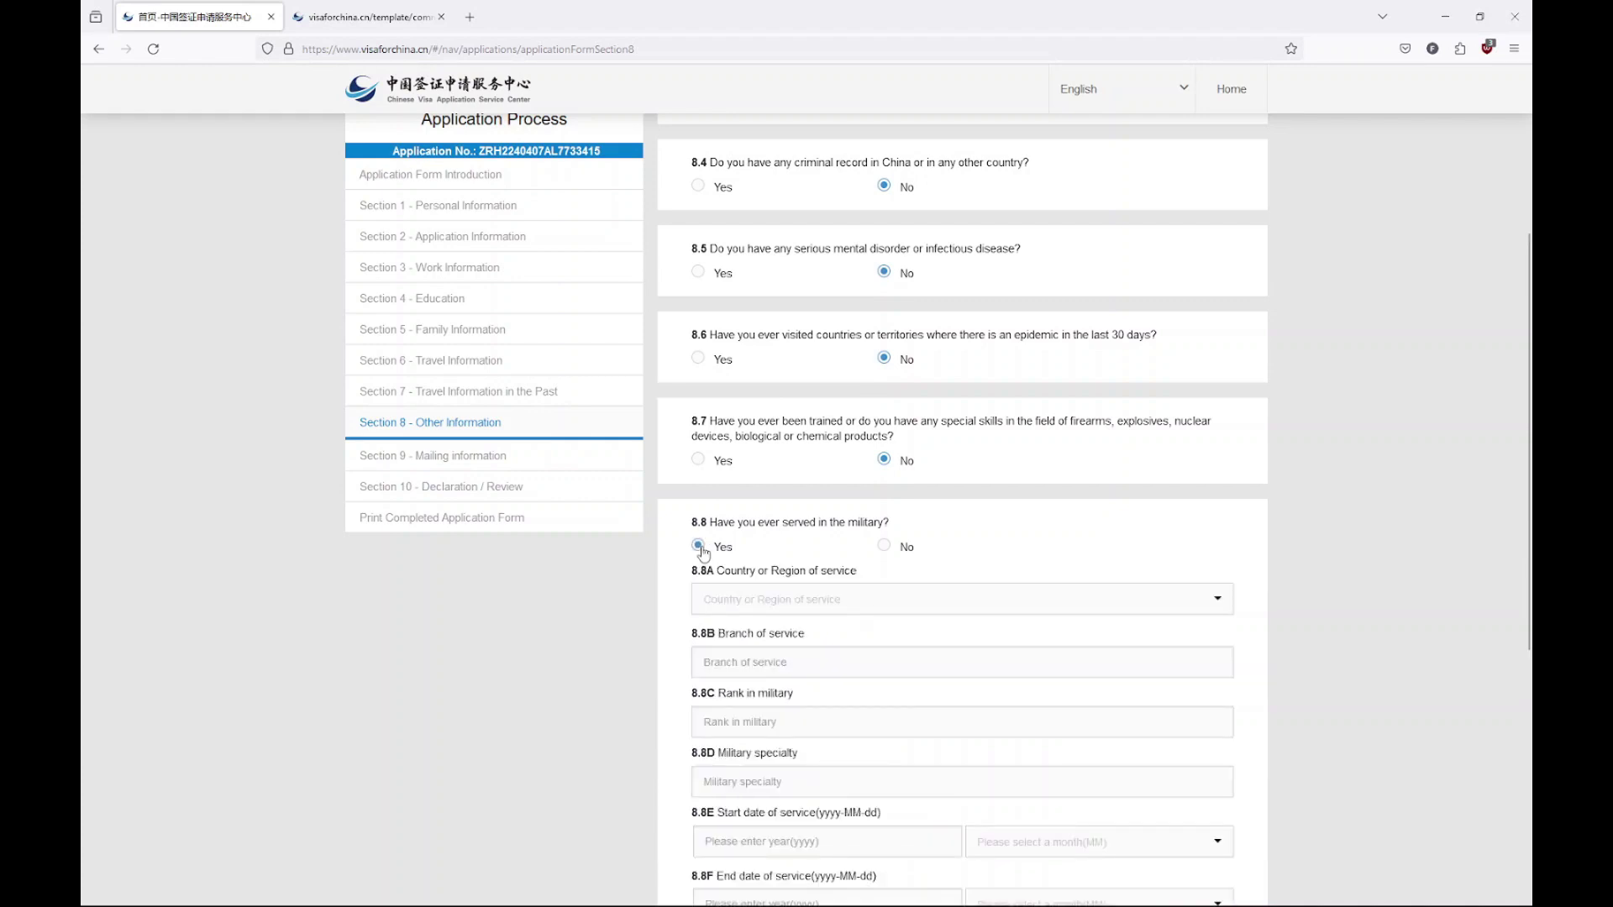
pyautogui.scroll(-4, 704, 553)
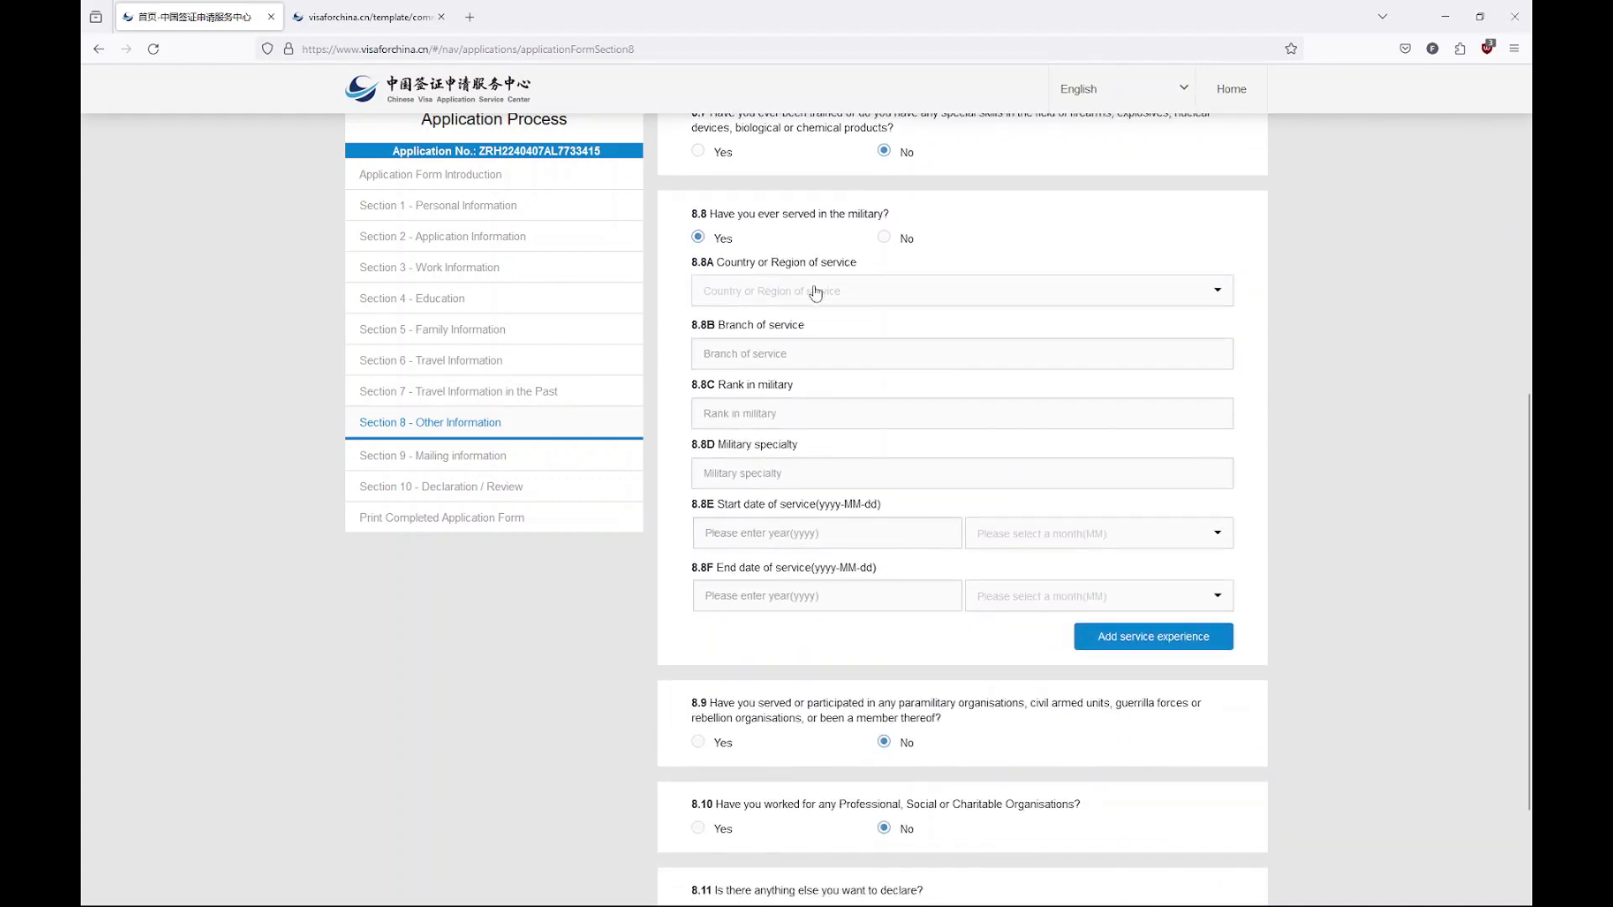
pyautogui.click(815, 294)
pyautogui.write('sw')
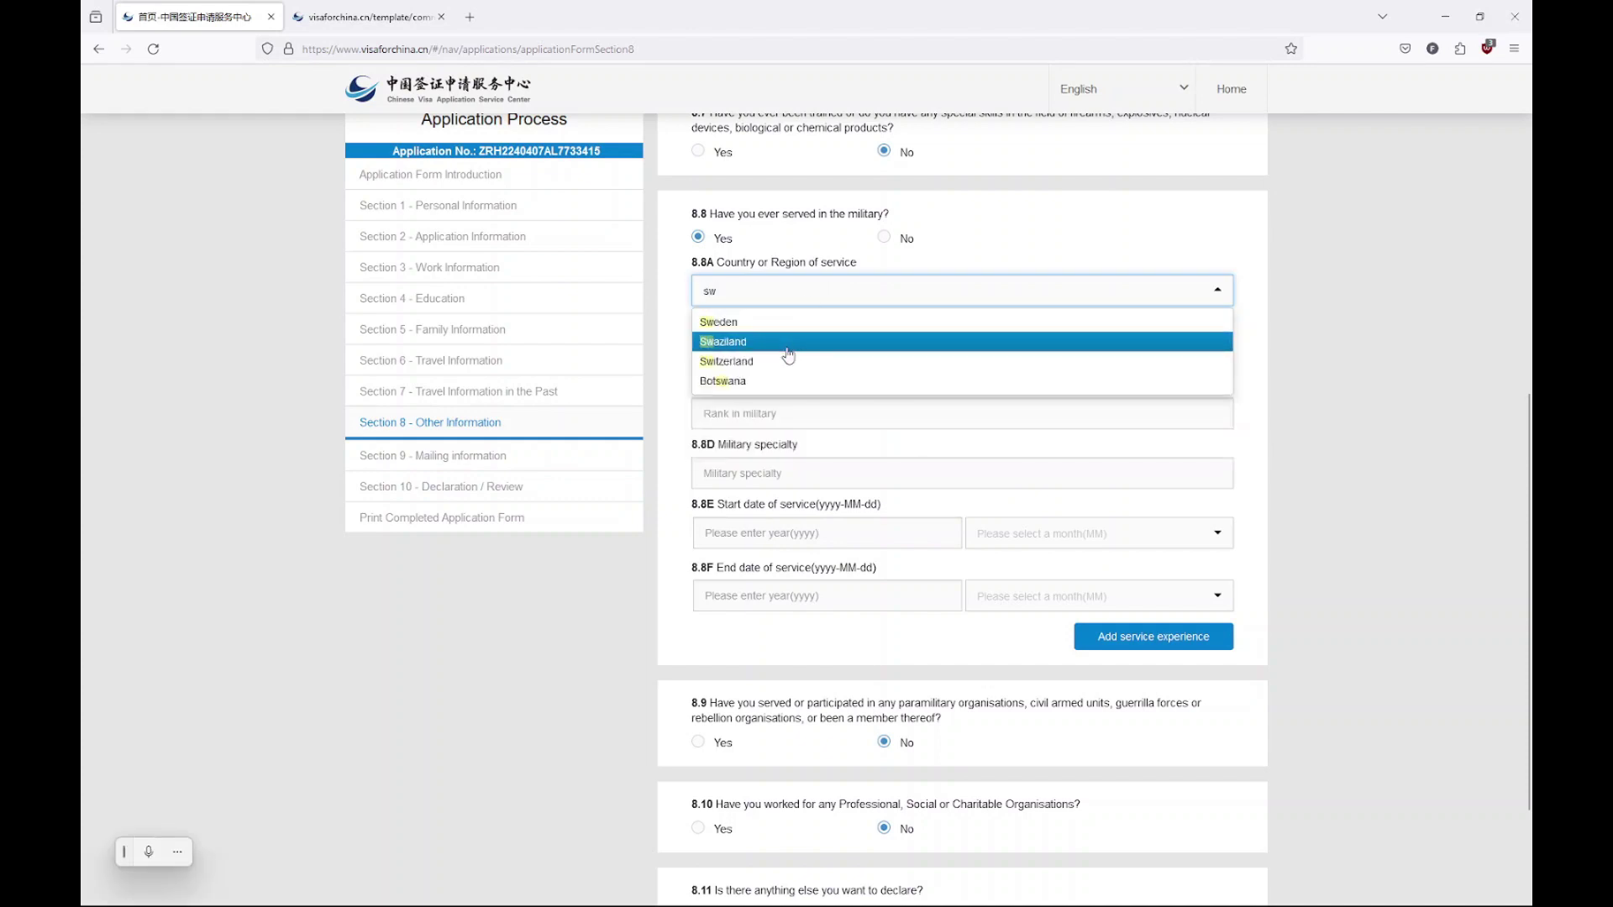
pyautogui.click(788, 367)
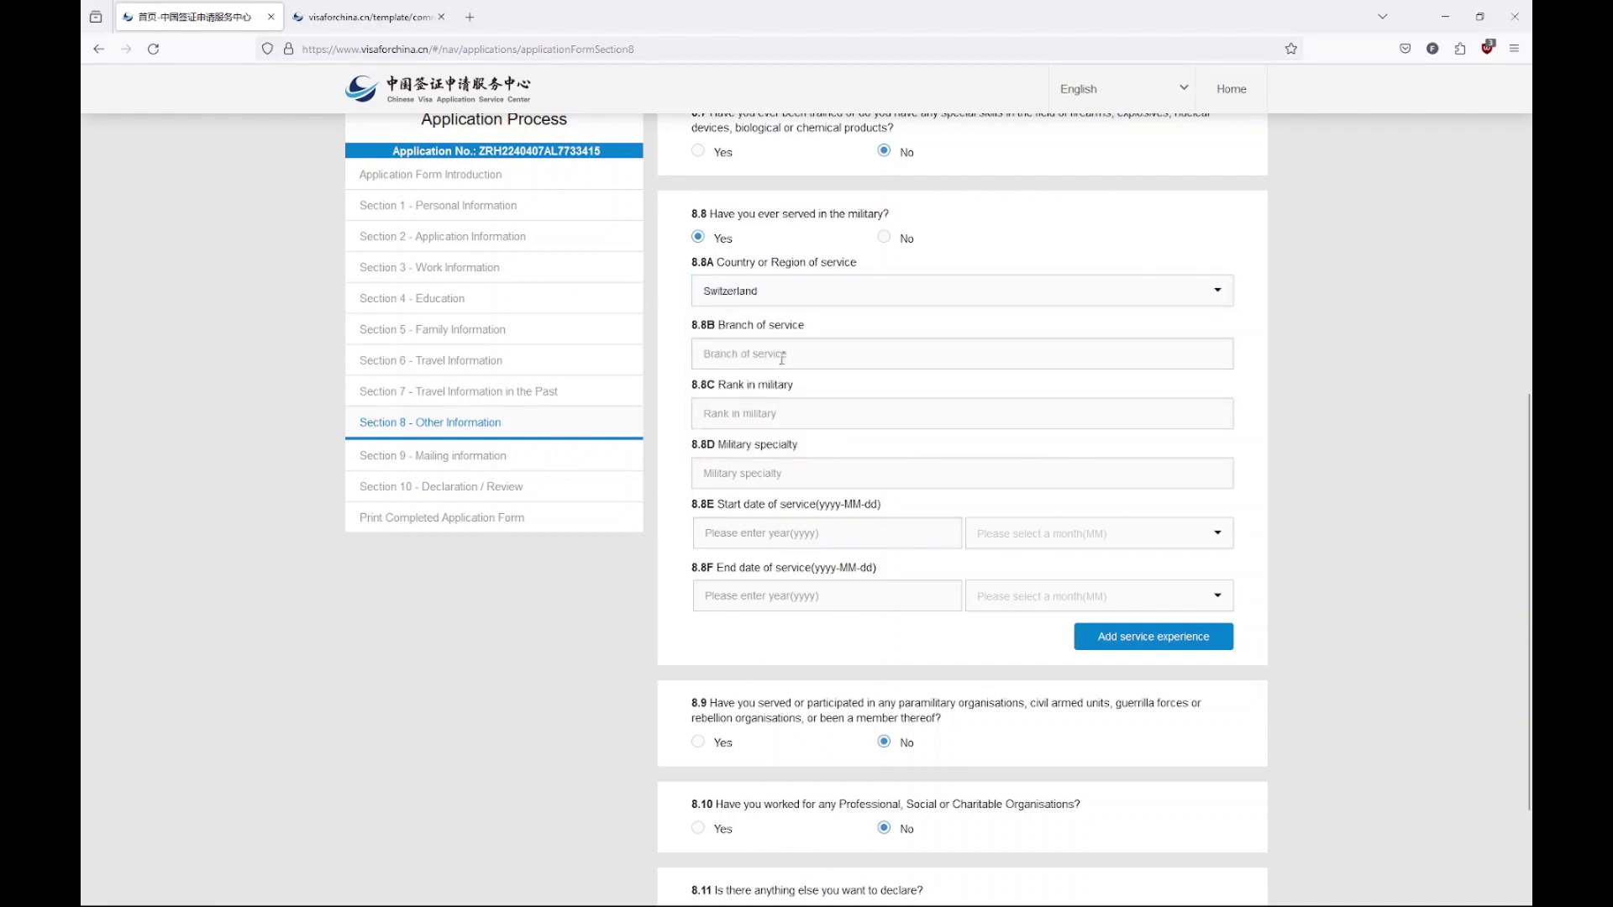
pyautogui.press('Tab')
pyautogui.press('Tab')
pyautogui.press('Tab')
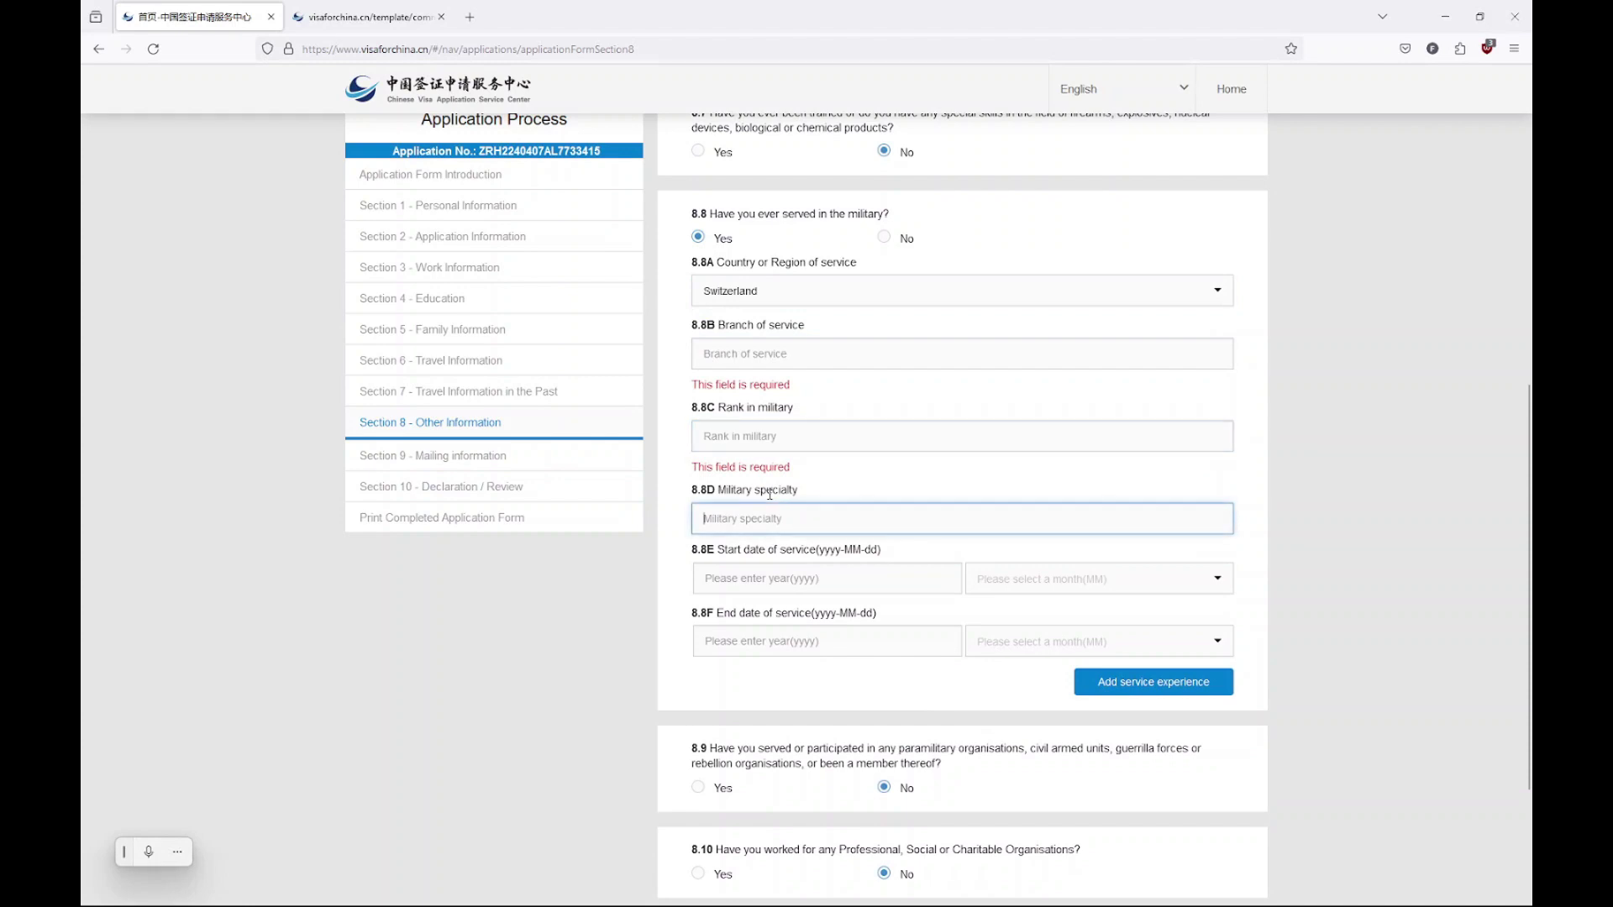
pyautogui.click(883, 238)
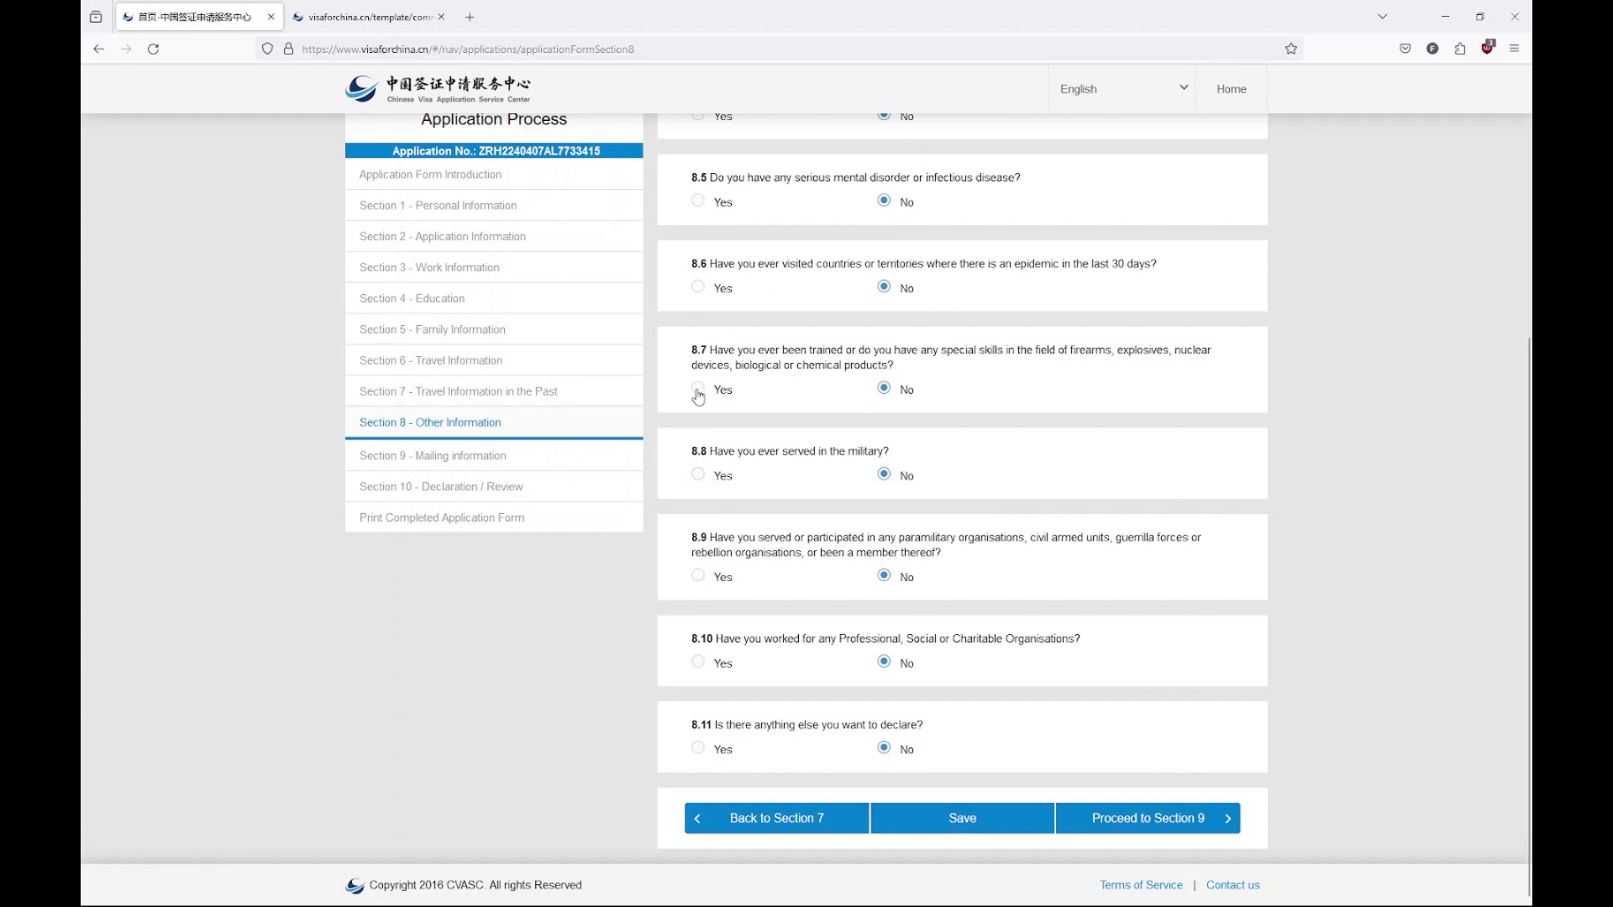
pyautogui.click(1126, 818)
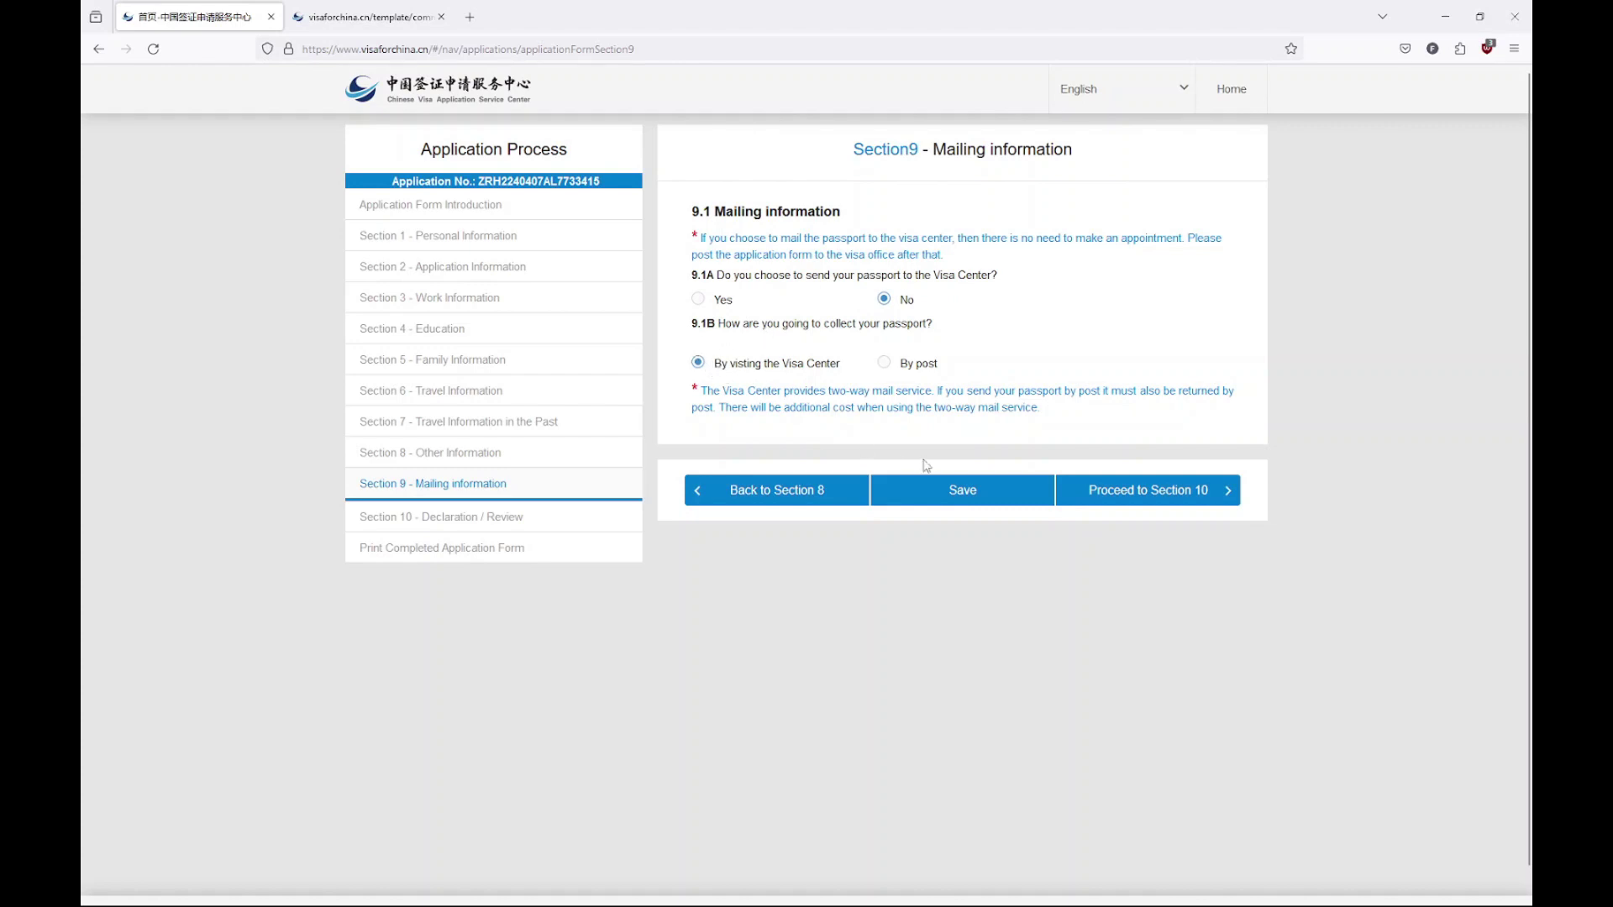
# Scroll through the Section 10 declaration and review, then go back to the Zurich centre home page
pyautogui.click(1151, 492)
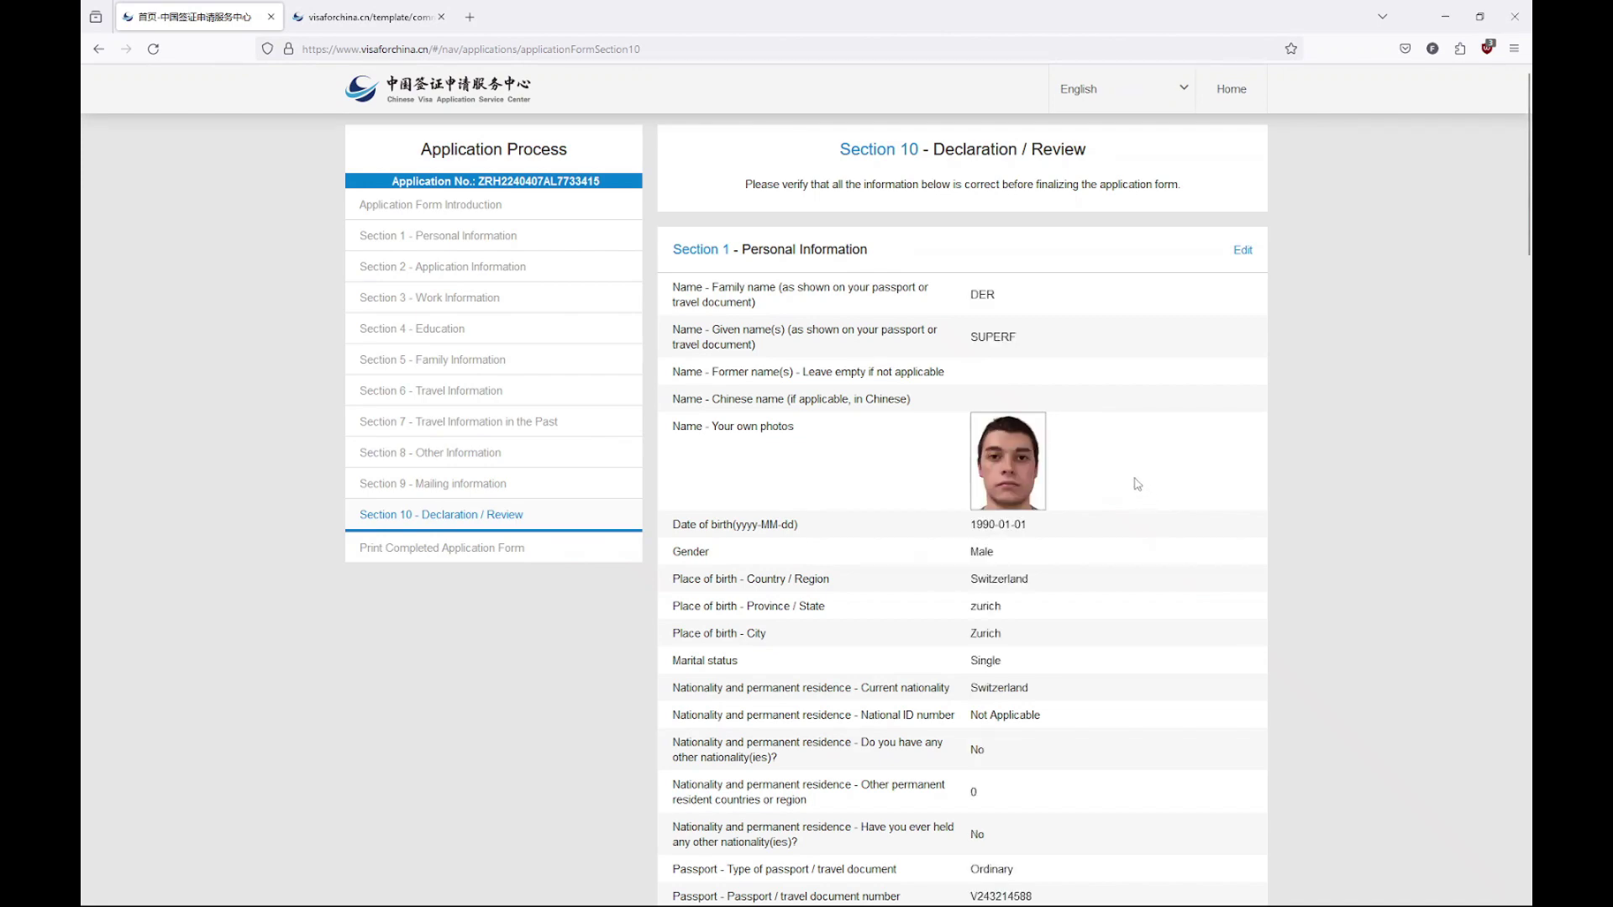
pyautogui.scroll(-10, 963, 295)
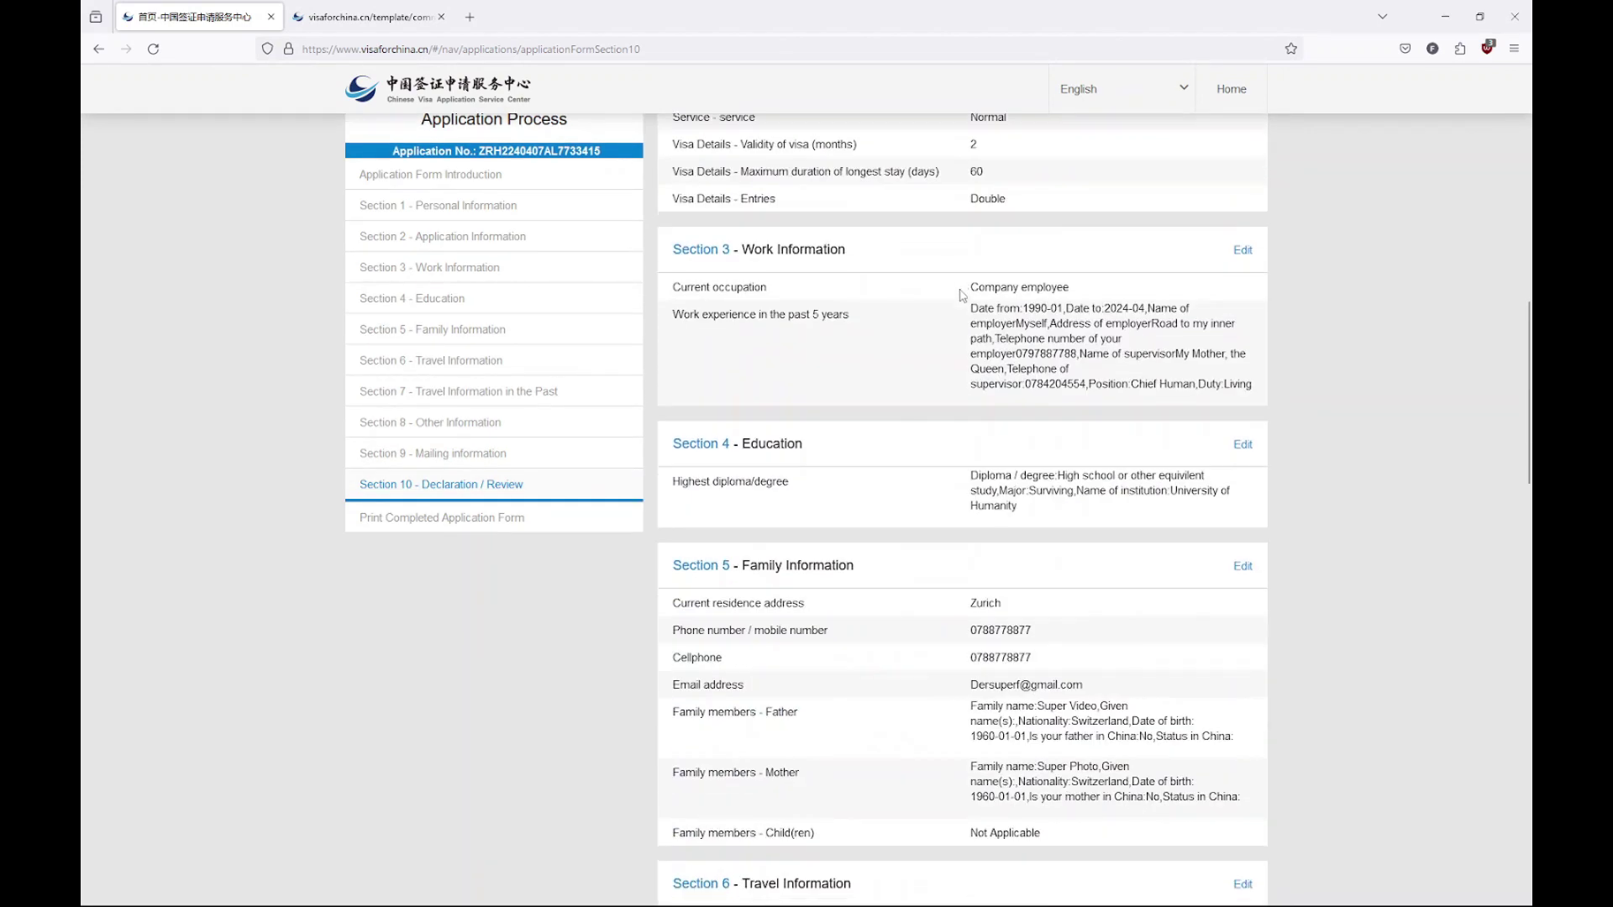
pyautogui.scroll(-20, 963, 296)
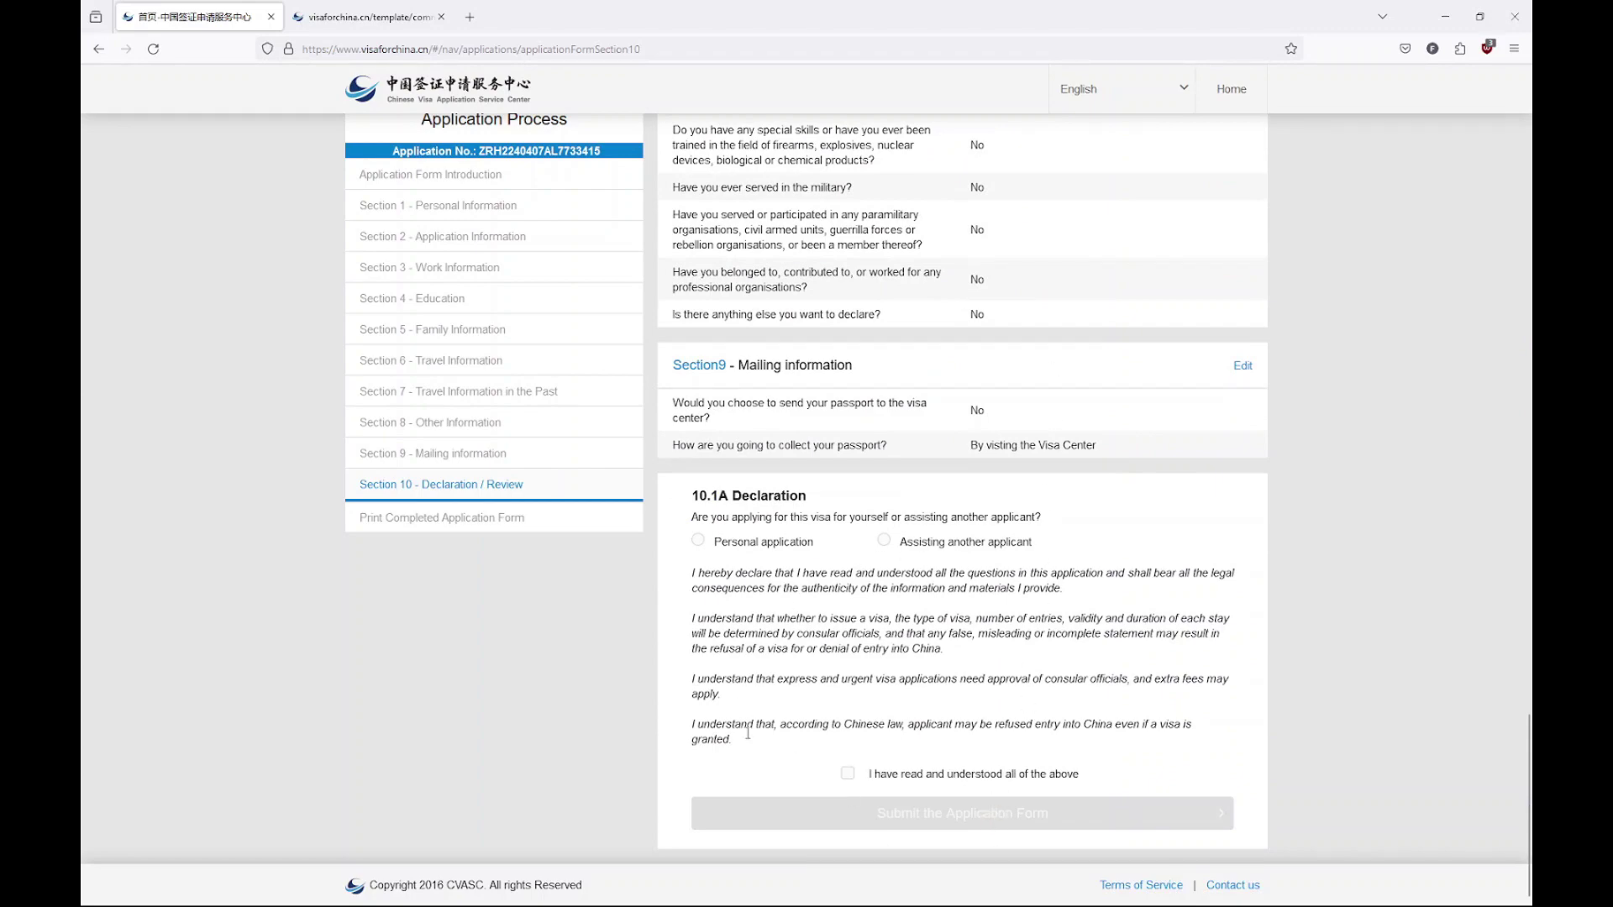
pyautogui.scroll(20, 761, 752)
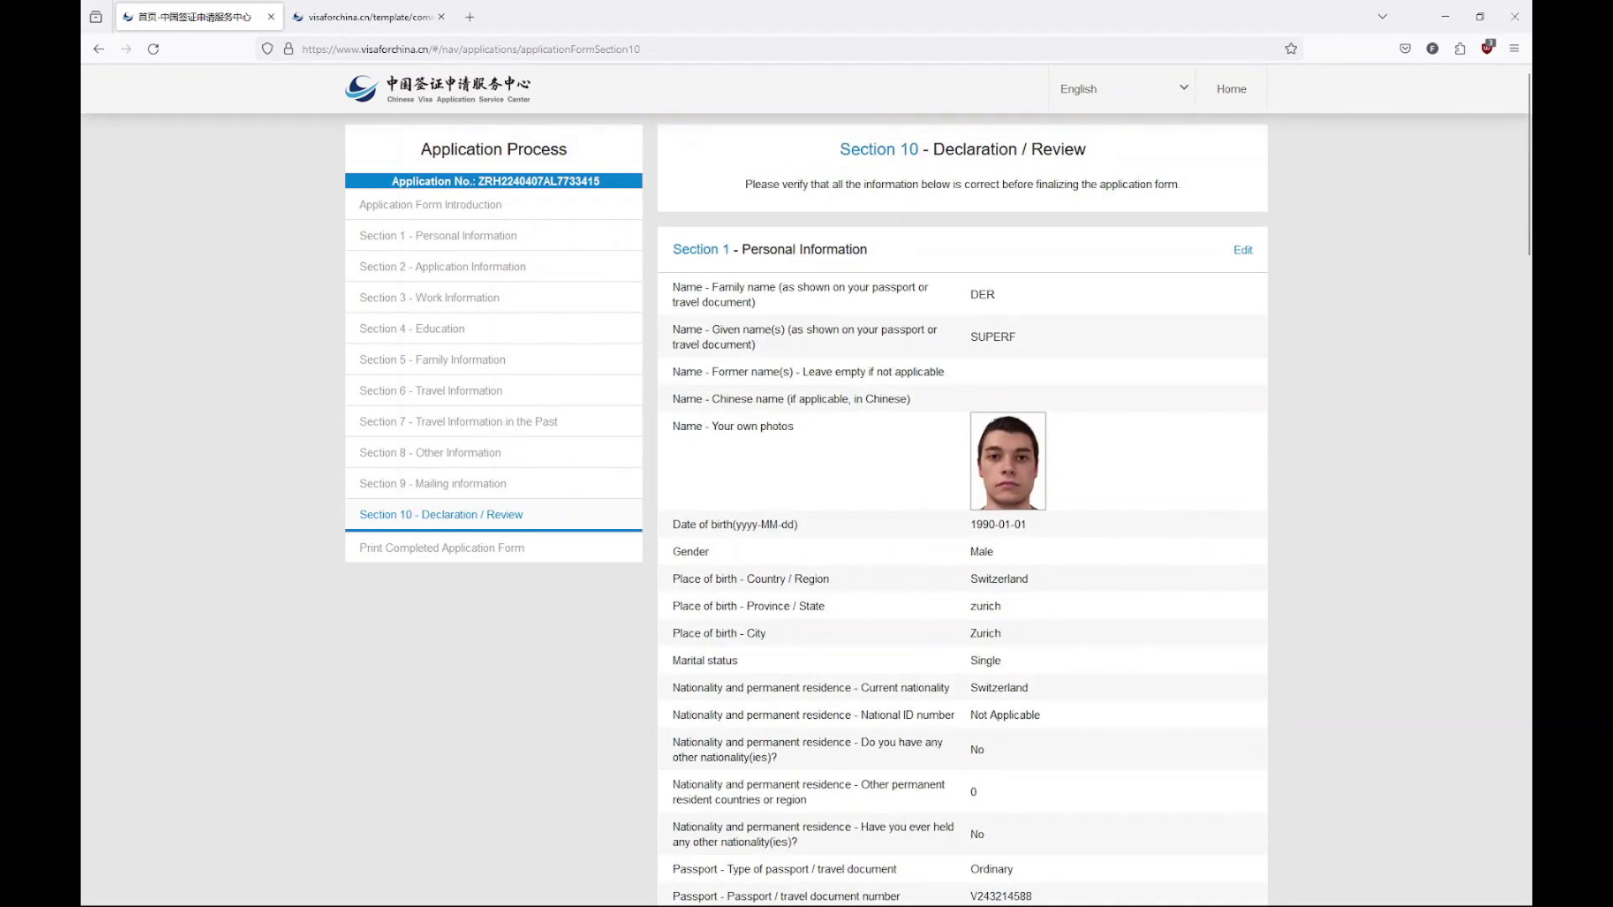
pyautogui.hotkey('alt', 'Left')
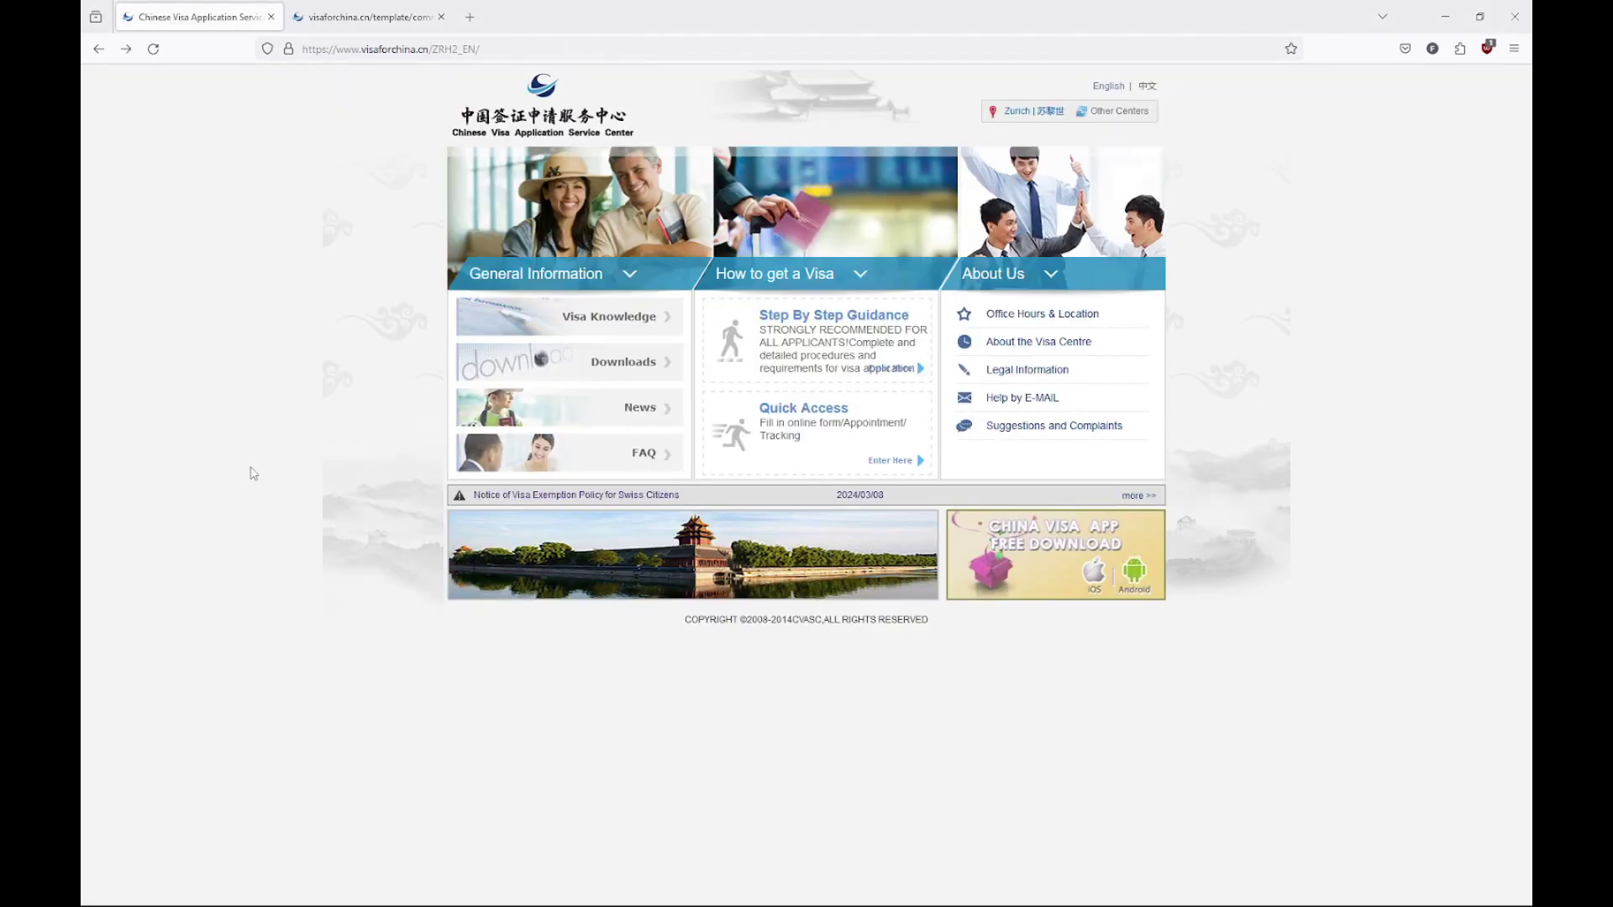
# Open the Declaration & GDPR PDF from Downloads and scroll to the page 2 consent form
pyautogui.click(615, 367)
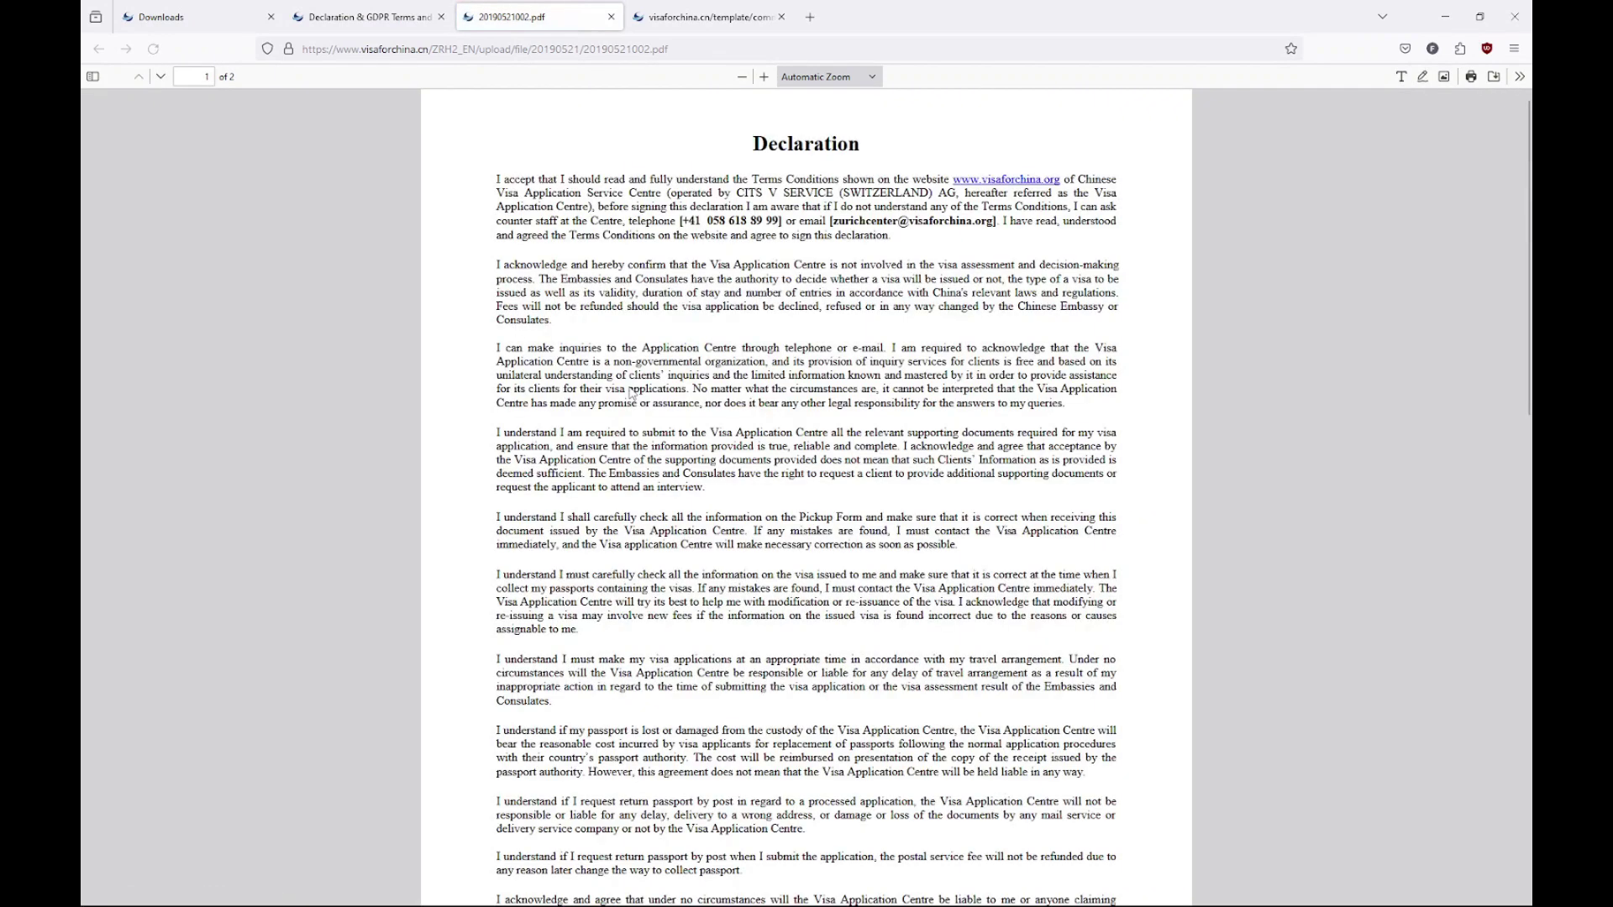
pyautogui.scroll(-5, 628, 388)
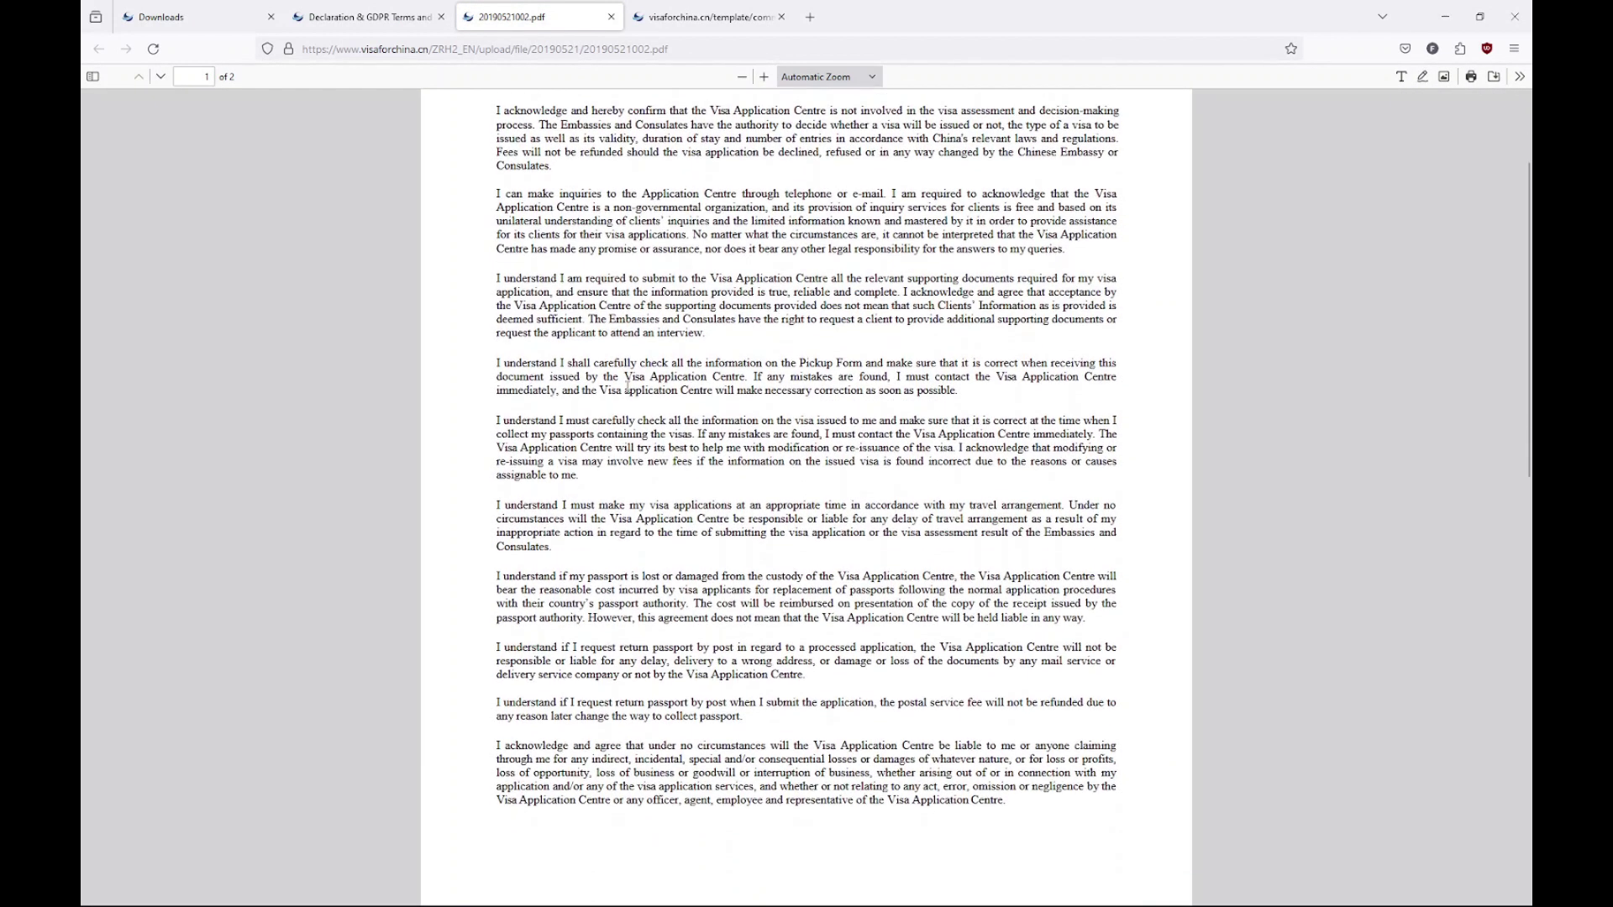
pyautogui.scroll(-5, 628, 389)
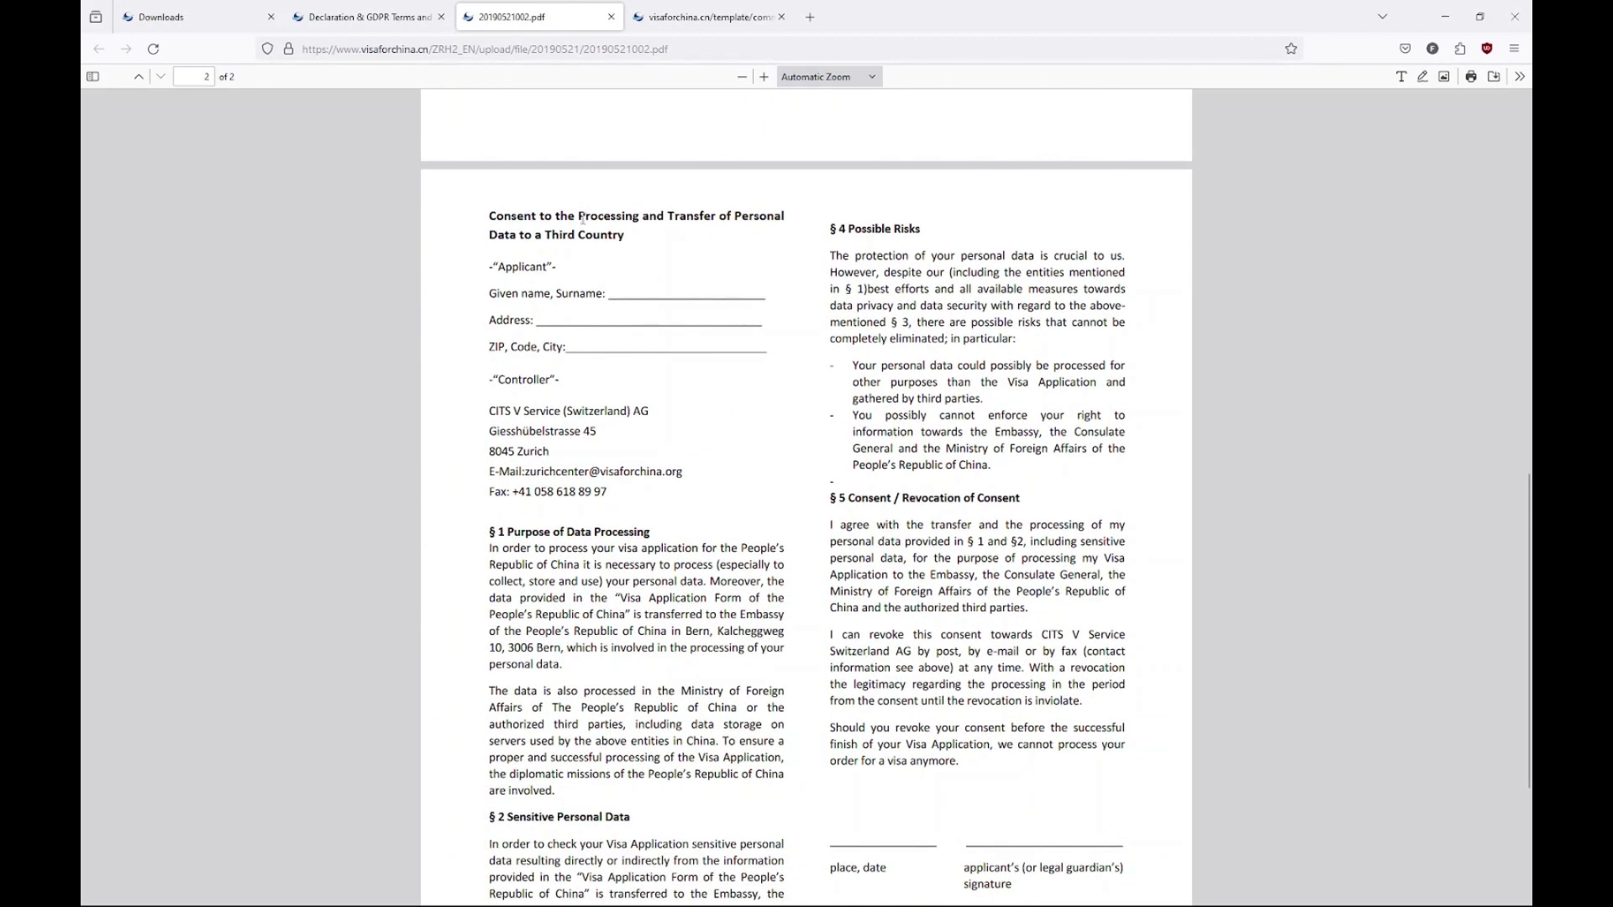
pyautogui.scroll(-3, 594, 349)
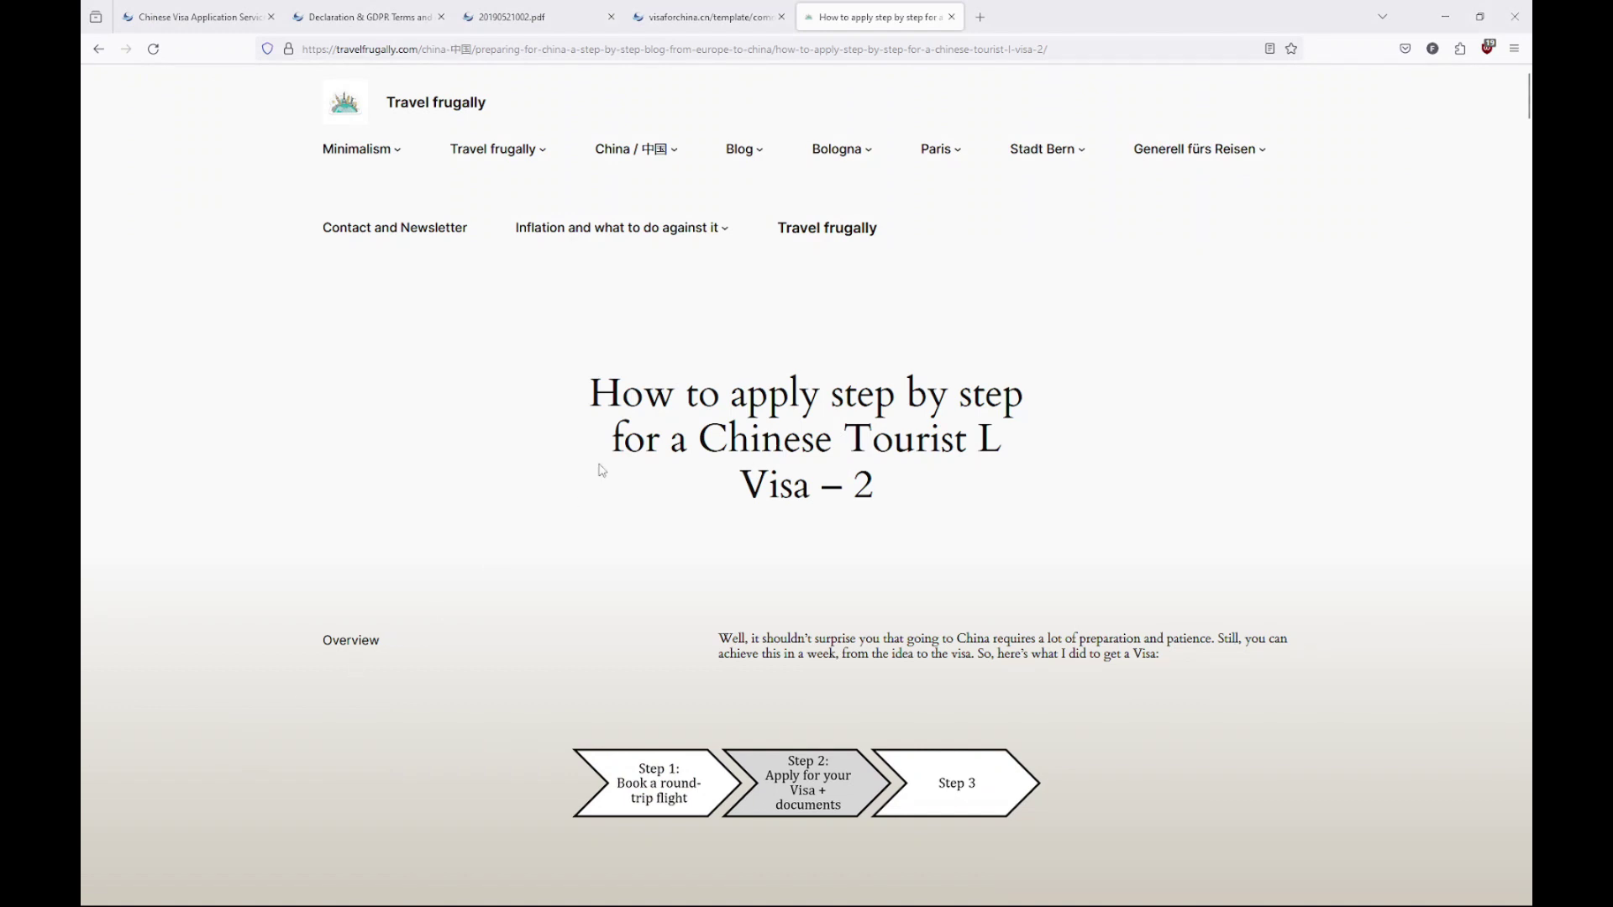
# Scroll the Travel Frugally Chinese visa post down to the L tourism visa paperwork checklist
pyautogui.scroll(-3, 601, 470)
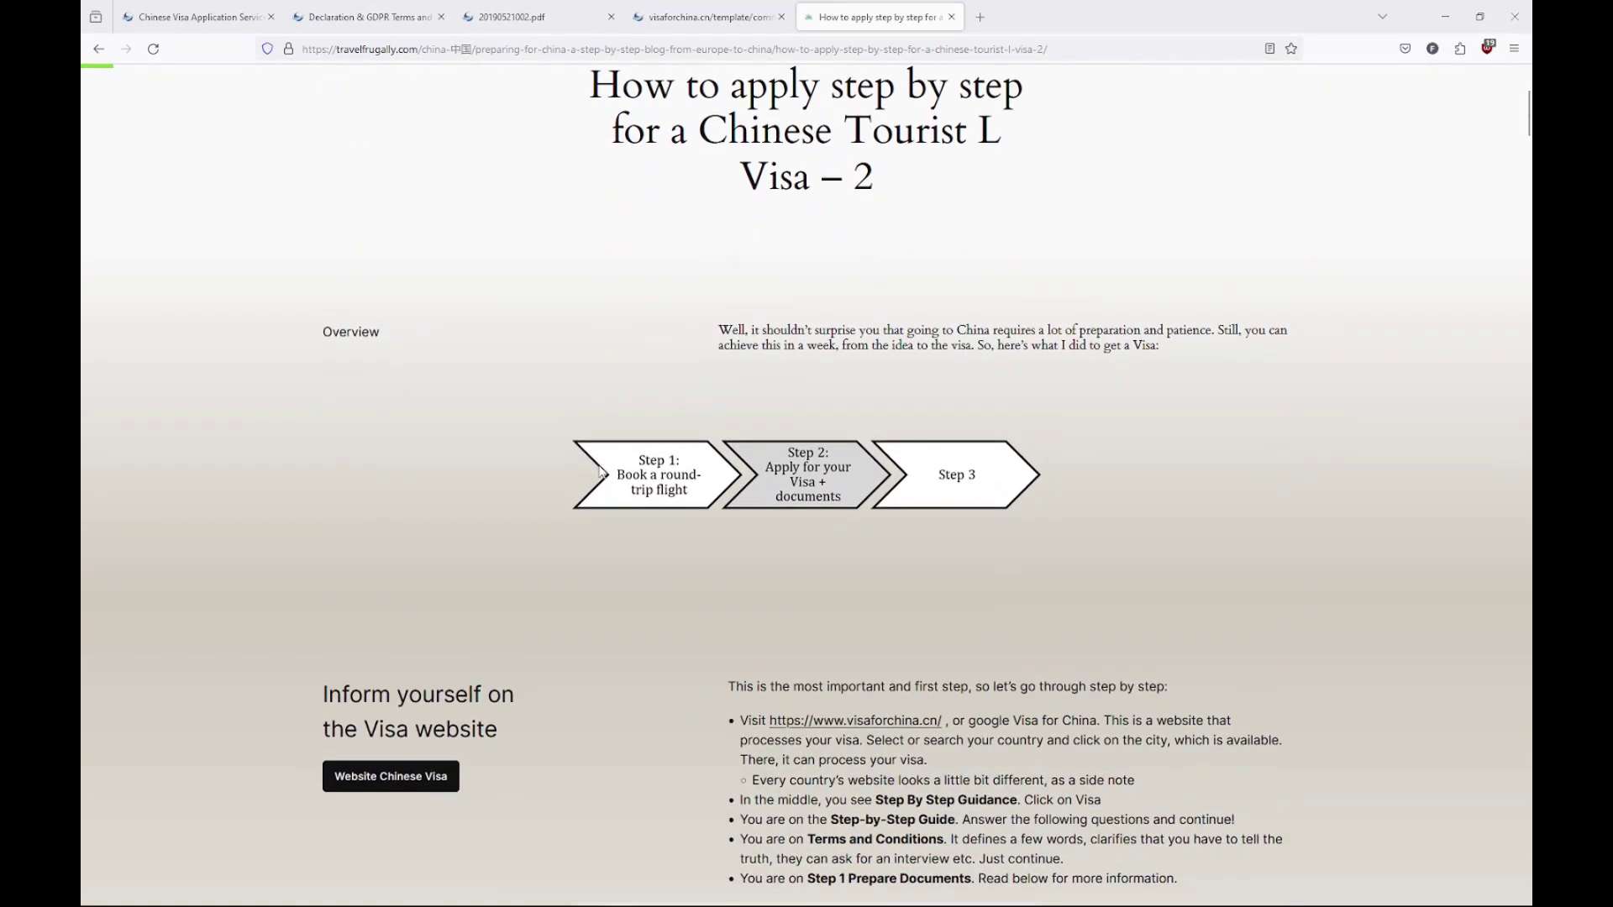
pyautogui.scroll(-3, 602, 471)
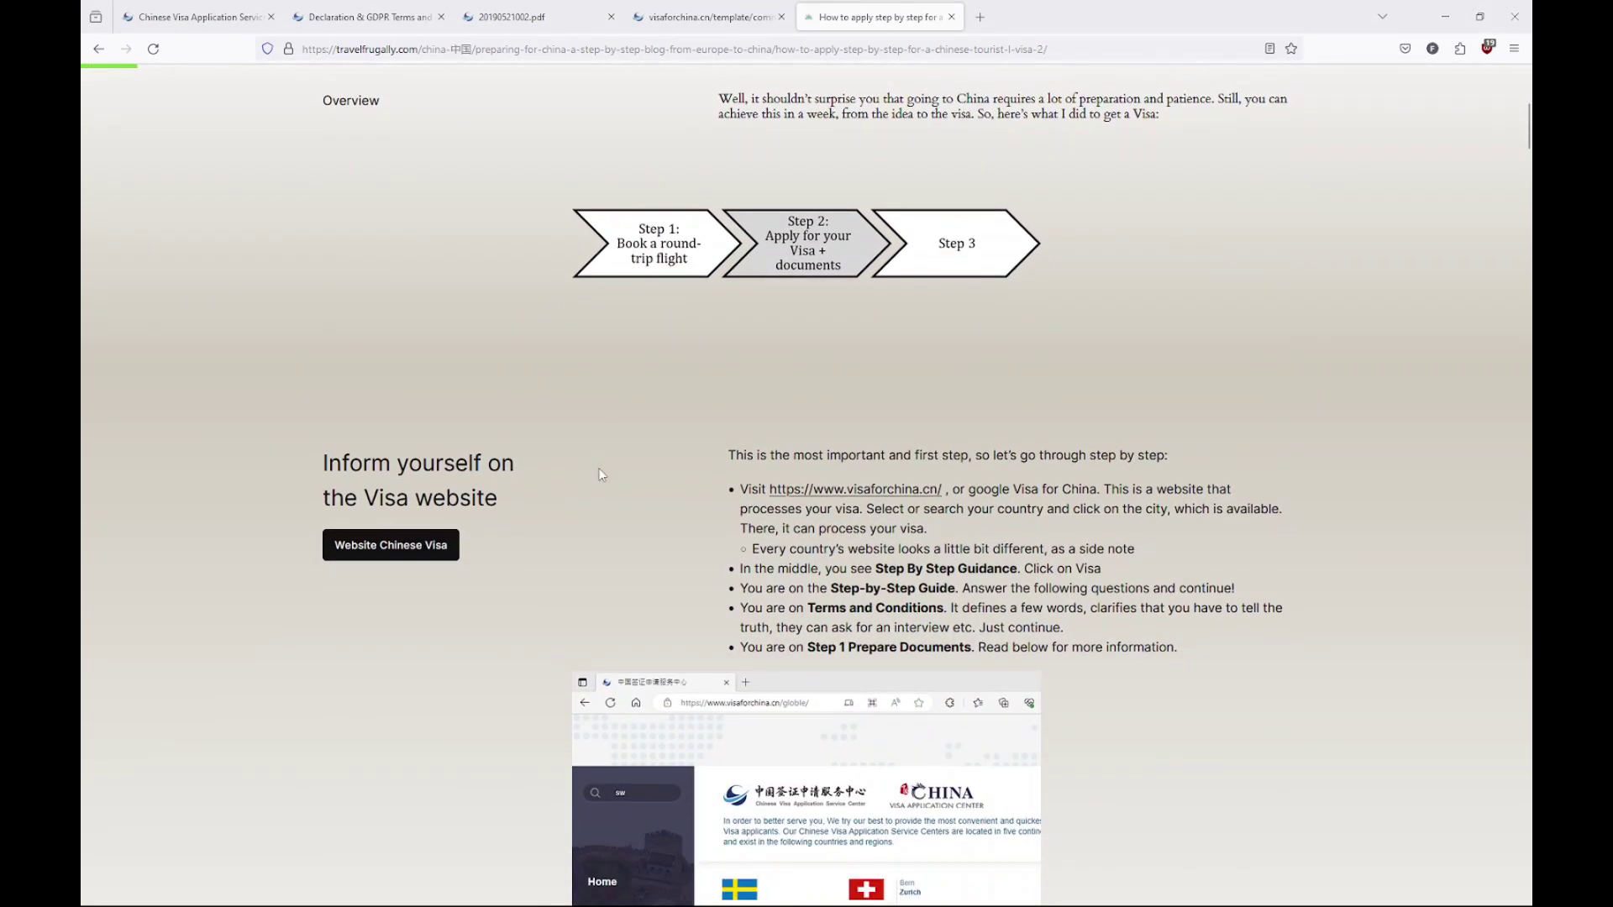
pyautogui.scroll(-5, 602, 475)
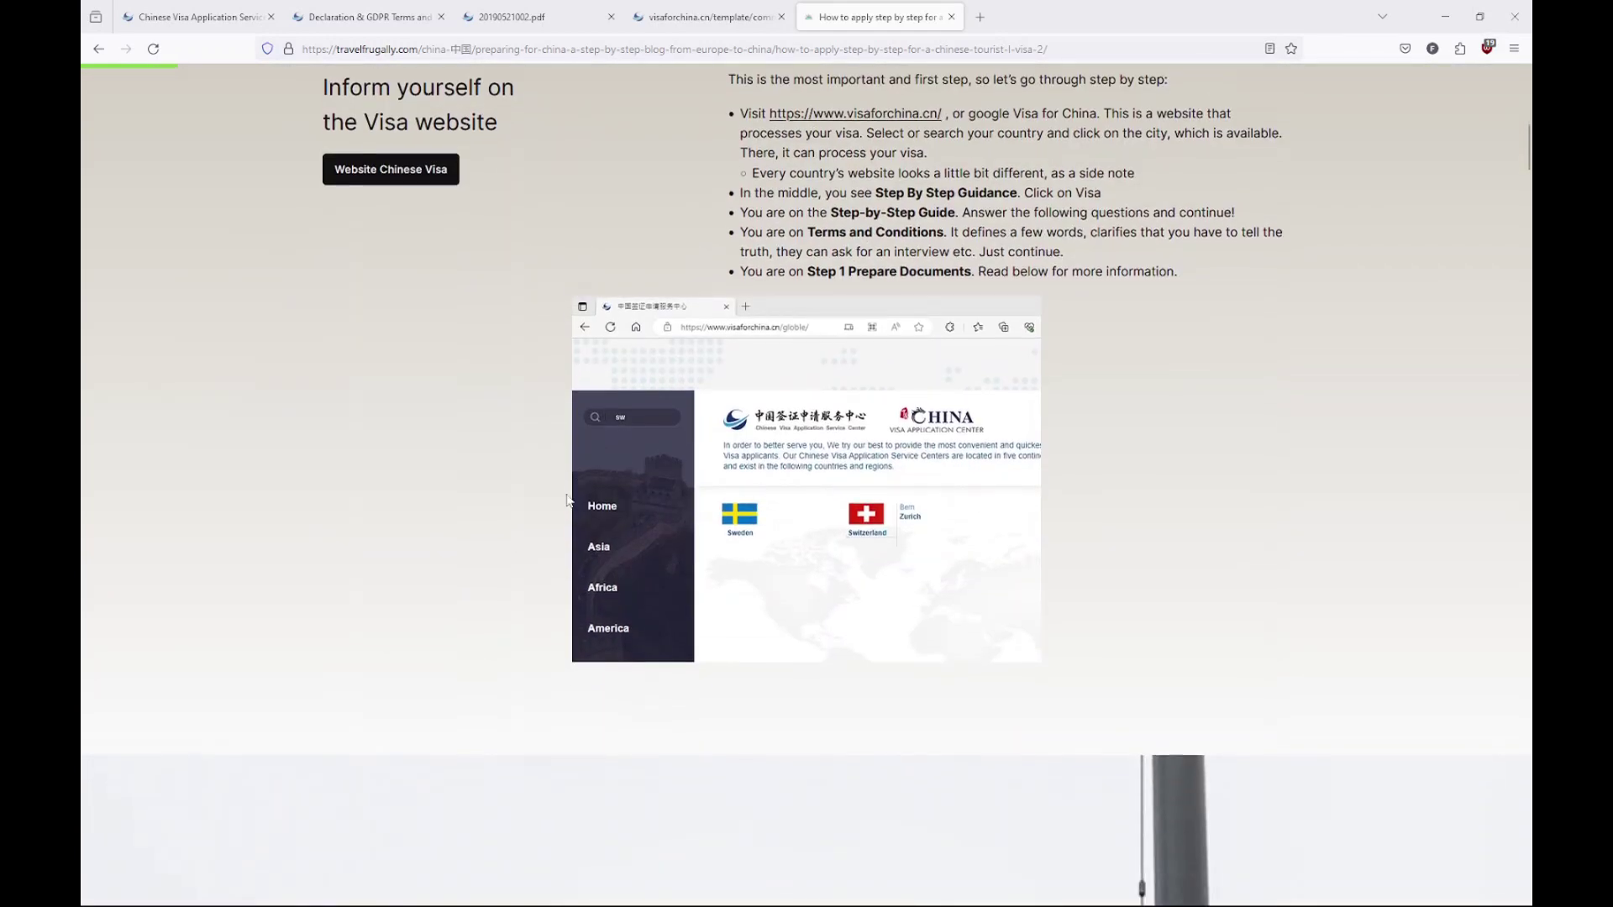
pyautogui.scroll(-10, 488, 548)
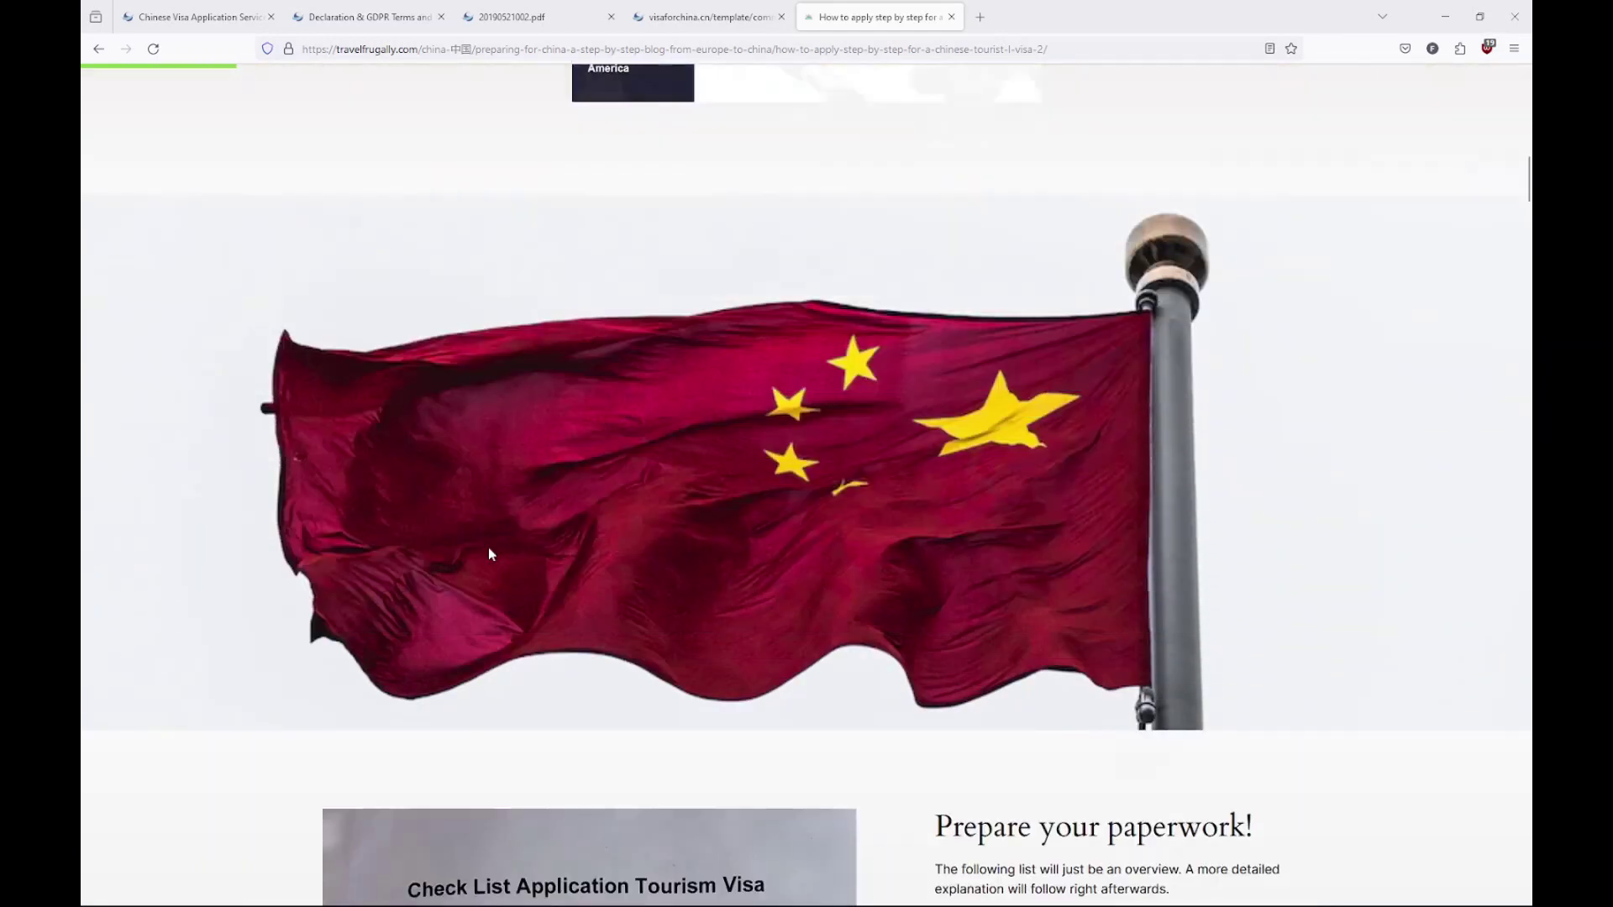
pyautogui.scroll(-5, 488, 547)
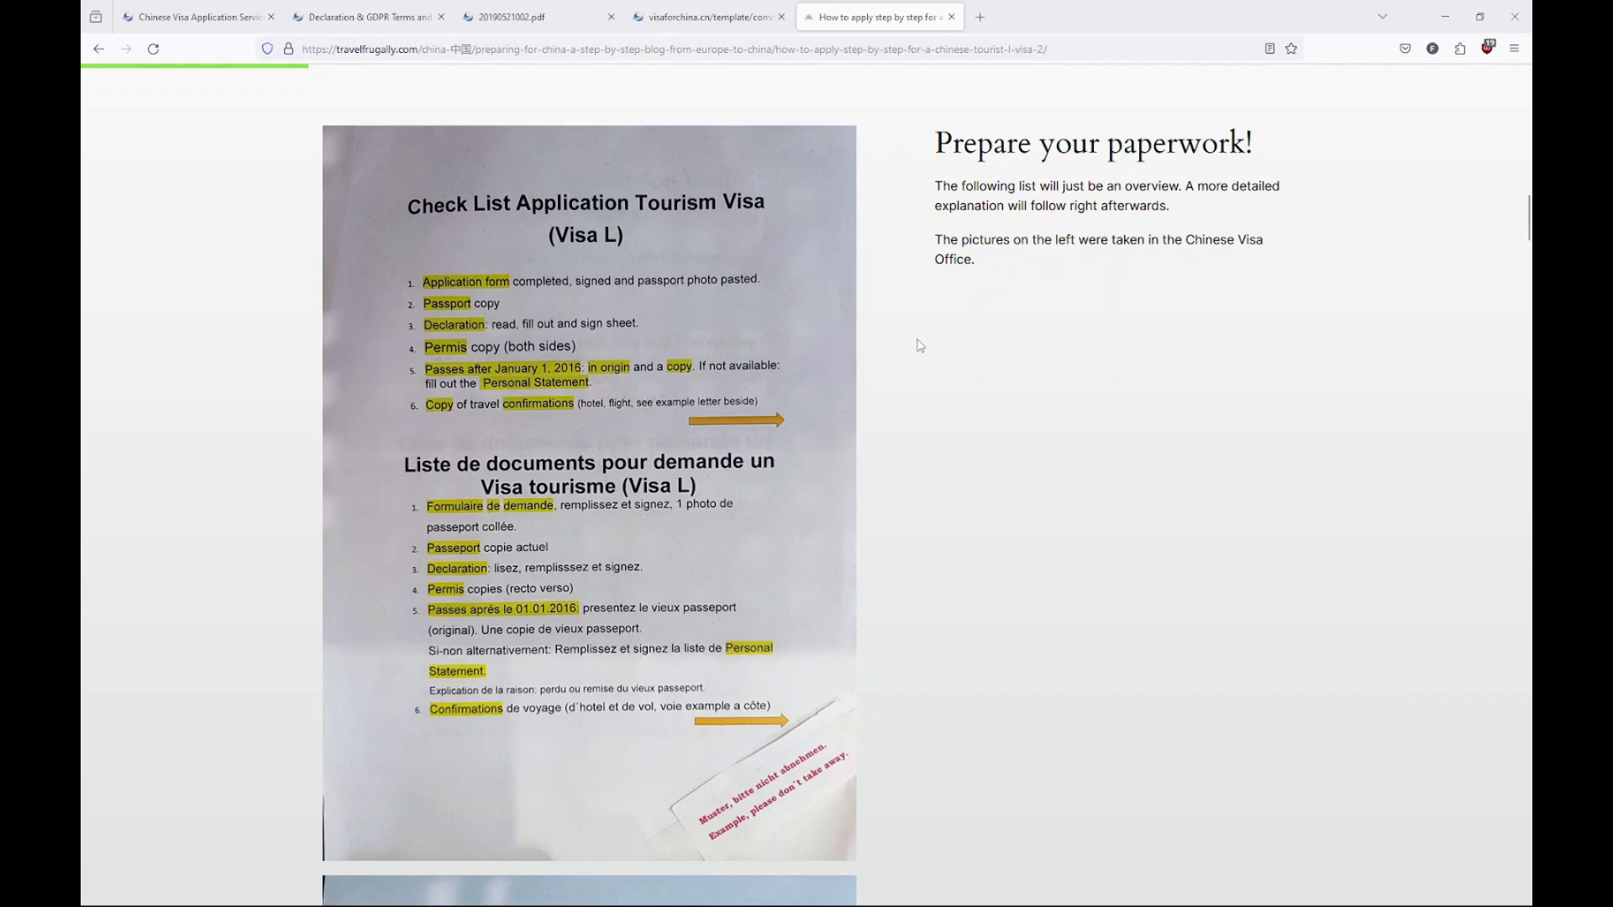
# Scroll down to the flight and hotel travel-confirmation requirements for the L visa
pyautogui.scroll(-9, 920, 349)
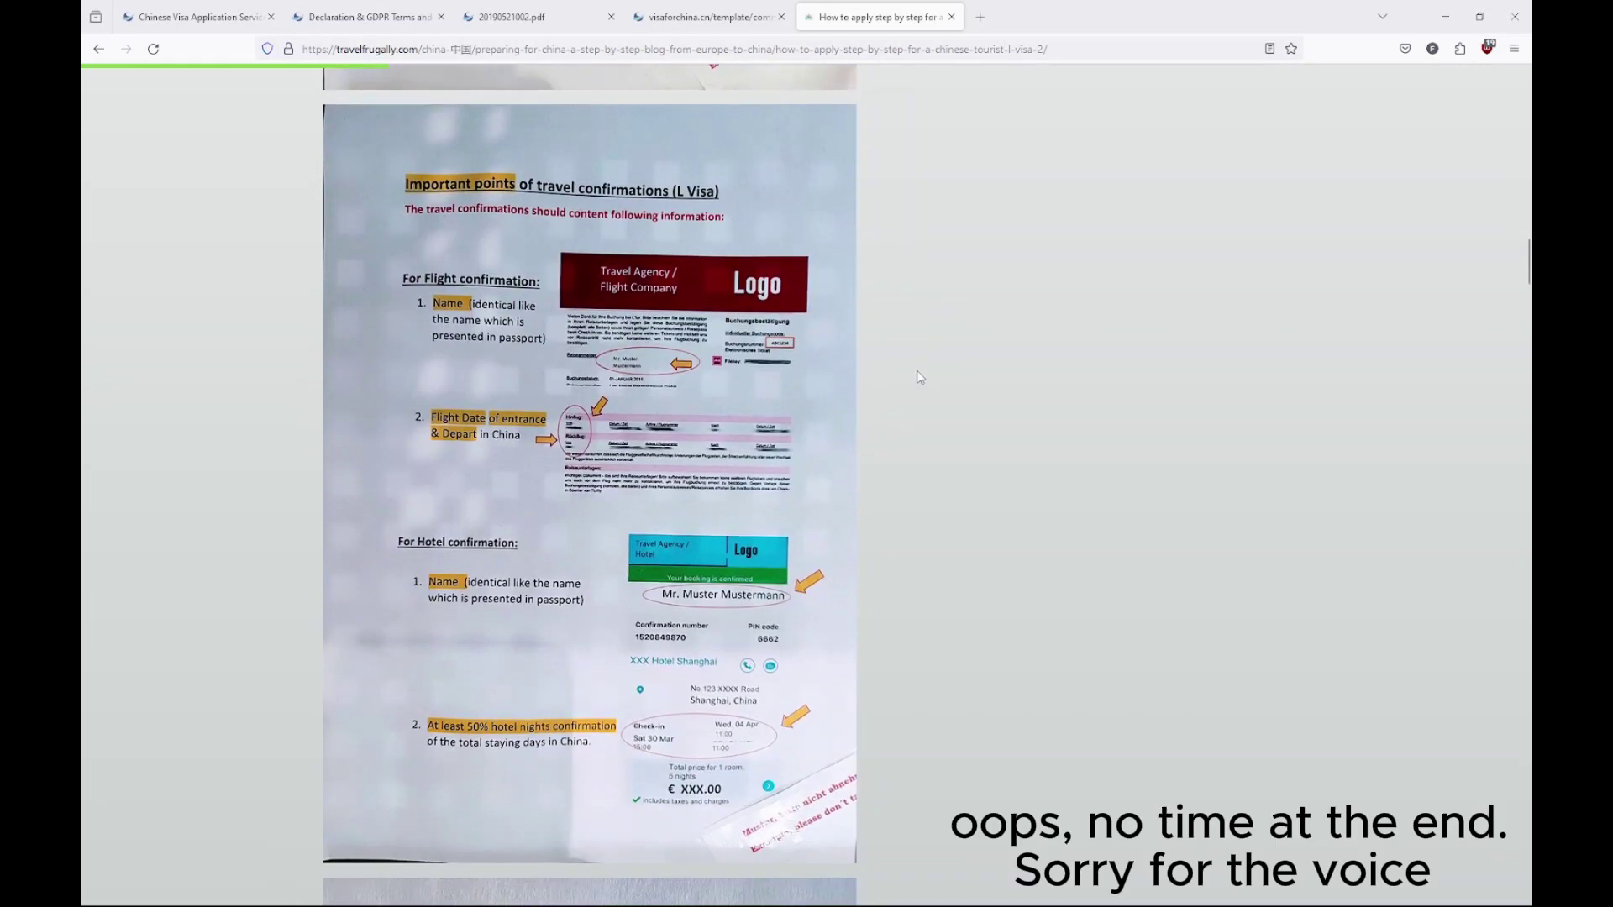